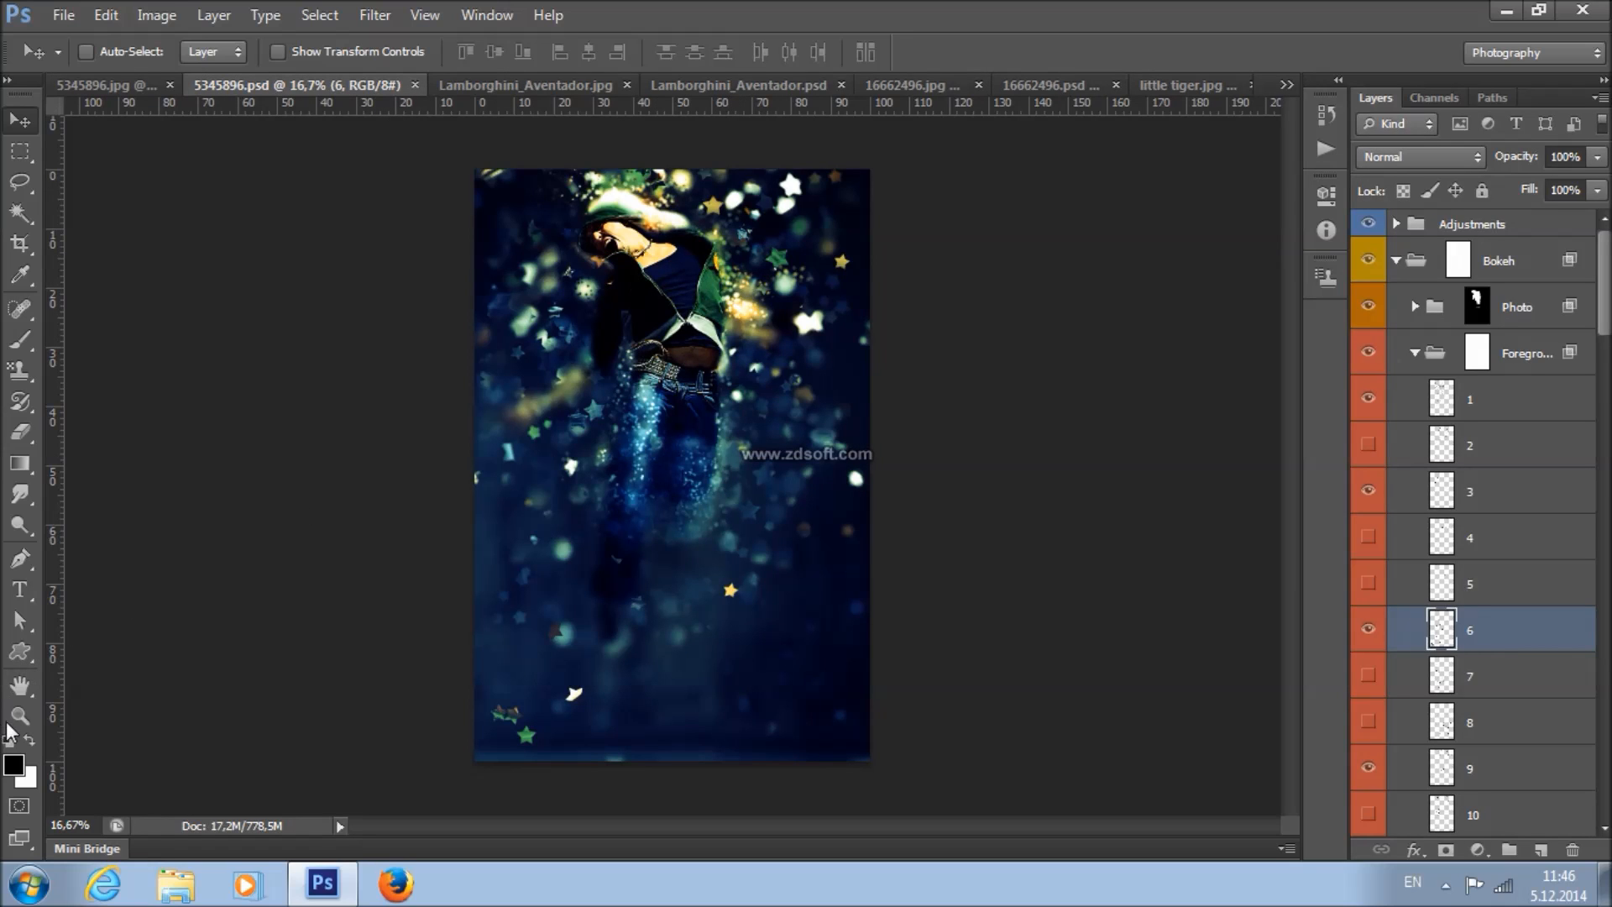
- Examine the open original photos and their bokeh effect PSD versions, from 5345896.psd through the Lamborghini and 16662496 files to little tiger.psd
{"action": "left_click", "coordinate": [19, 715]}
{"action": "left_click", "coordinate": [704, 200]}
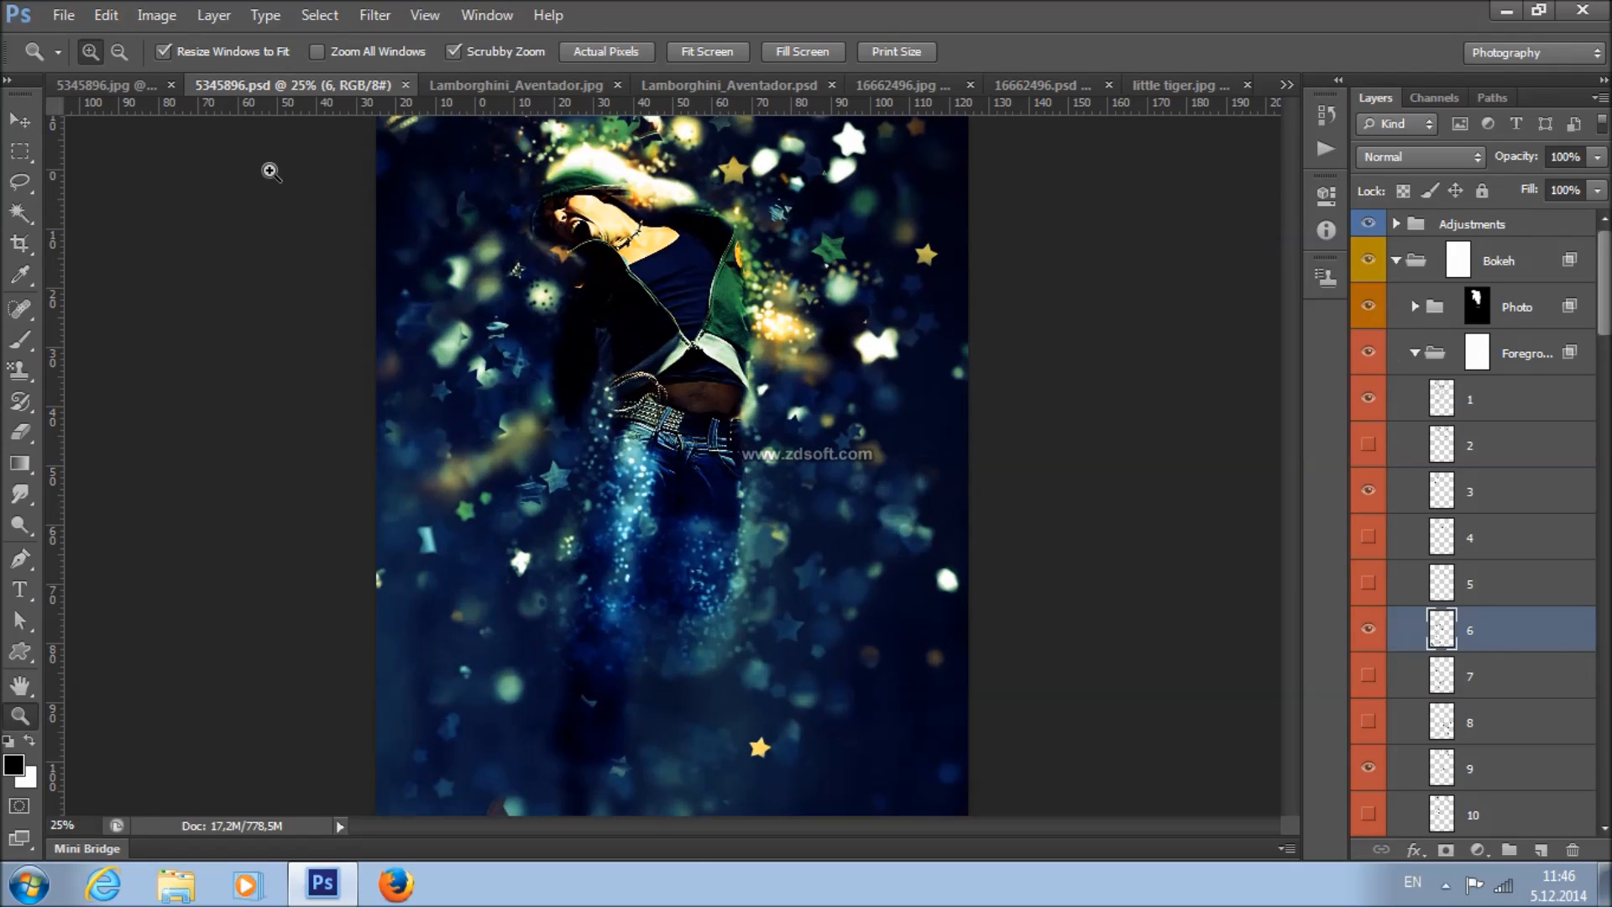
{"action": "left_click", "coordinate": [23, 126]}
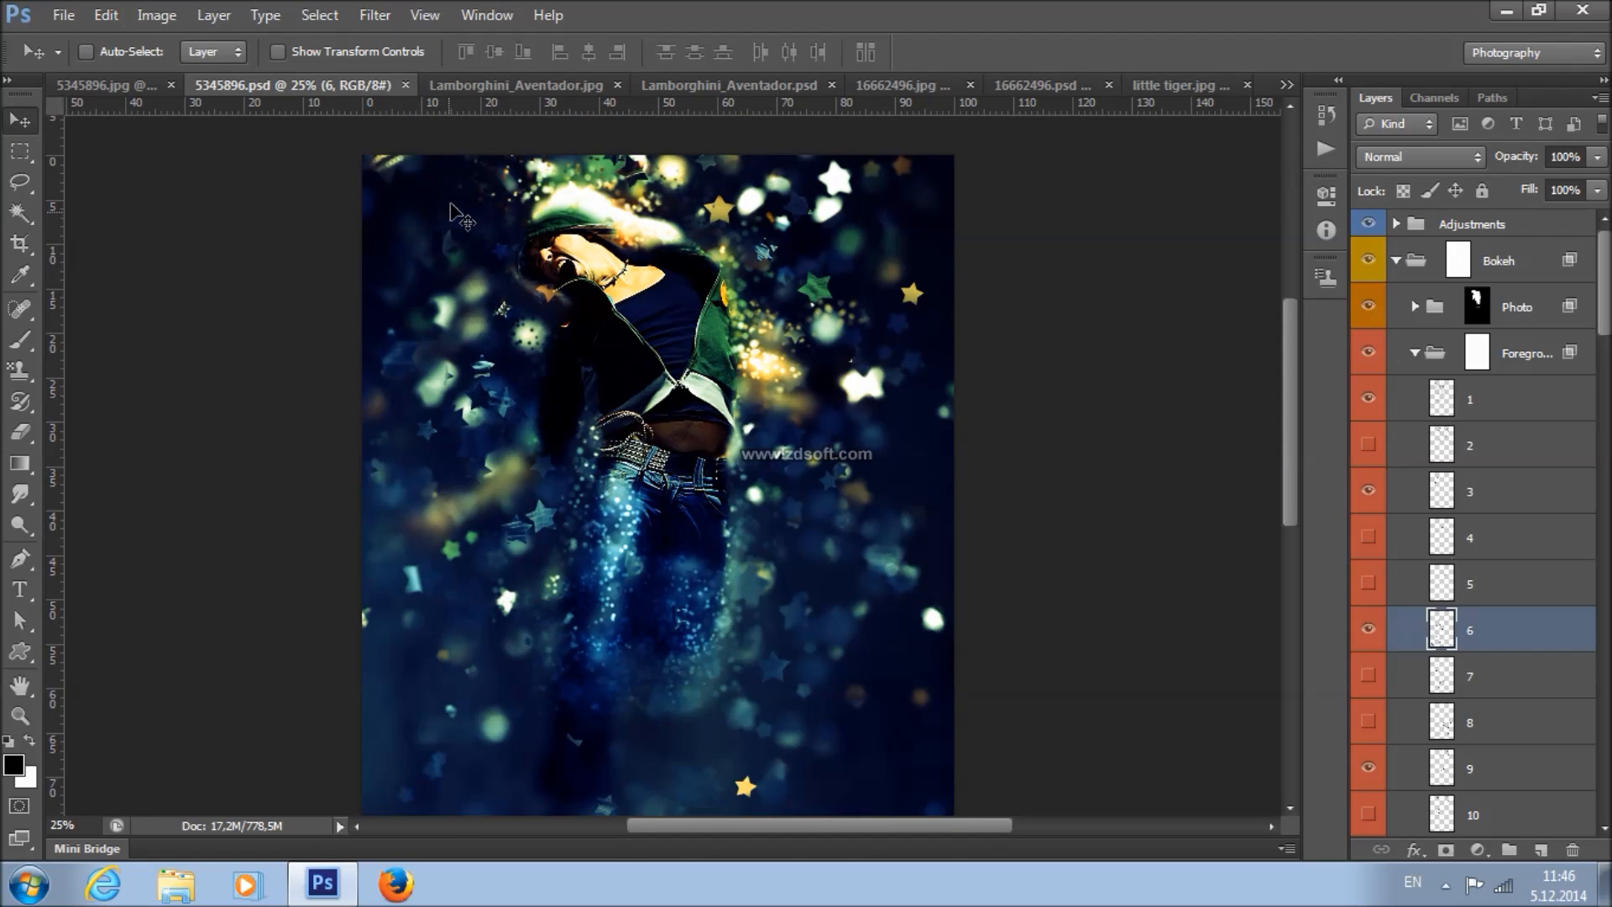
{"action": "left_click", "coordinate": [542, 88]}
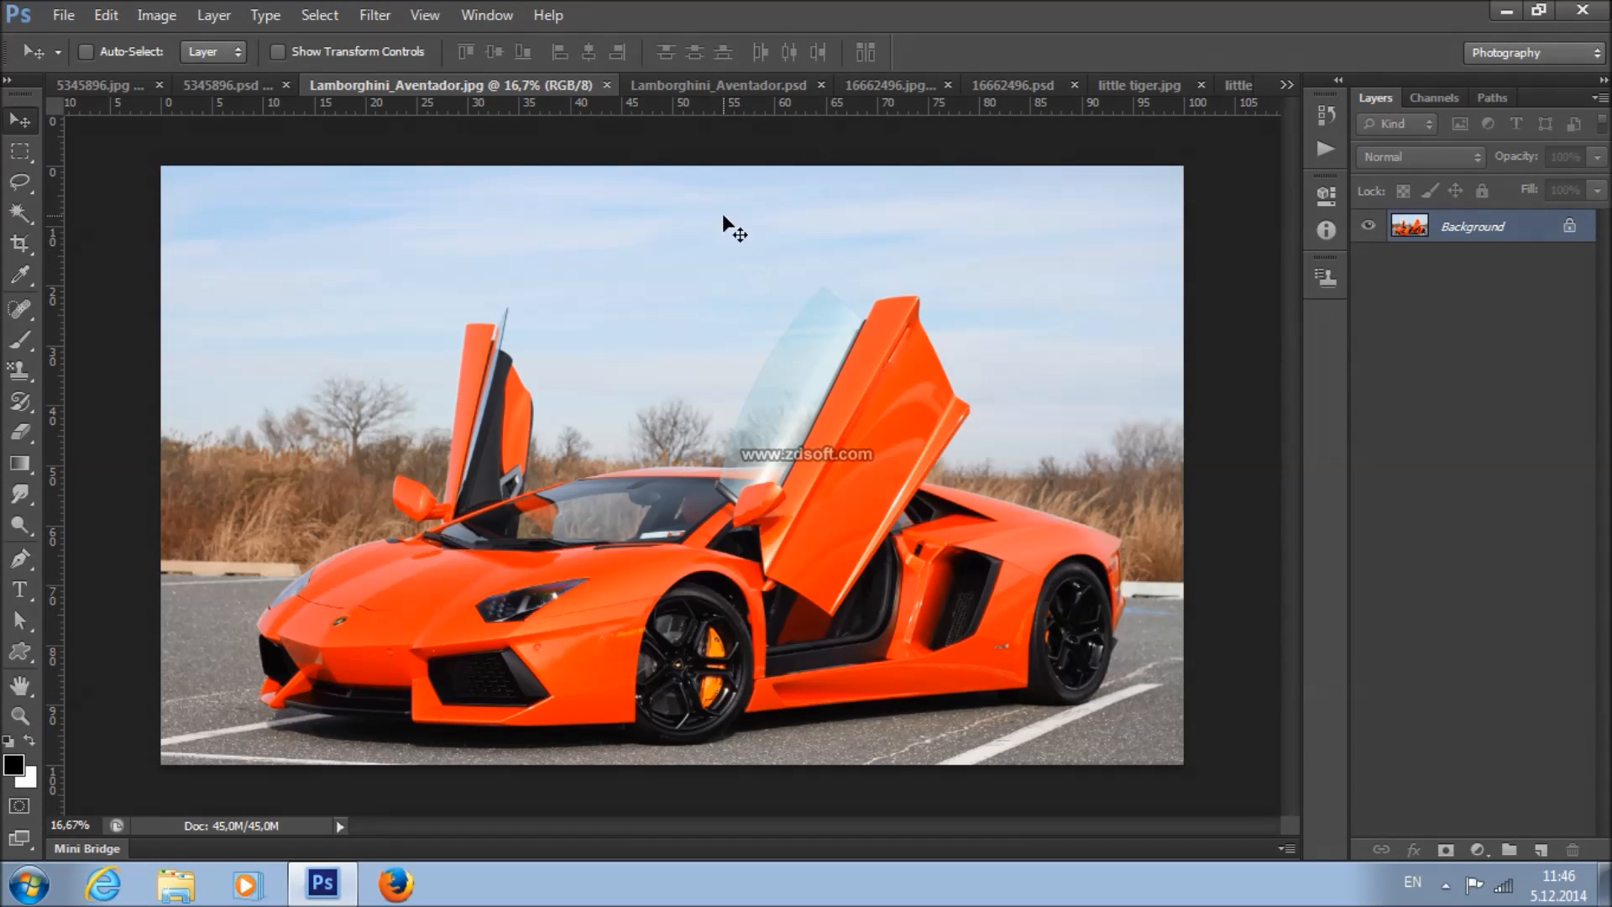
{"action": "left_click", "coordinate": [682, 88]}
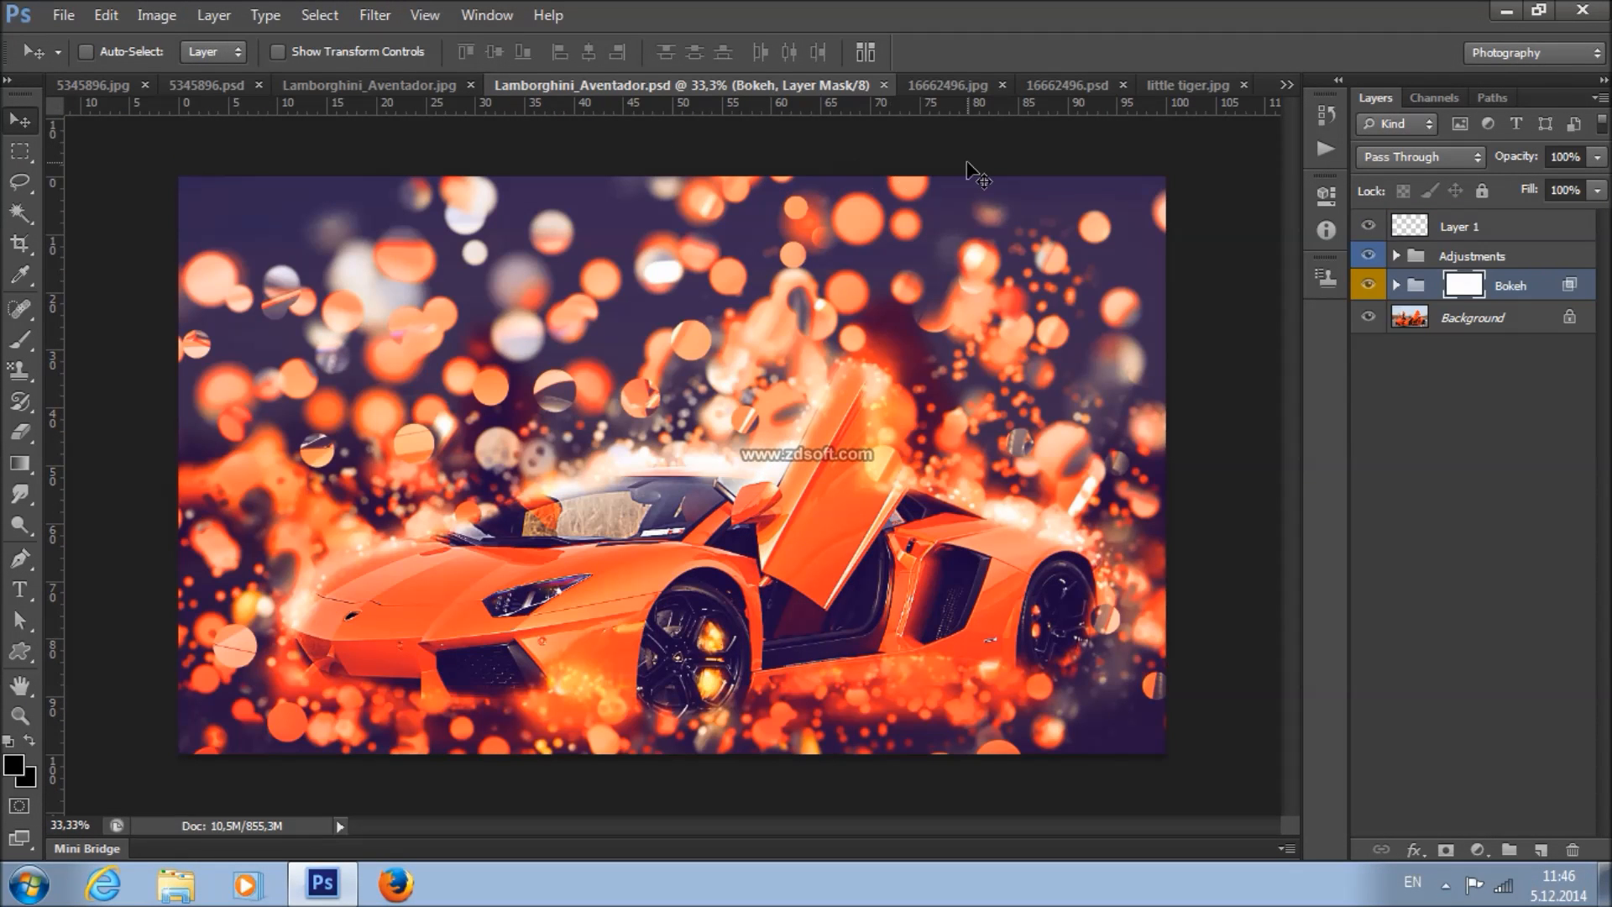
{"action": "left_click", "coordinate": [935, 84]}
{"action": "left_click", "coordinate": [1030, 89]}
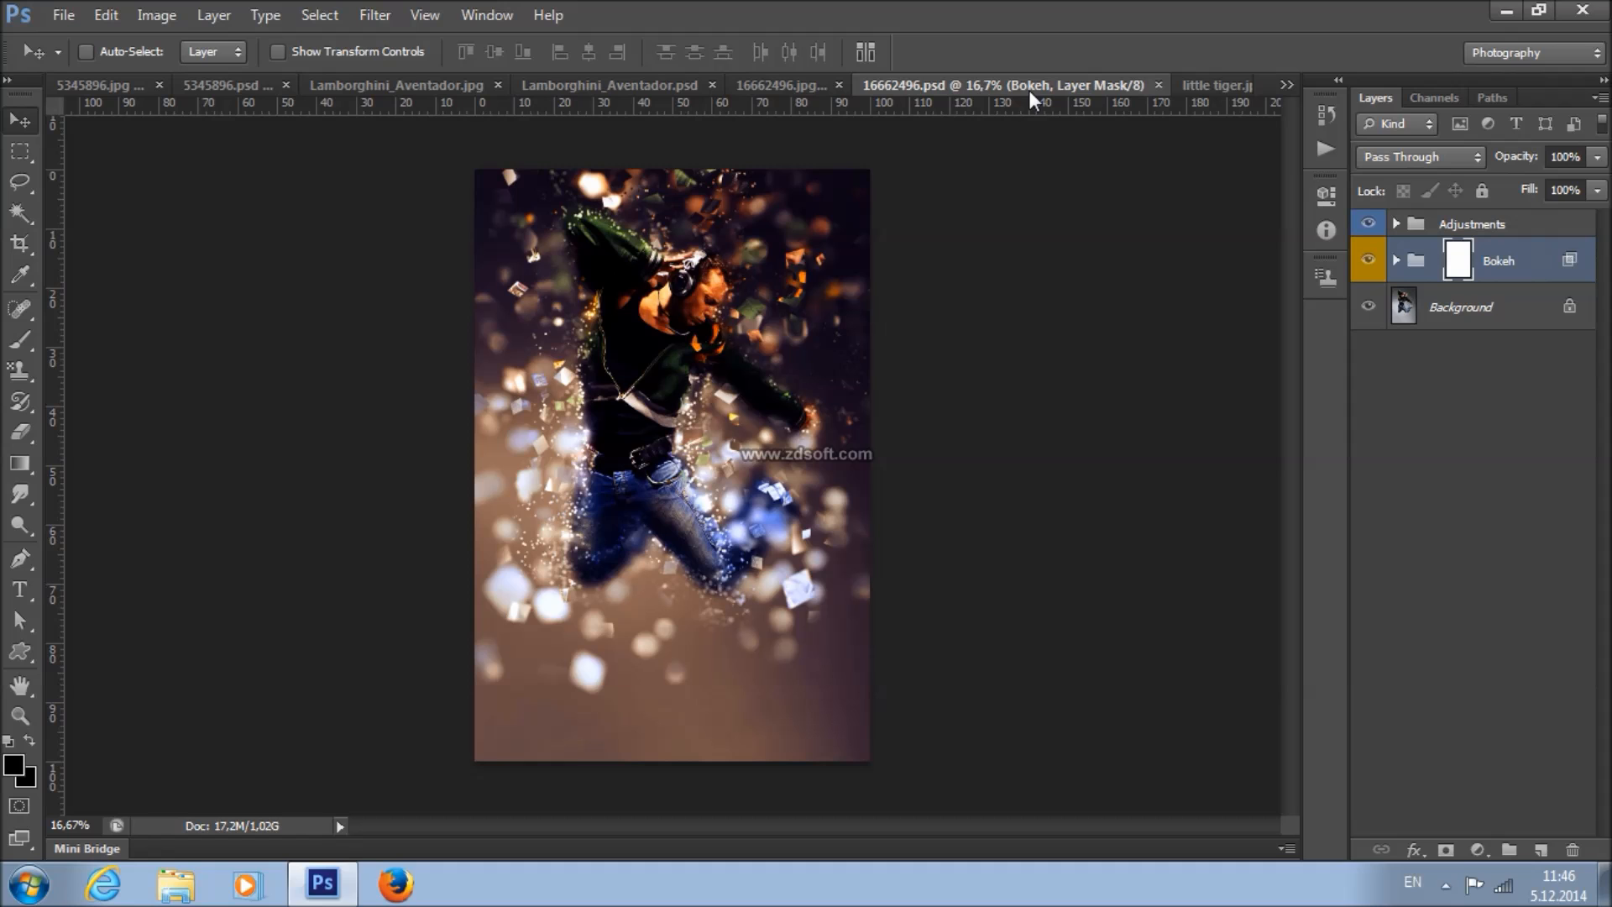
{"action": "left_click", "coordinate": [1191, 87]}
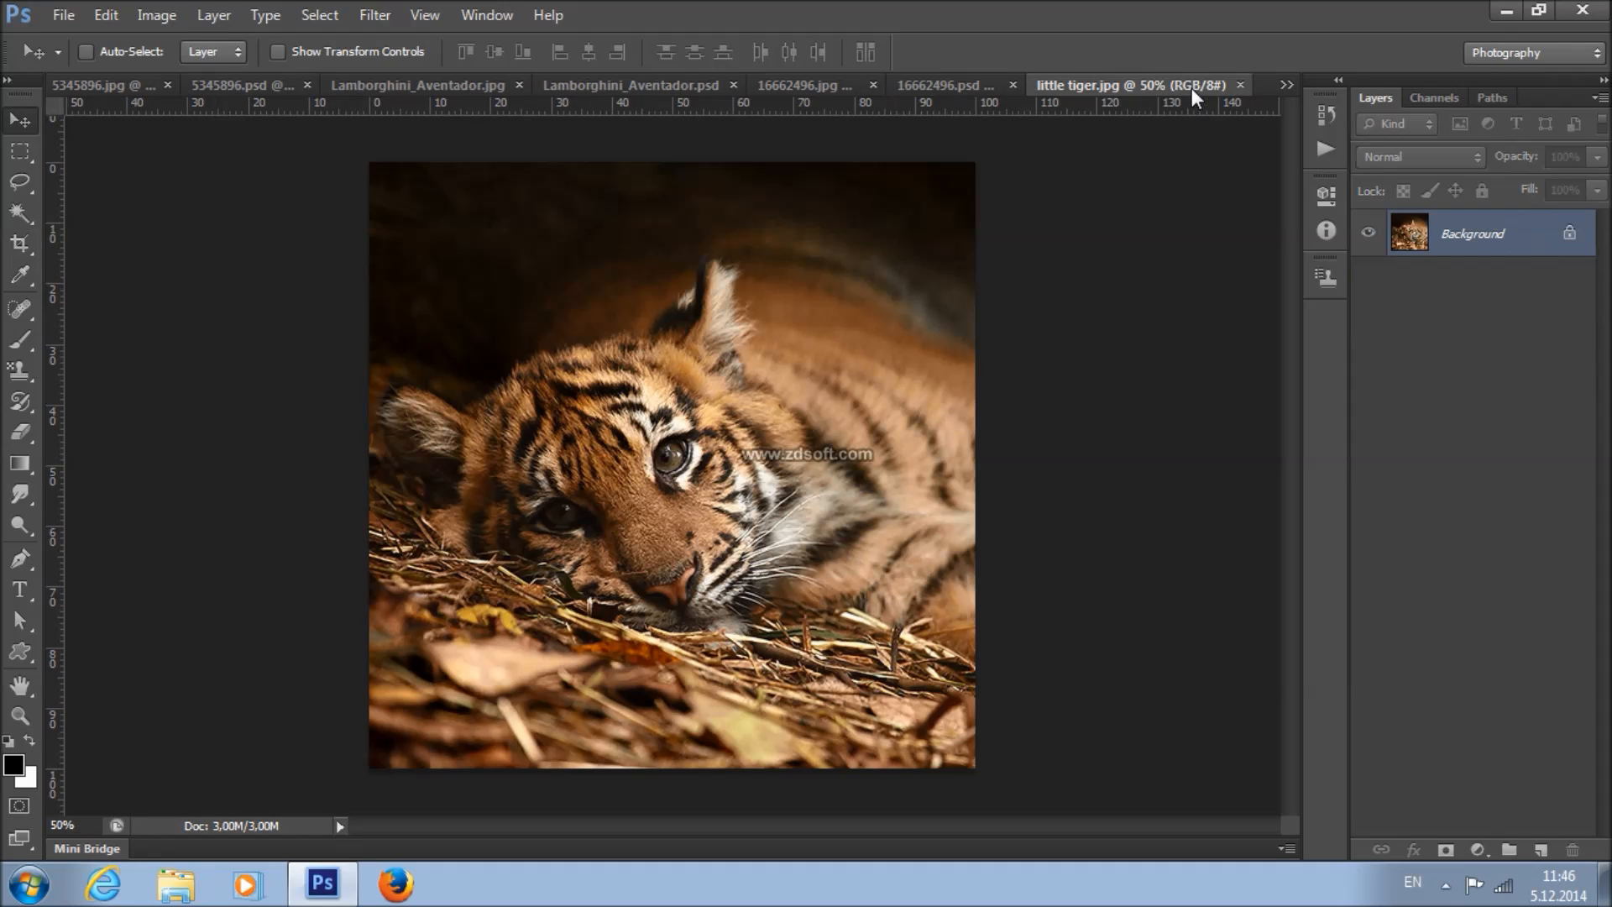
{"action": "left_click", "coordinate": [1285, 86]}
{"action": "left_click", "coordinate": [1379, 272]}
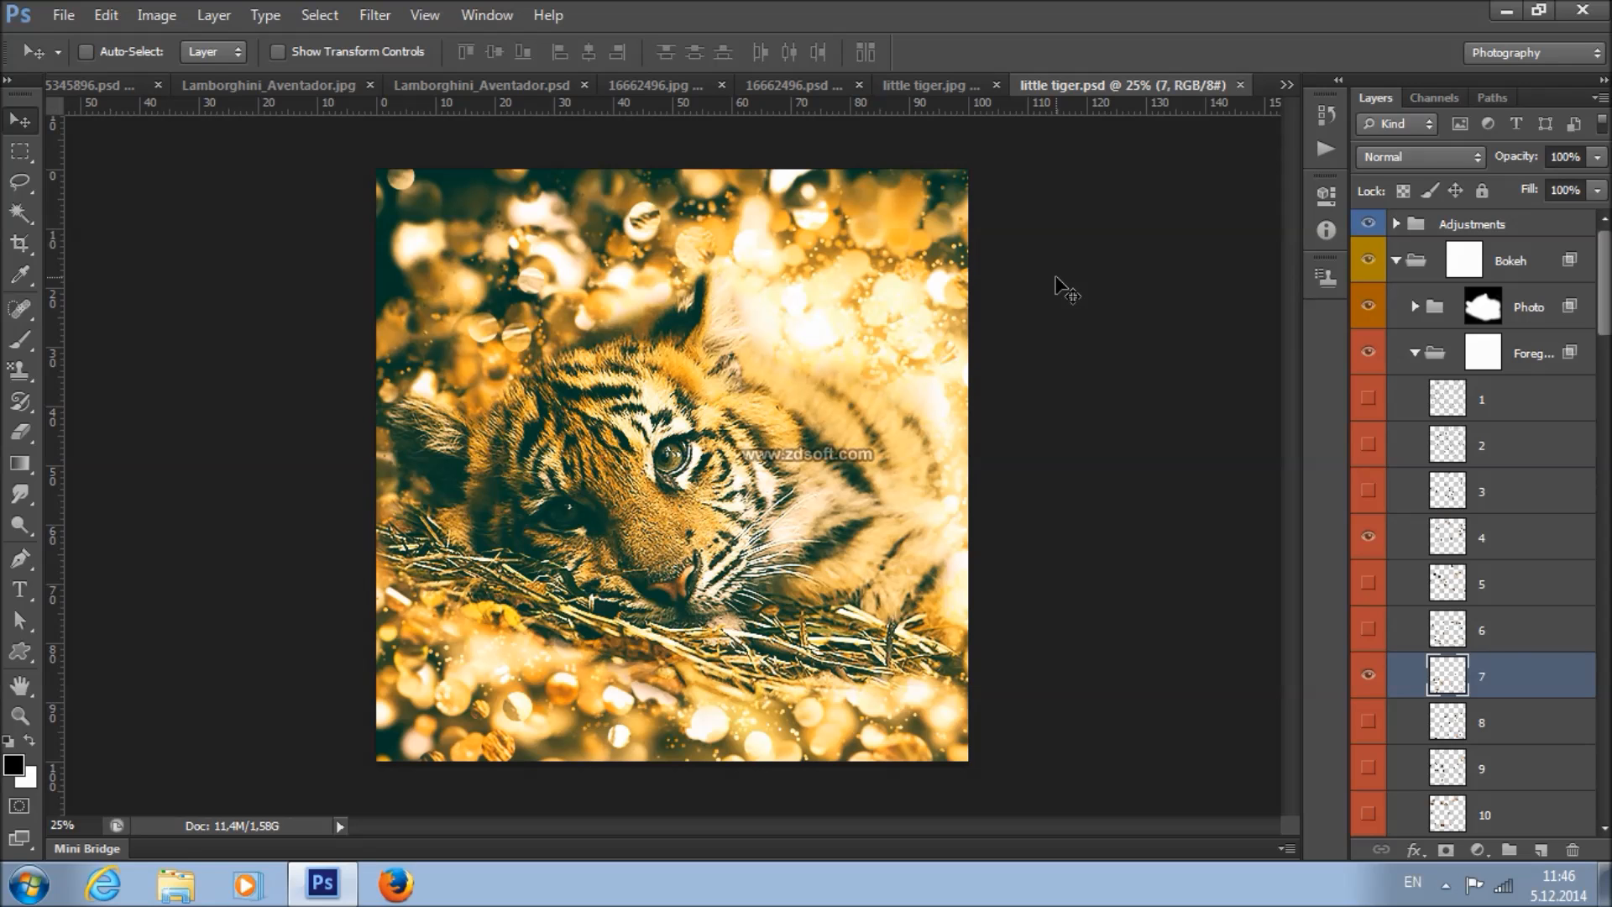
- Close all the example documents, keeping only 5345896.jpg open
{"action": "left_click", "coordinate": [1239, 85]}
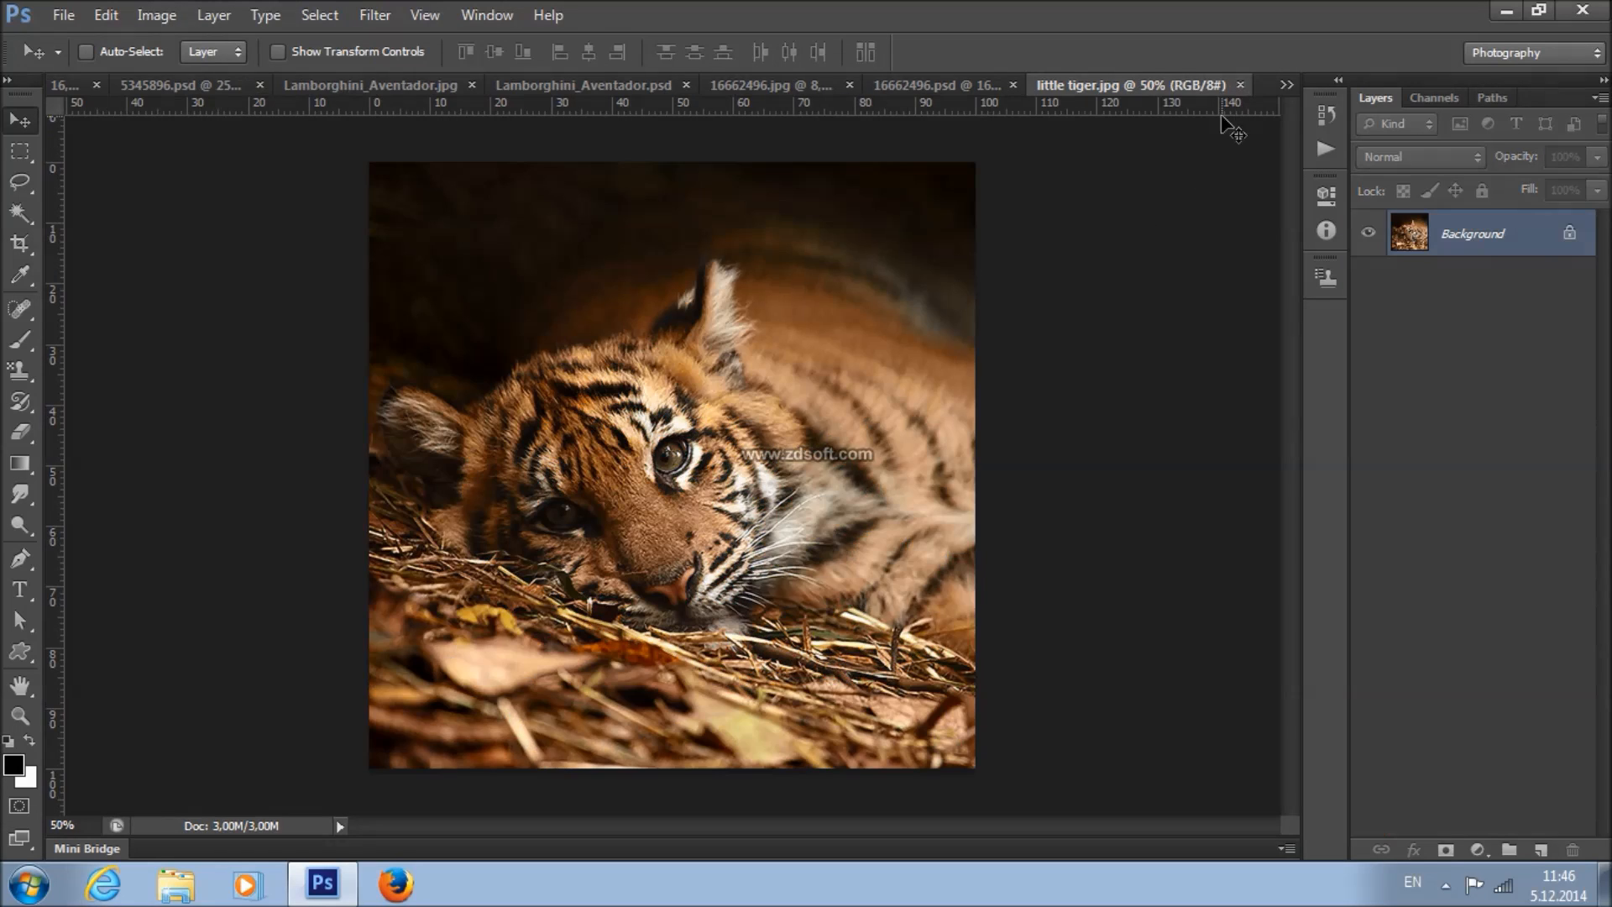
{"action": "left_click", "coordinate": [1240, 85]}
{"action": "left_click", "coordinate": [1240, 85]}
{"action": "left_click", "coordinate": [1213, 85]}
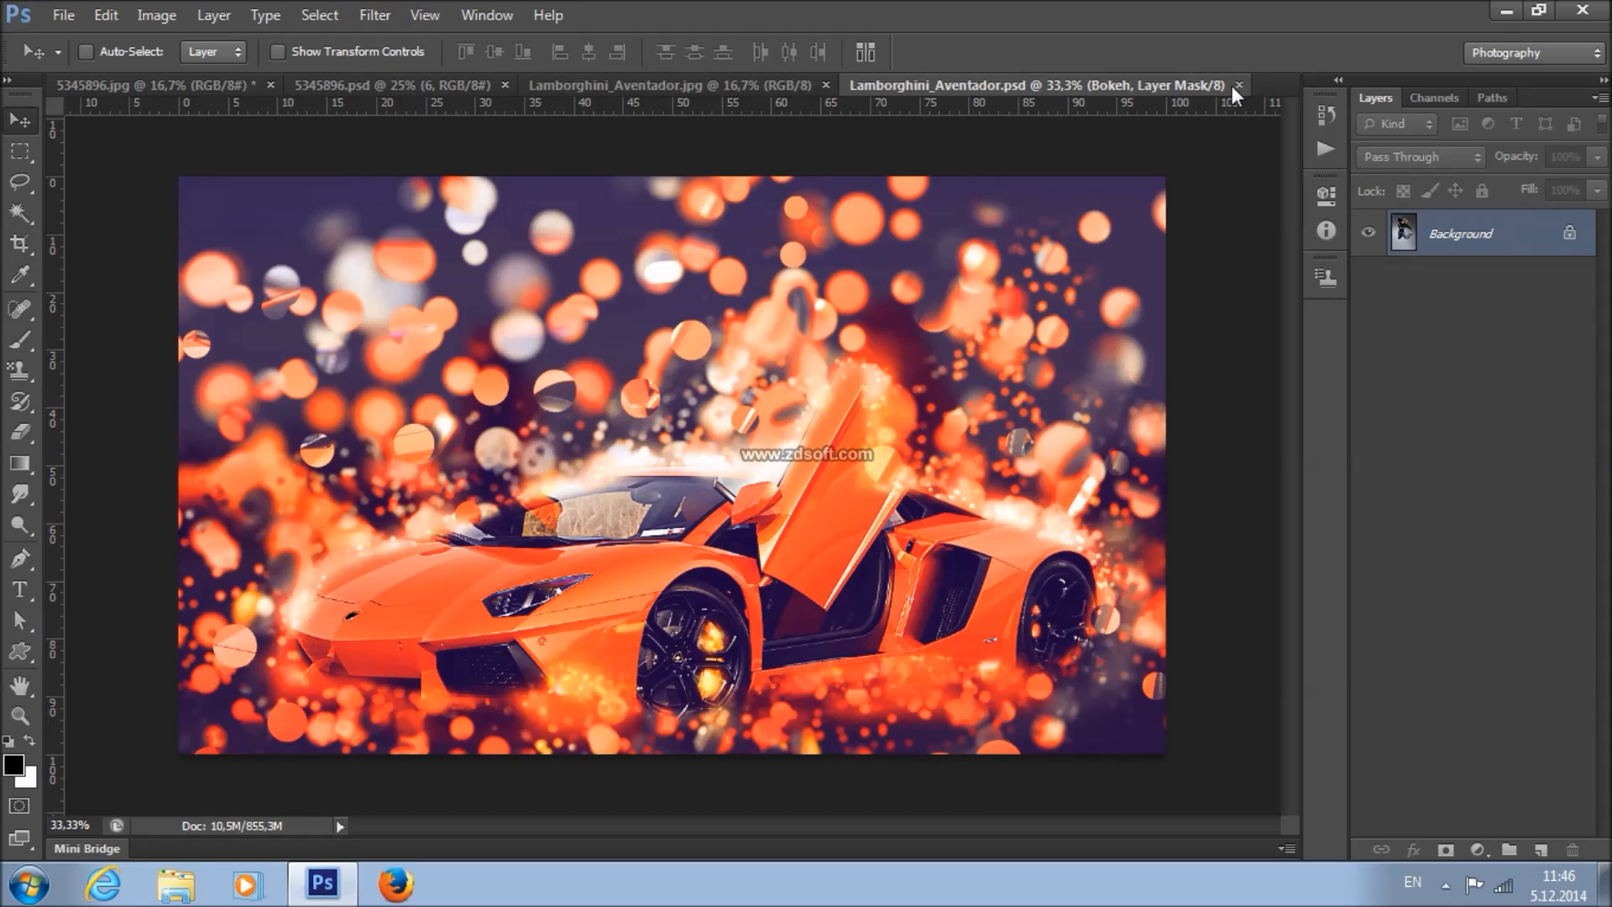
{"action": "left_click", "coordinate": [1231, 84]}
{"action": "left_click", "coordinate": [826, 85]}
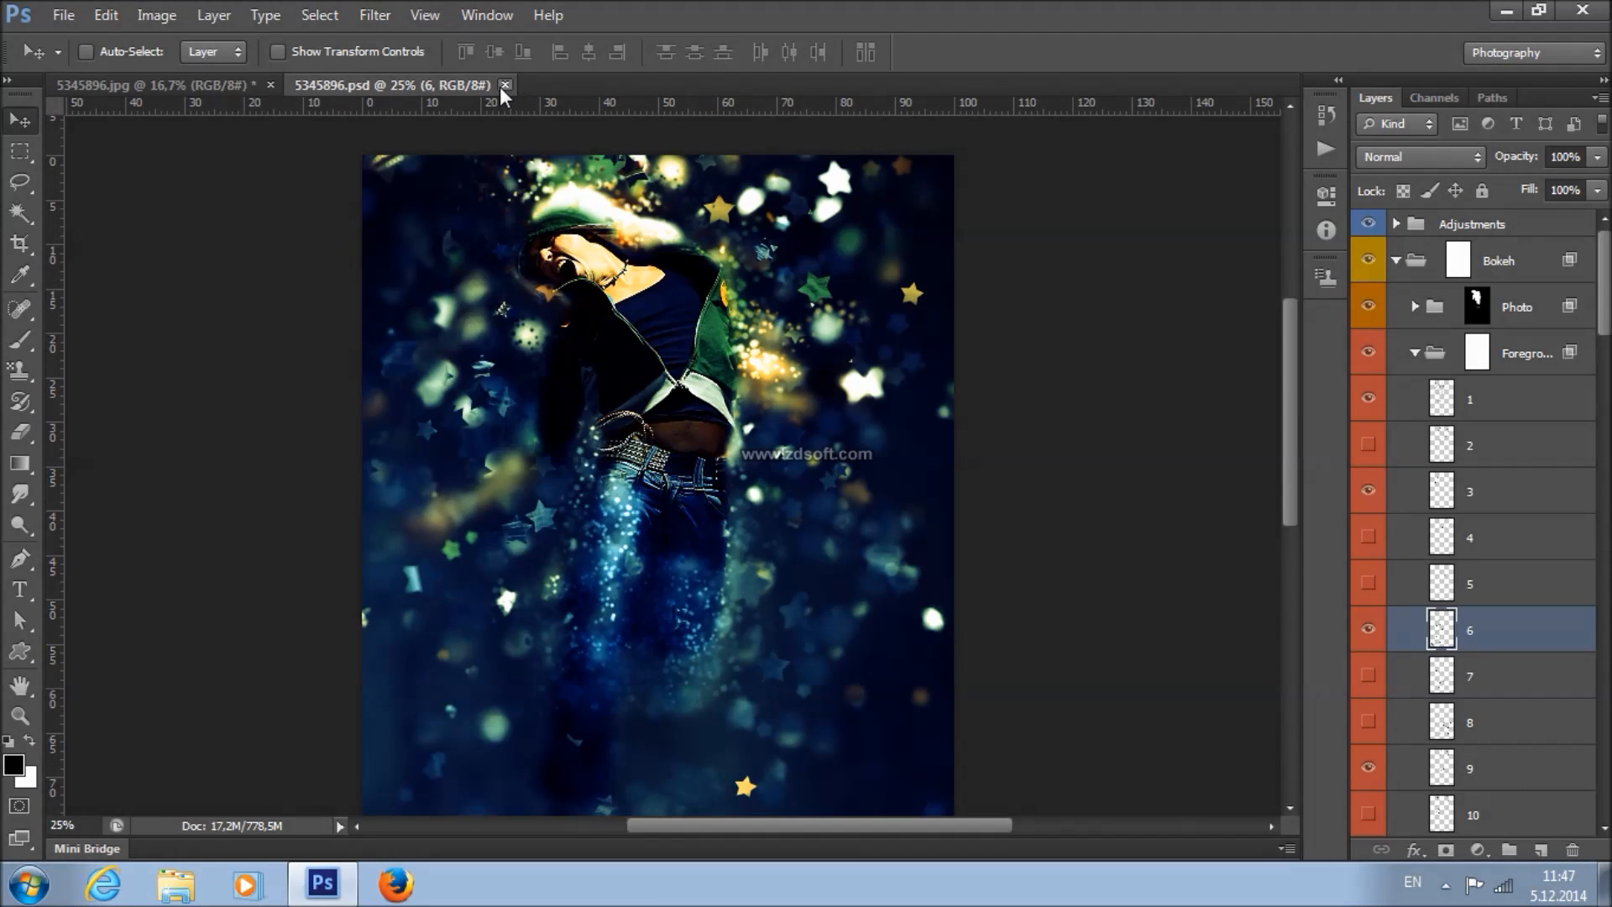
{"action": "left_click", "coordinate": [504, 85]}
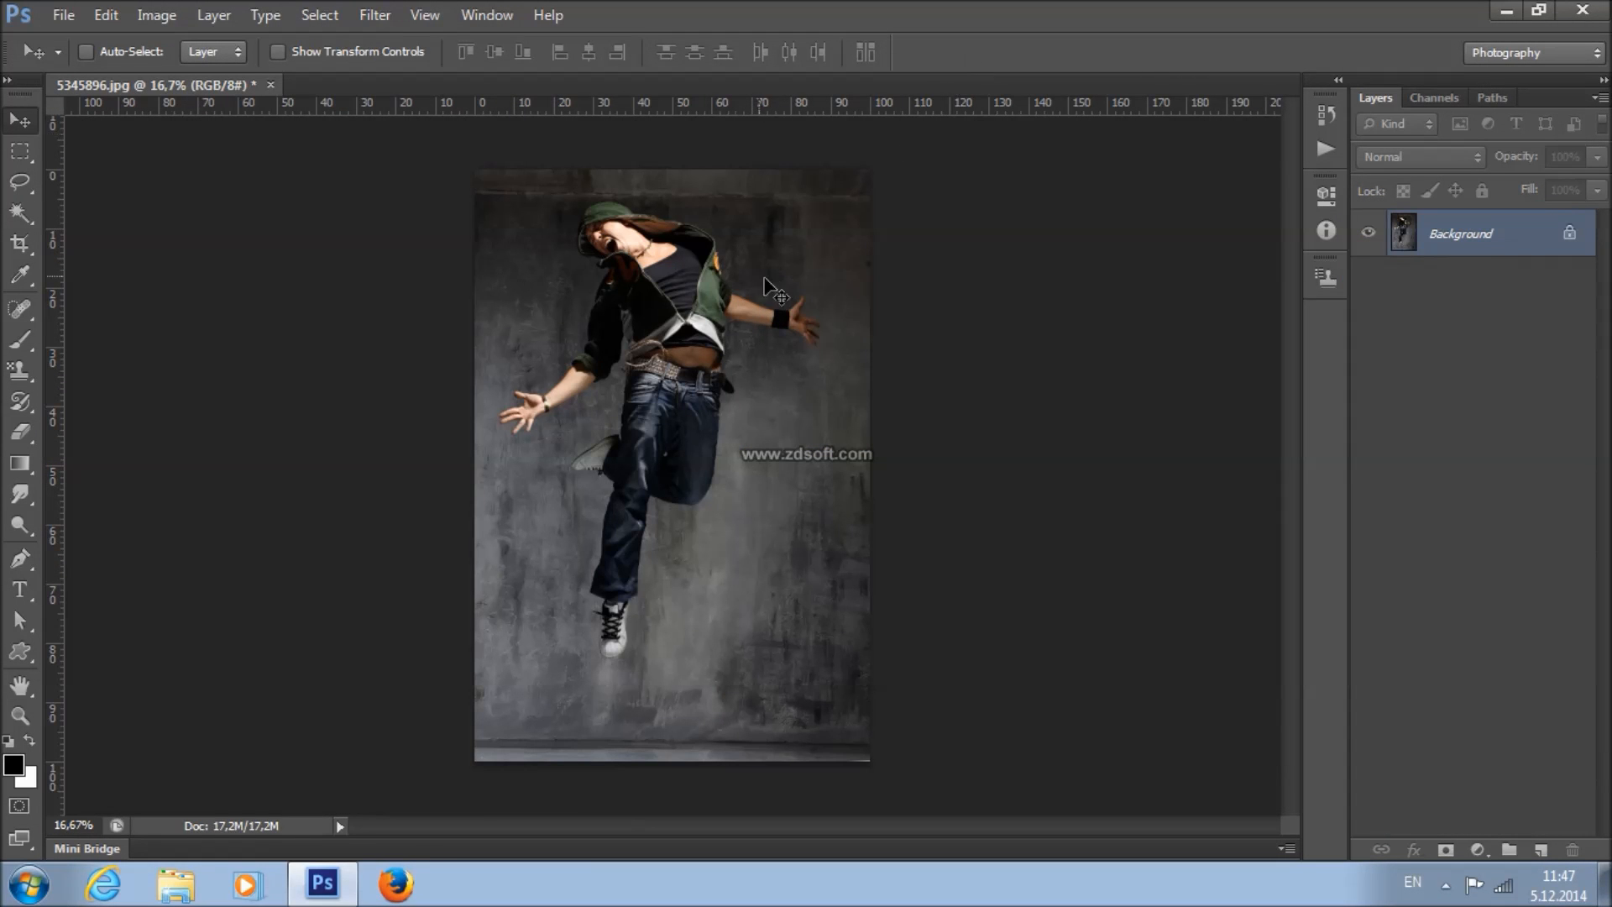
{"action": "left_click", "coordinate": [64, 14]}
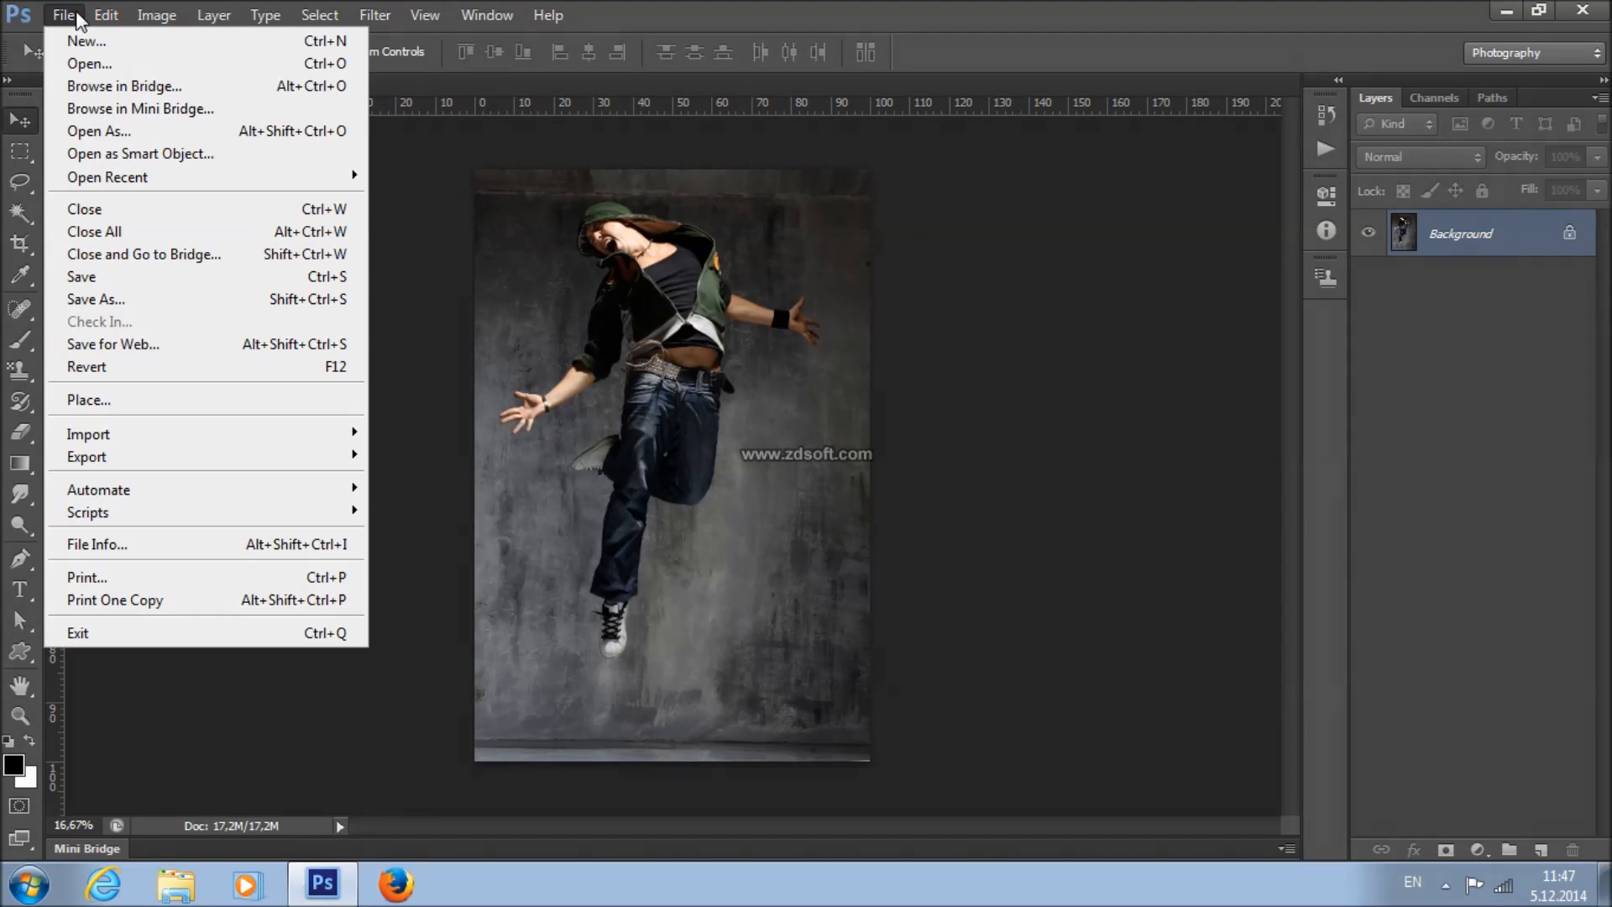
{"action": "left_click", "coordinate": [98, 66]}
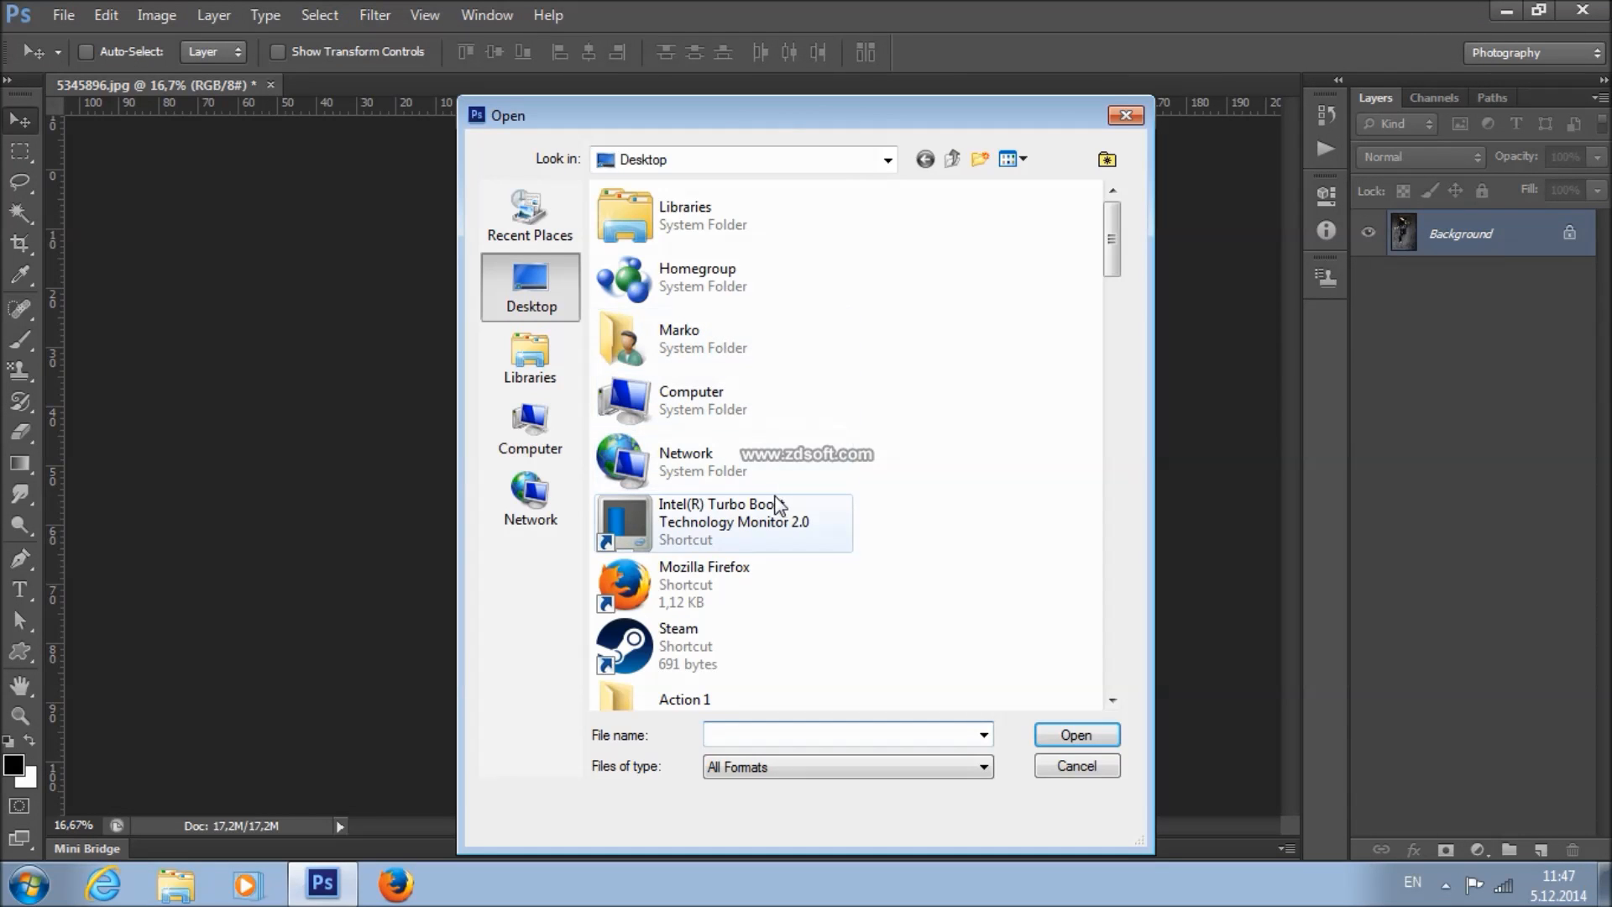
{"action": "left_click", "coordinate": [1126, 115]}
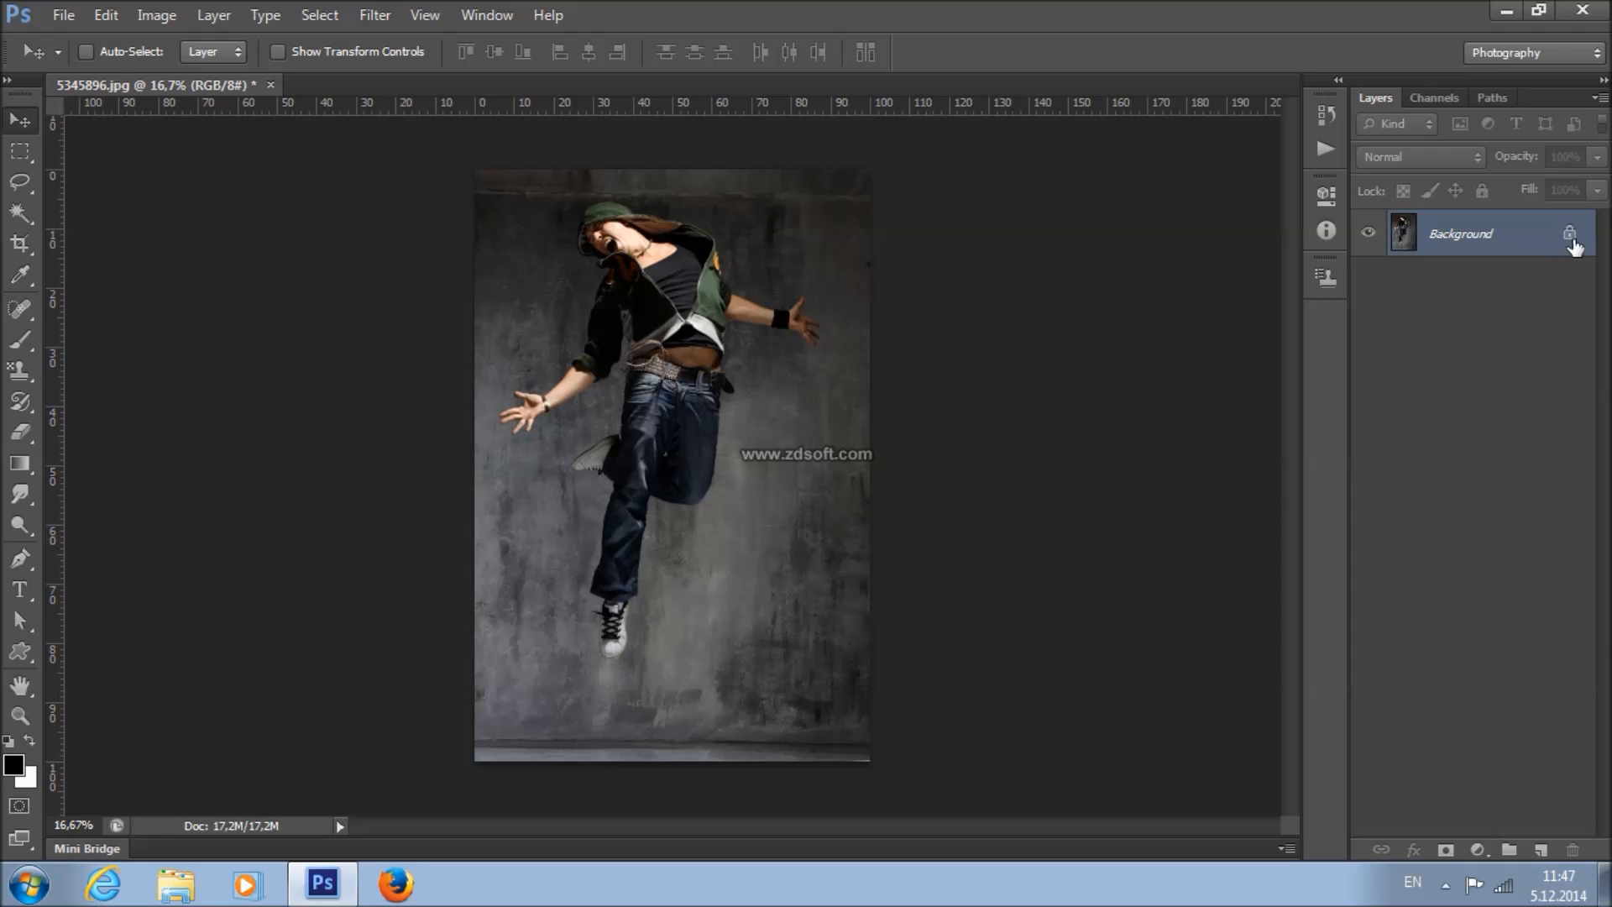
- Convert the Background into a regular layer and turn it back into a Background layer
{"action": "double_click", "coordinate": [1511, 248]}
{"action": "key", "text": "Return"}
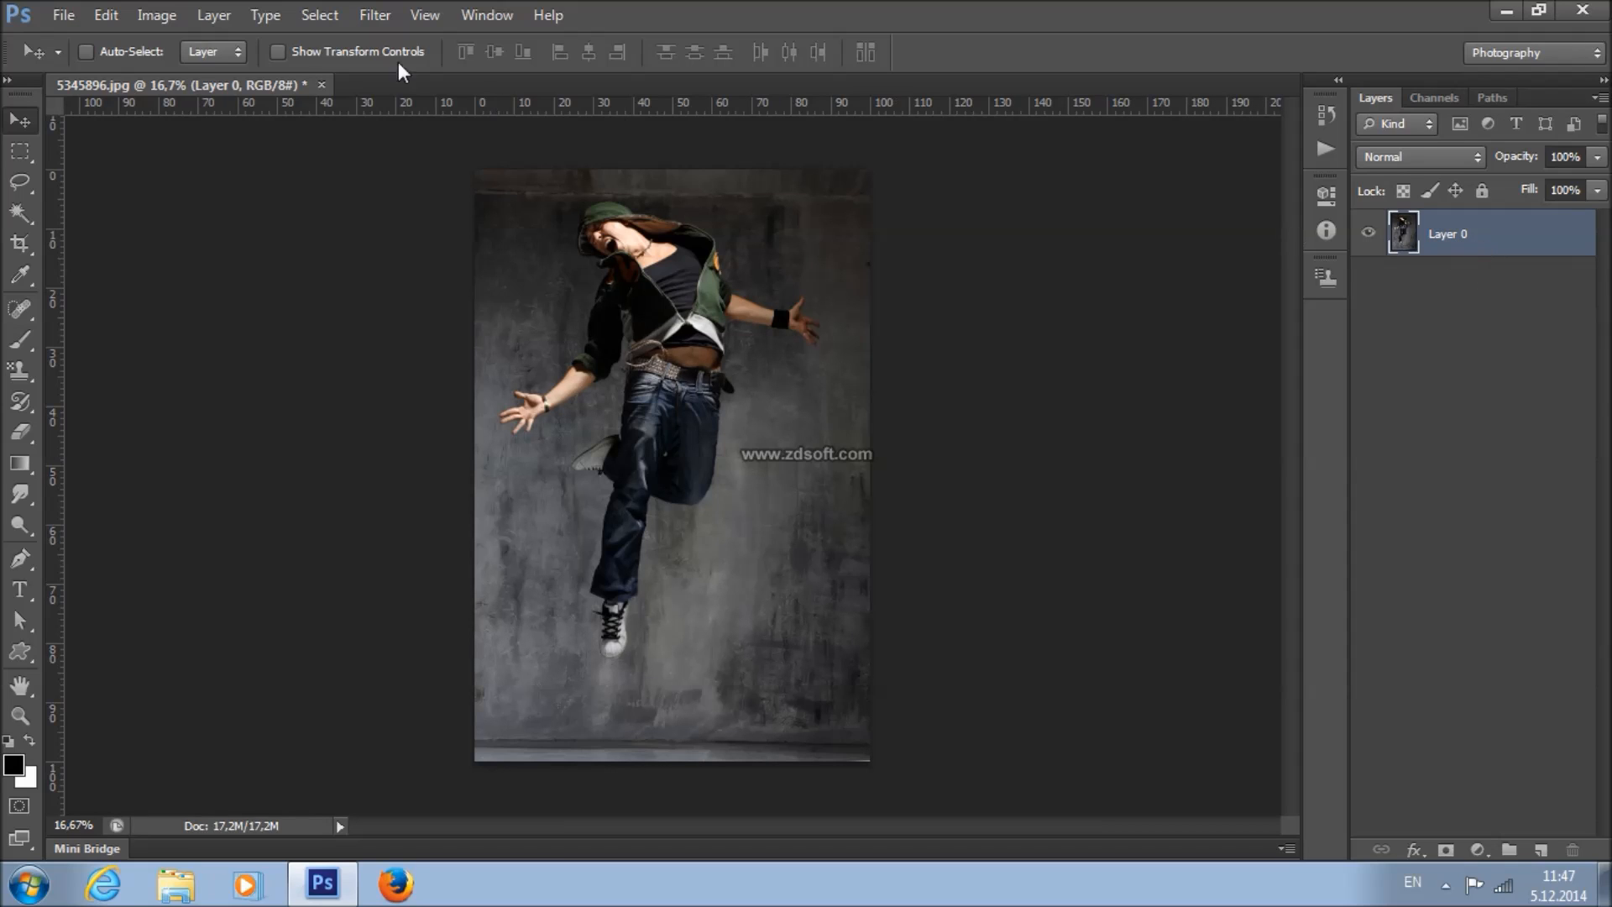
{"action": "left_click", "coordinate": [205, 16]}
{"action": "mouse_move", "coordinate": [230, 41]}
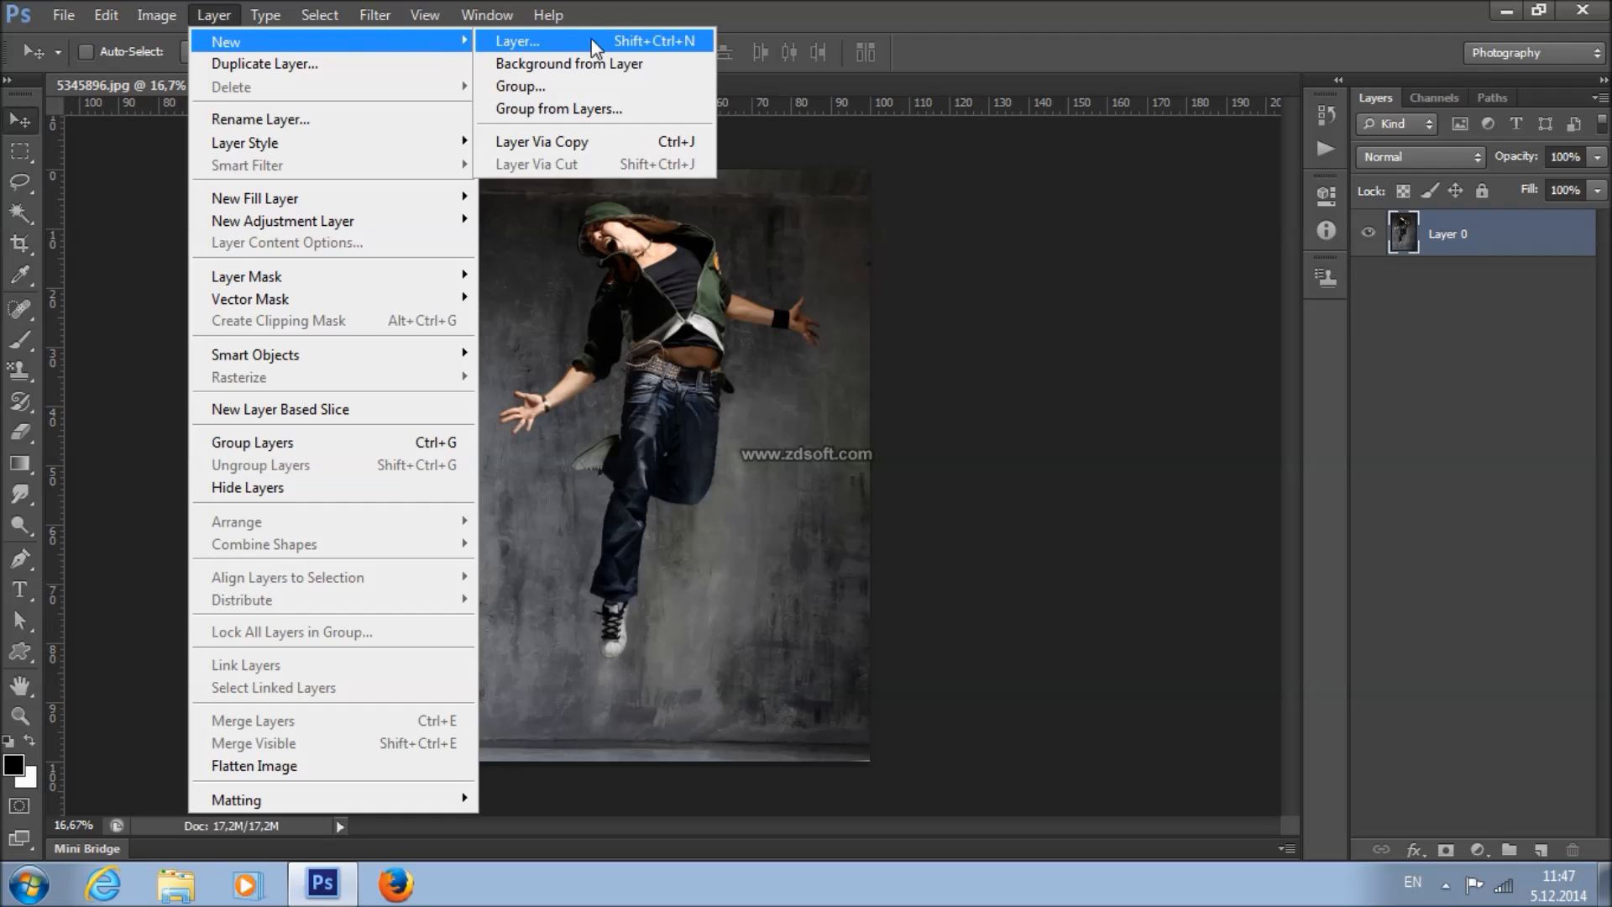
{"action": "left_click", "coordinate": [667, 67]}
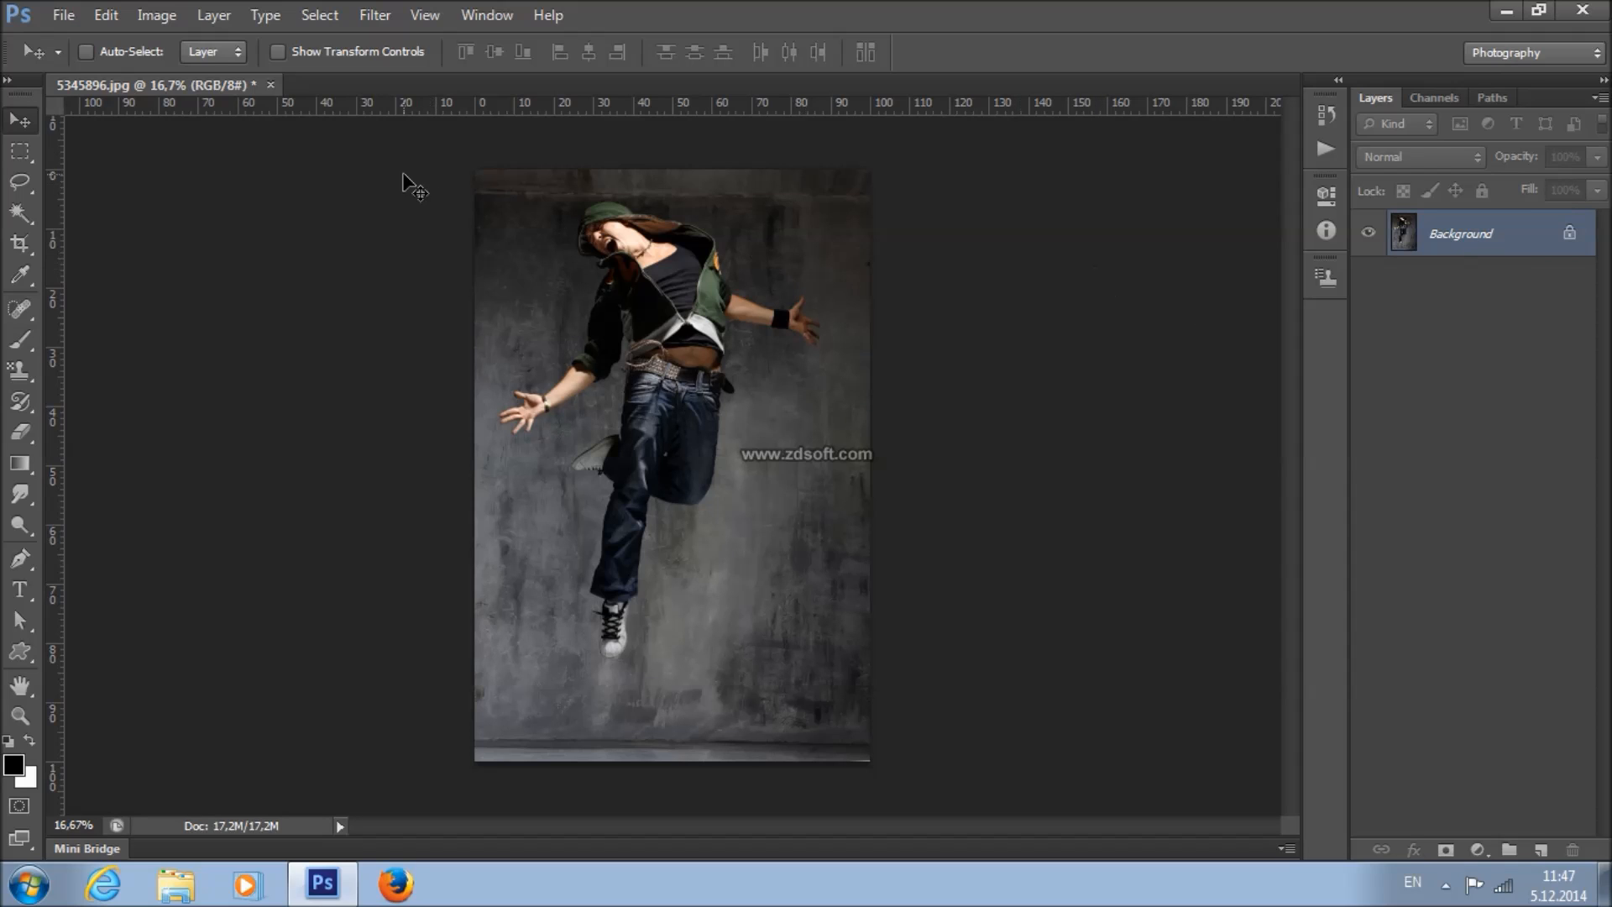
- Check the photo's color mode and bit depth
{"action": "left_click", "coordinate": [159, 16]}
{"action": "mouse_move", "coordinate": [168, 42]}
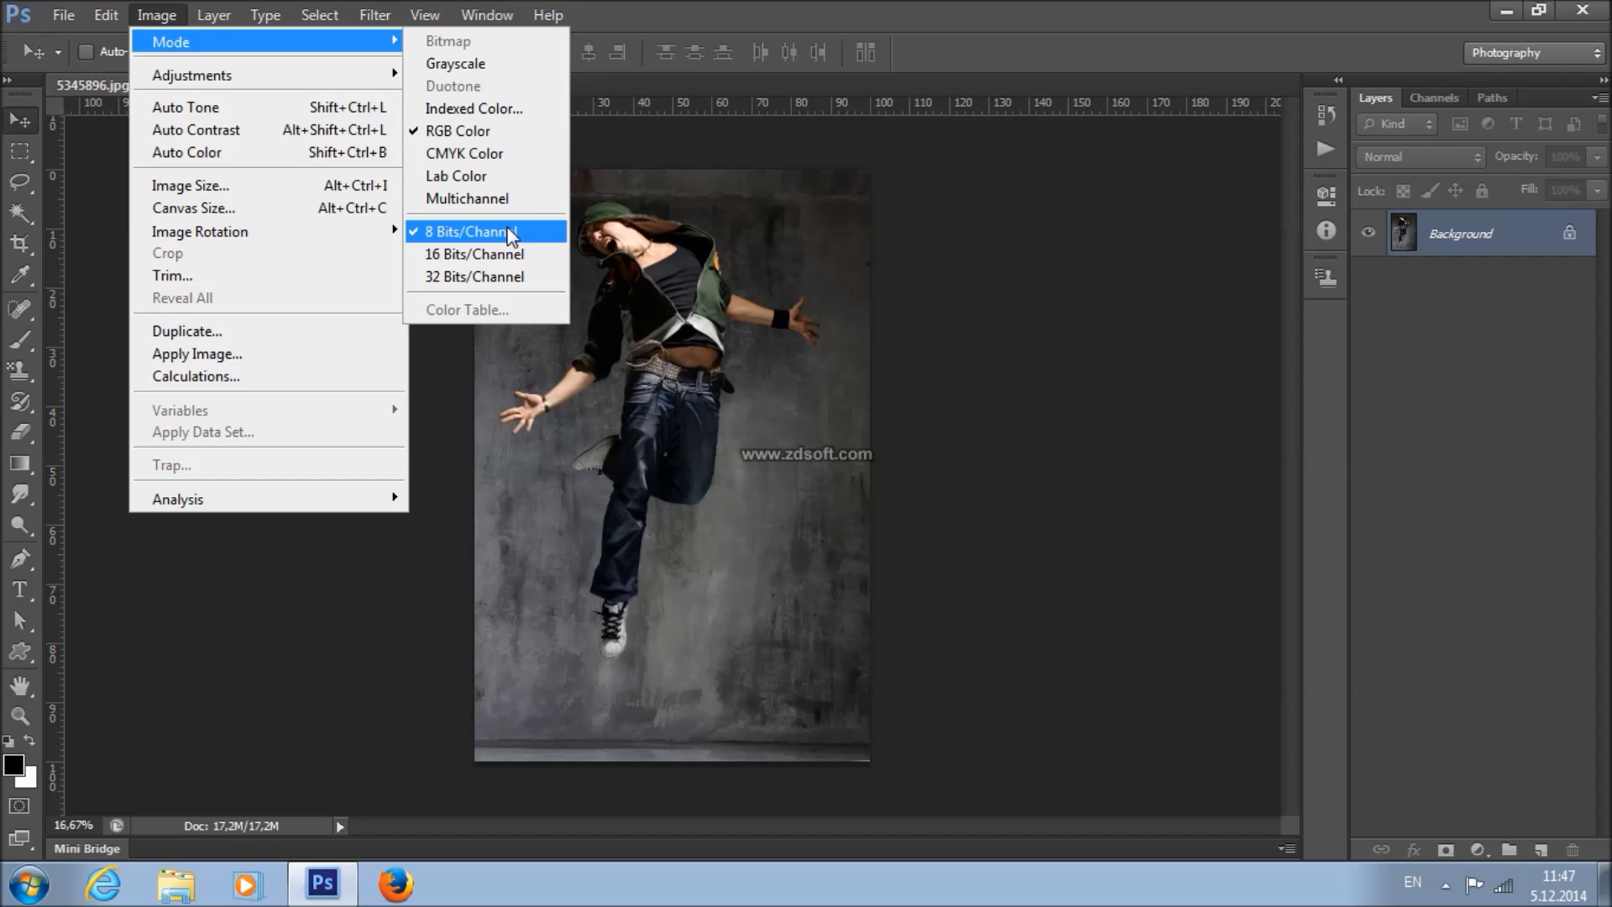
{"action": "left_click", "coordinate": [676, 6]}
- Check the photo's pixel dimensions and resolution in the Image Size settings
{"action": "left_click", "coordinate": [156, 15]}
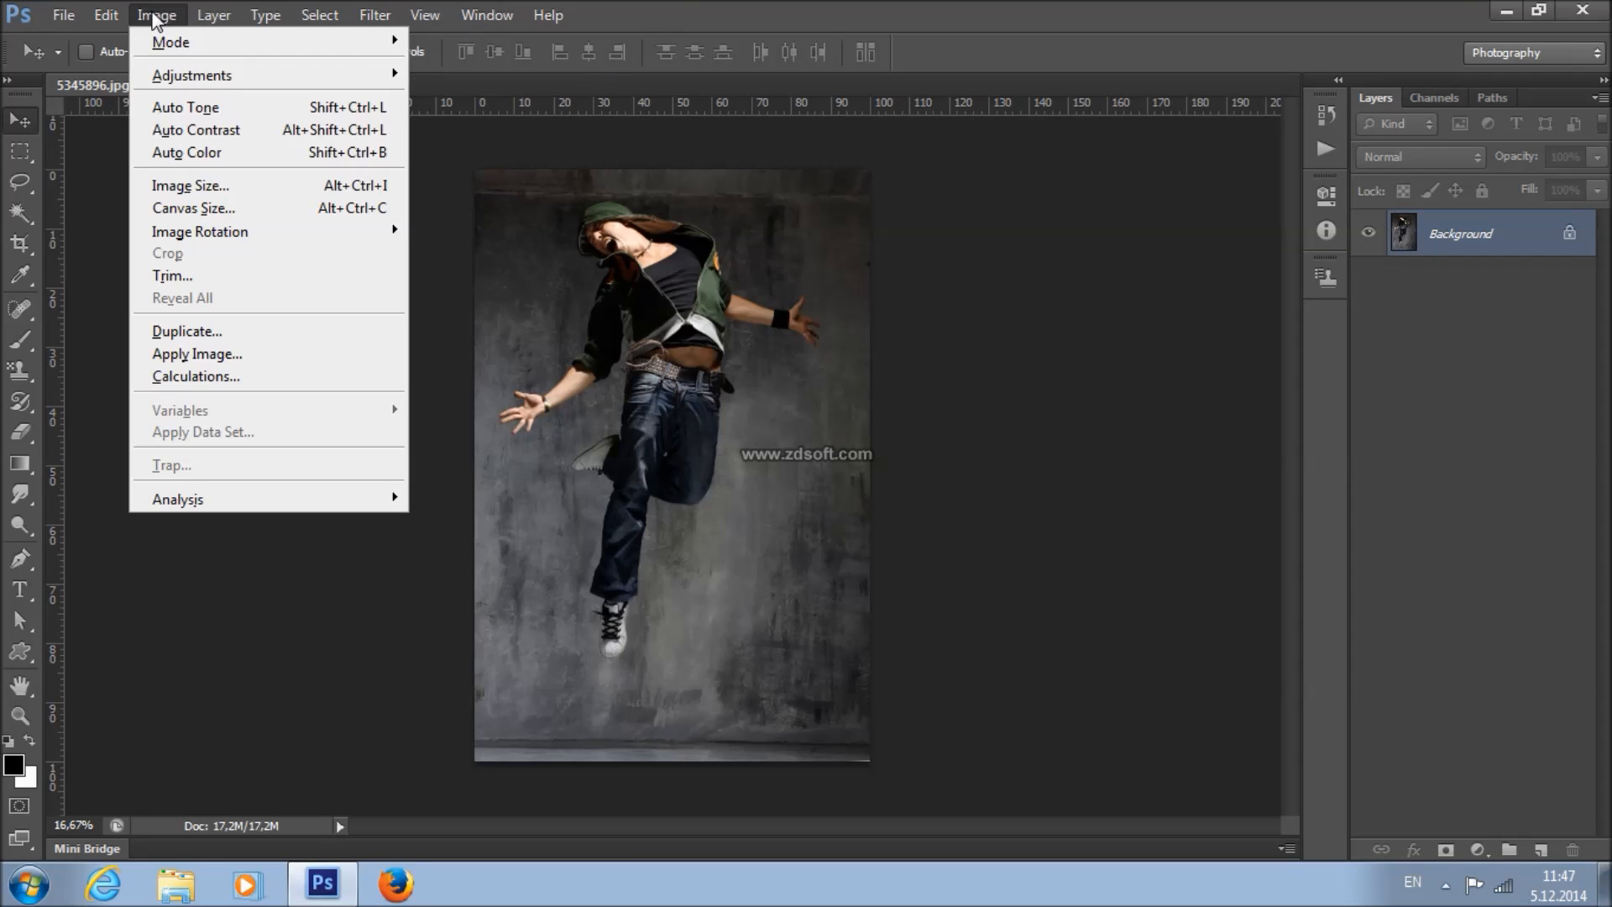
{"action": "left_click", "coordinate": [249, 185]}
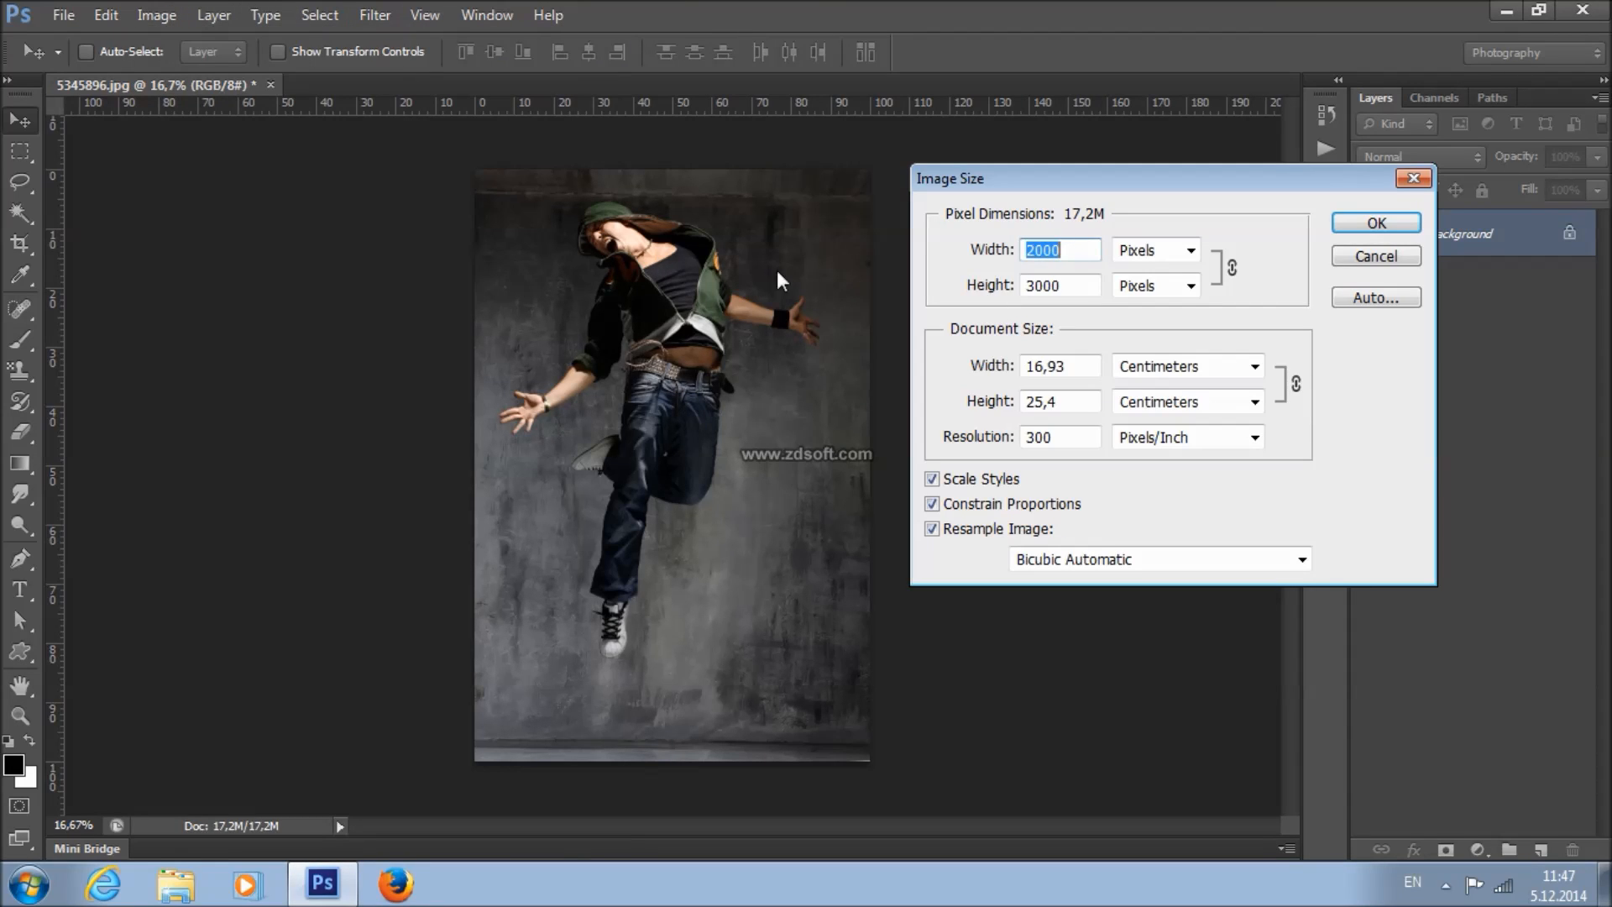
{"action": "left_click", "coordinate": [1054, 284]}
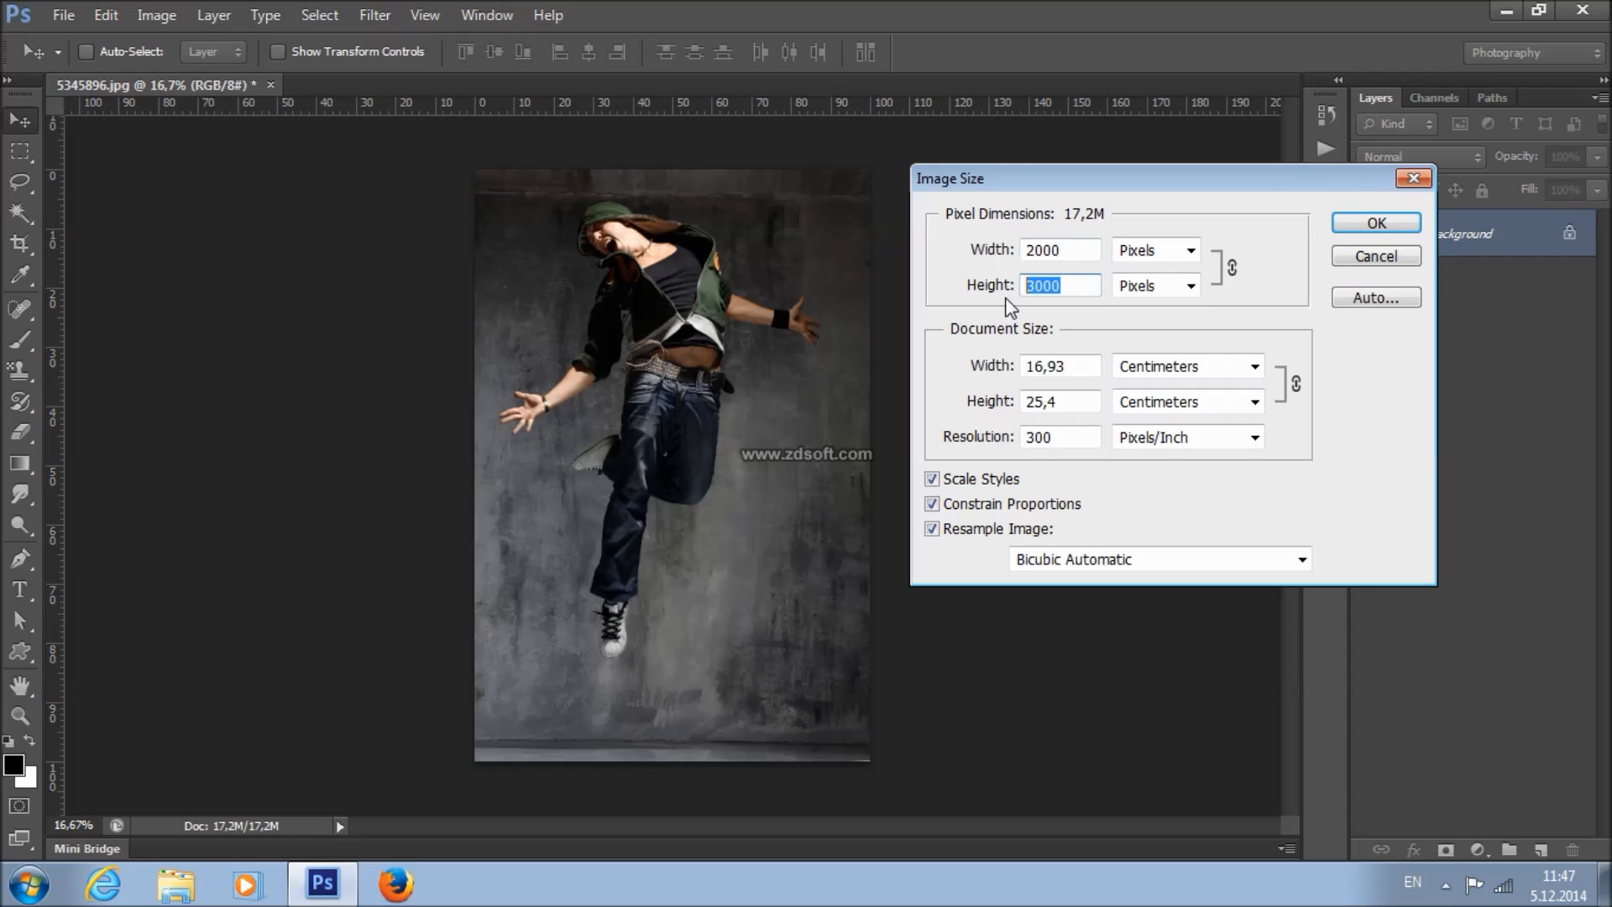
{"action": "left_click", "coordinate": [1066, 443]}
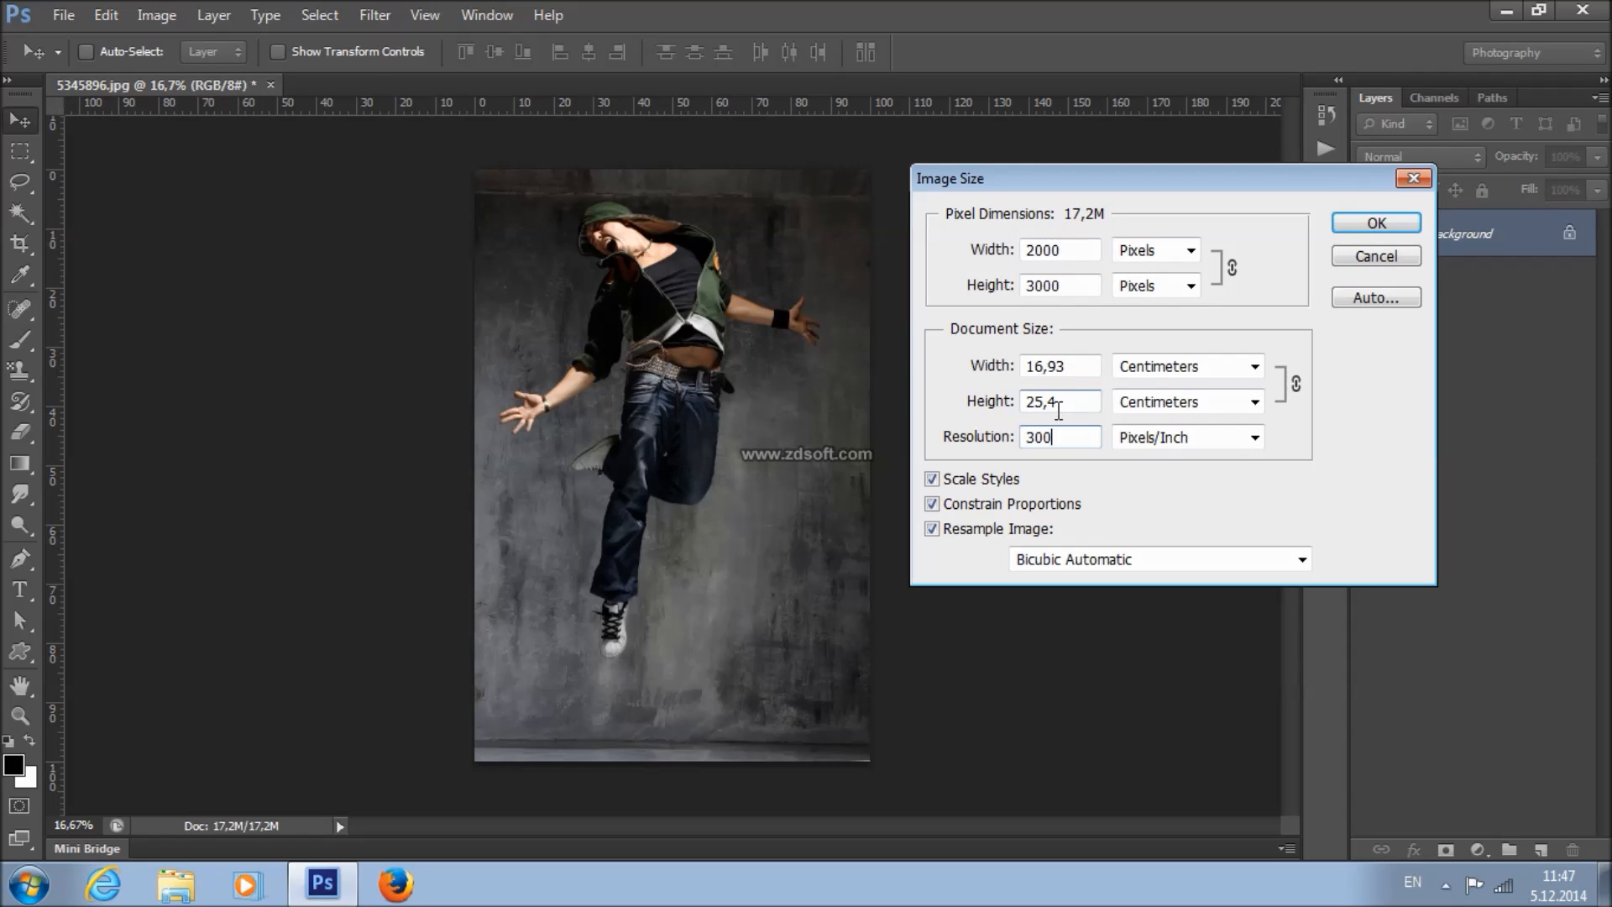
{"action": "double_click", "coordinate": [1061, 436]}
{"action": "left_click", "coordinate": [1062, 436]}
{"action": "double_click", "coordinate": [1060, 436]}
{"action": "left_click", "coordinate": [1076, 254]}
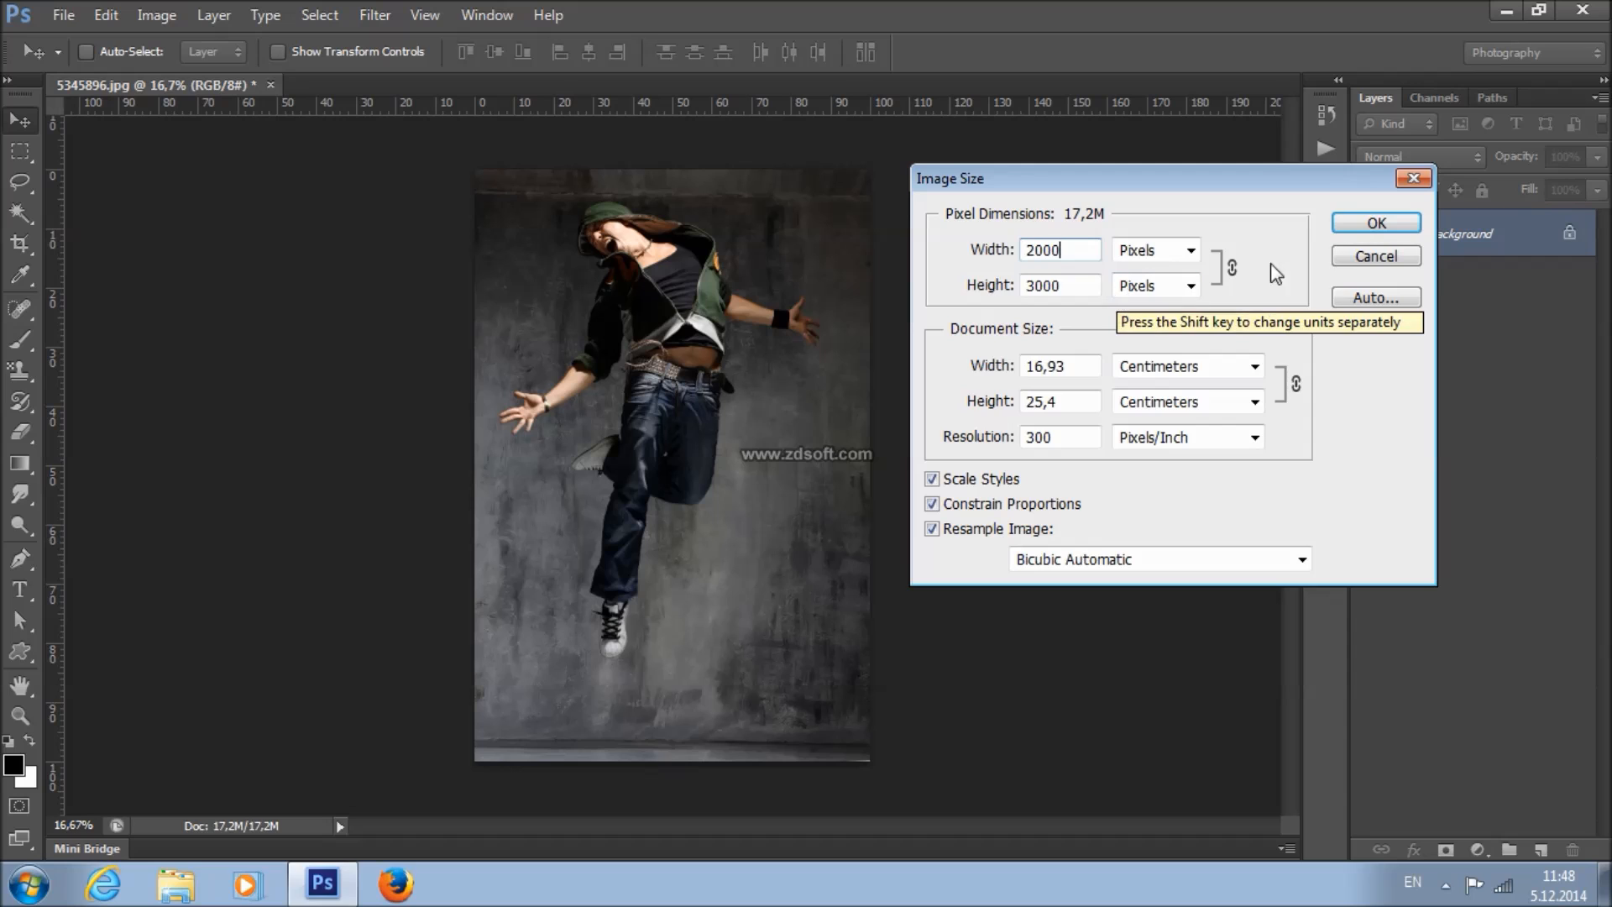
{"action": "left_click", "coordinate": [1377, 223]}
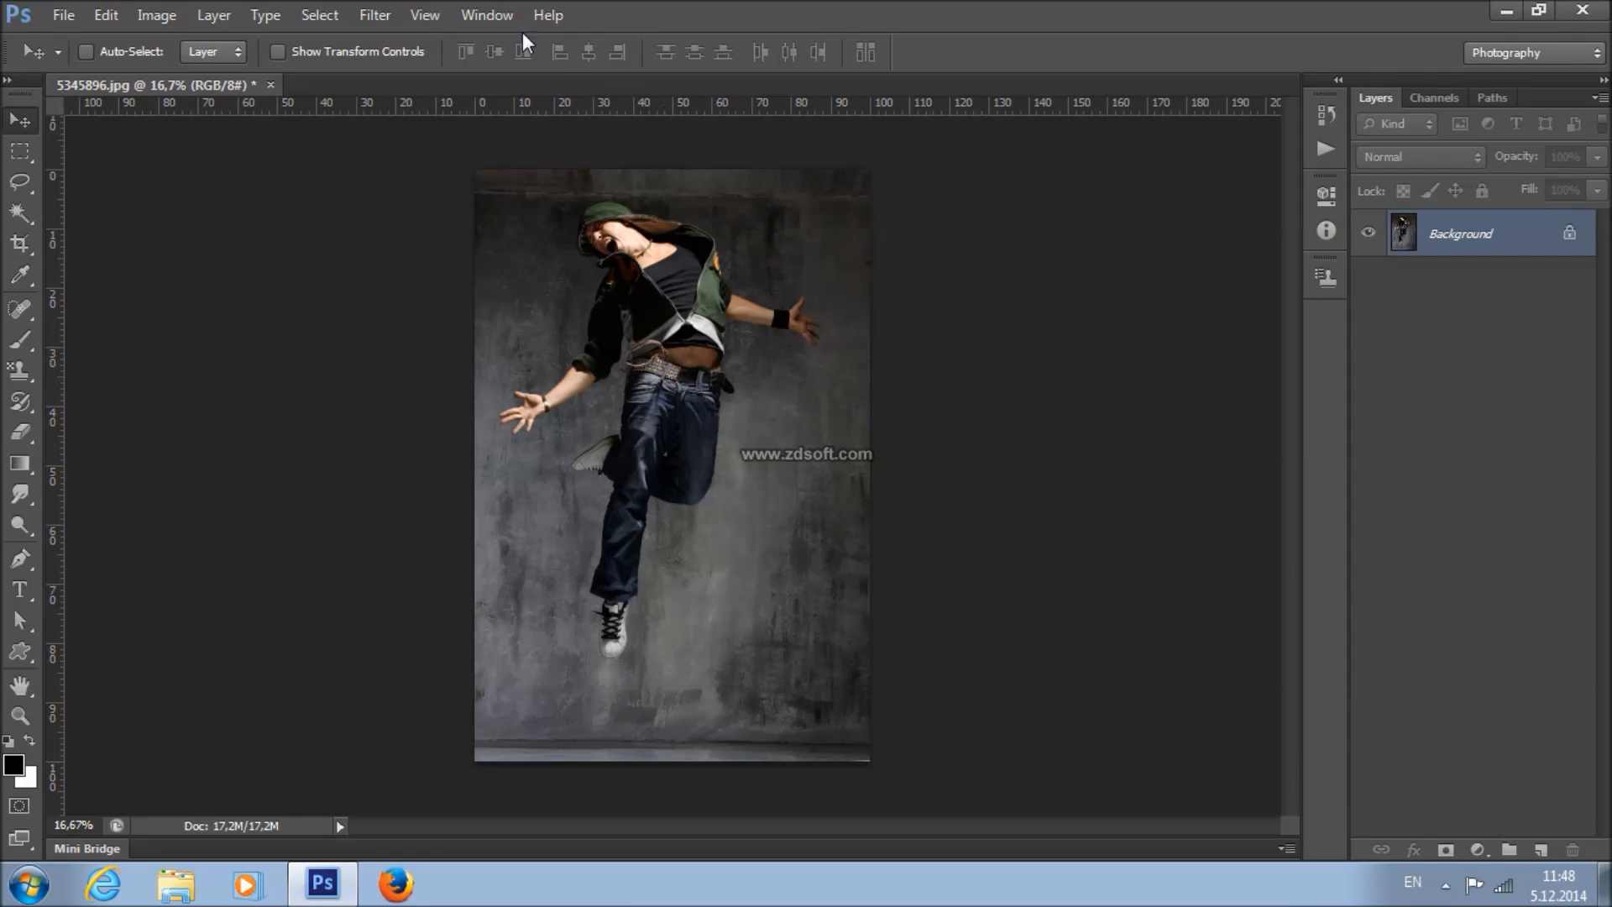
- Load the Bokeh action file from the Desktop into the Actions list
{"action": "left_click", "coordinate": [491, 15]}
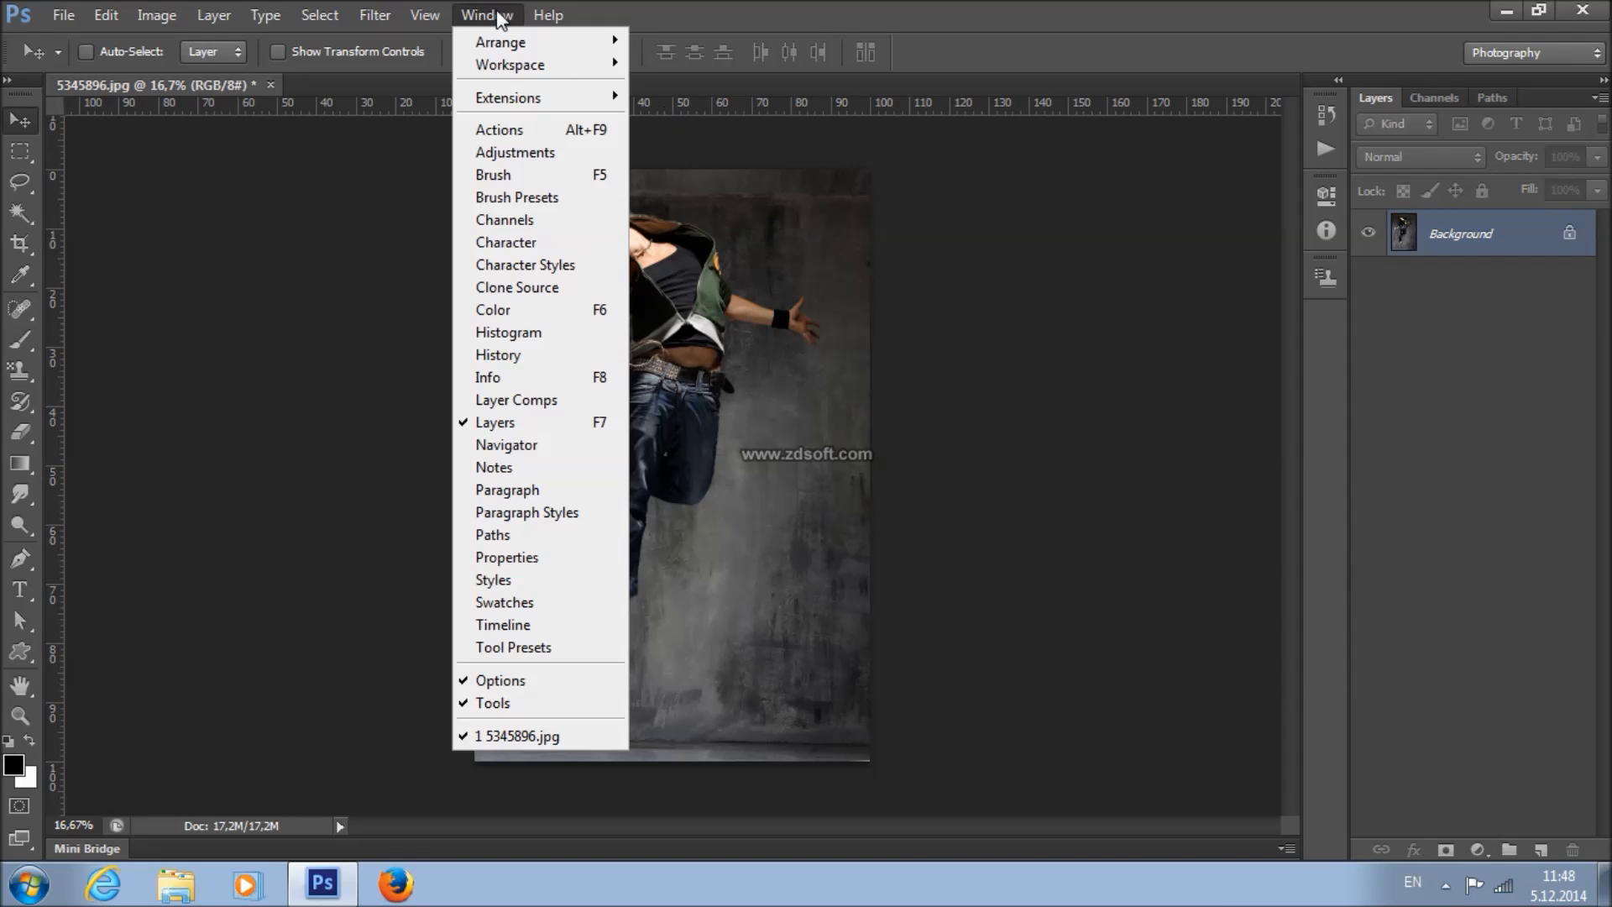
{"action": "left_click", "coordinate": [576, 137]}
{"action": "left_click", "coordinate": [1288, 99]}
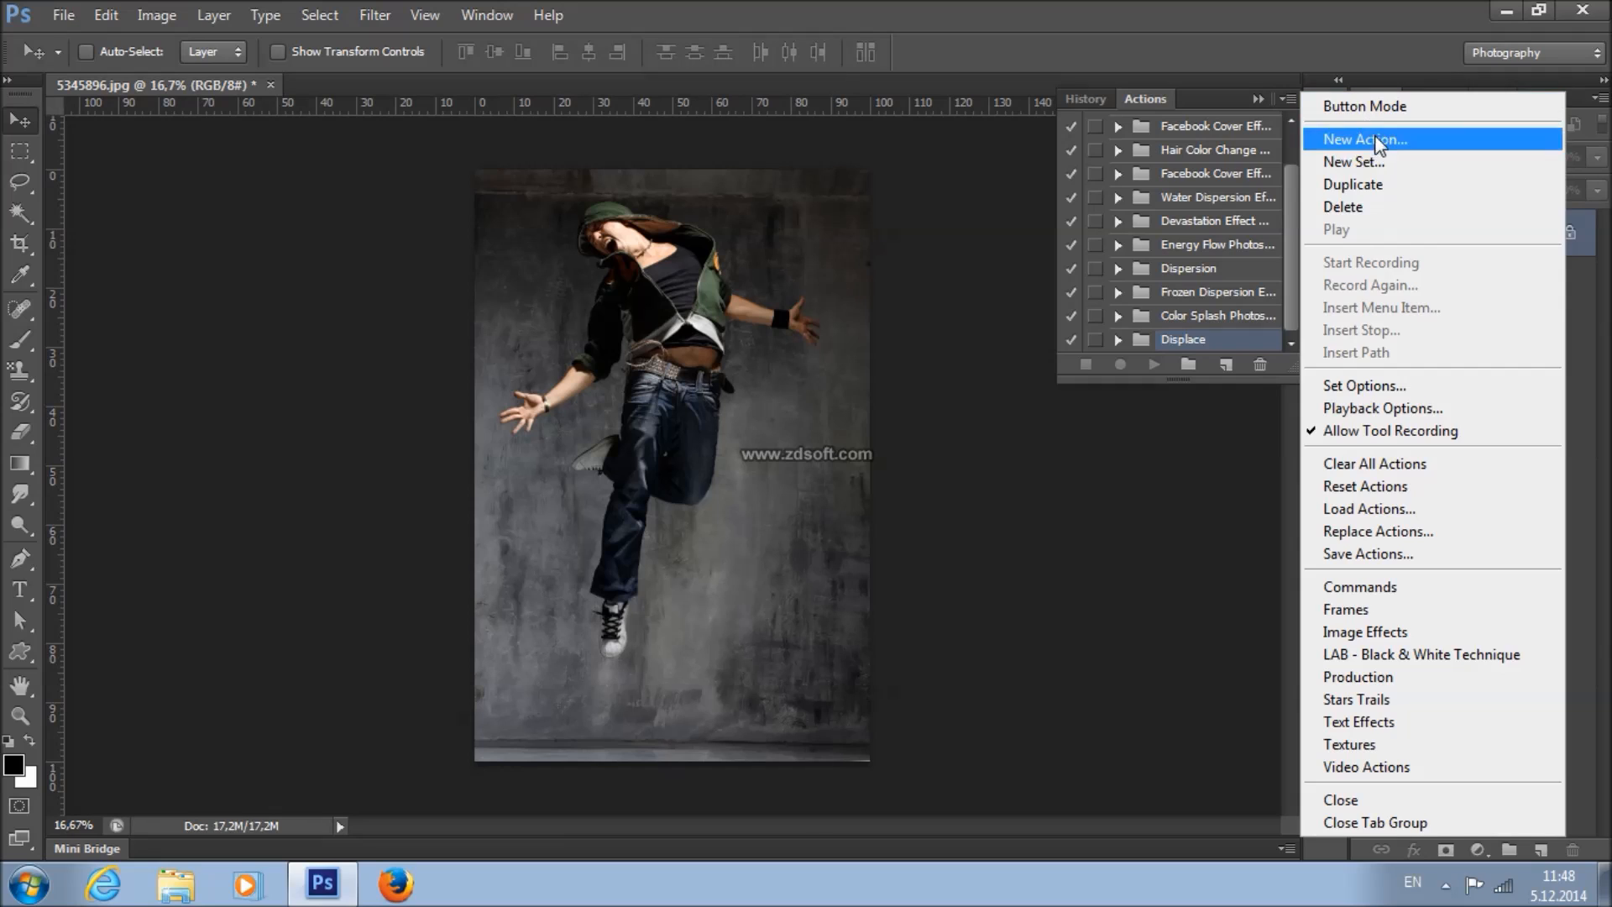
{"action": "left_click", "coordinate": [1455, 512]}
{"action": "left_click", "coordinate": [656, 564]}
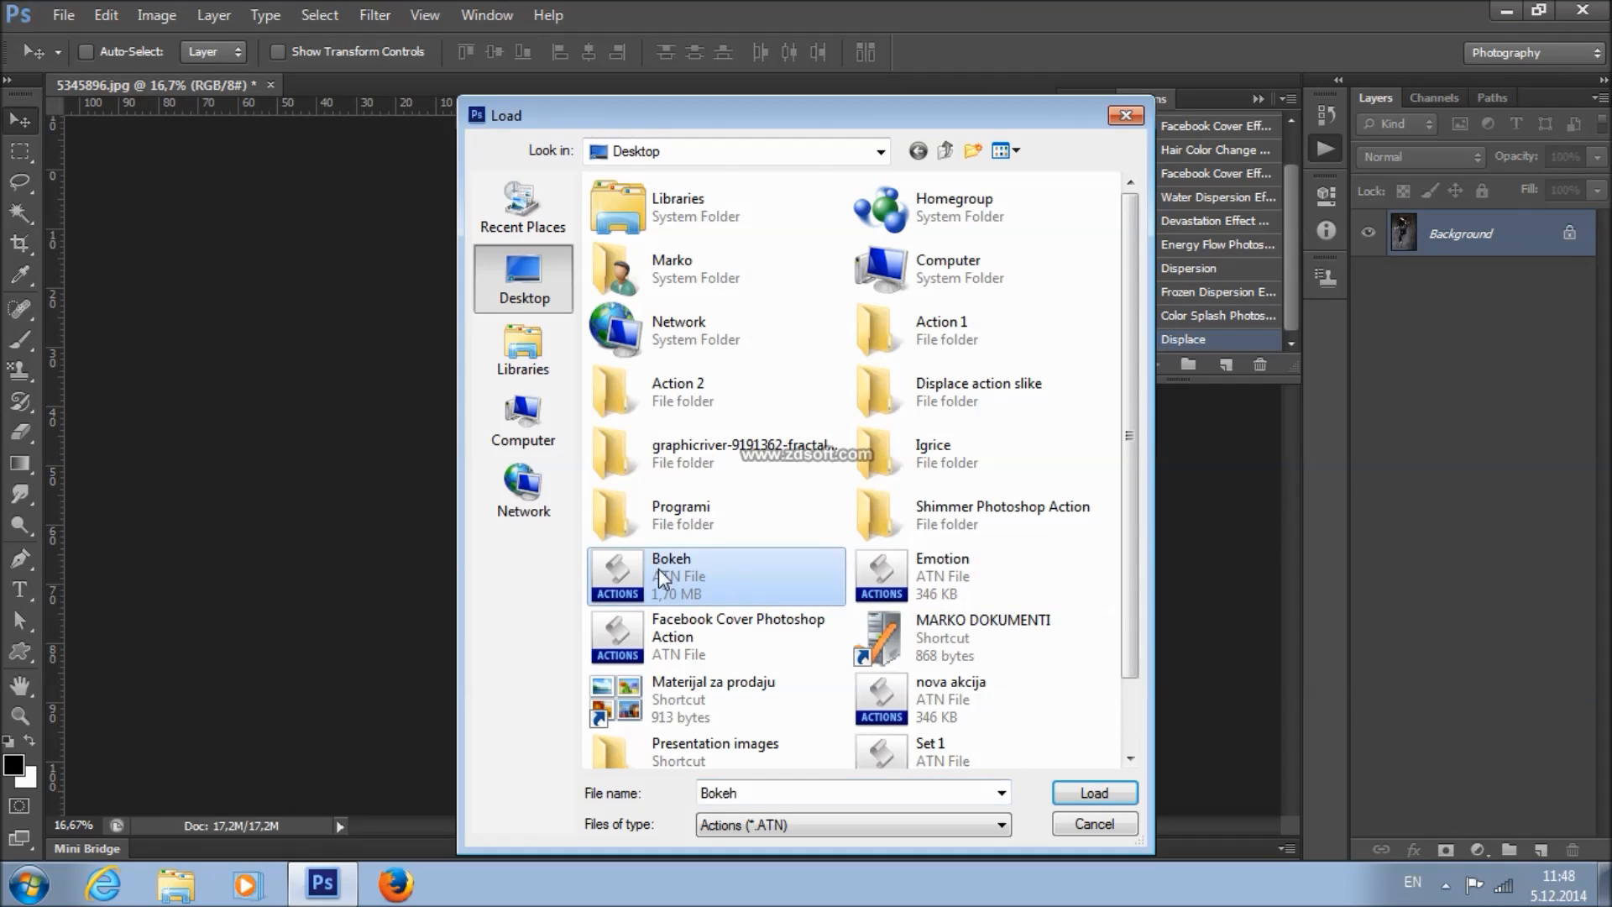
{"action": "left_click", "coordinate": [1080, 794]}
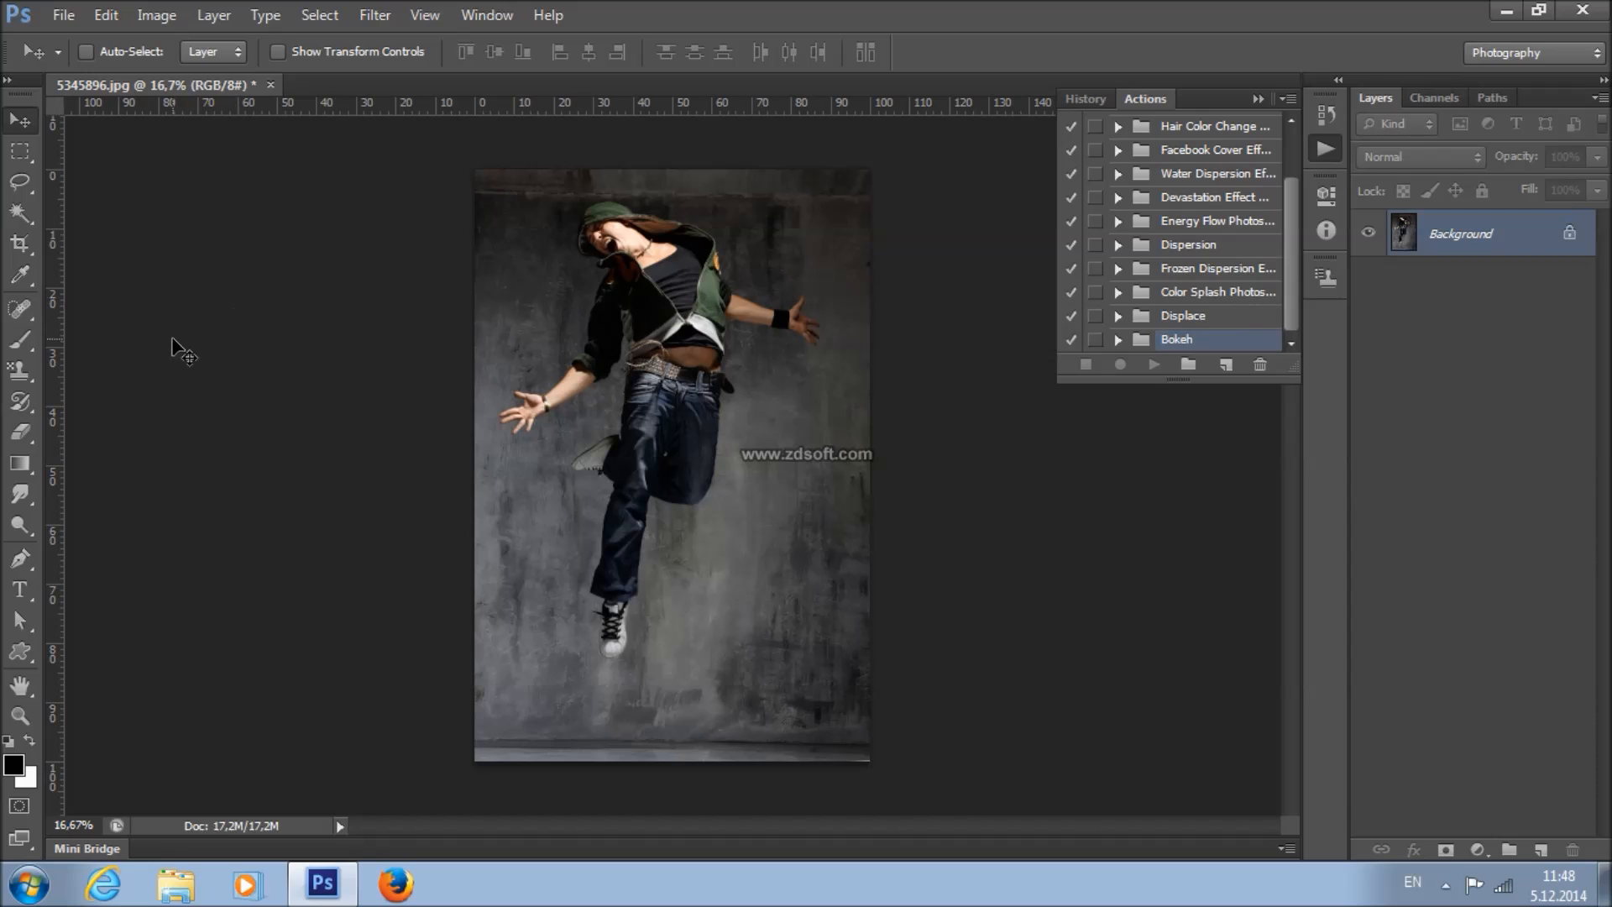
- Load the Bokeh Pattern file from the Desktop into the Pattern Stamp tool's patterns and return to the Move tool
{"action": "left_click", "coordinate": [17, 372]}
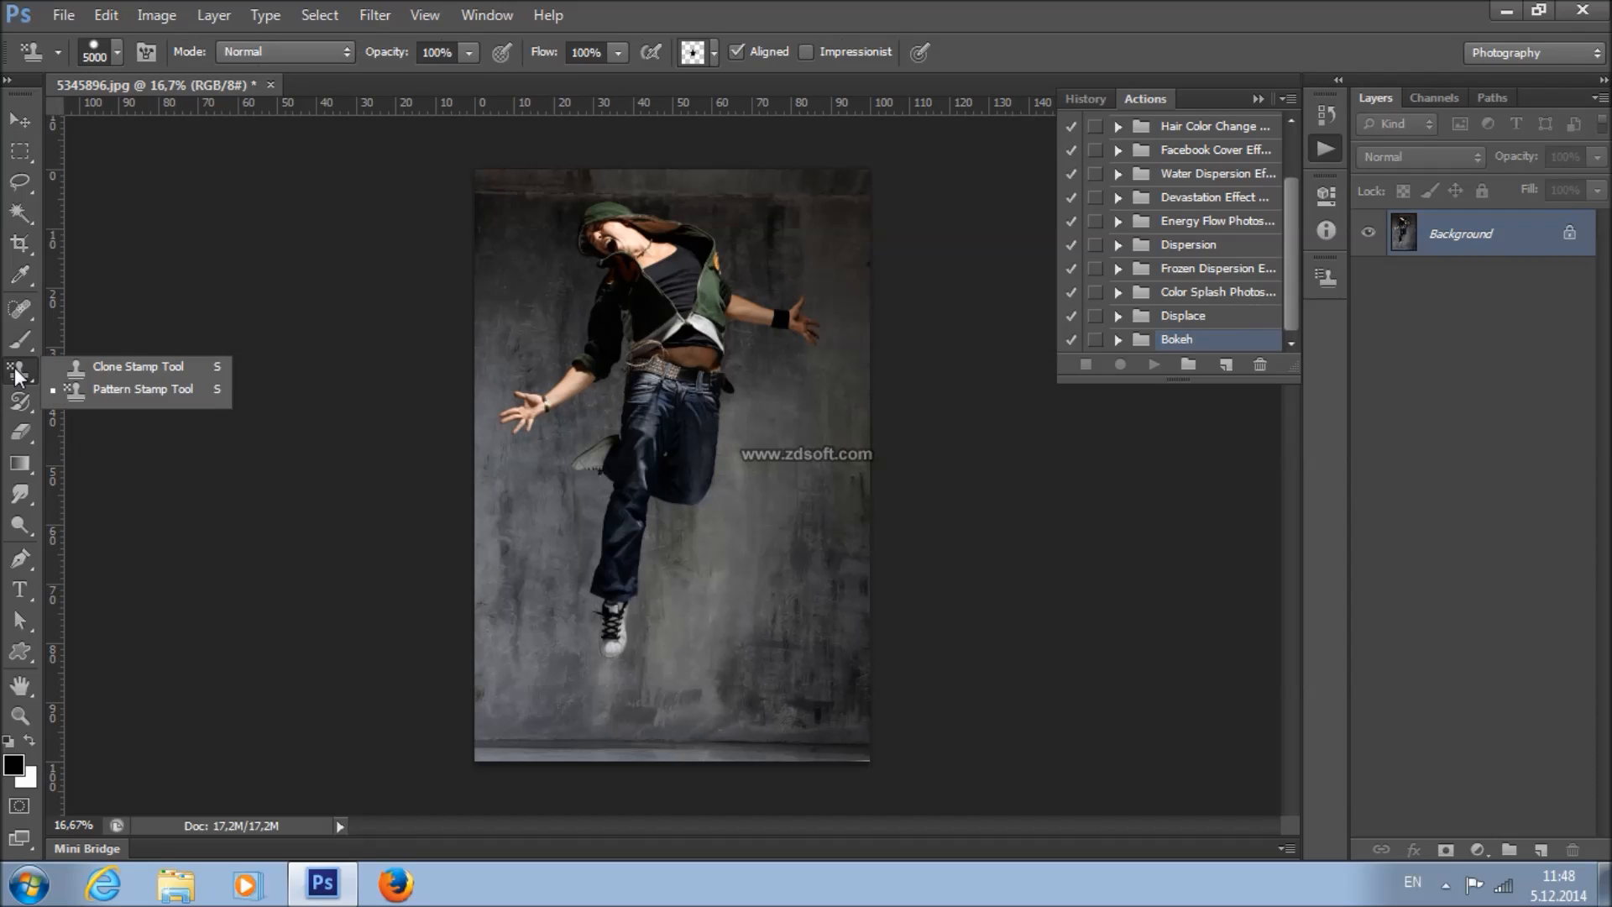
{"action": "left_click", "coordinate": [143, 391]}
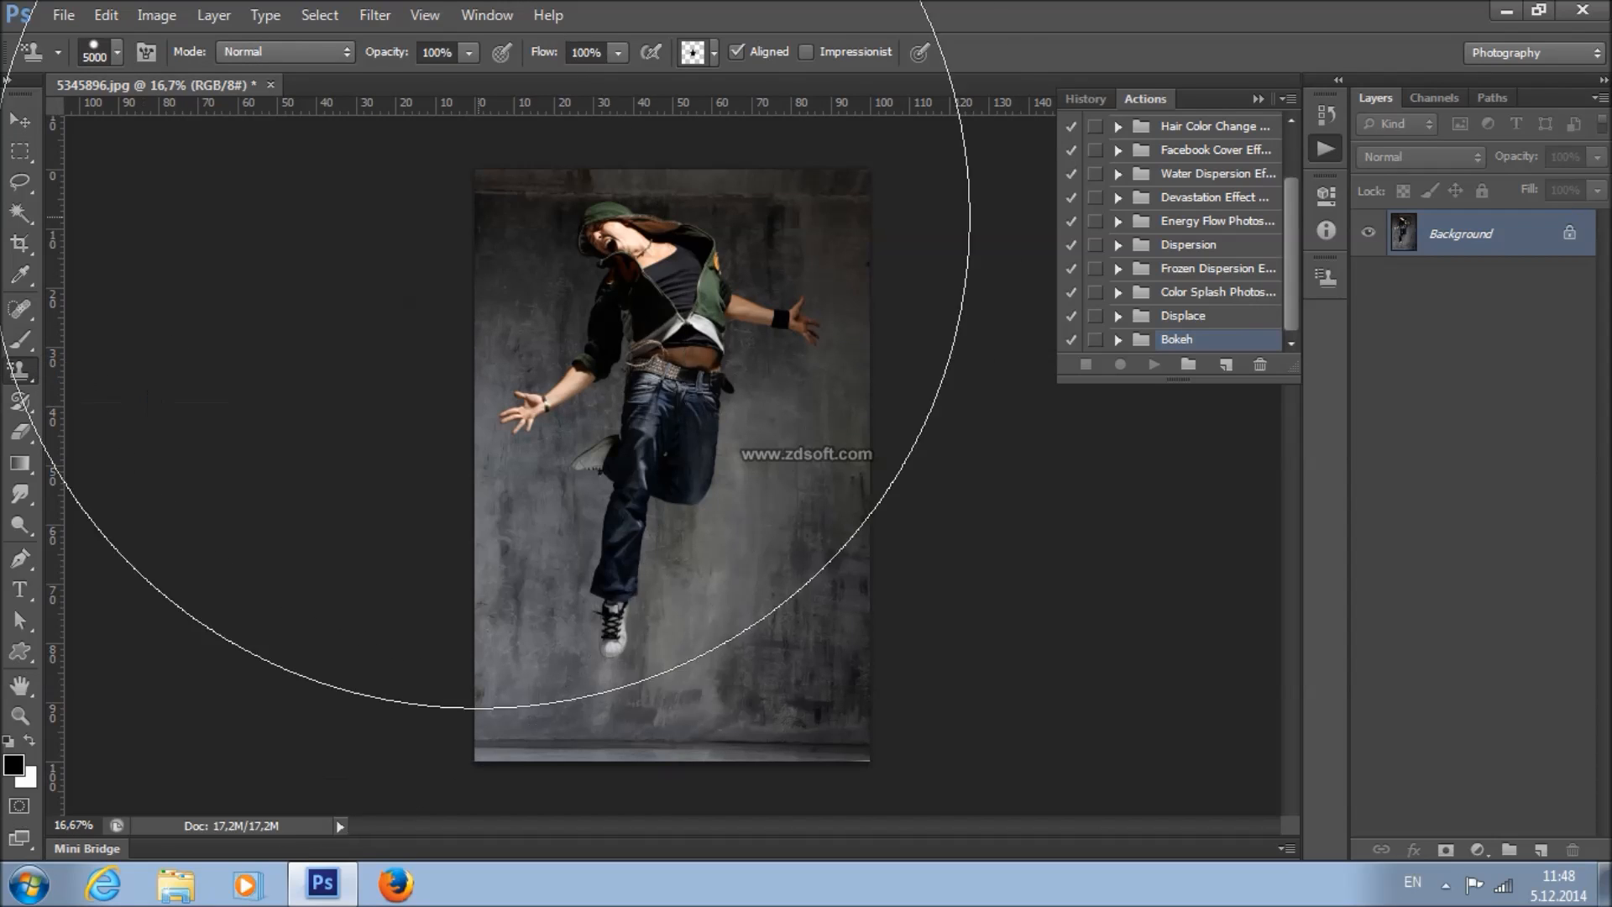
{"action": "left_click", "coordinate": [713, 54]}
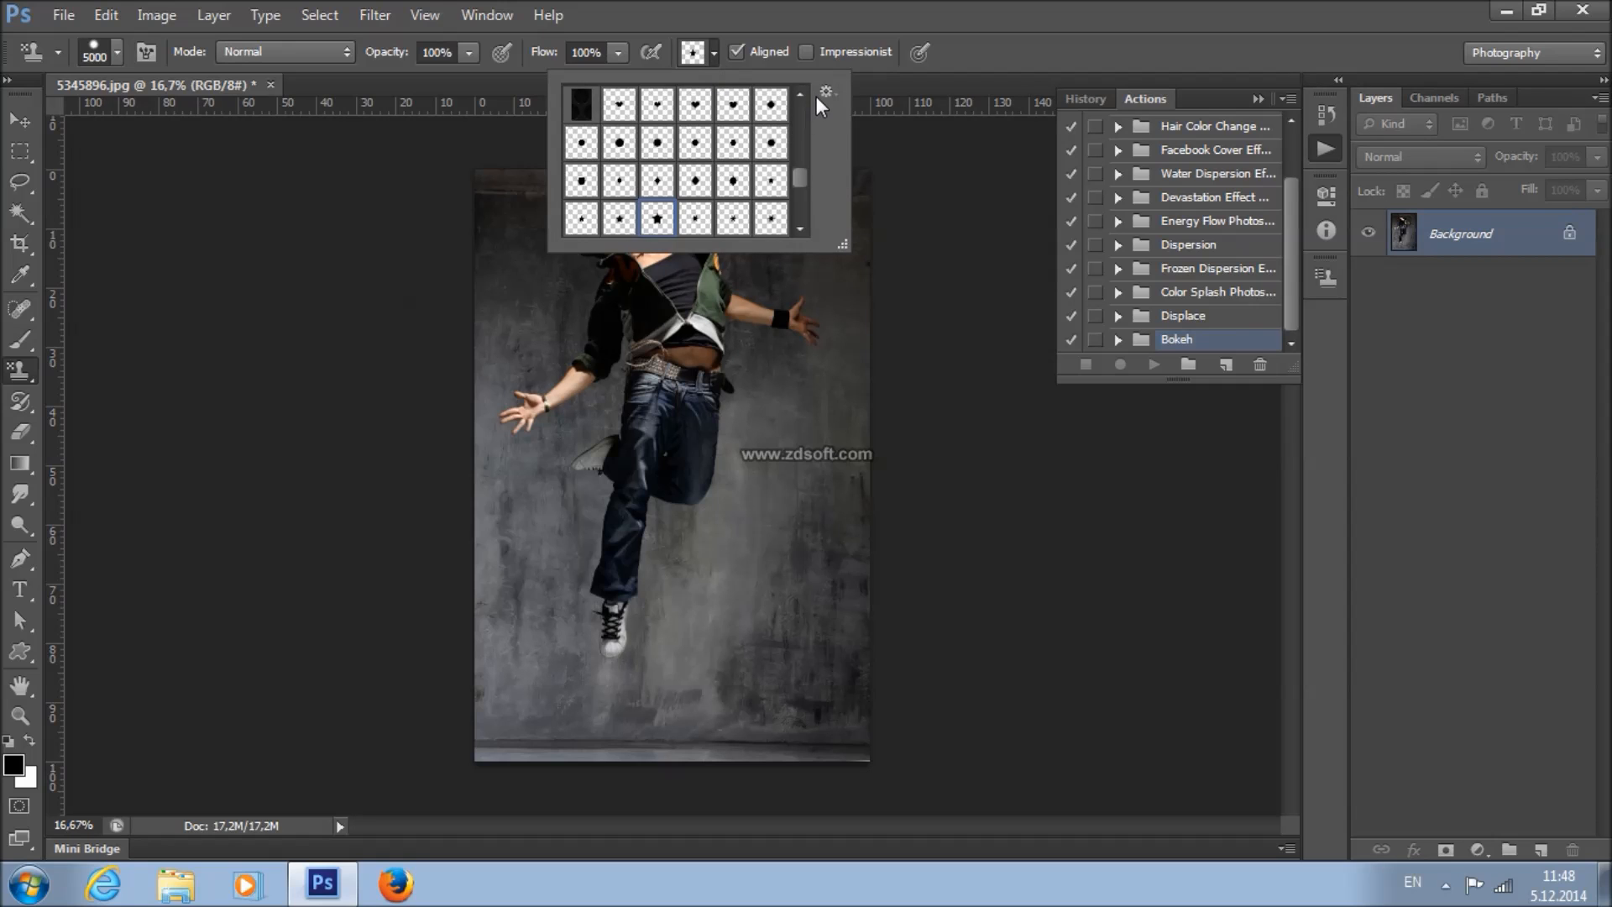
{"action": "left_click", "coordinate": [825, 92]}
{"action": "left_click", "coordinate": [936, 384]}
{"action": "left_click", "coordinate": [727, 588]}
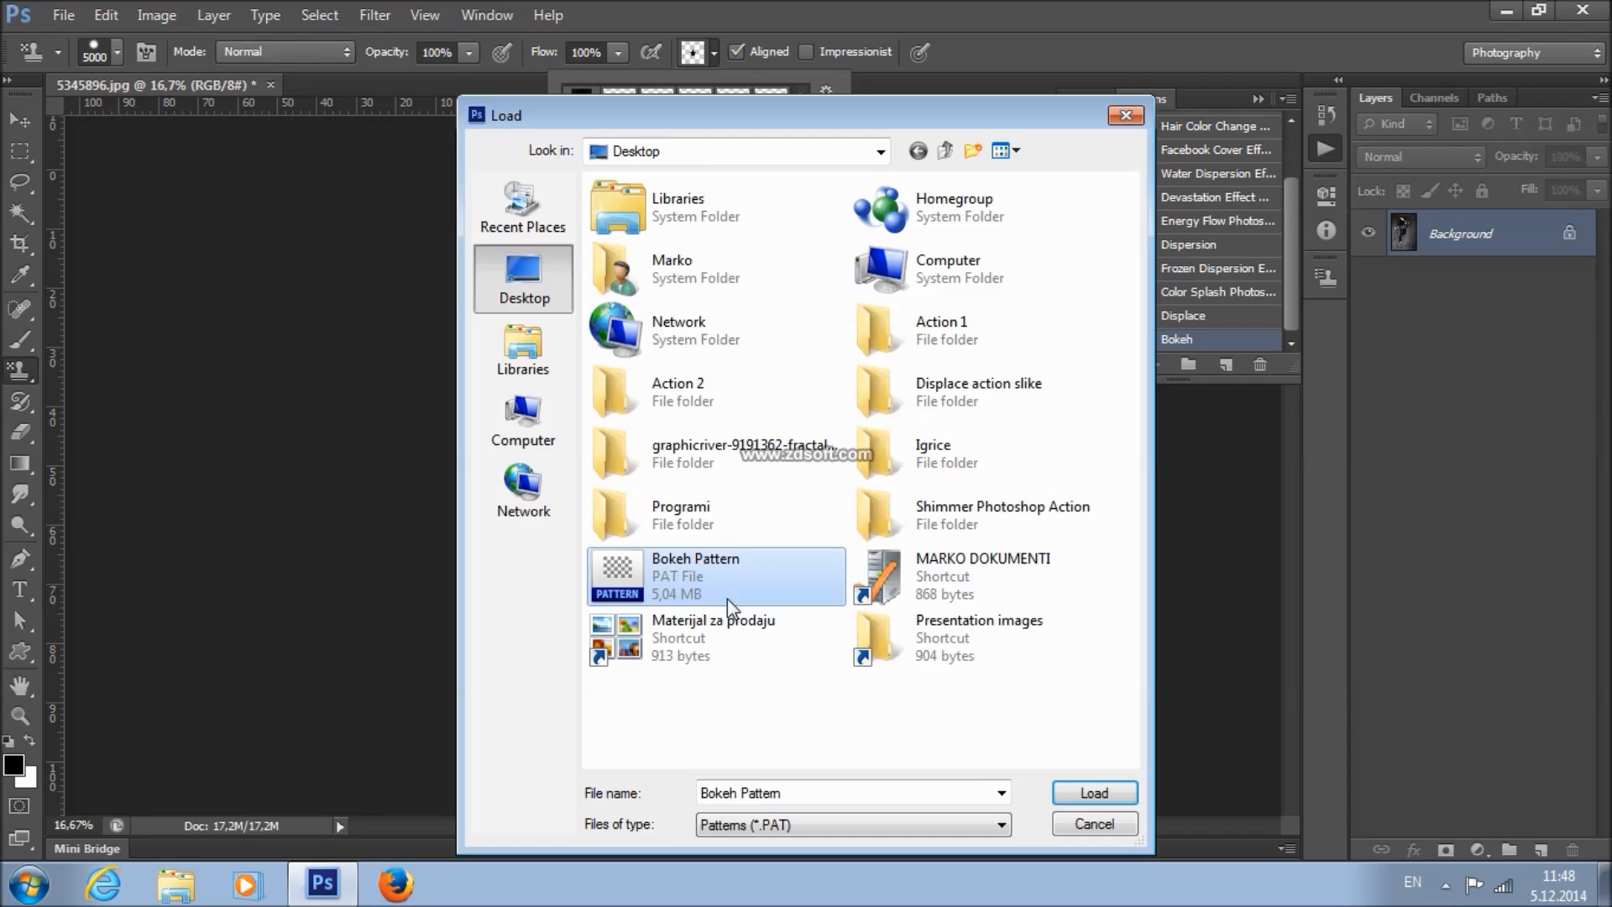
{"action": "left_click", "coordinate": [1091, 794]}
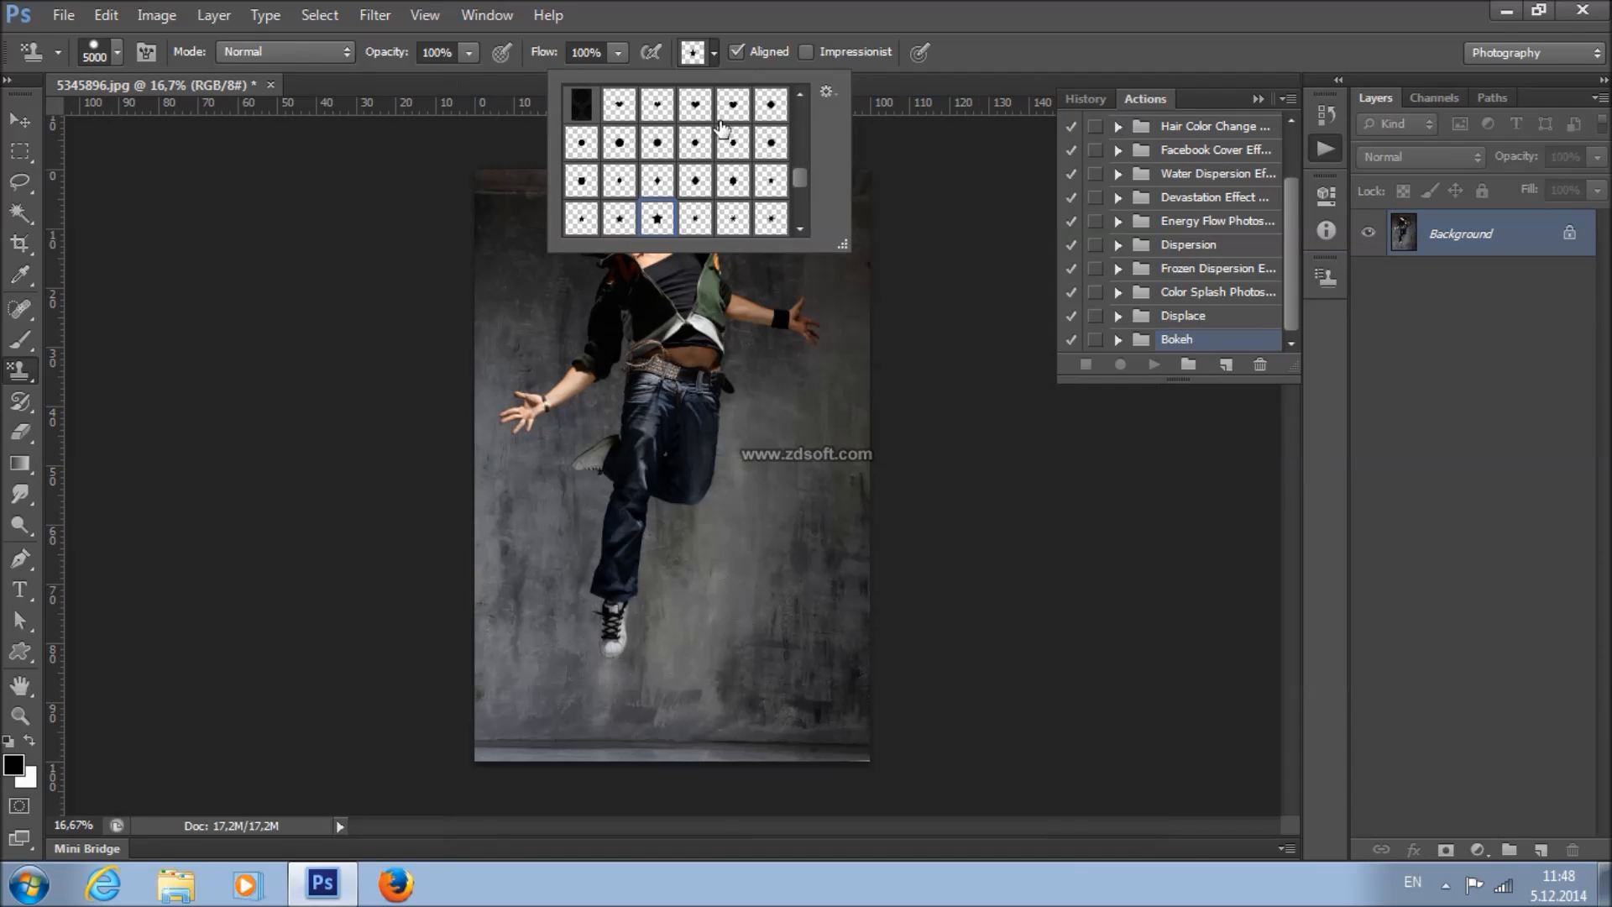
{"action": "left_click", "coordinate": [985, 57]}
{"action": "key", "text": "v"}
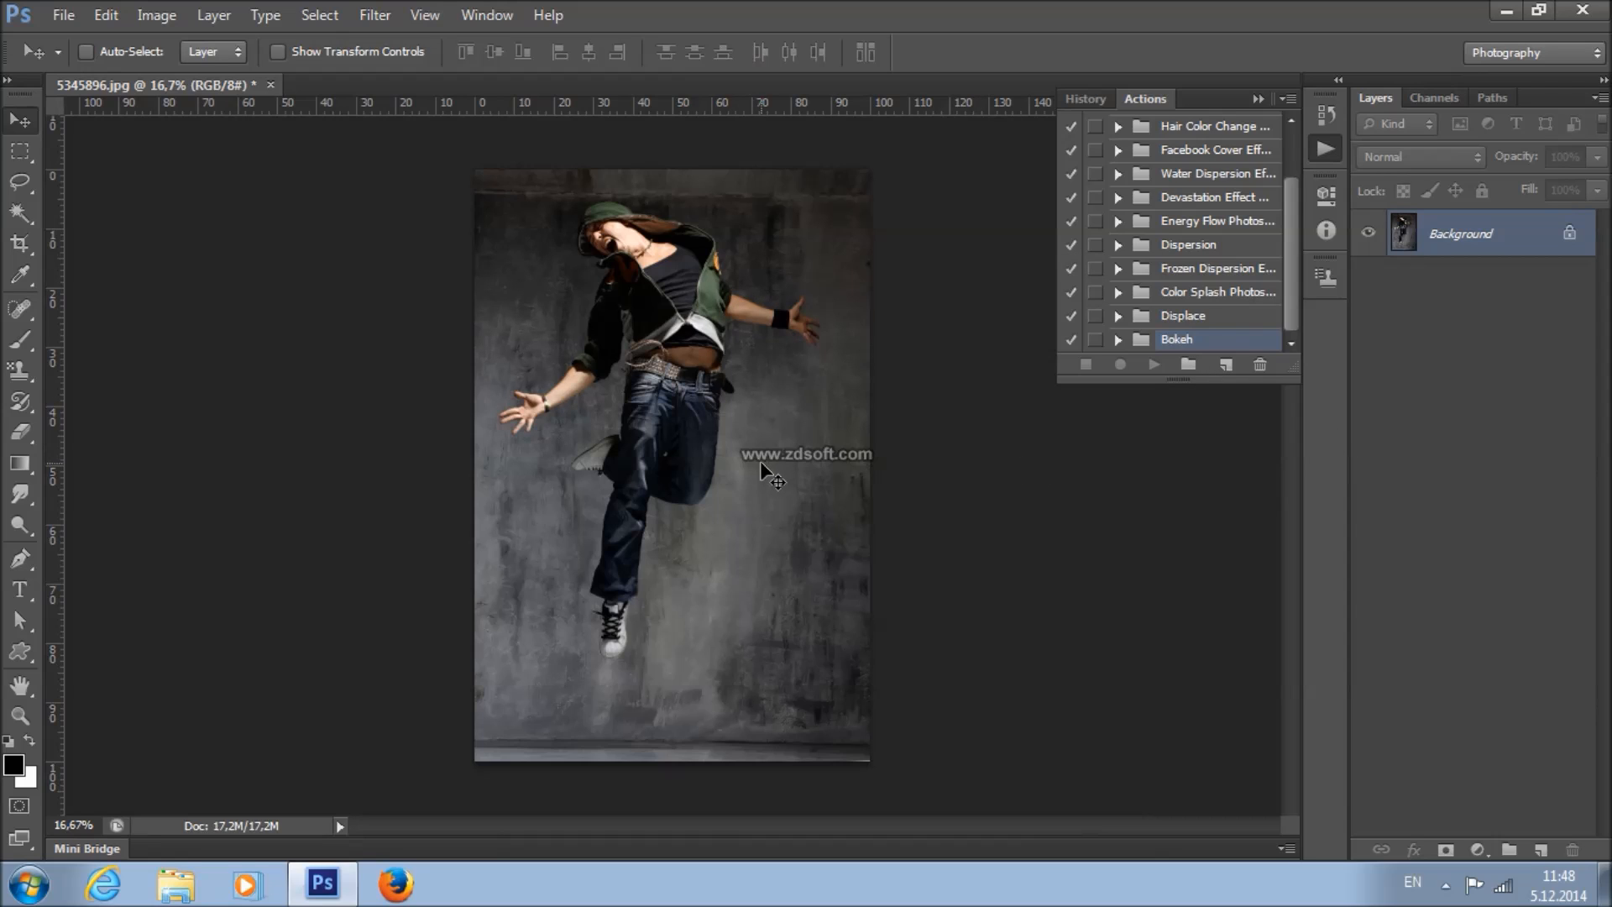
- Create a new empty layer above the Background
{"action": "left_click", "coordinate": [1540, 848]}
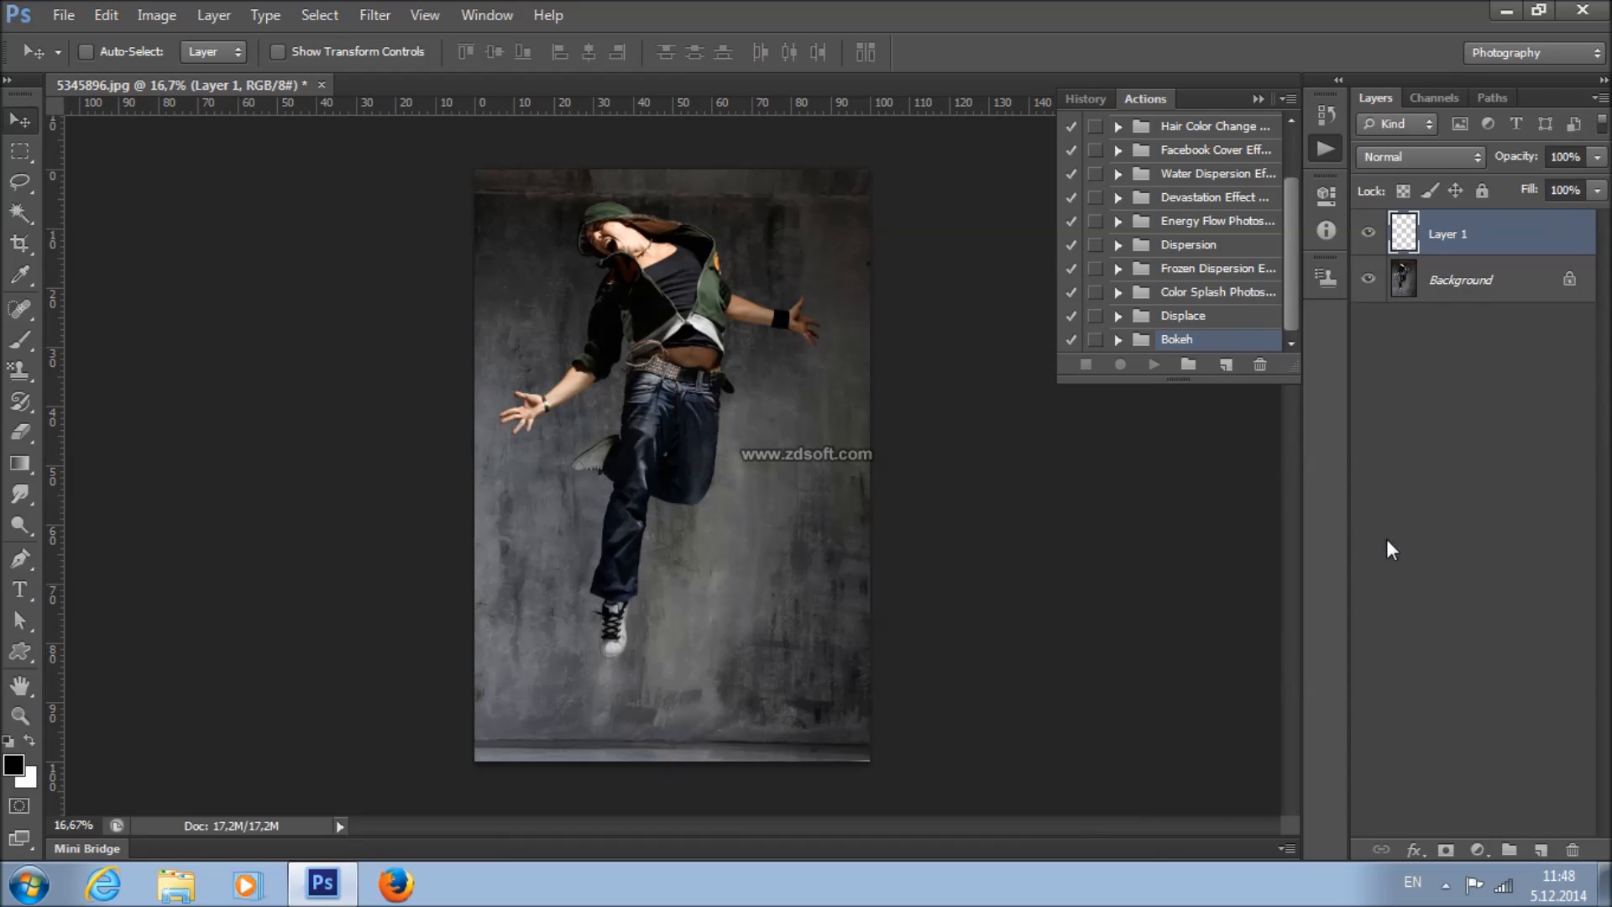
- Rename the new empty layer as brush
{"action": "double_click", "coordinate": [1449, 235]}
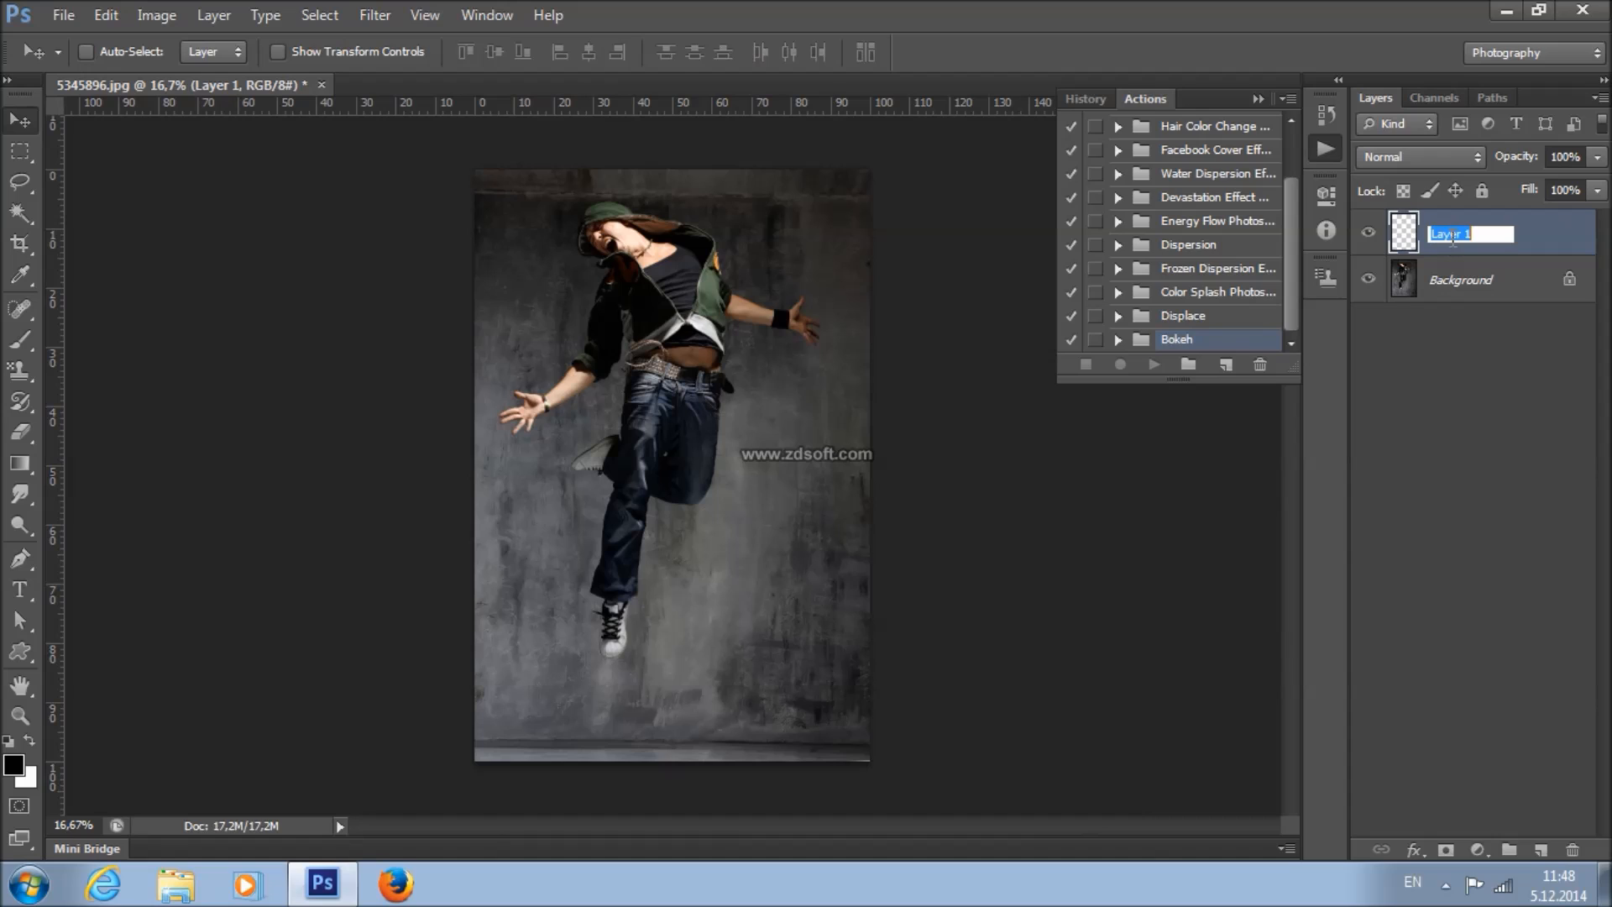
{"action": "type", "text": "brush"}
{"action": "key", "text": "Return"}
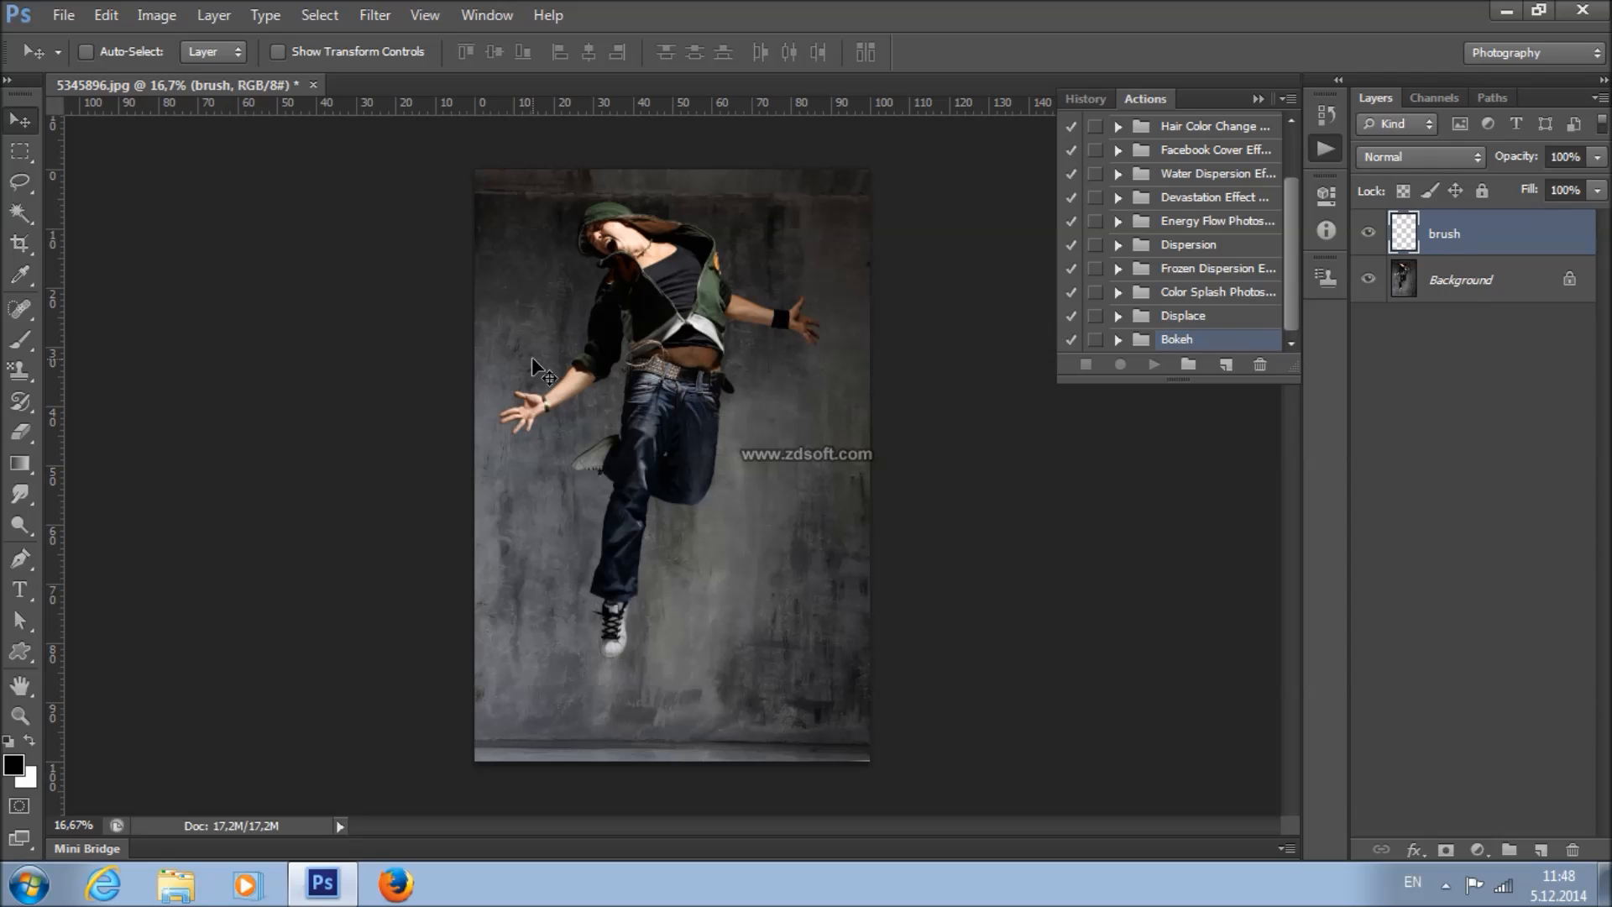
- Take the Brush tool with a soft round brush of 125 px and 0% hardness for painting over the man
{"action": "left_click", "coordinate": [20, 715]}
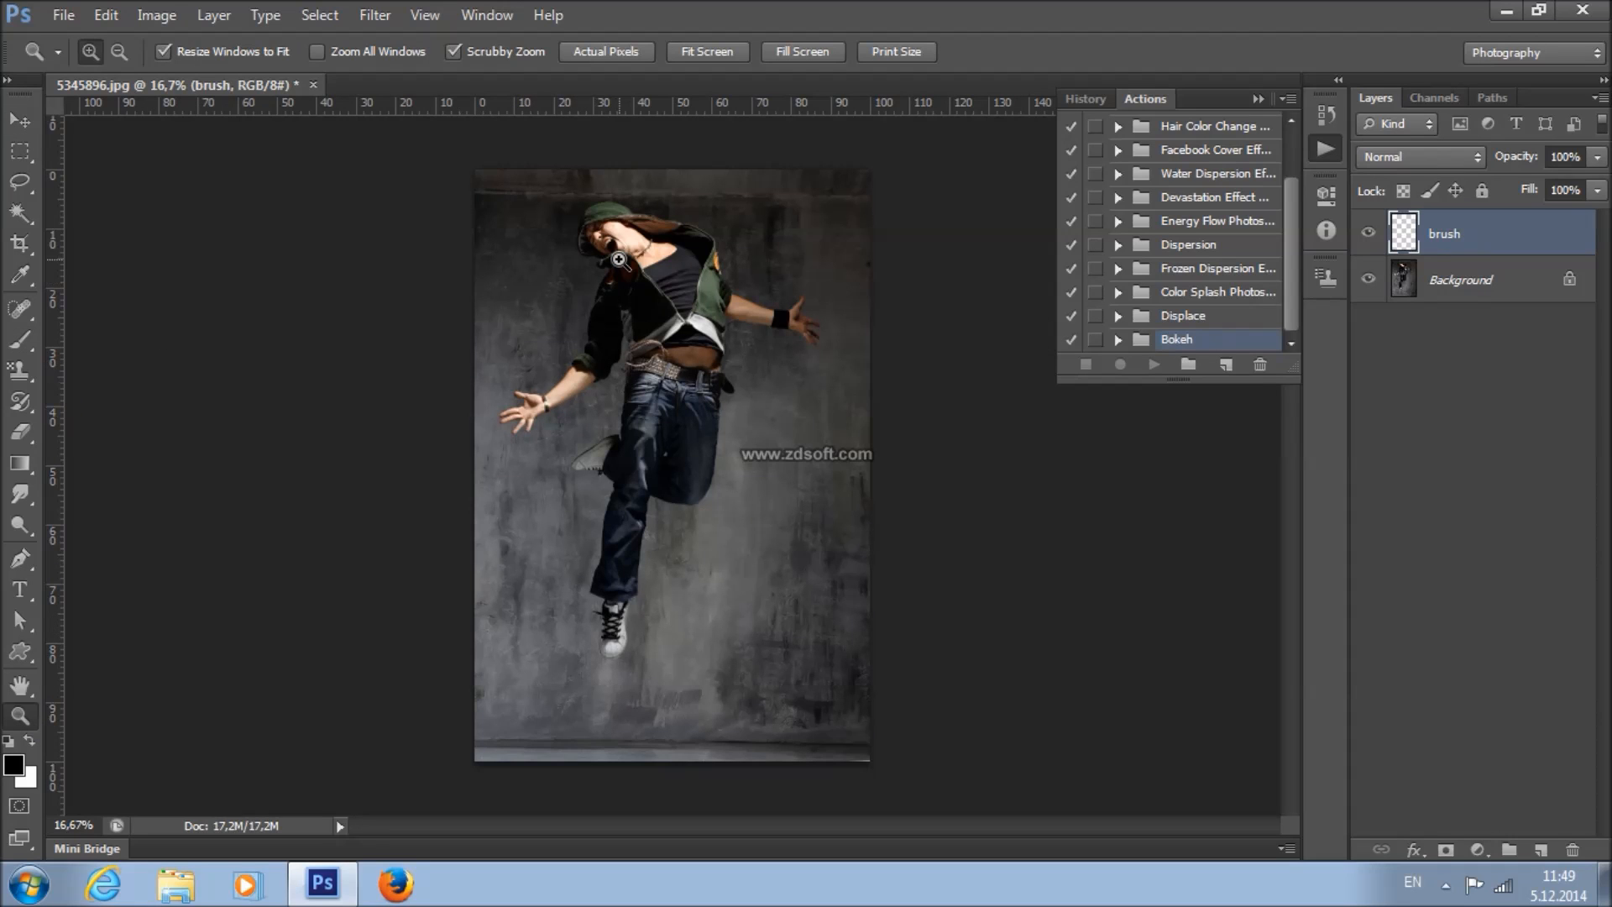
{"action": "left_click", "coordinate": [618, 261]}
{"action": "left_click", "coordinate": [669, 233]}
{"action": "left_click", "coordinate": [32, 338]}
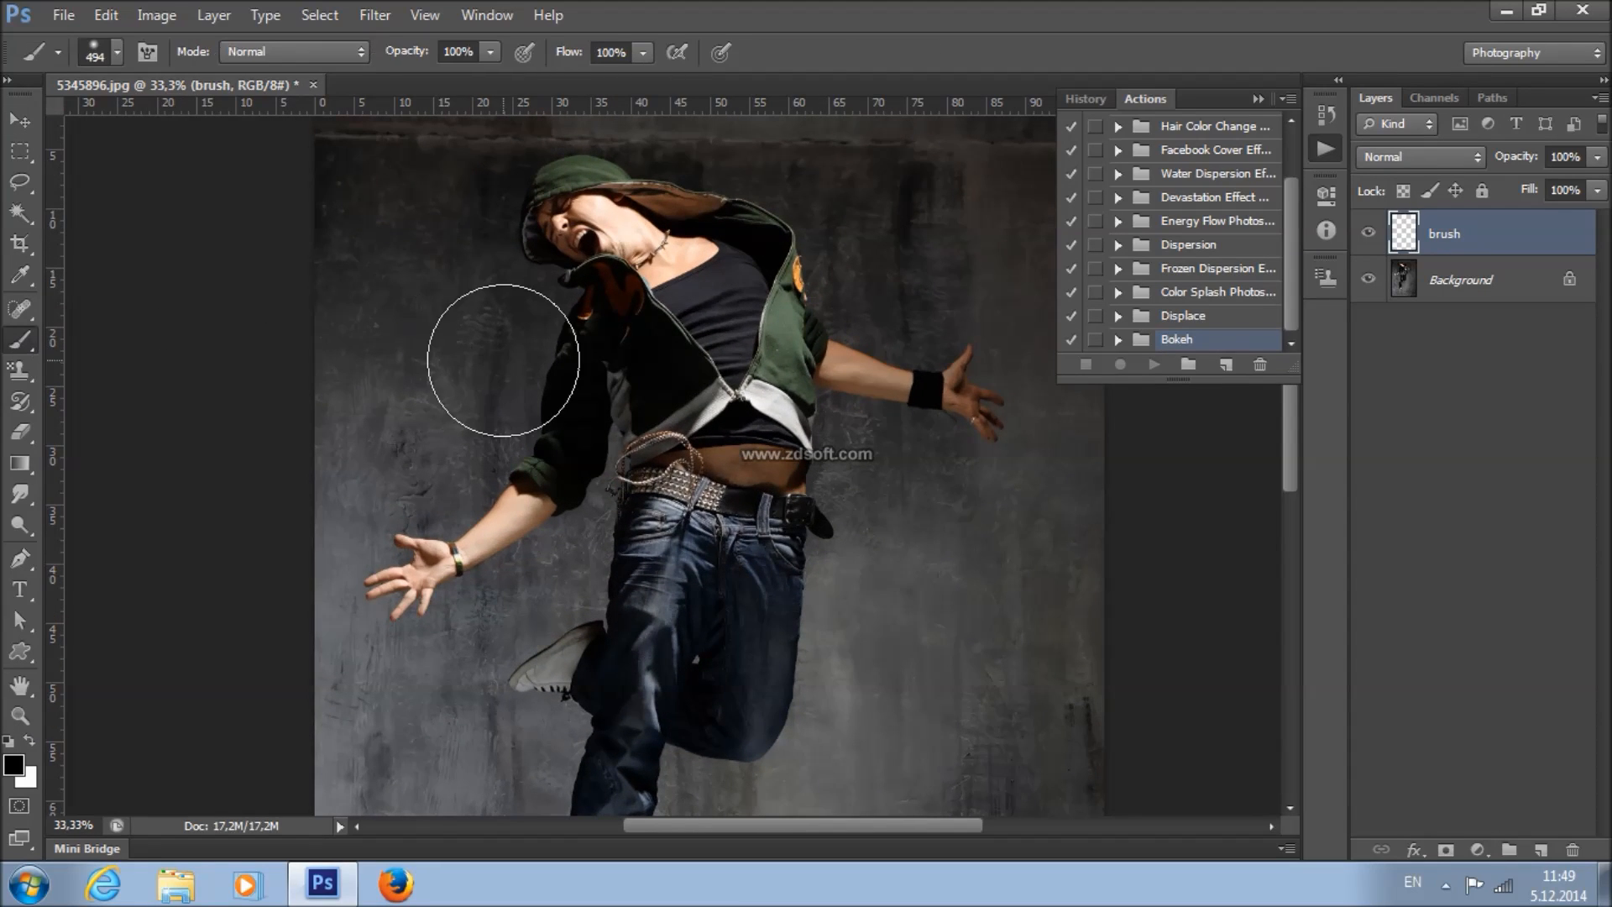
{"action": "right_click", "coordinate": [747, 414]}
{"action": "left_click", "coordinate": [808, 544]}
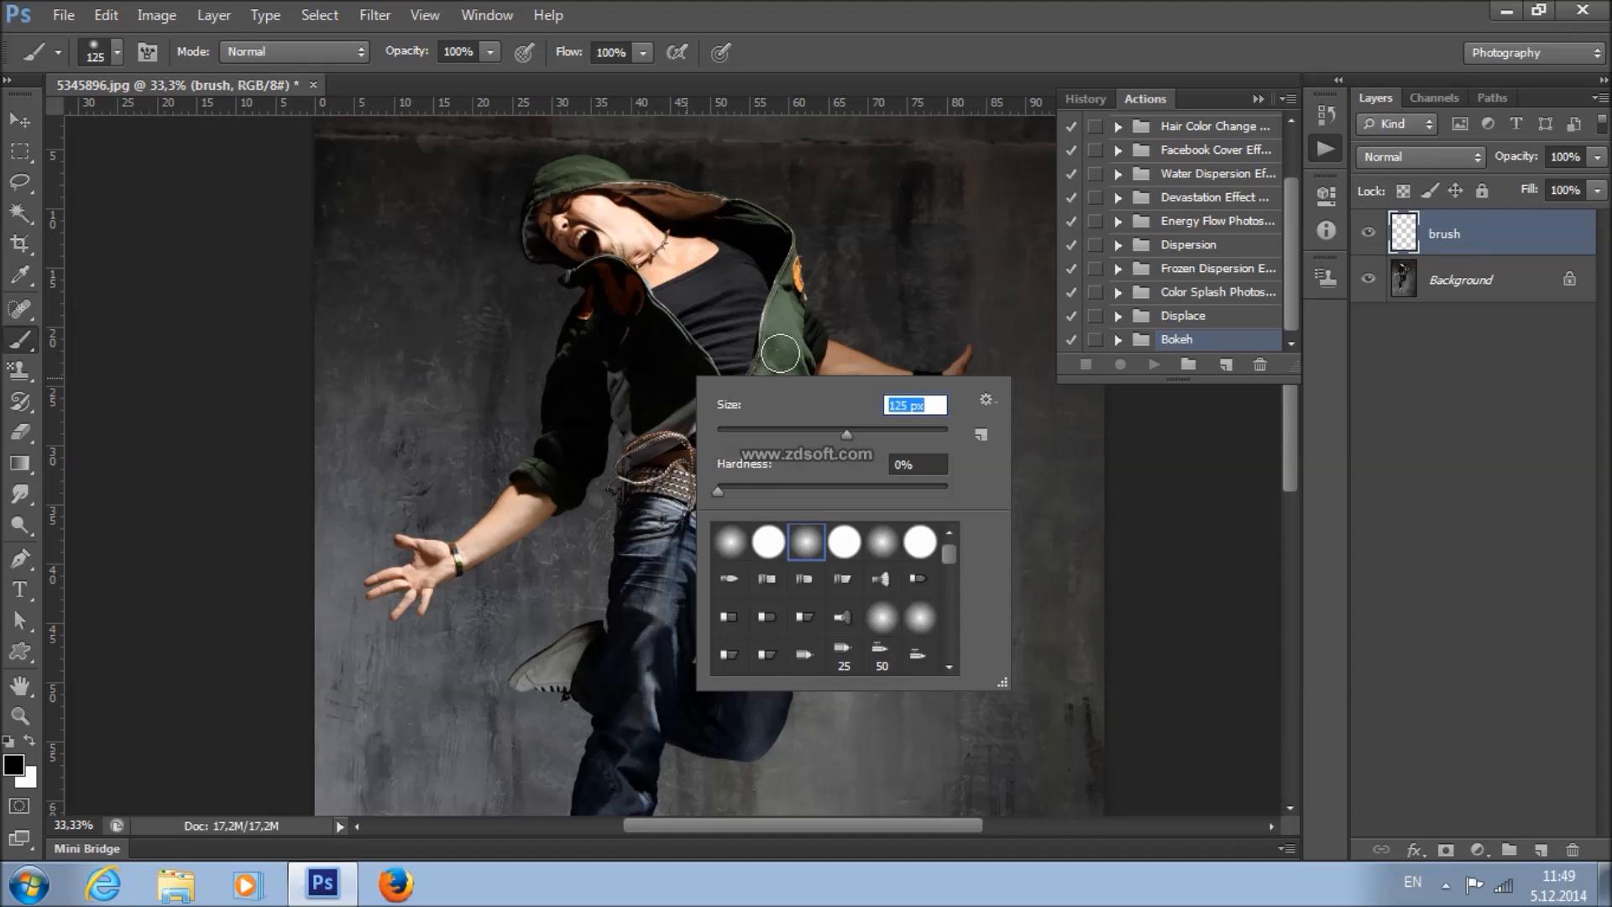
- Set the foreground color to red (ff0000) and paint over the man's head and upper body on the brush layer
{"action": "left_click", "coordinate": [13, 764]}
{"action": "type", "text": "255"}
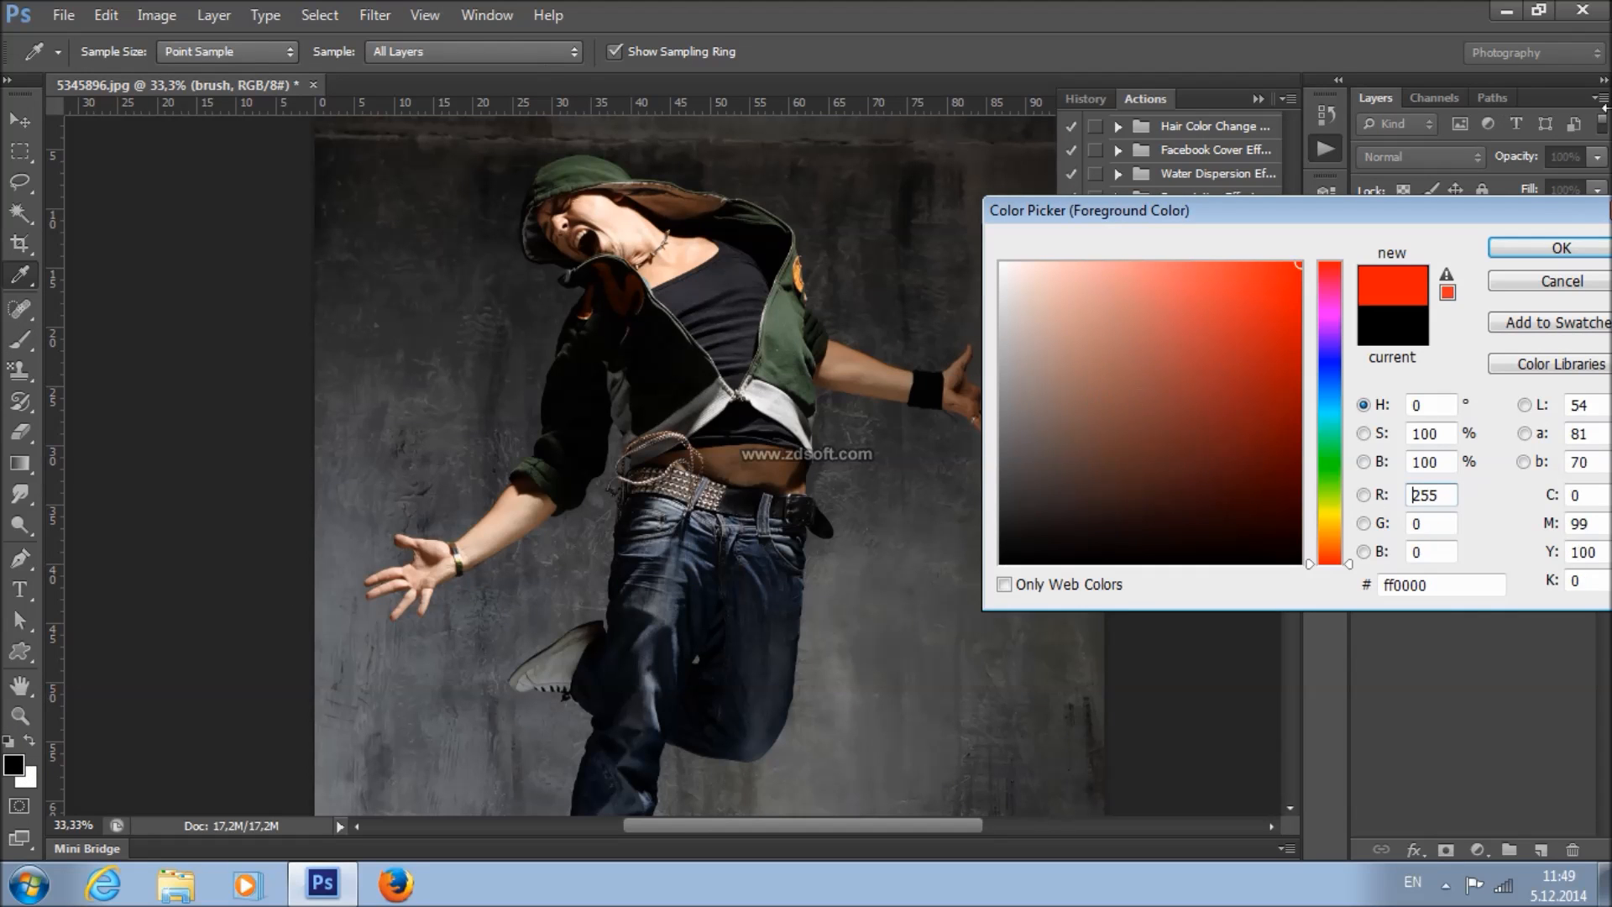
{"action": "left_click", "coordinate": [1516, 249]}
{"action": "mouse_move", "coordinate": [743, 360]}
{"action": "left_mouse_down"}
{"action": "mouse_move", "coordinate": [691, 359]}
{"action": "mouse_move", "coordinate": [692, 317]}
{"action": "mouse_move", "coordinate": [652, 385]}
{"action": "mouse_move", "coordinate": [634, 372]}
{"action": "mouse_move", "coordinate": [637, 294]}
{"action": "mouse_move", "coordinate": [739, 395]}
{"action": "mouse_move", "coordinate": [726, 444]}
{"action": "mouse_move", "coordinate": [695, 455]}
{"action": "mouse_move", "coordinate": [733, 421]}
{"action": "mouse_move", "coordinate": [761, 333]}
{"action": "mouse_move", "coordinate": [680, 252]}
{"action": "left_mouse_up"}
- Open the prepared Photoshop file 2 from the Desktop
{"action": "left_click", "coordinate": [63, 15]}
{"action": "left_click", "coordinate": [79, 61]}
{"action": "left_click", "coordinate": [828, 380]}
{"action": "key", "text": "2"}
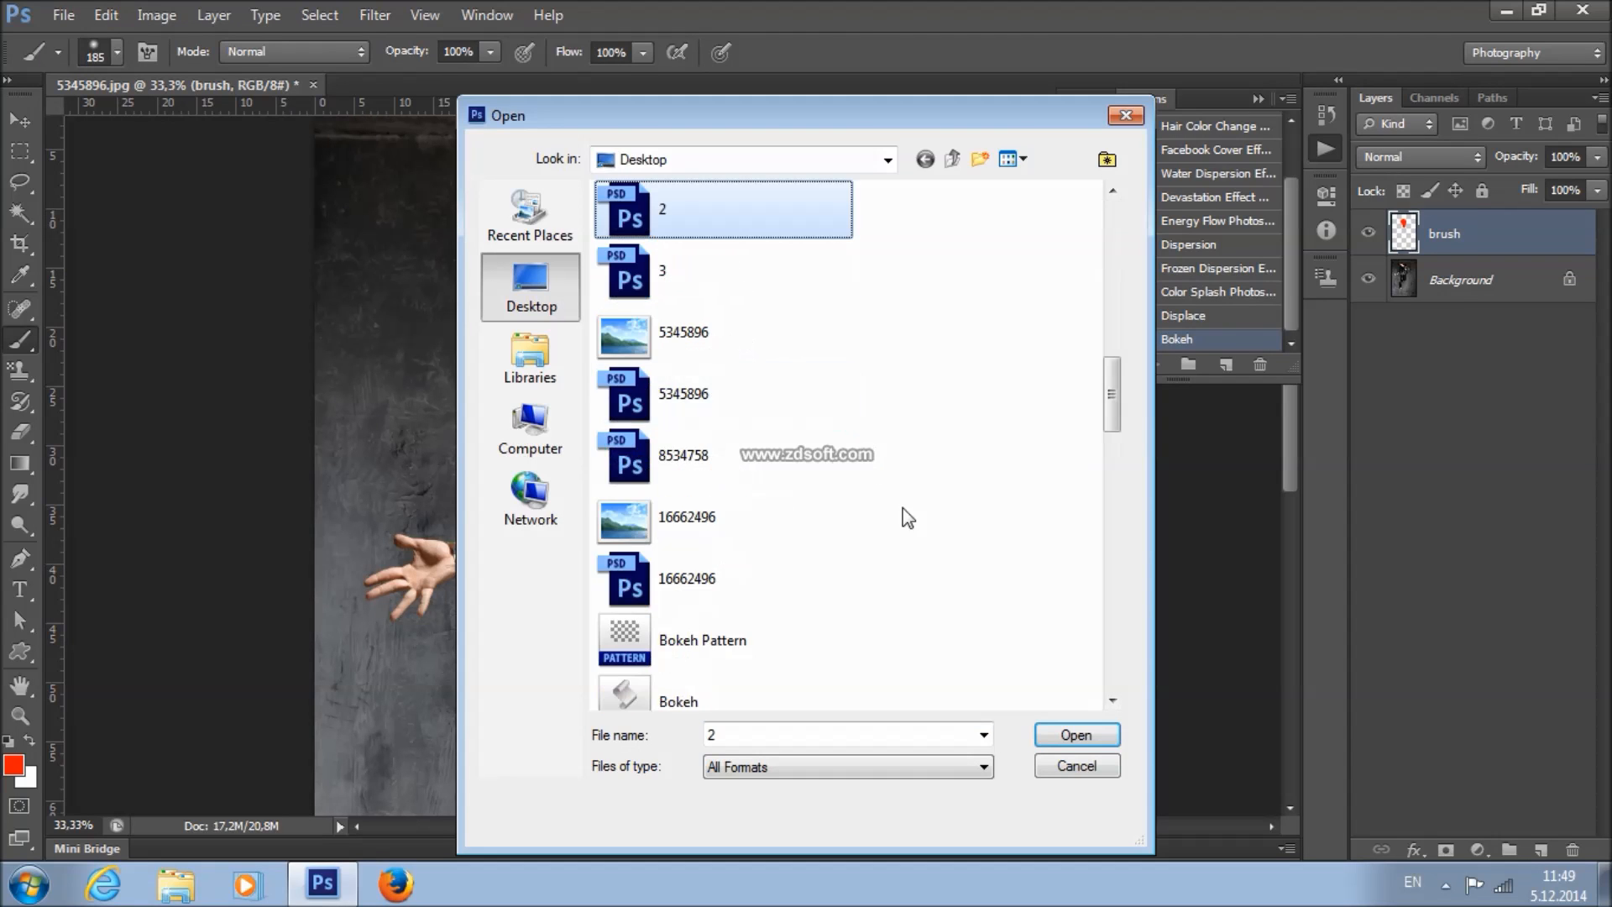
{"action": "left_click", "coordinate": [1090, 727]}
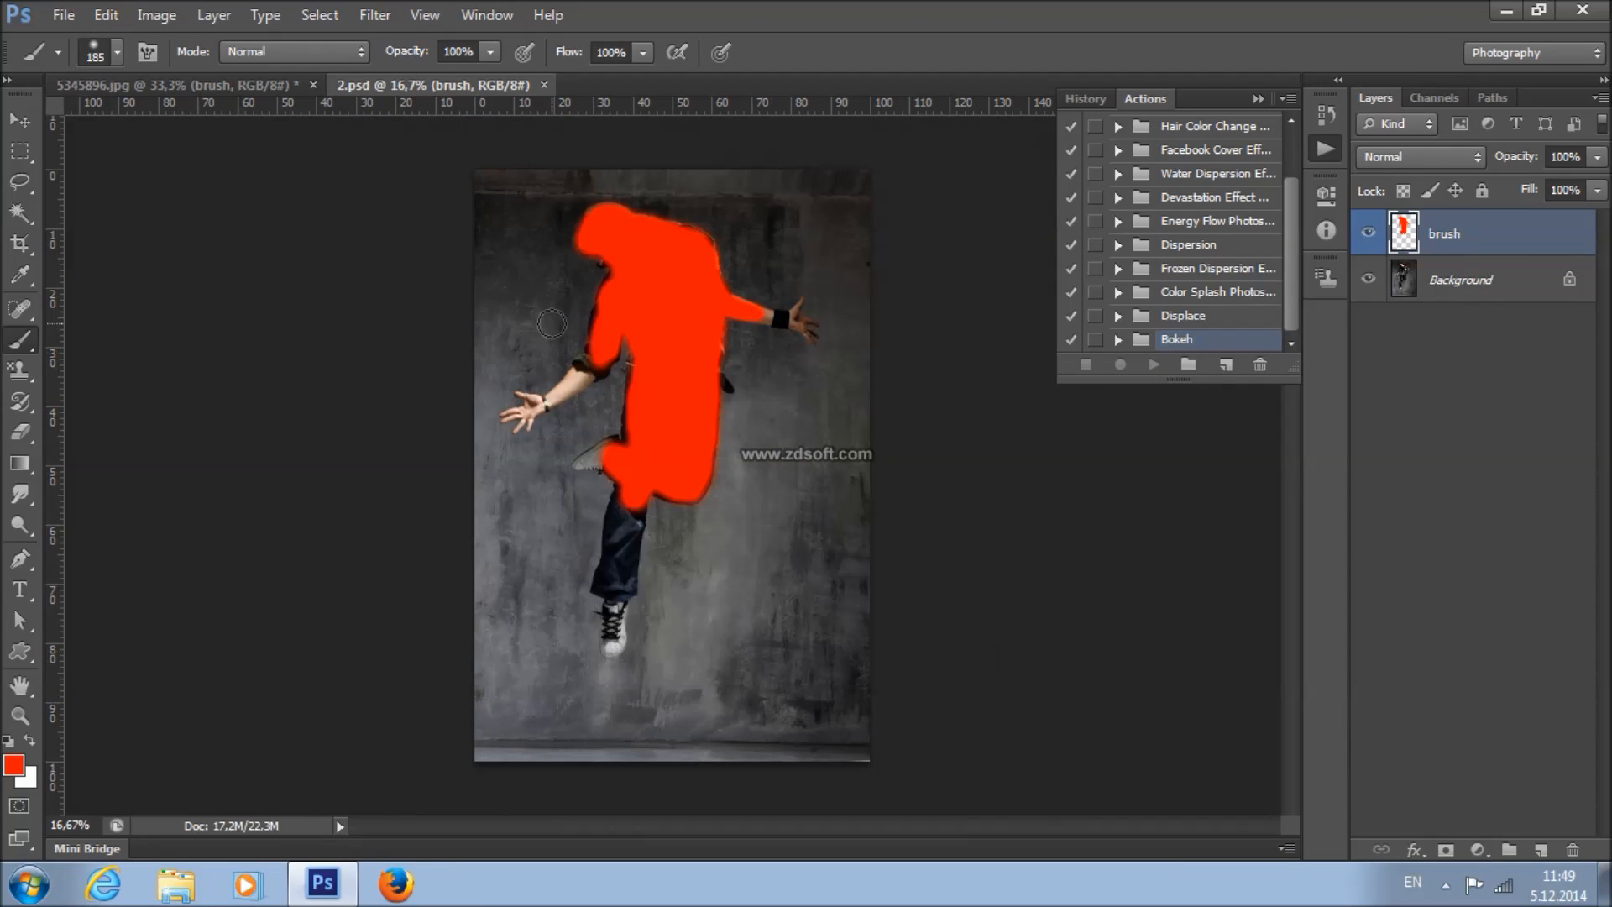
- Return to the Move tool and expand the Bokeh action set to show its actions
{"action": "left_click", "coordinate": [19, 715]}
{"action": "left_click", "coordinate": [662, 207]}
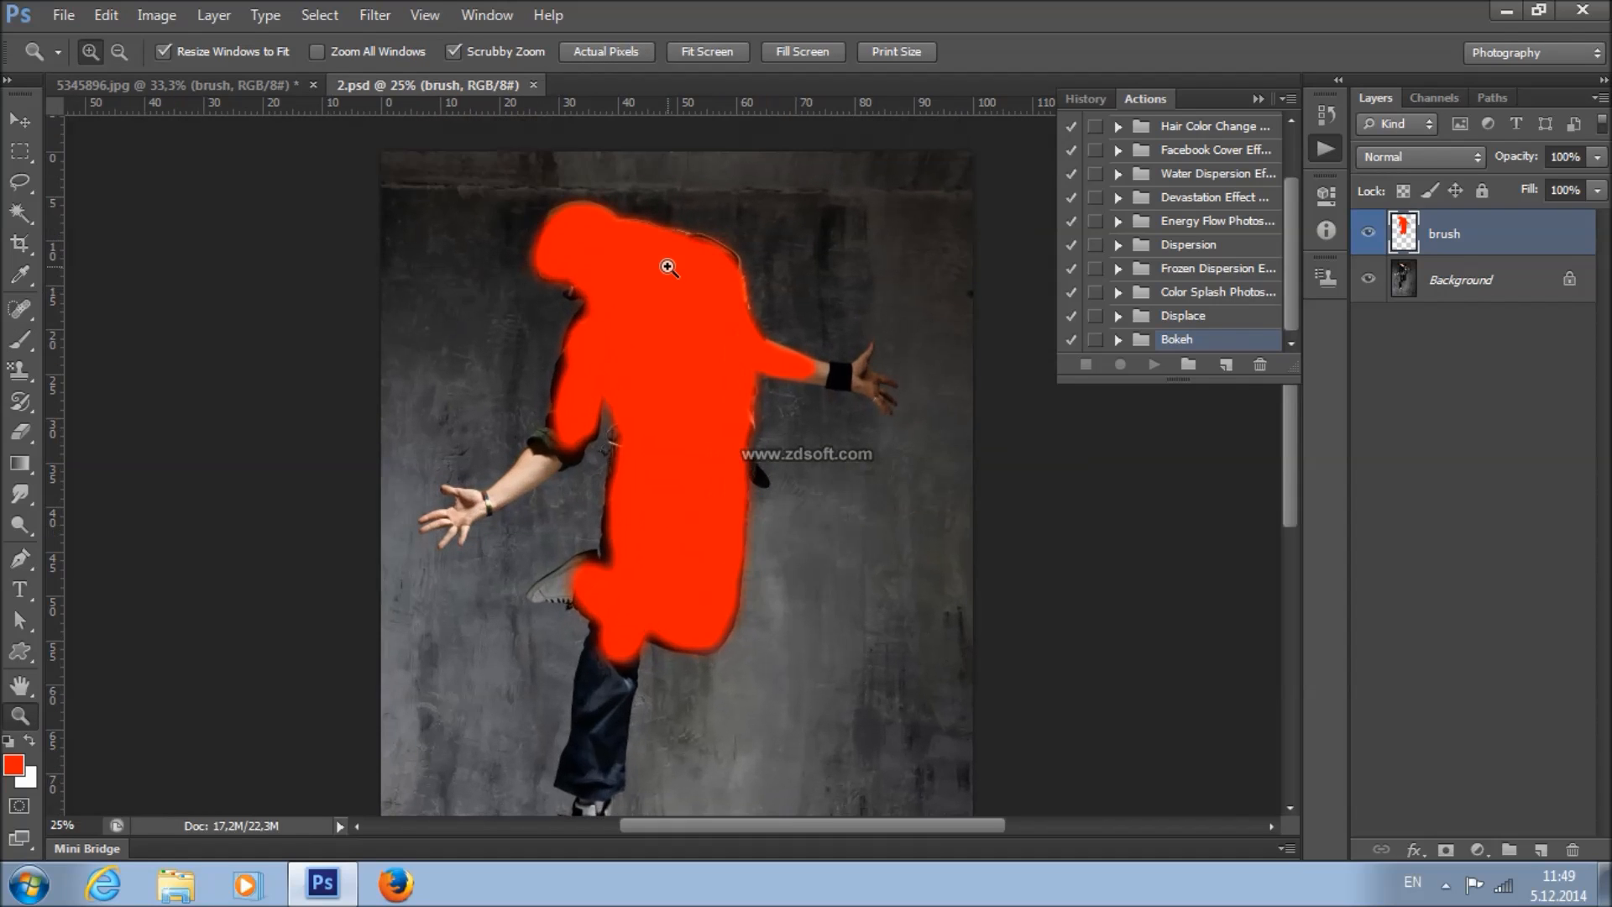
{"action": "left_click", "coordinate": [19, 120]}
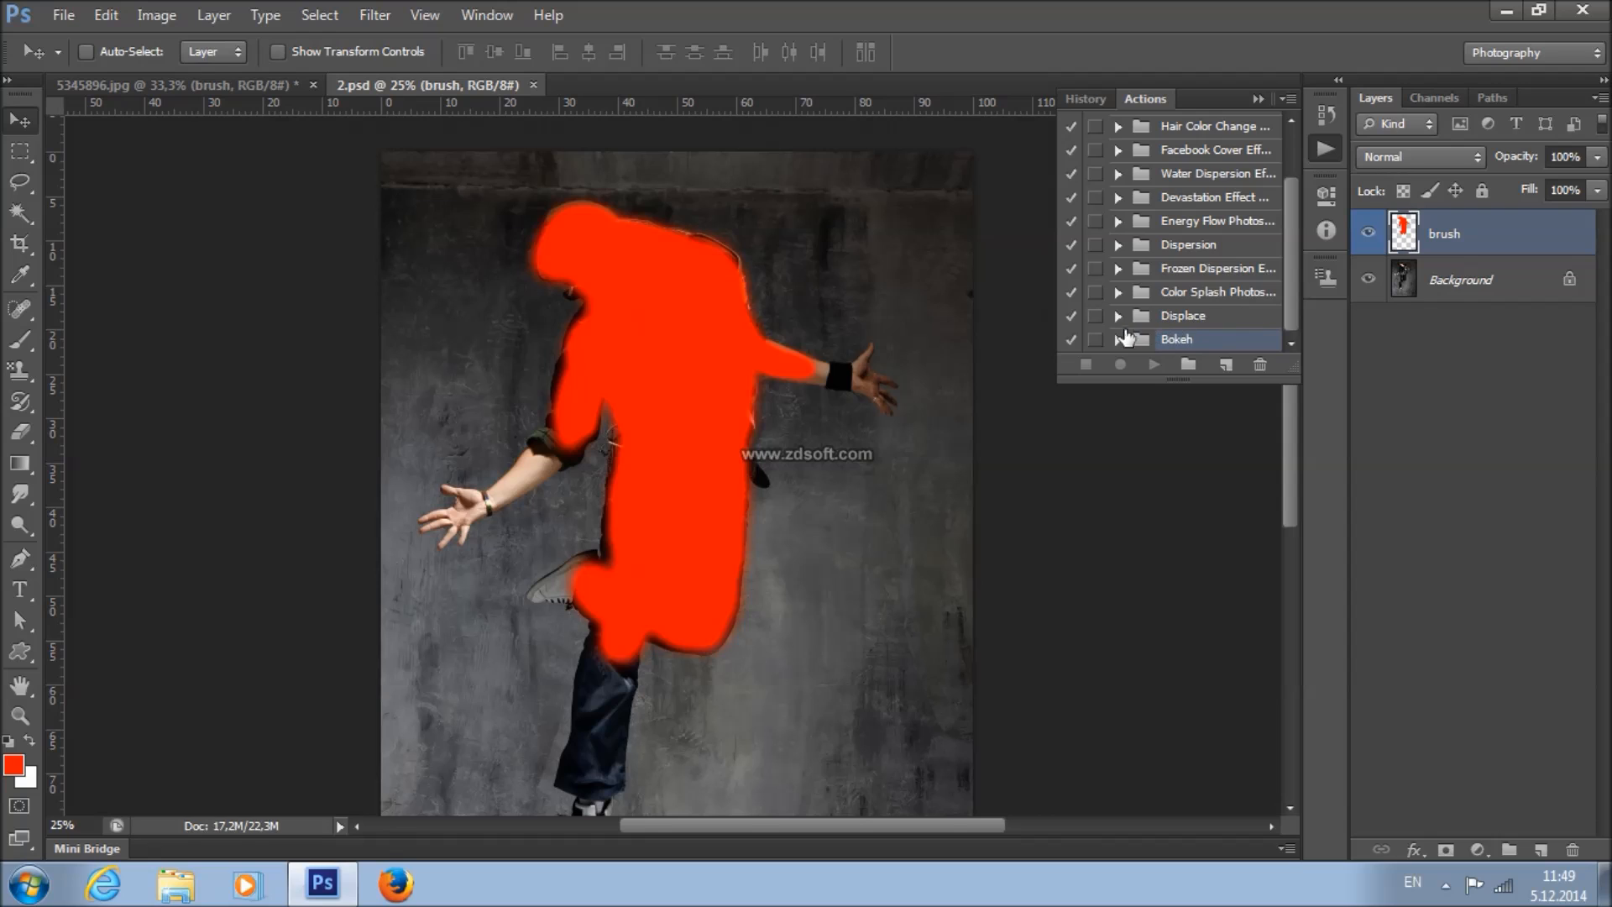
{"action": "left_click", "coordinate": [1095, 339]}
{"action": "left_click", "coordinate": [858, 346]}
{"action": "left_click", "coordinate": [1118, 339]}
{"action": "left_click_drag", "start_coordinate": [1287, 205], "coordinate": [1290, 295]}
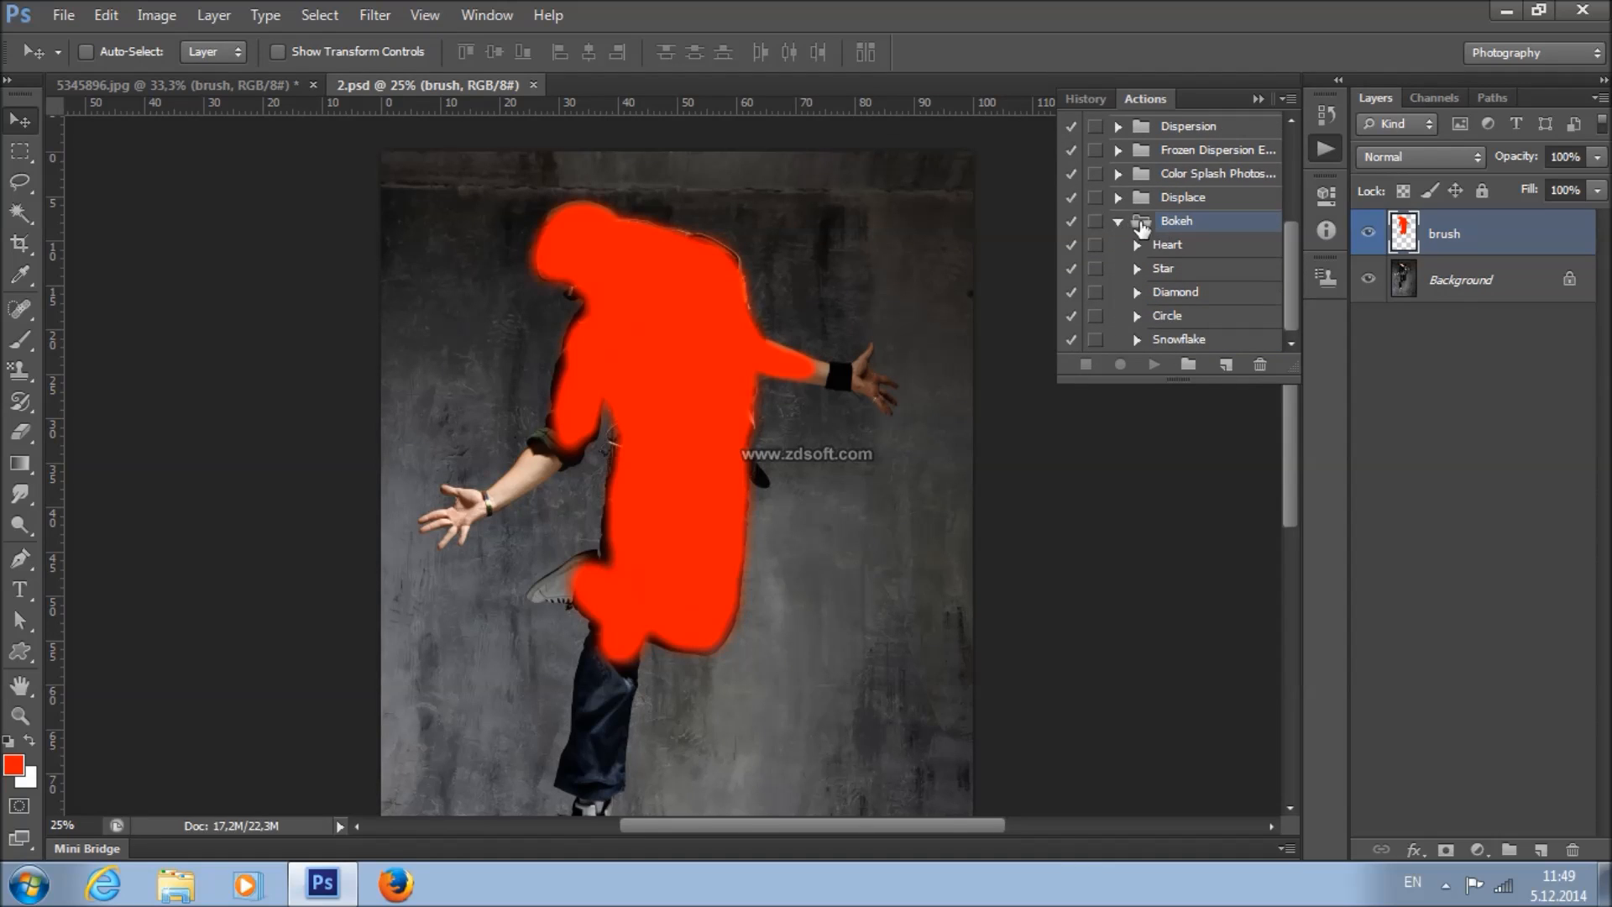
- Go through the Heart, Star, Diamond, Circle and Snowflake actions of the Bokeh set
{"action": "left_click", "coordinate": [1199, 247]}
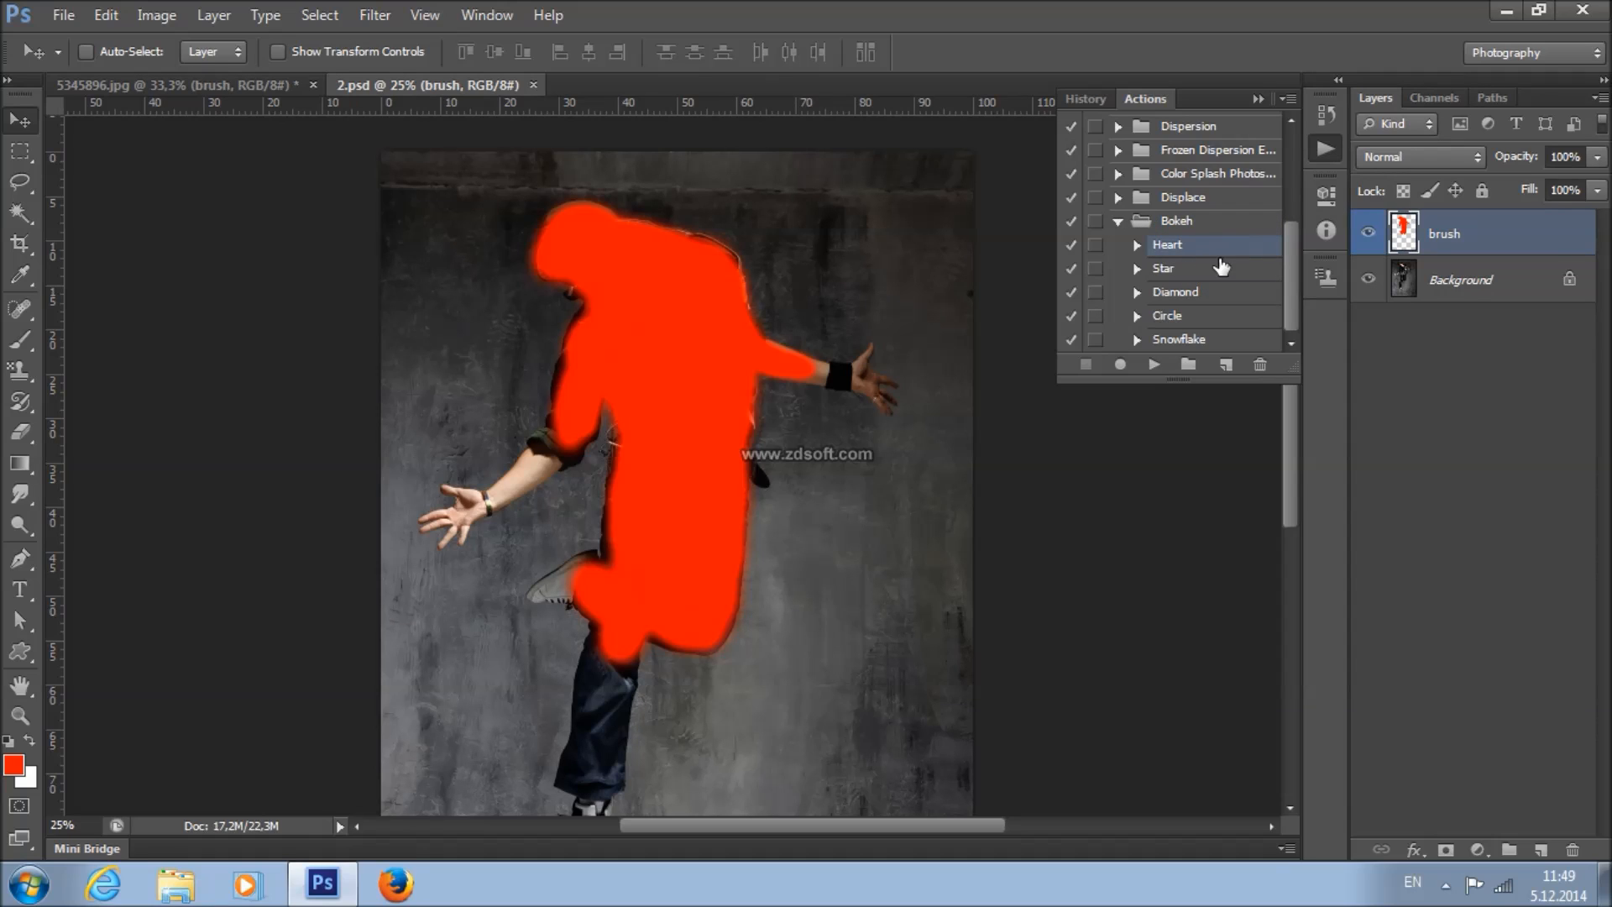
{"action": "left_click", "coordinate": [1183, 270]}
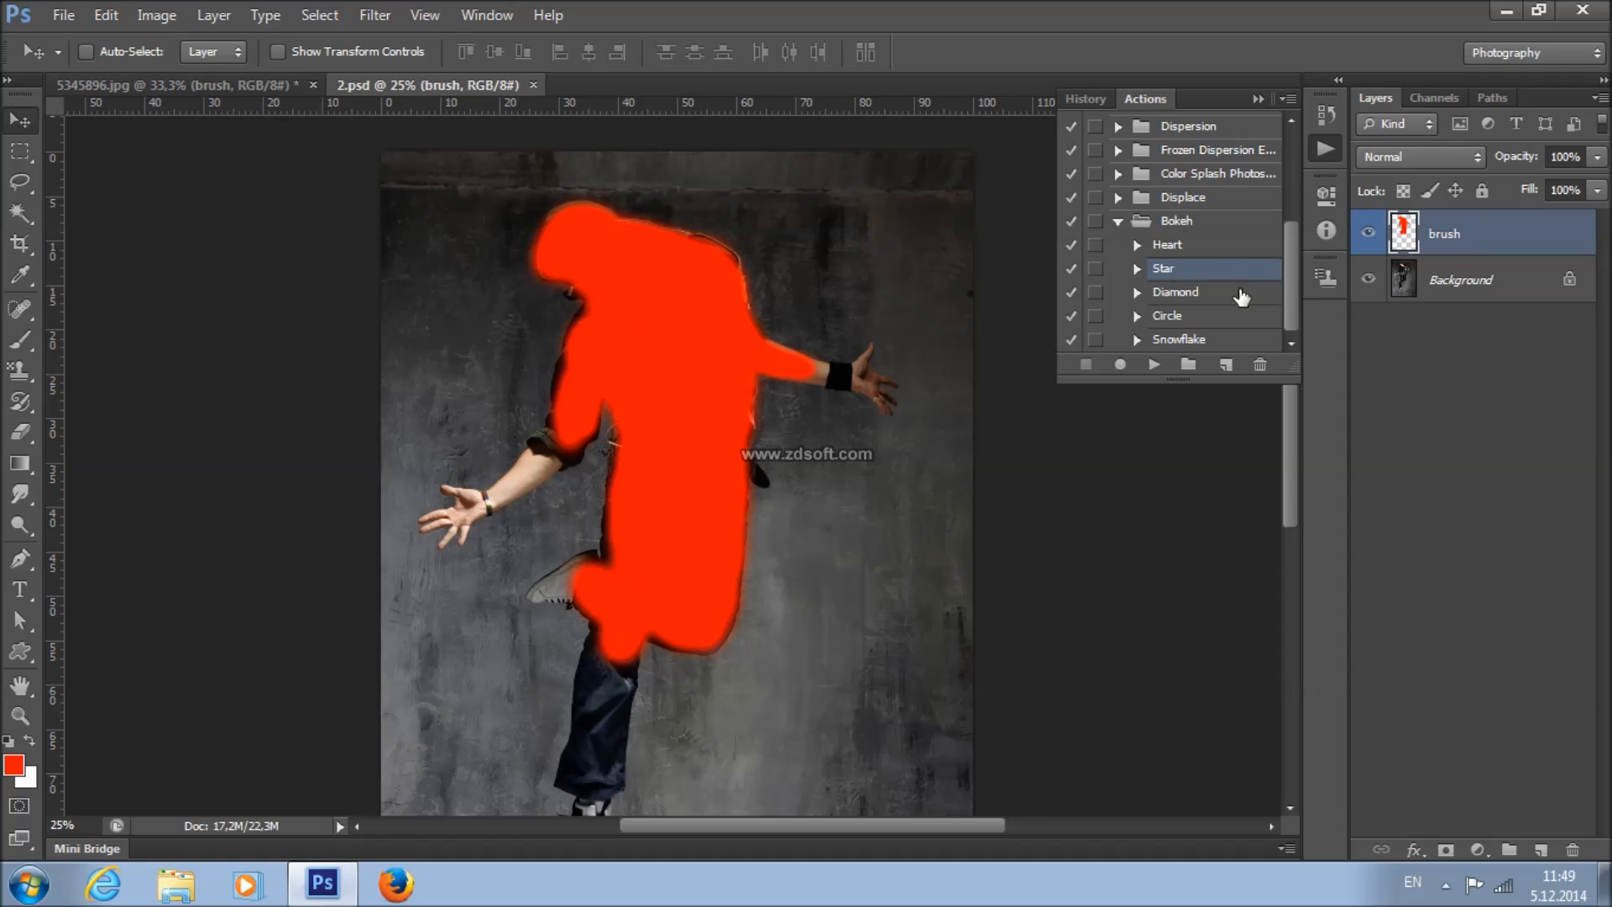
{"action": "left_click", "coordinate": [1209, 295]}
{"action": "left_click", "coordinate": [1202, 323]}
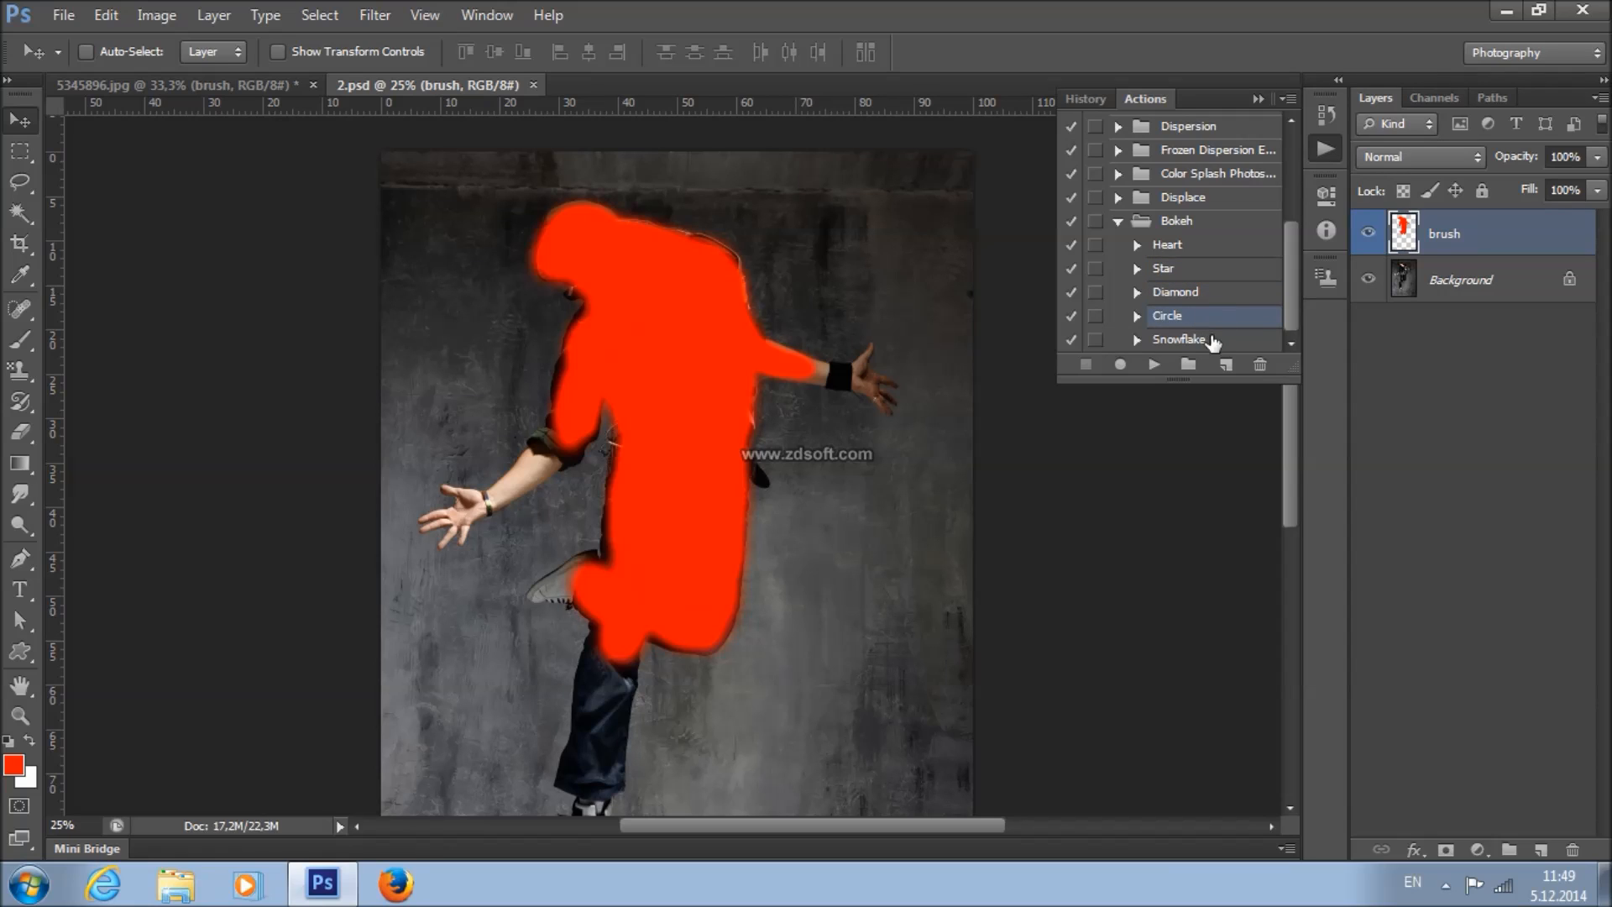
{"action": "left_click", "coordinate": [1216, 343]}
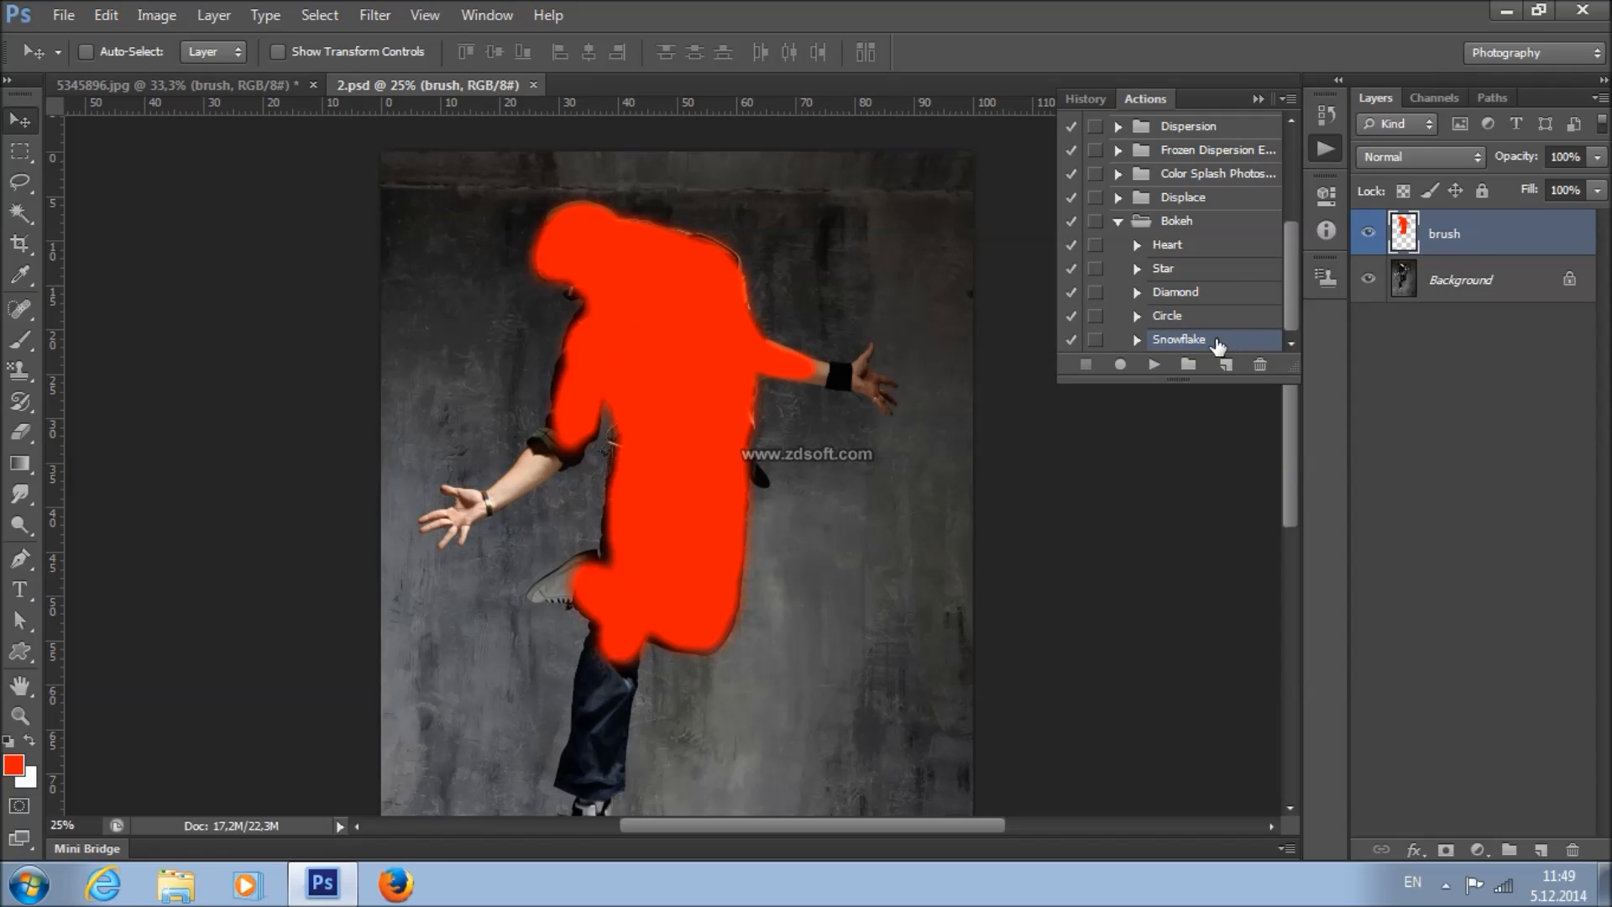
- Run the Star action of the Bokeh set on the photo with the red painted area
{"action": "left_click", "coordinate": [1192, 271]}
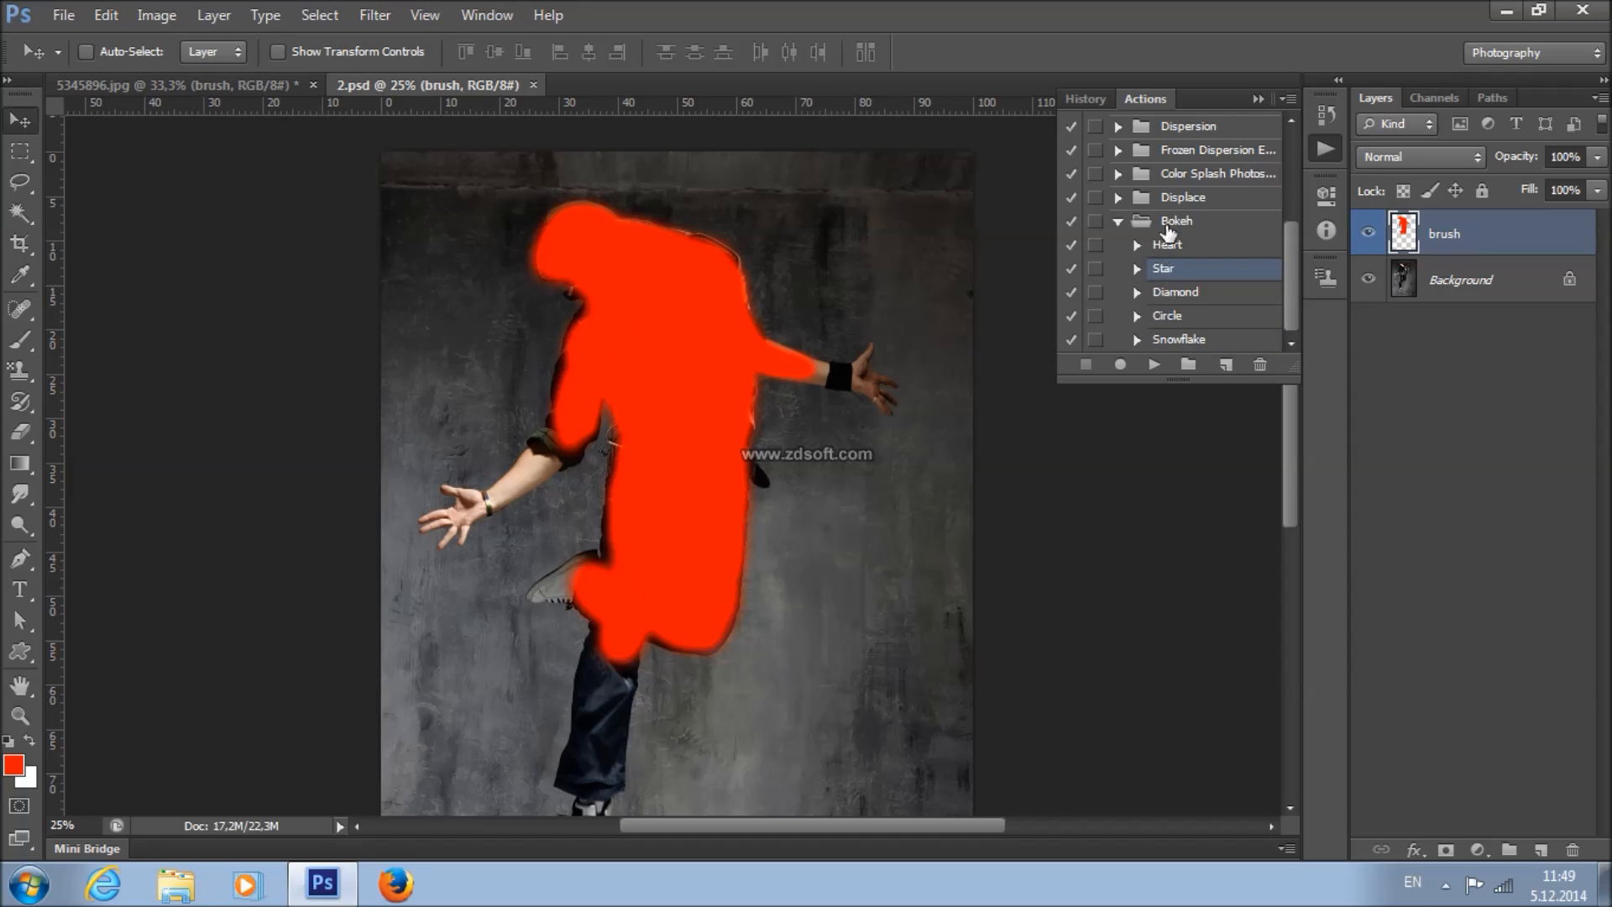
{"action": "left_click", "coordinate": [1155, 366]}
{"action": "left_click", "coordinate": [1155, 369]}
{"action": "left_click", "coordinate": [1155, 366]}
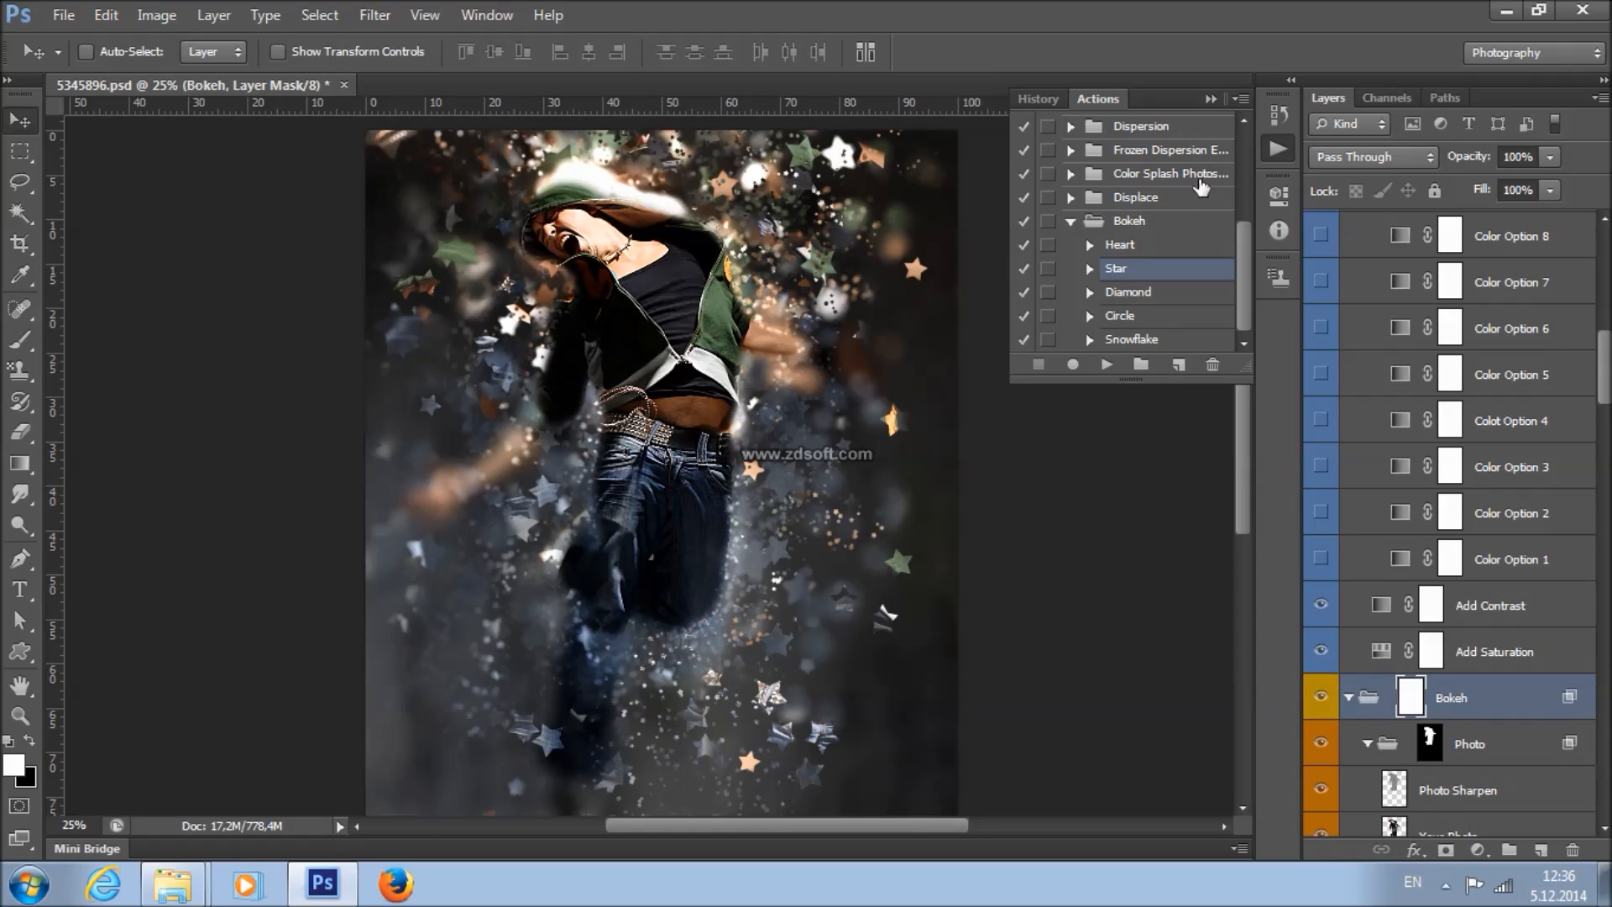
- Close the Actions list and collapse all layer groups, leaving Adjustments and Bokeh as closed folders
{"action": "left_click", "coordinate": [1210, 99]}
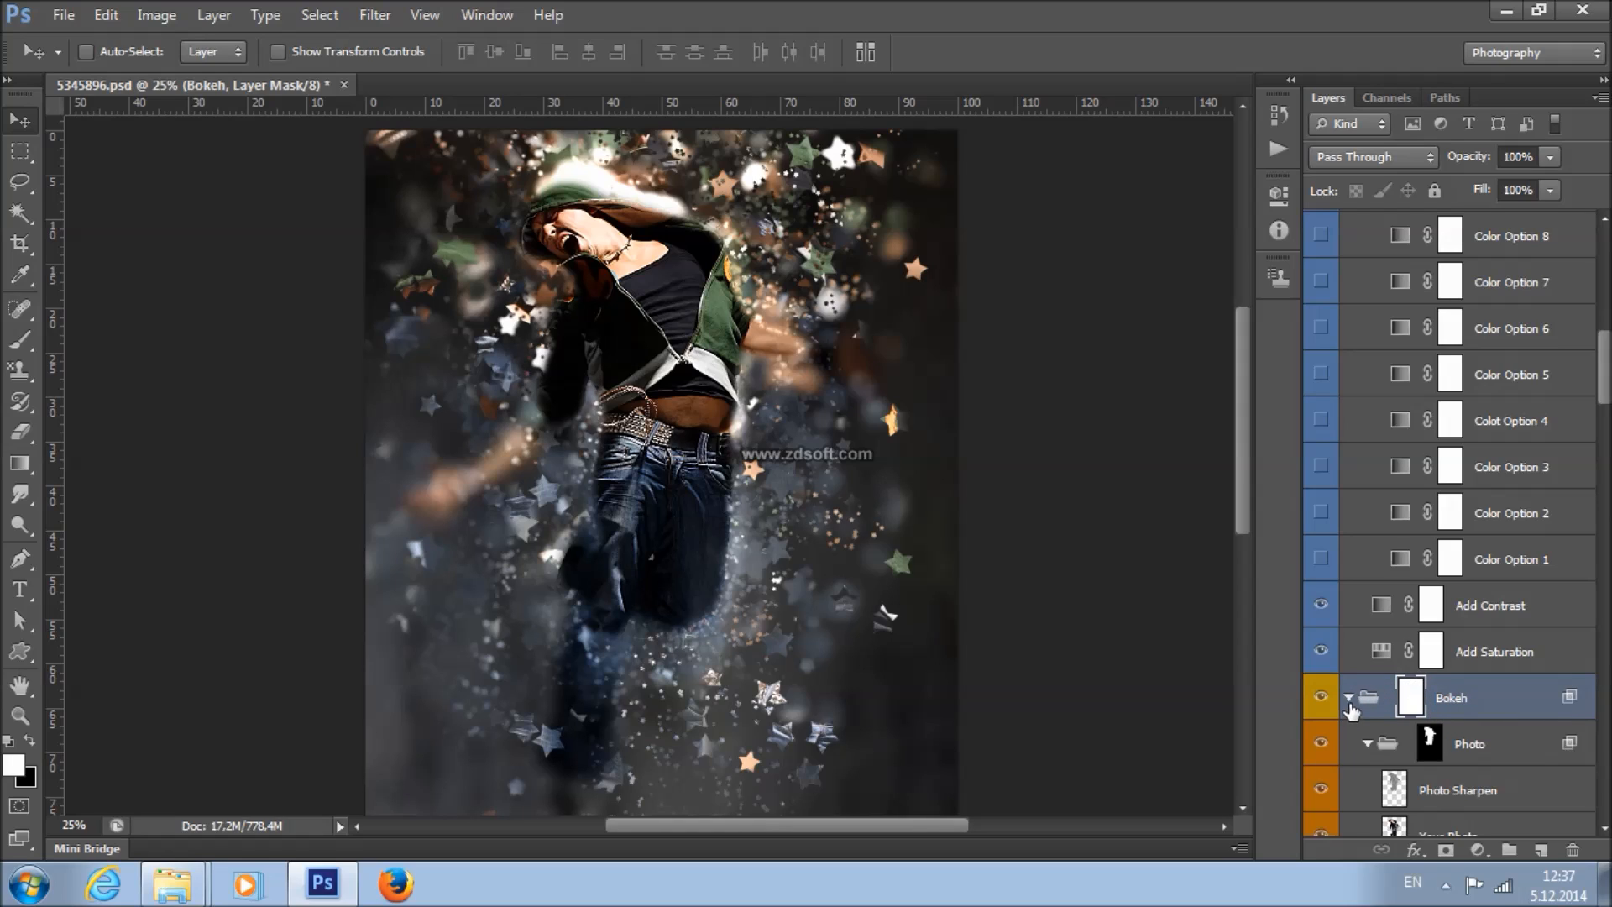
{"action": "left_click", "coordinate": [1350, 701], "text": "ctrl"}
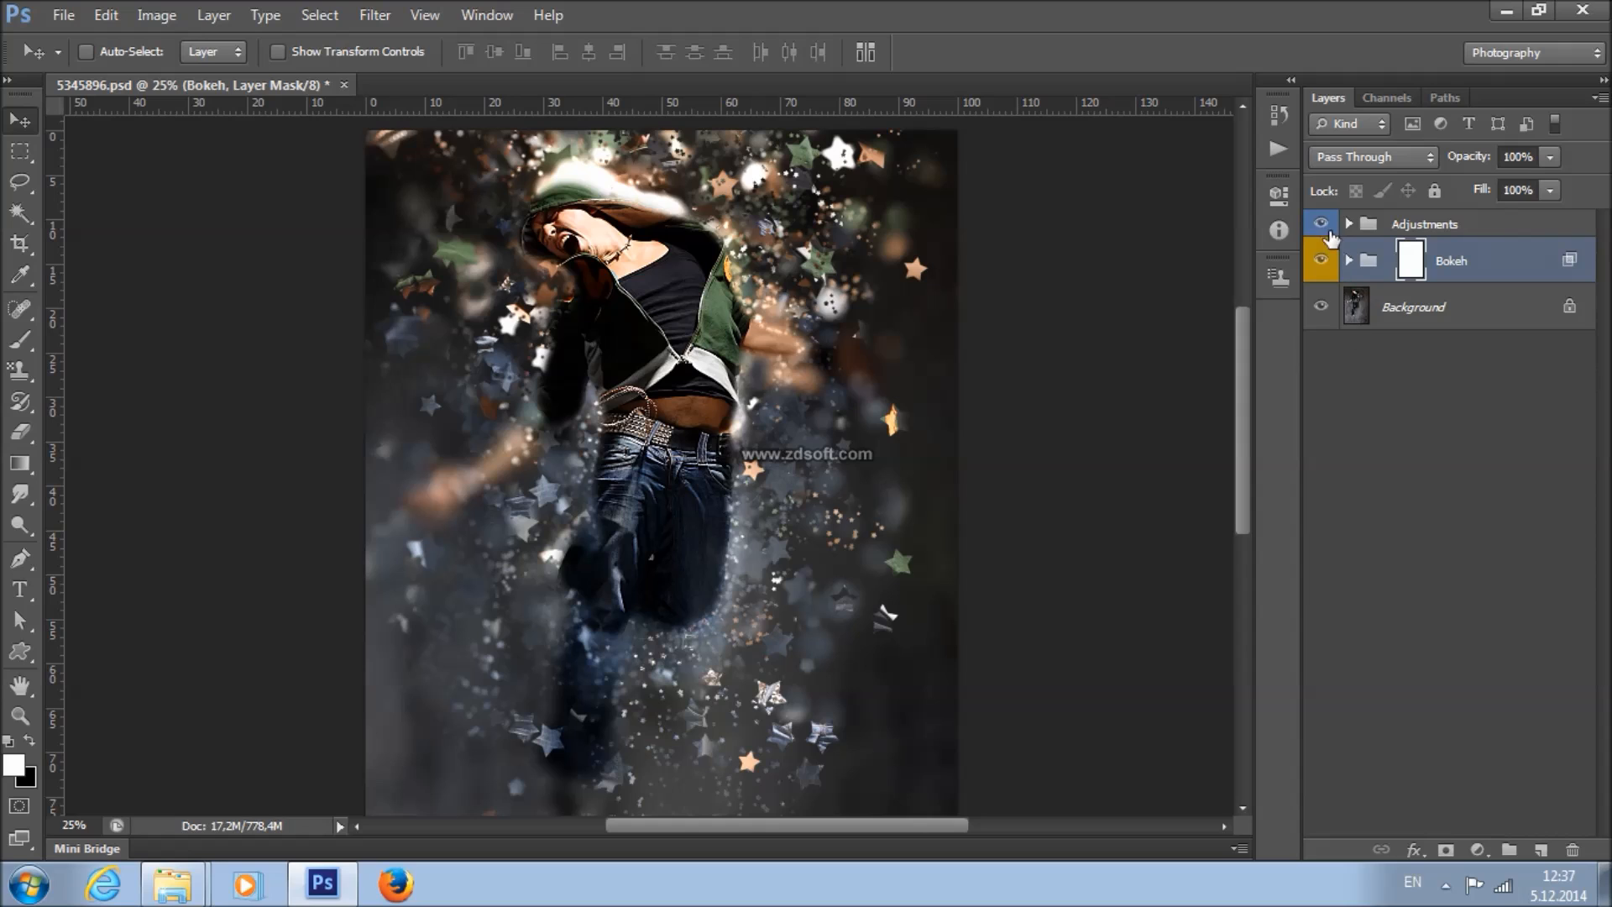
{"action": "left_click", "coordinate": [1349, 260]}
{"action": "left_click", "coordinate": [1348, 260]}
{"action": "left_click", "coordinate": [1348, 223]}
{"action": "left_click", "coordinate": [1349, 223]}
- Compare the image with the Adjustments and Bokeh groups hidden and shown, and expand the Adjustments group
{"action": "left_click", "coordinate": [1398, 231]}
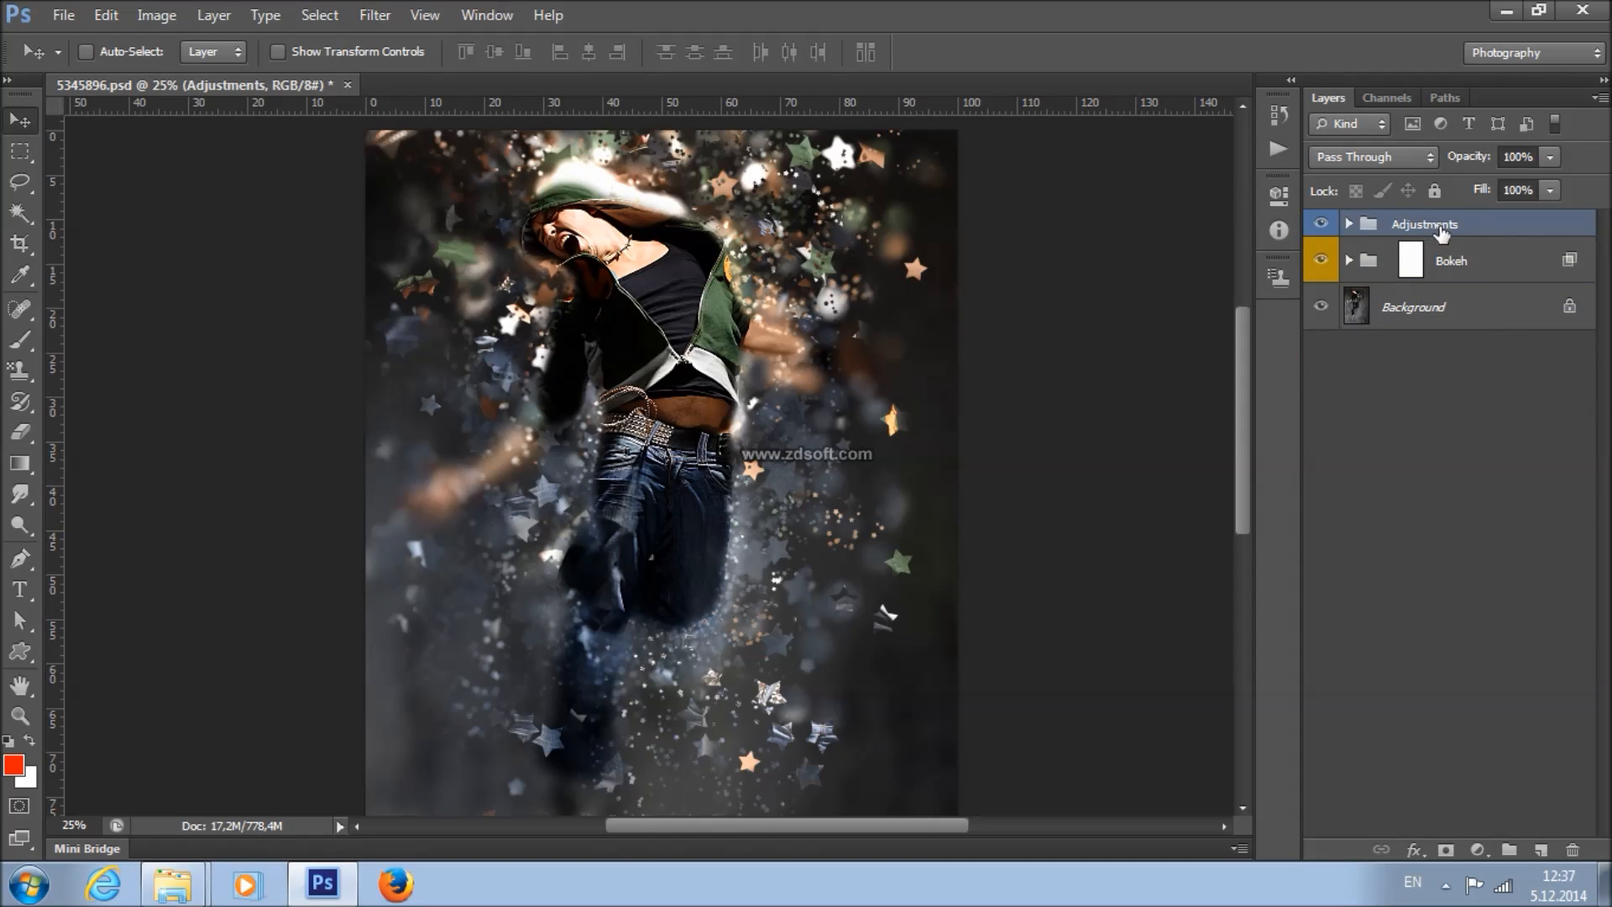
{"action": "left_click", "coordinate": [1320, 225]}
{"action": "left_click", "coordinate": [1321, 224]}
{"action": "left_click", "coordinate": [1470, 267]}
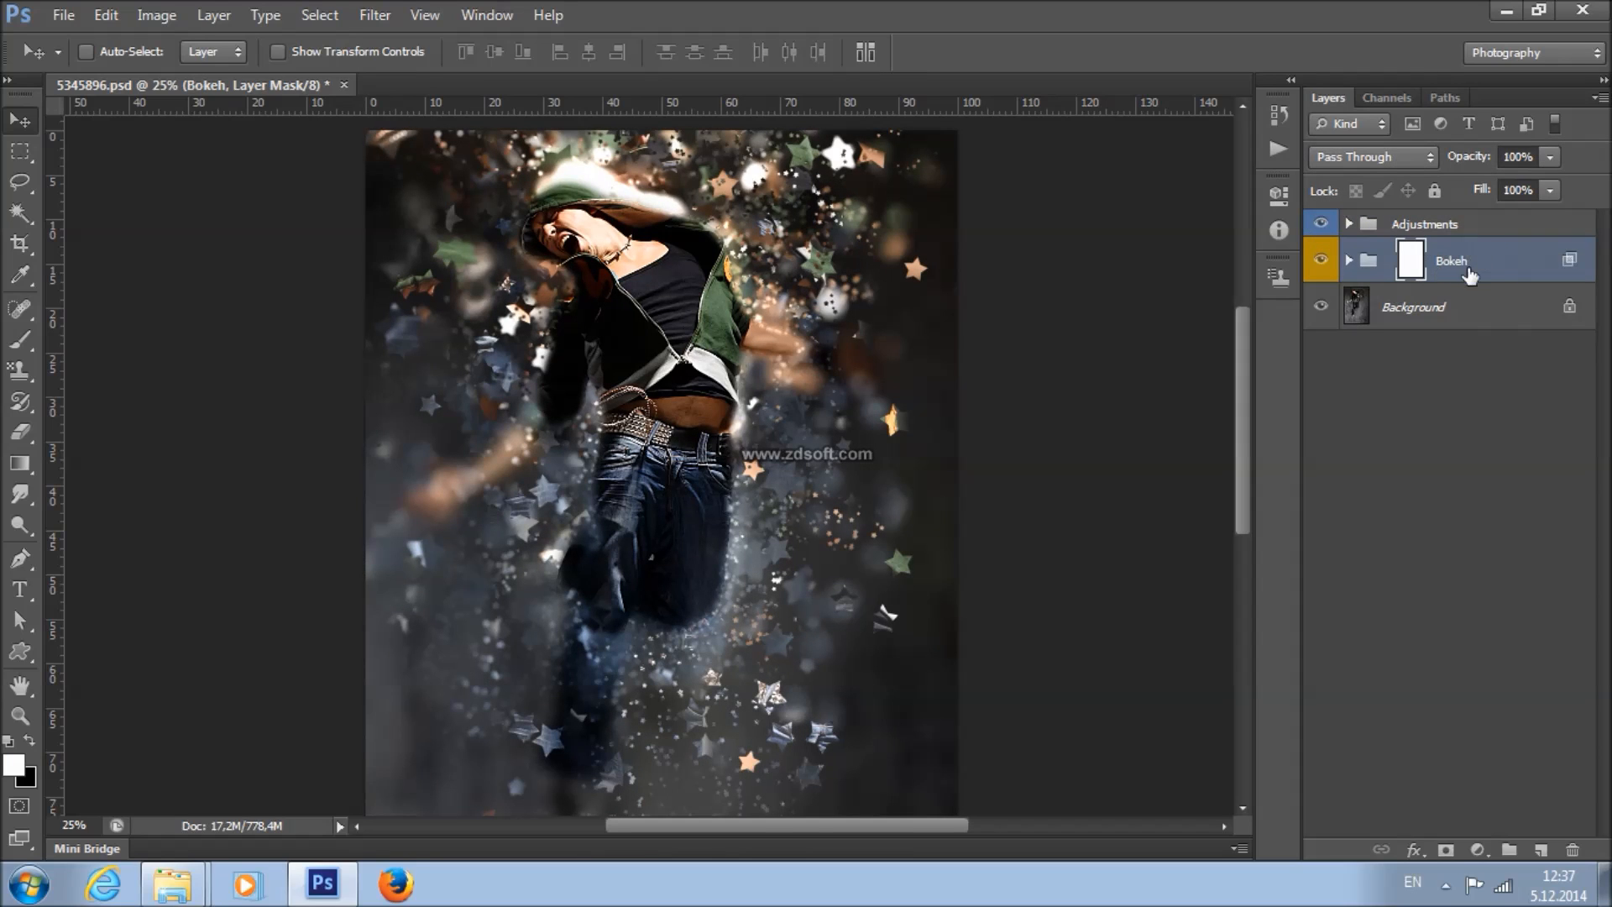
{"action": "left_click", "coordinate": [1320, 262]}
{"action": "left_click", "coordinate": [1319, 262]}
{"action": "left_click", "coordinate": [1318, 262]}
{"action": "left_click", "coordinate": [1317, 264]}
{"action": "left_click", "coordinate": [1349, 224]}
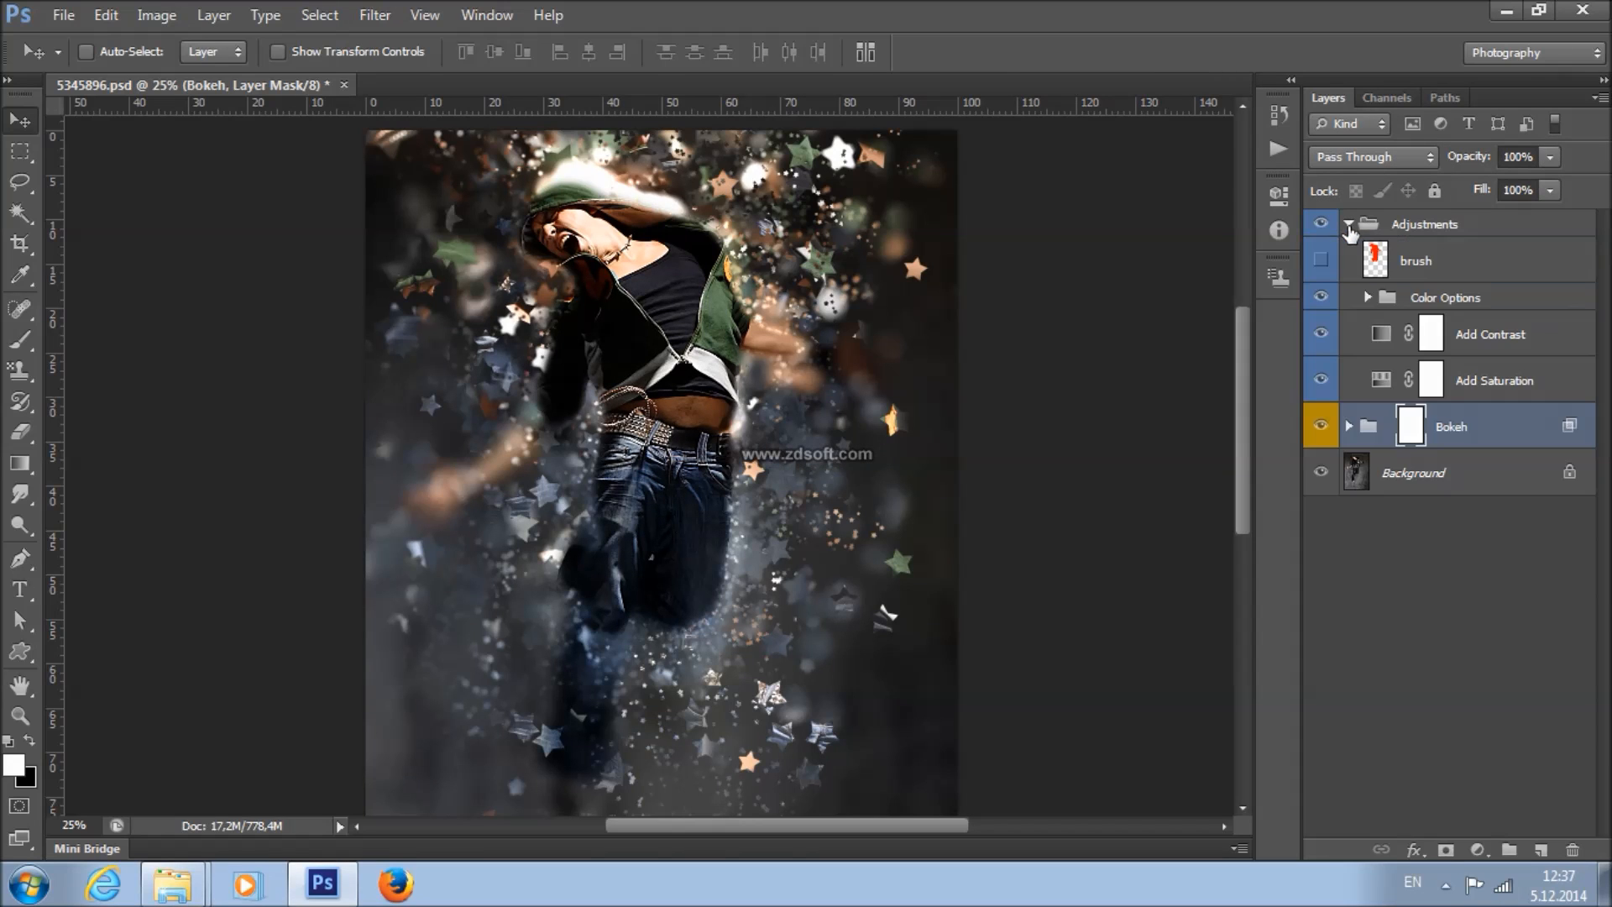
- Show the brush layer and move it out of the Adjustments group to the top of the layer stack
{"action": "left_click", "coordinate": [1415, 260]}
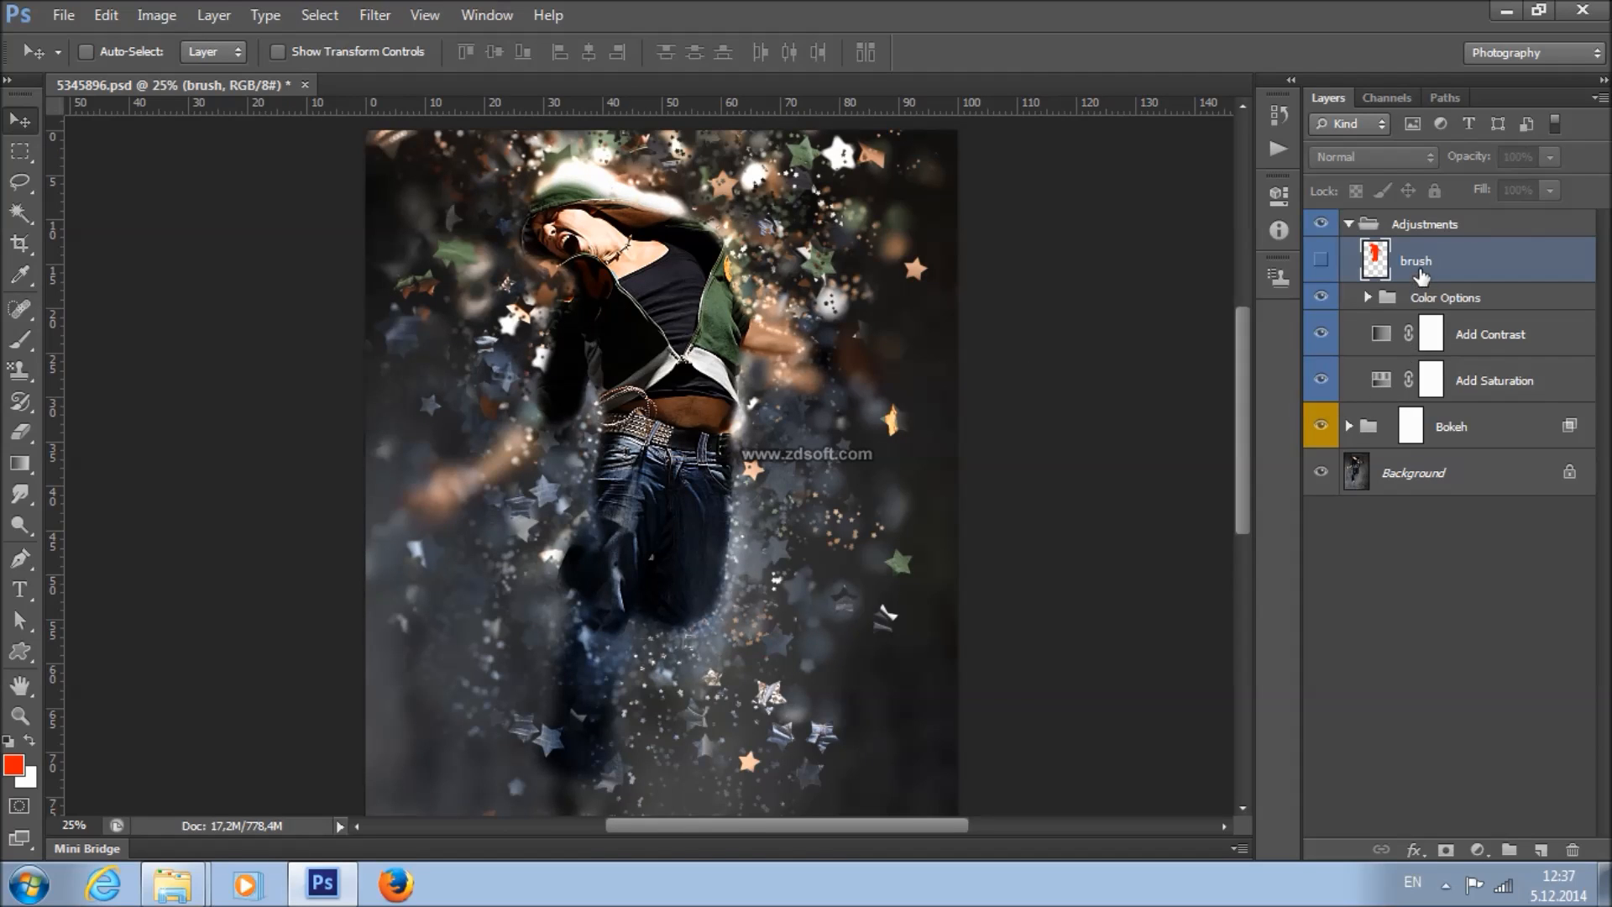
{"action": "left_click", "coordinate": [1321, 261]}
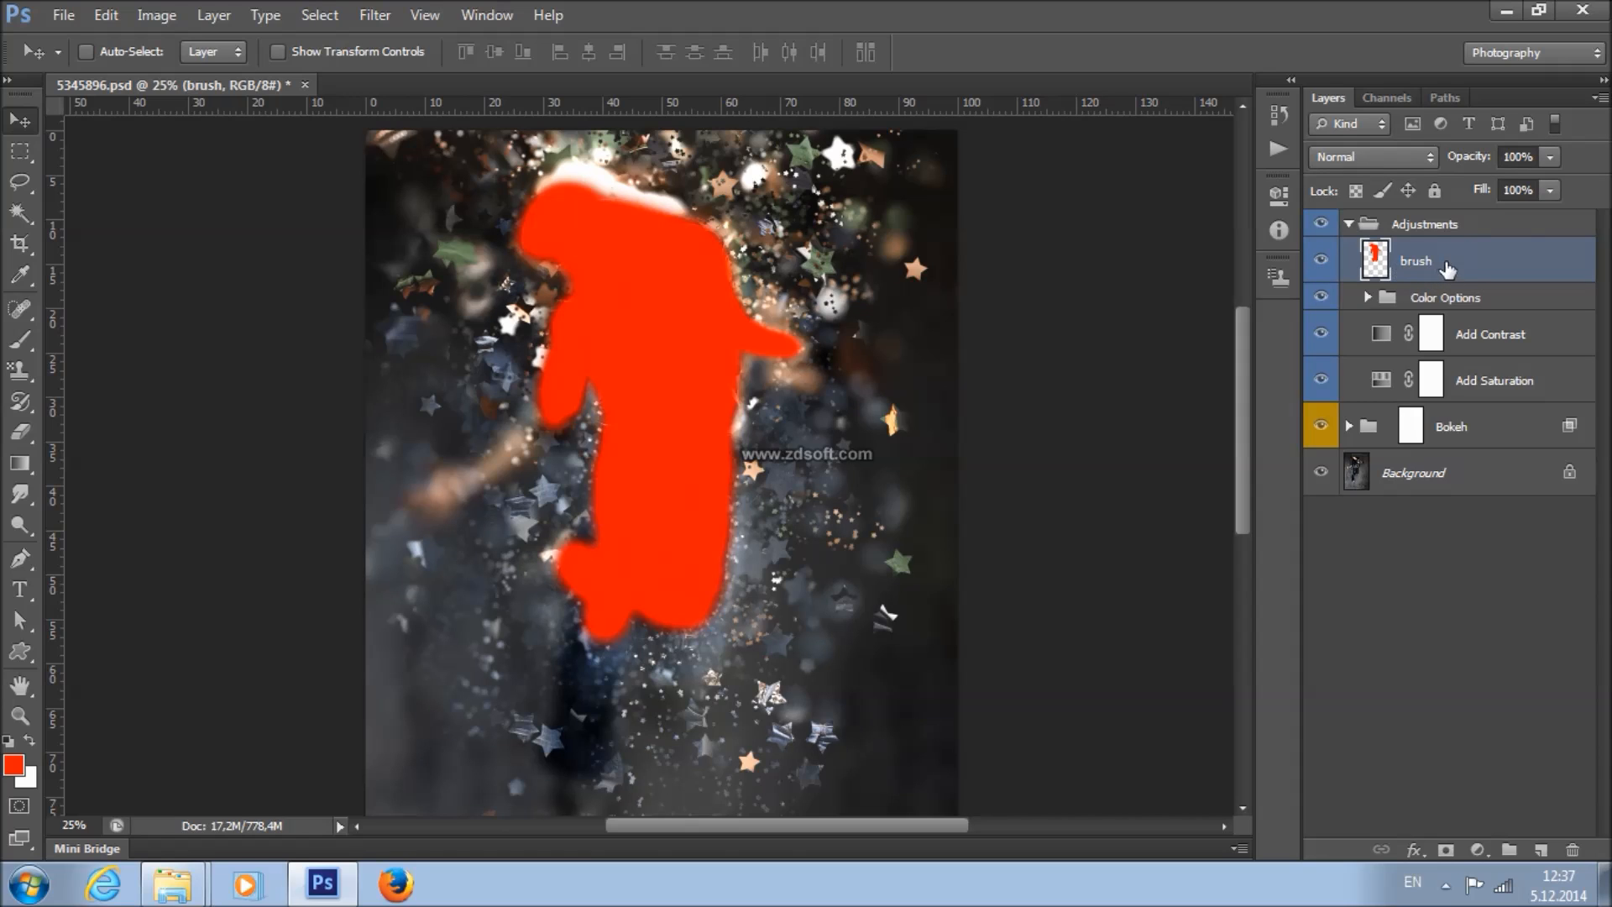
{"action": "left_click_drag", "start_coordinate": [1467, 271], "coordinate": [1449, 220]}
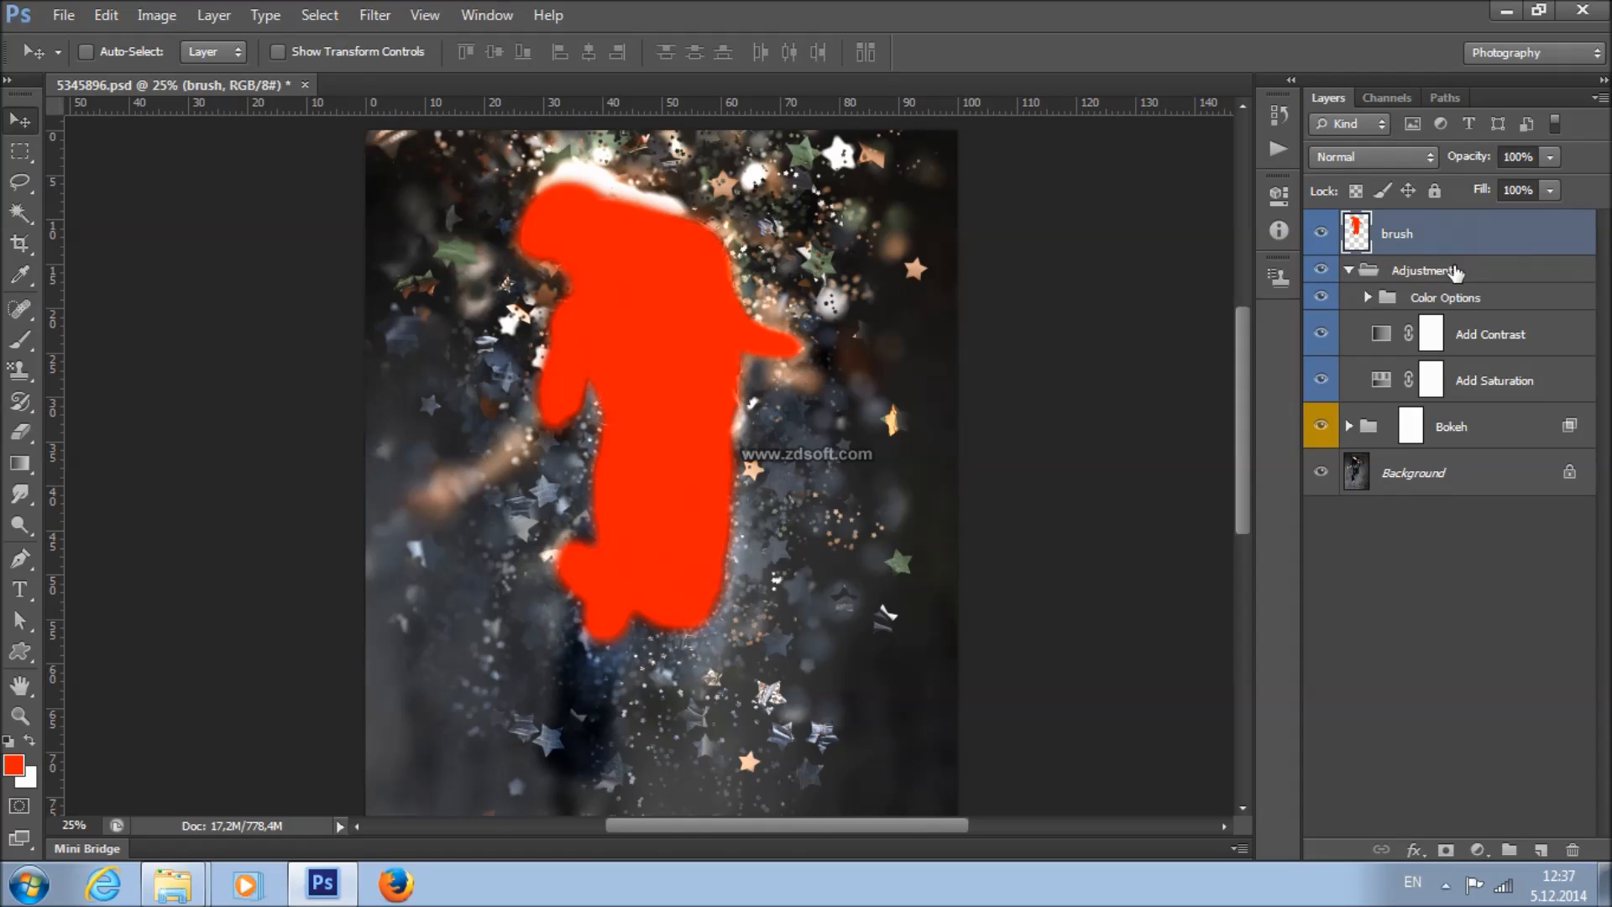
- Delete the Adjustments and Bokeh groups, keeping the brush layer and the Background
{"action": "left_click", "coordinate": [1437, 265]}
{"action": "key", "text": "Delete"}
{"action": "key", "text": "Delete"}
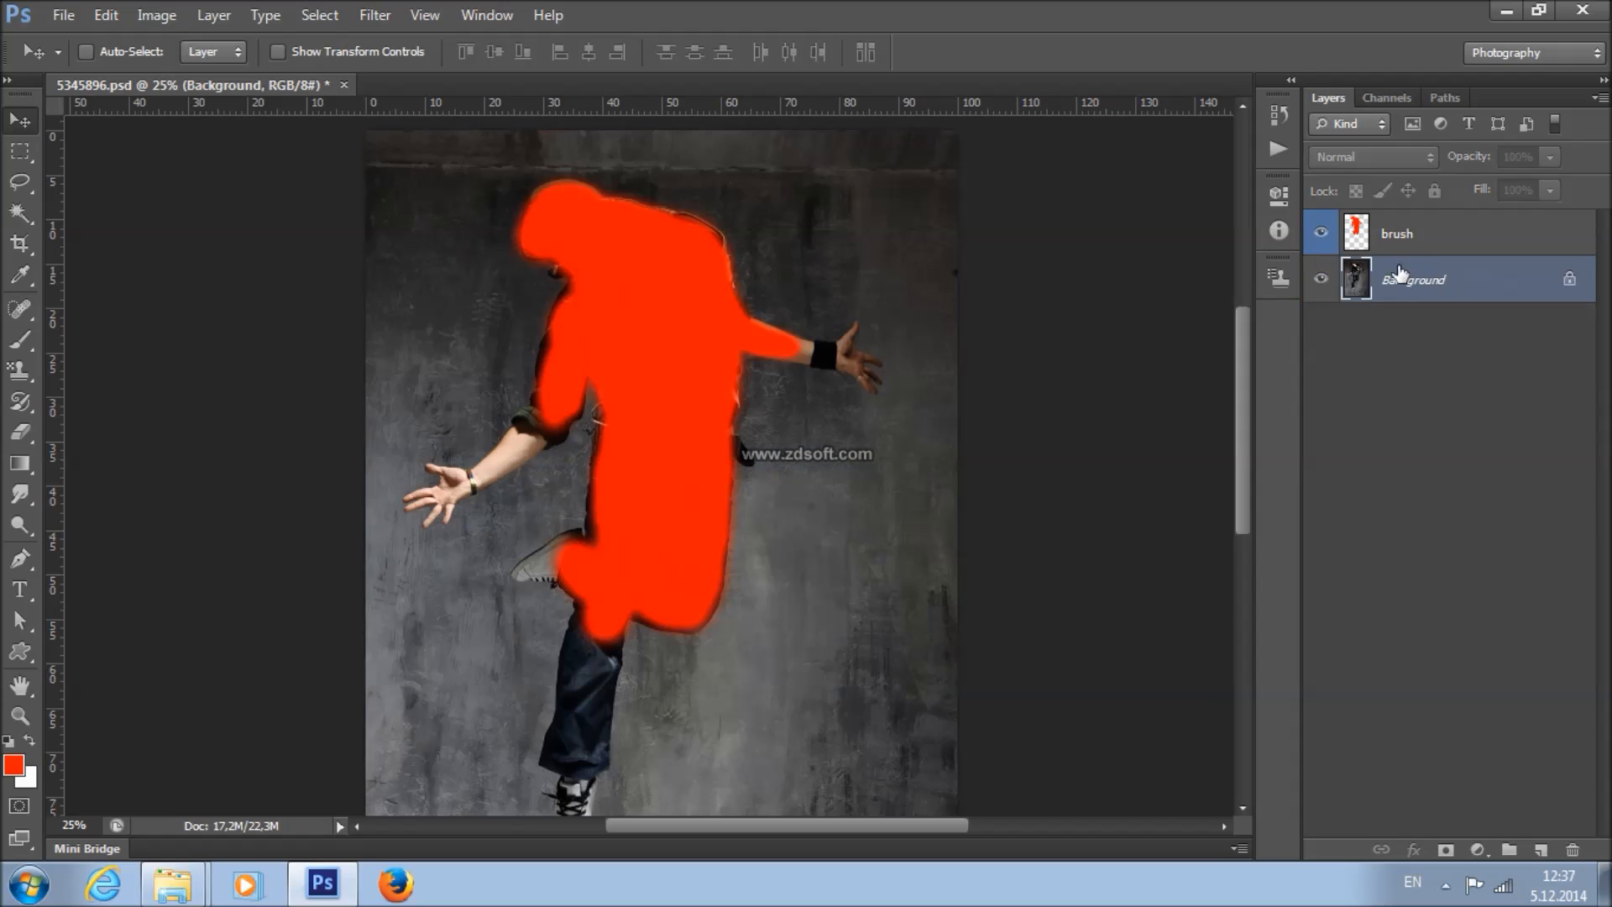
- Select the brush layer and view the Bokeh set's actions in the Actions list
{"action": "left_click", "coordinate": [1402, 244]}
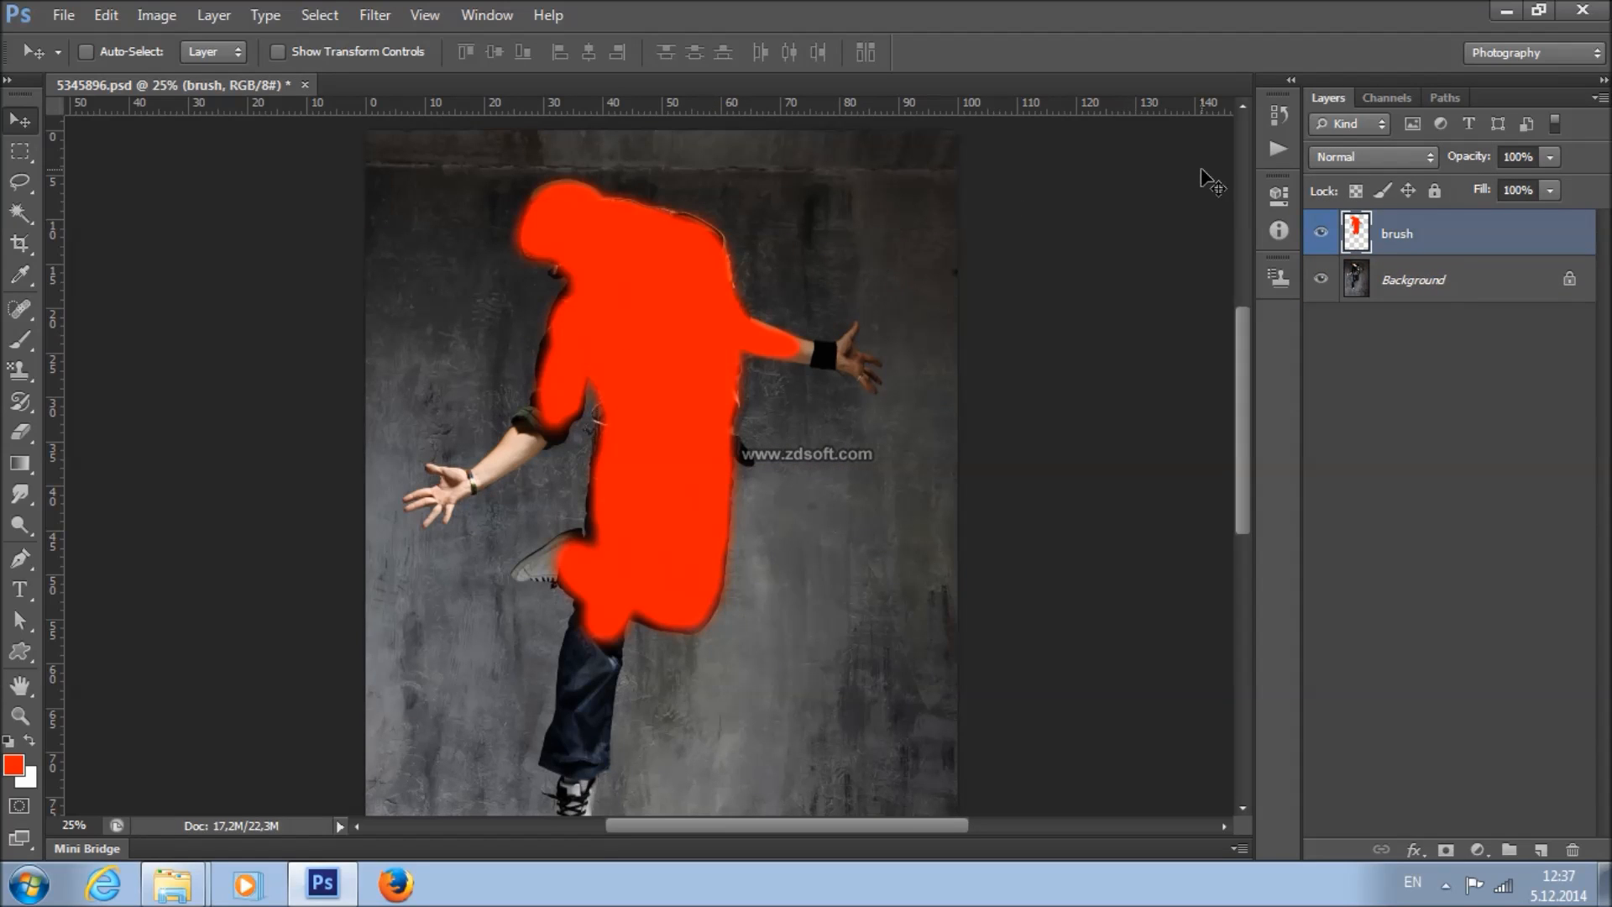
{"action": "left_click", "coordinate": [1268, 154]}
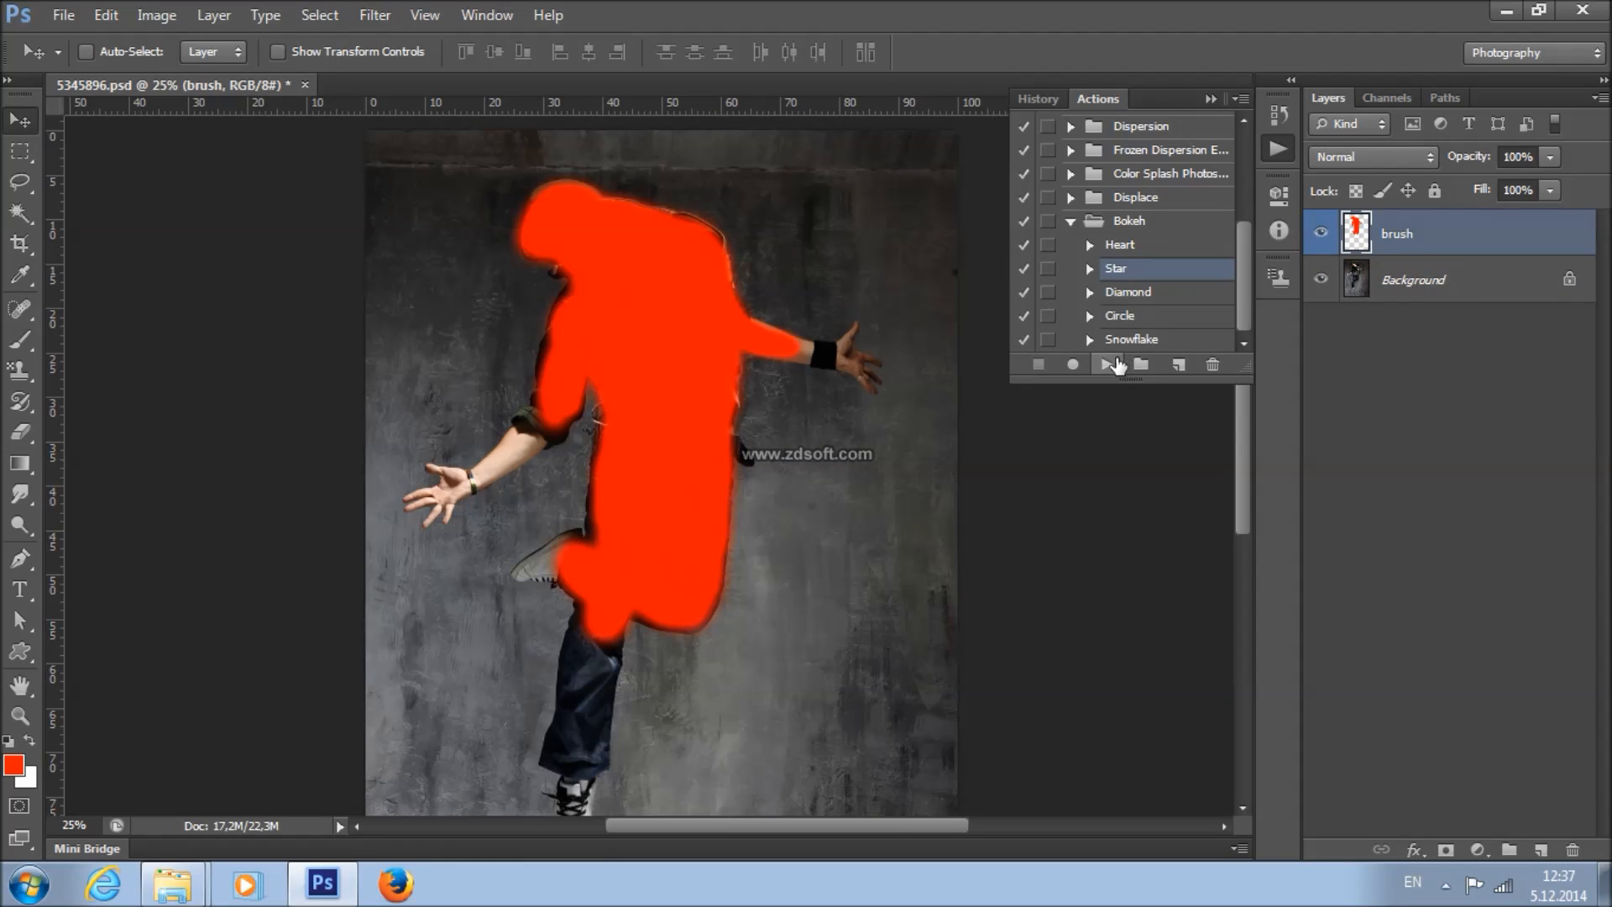
{"action": "left_click", "coordinate": [1207, 103]}
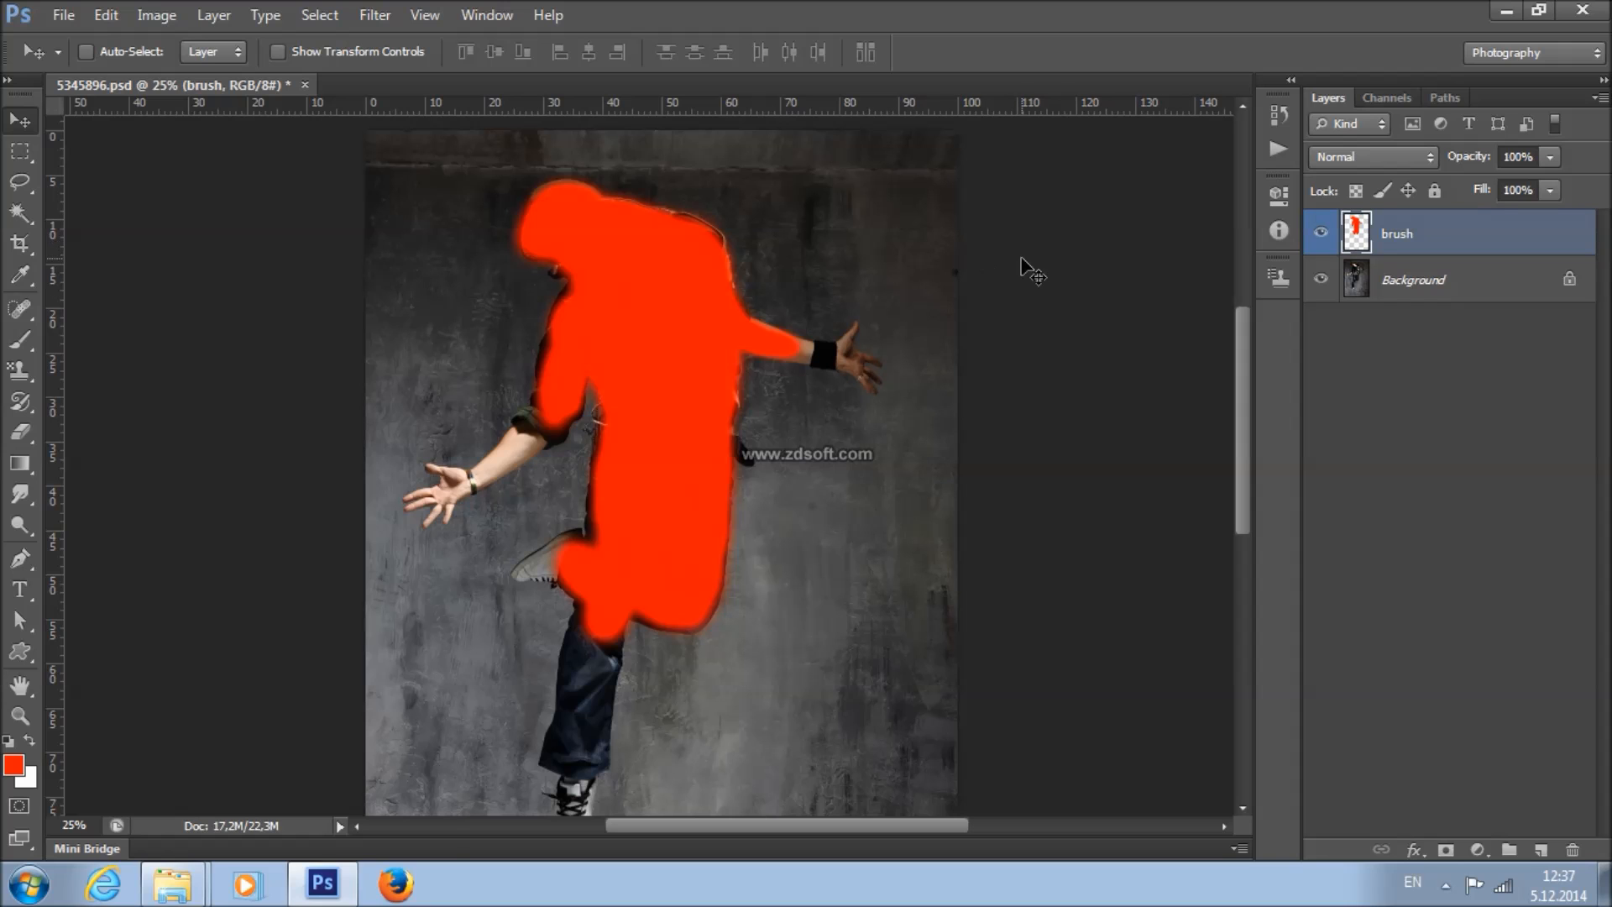
- Undo the deletion of the Adjustments and Bokeh groups and the brush layer's move, and hide the brush layer
{"action": "left_click", "coordinate": [107, 14]}
{"action": "left_click", "coordinate": [160, 32]}
{"action": "left_click", "coordinate": [106, 14]}
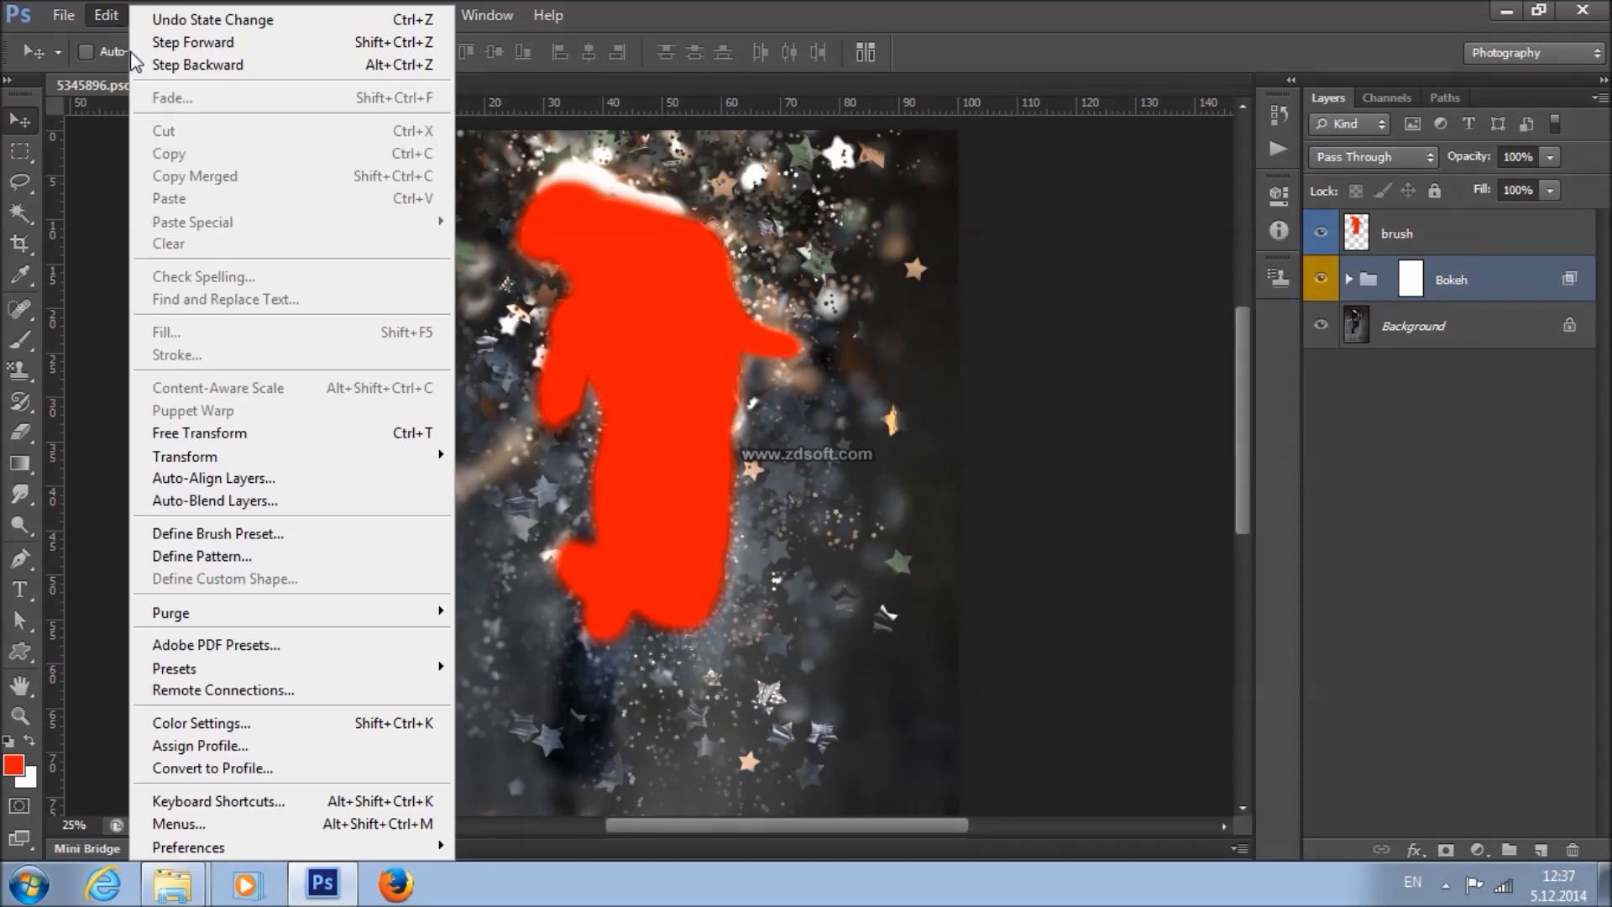
{"action": "left_click", "coordinate": [160, 32]}
{"action": "left_click", "coordinate": [113, 23]}
{"action": "left_click", "coordinate": [159, 32]}
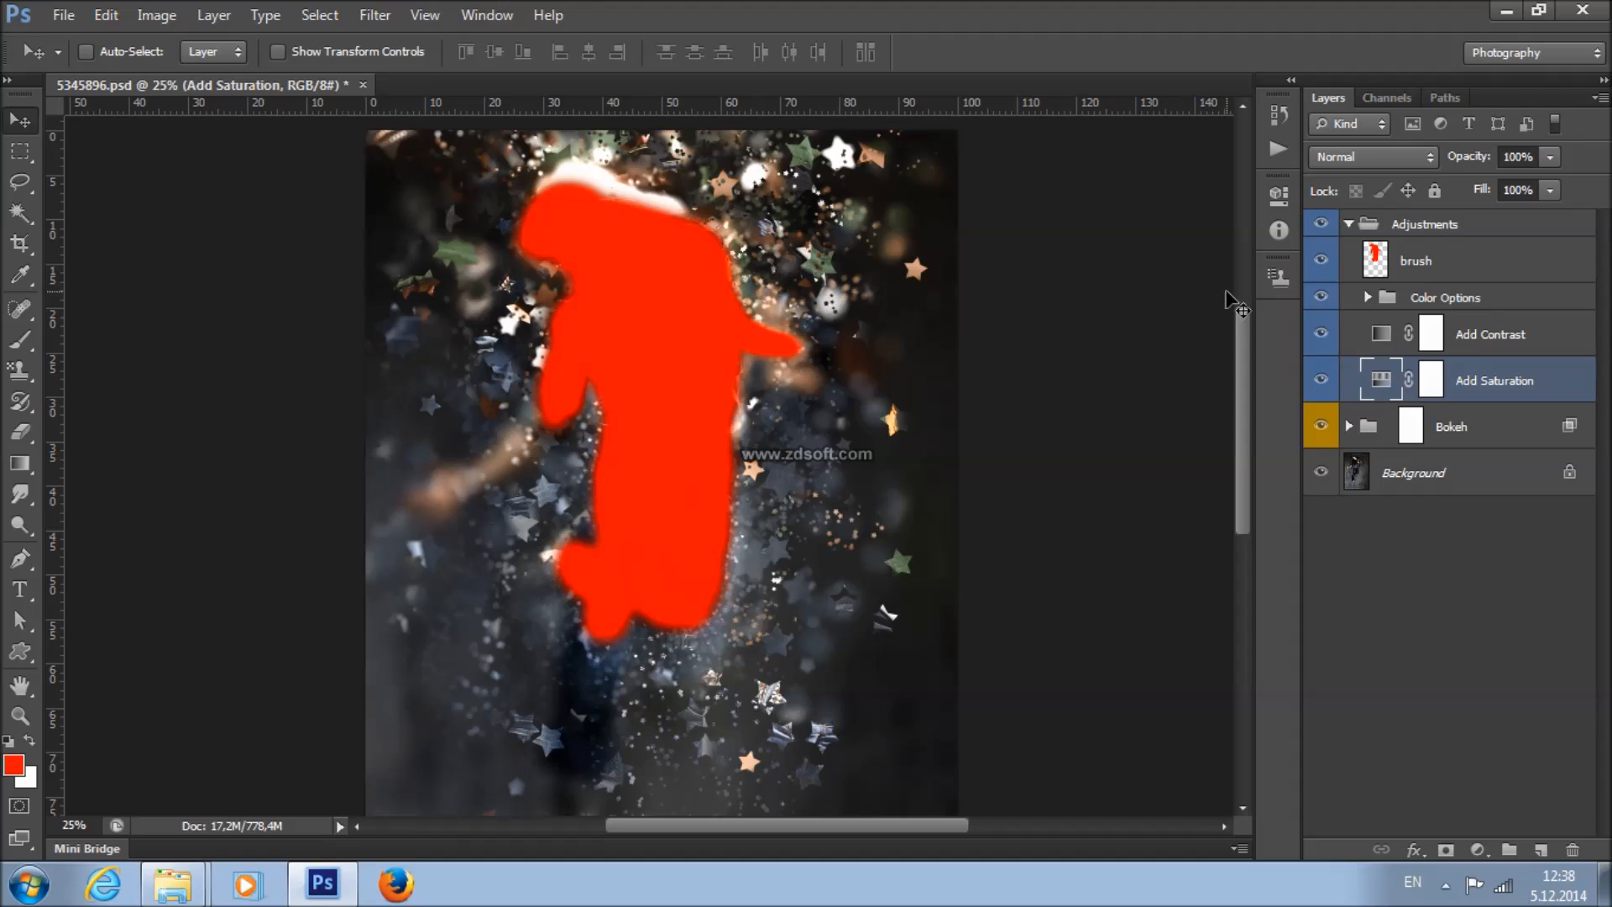
{"action": "left_click", "coordinate": [1320, 261]}
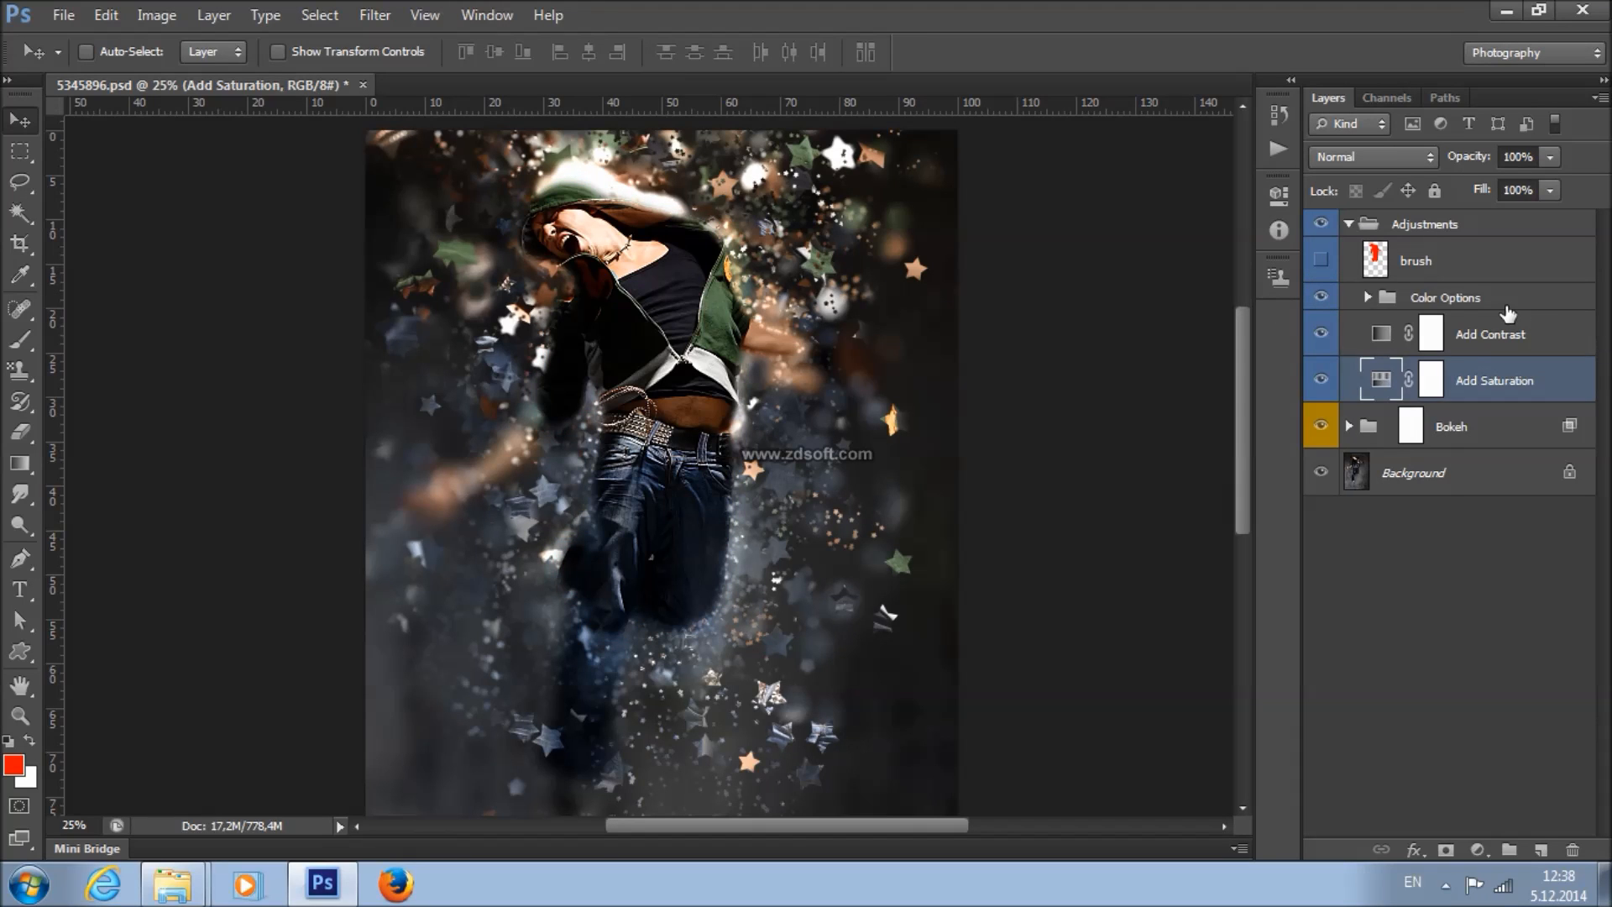
- Compare the image without and with the Add Contrast layer and adjust that layer's opacity
{"action": "left_click", "coordinate": [1509, 333]}
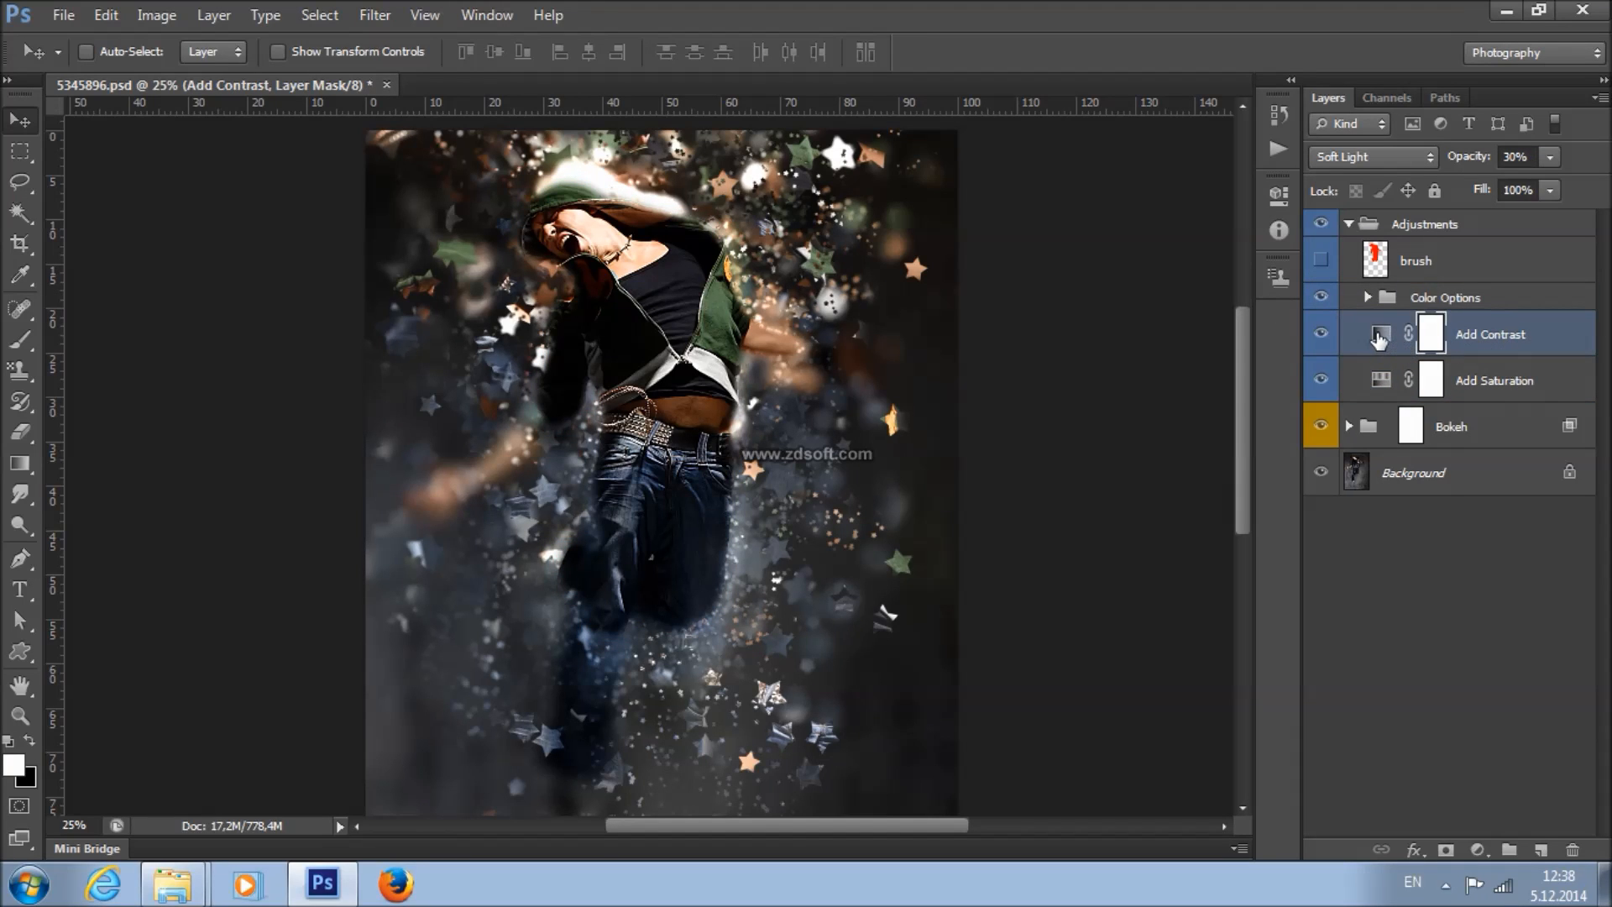
{"action": "left_click", "coordinate": [1320, 336]}
{"action": "left_click", "coordinate": [1321, 336]}
{"action": "left_click", "coordinate": [1549, 158]}
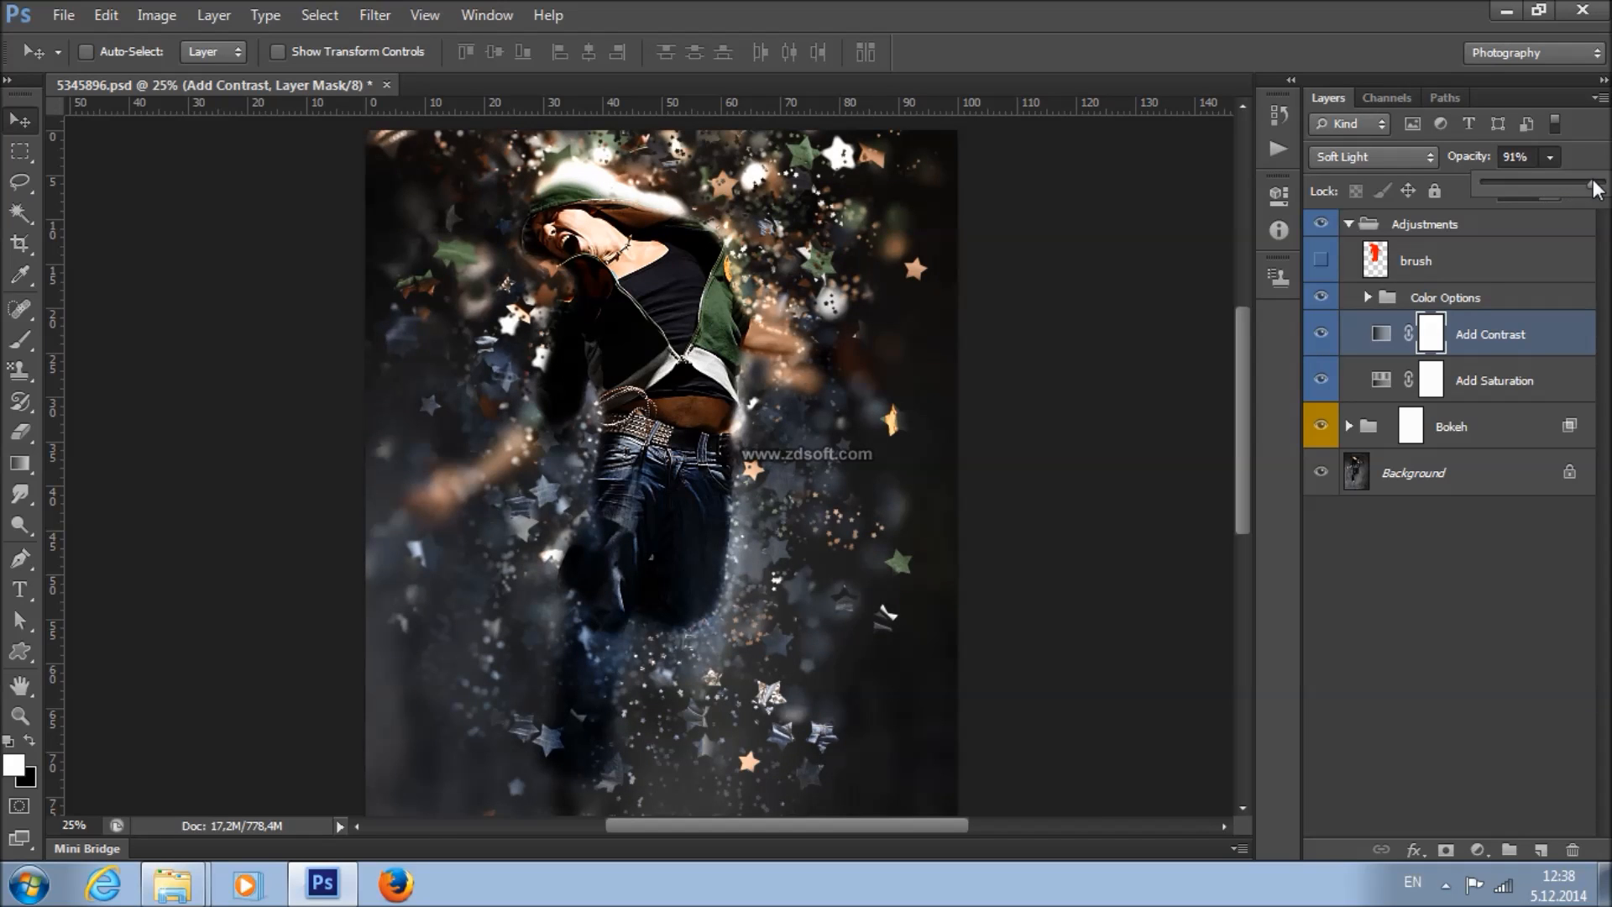
{"action": "left_click_drag", "start_coordinate": [1519, 184], "coordinate": [1504, 183]}
- Raise the Add Saturation layer's saturation to +41
{"action": "left_click", "coordinate": [1431, 382]}
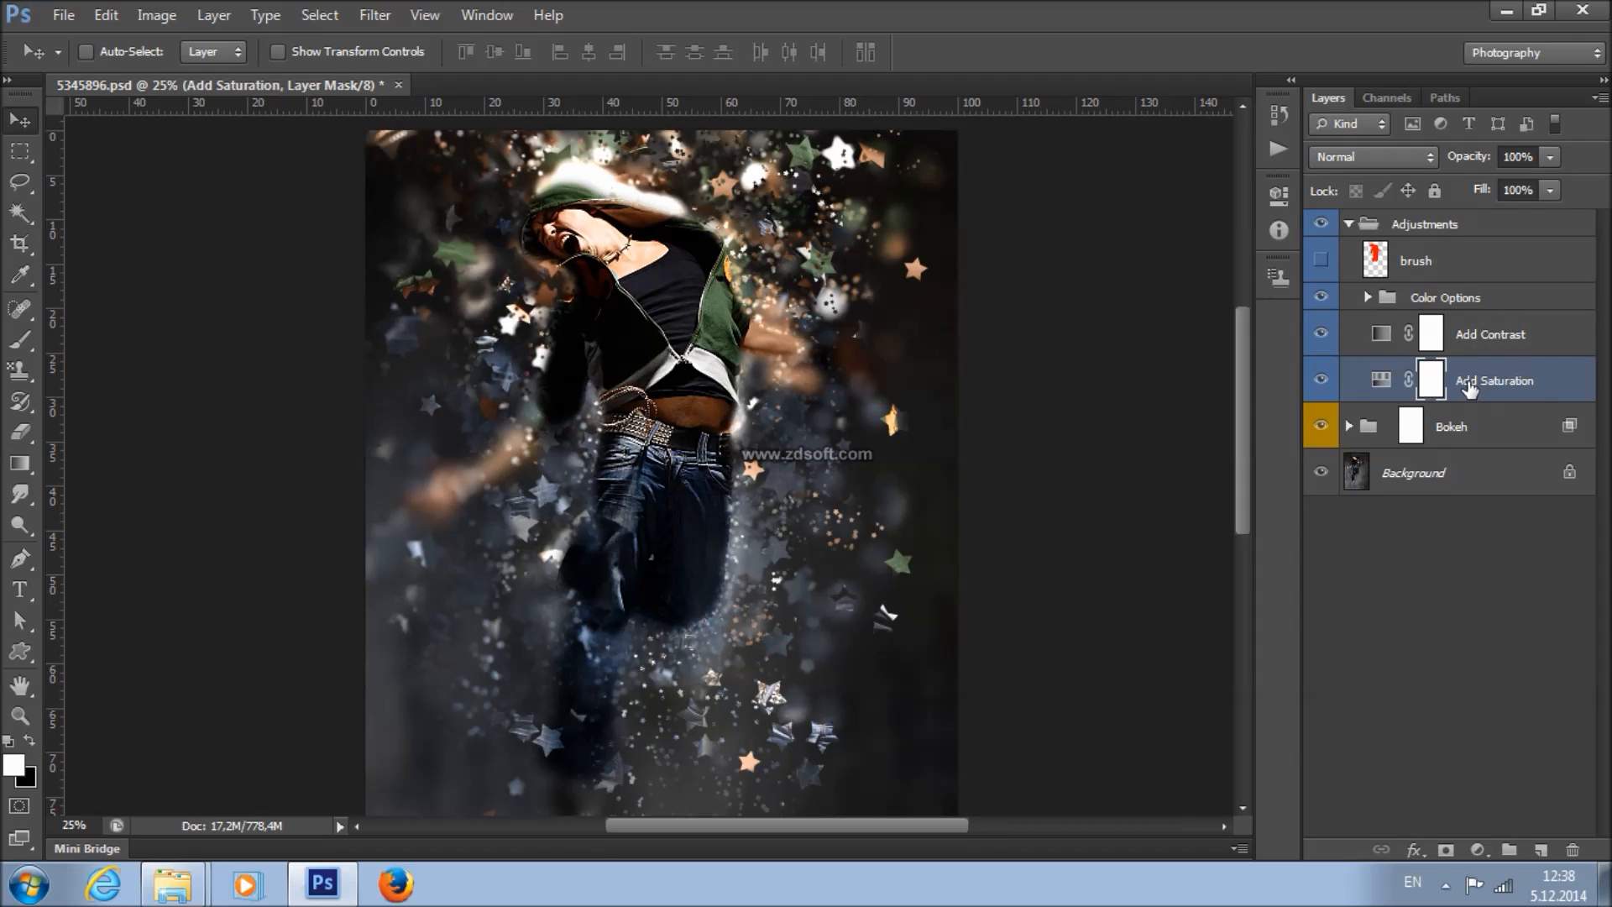
{"action": "double_click", "coordinate": [1381, 382]}
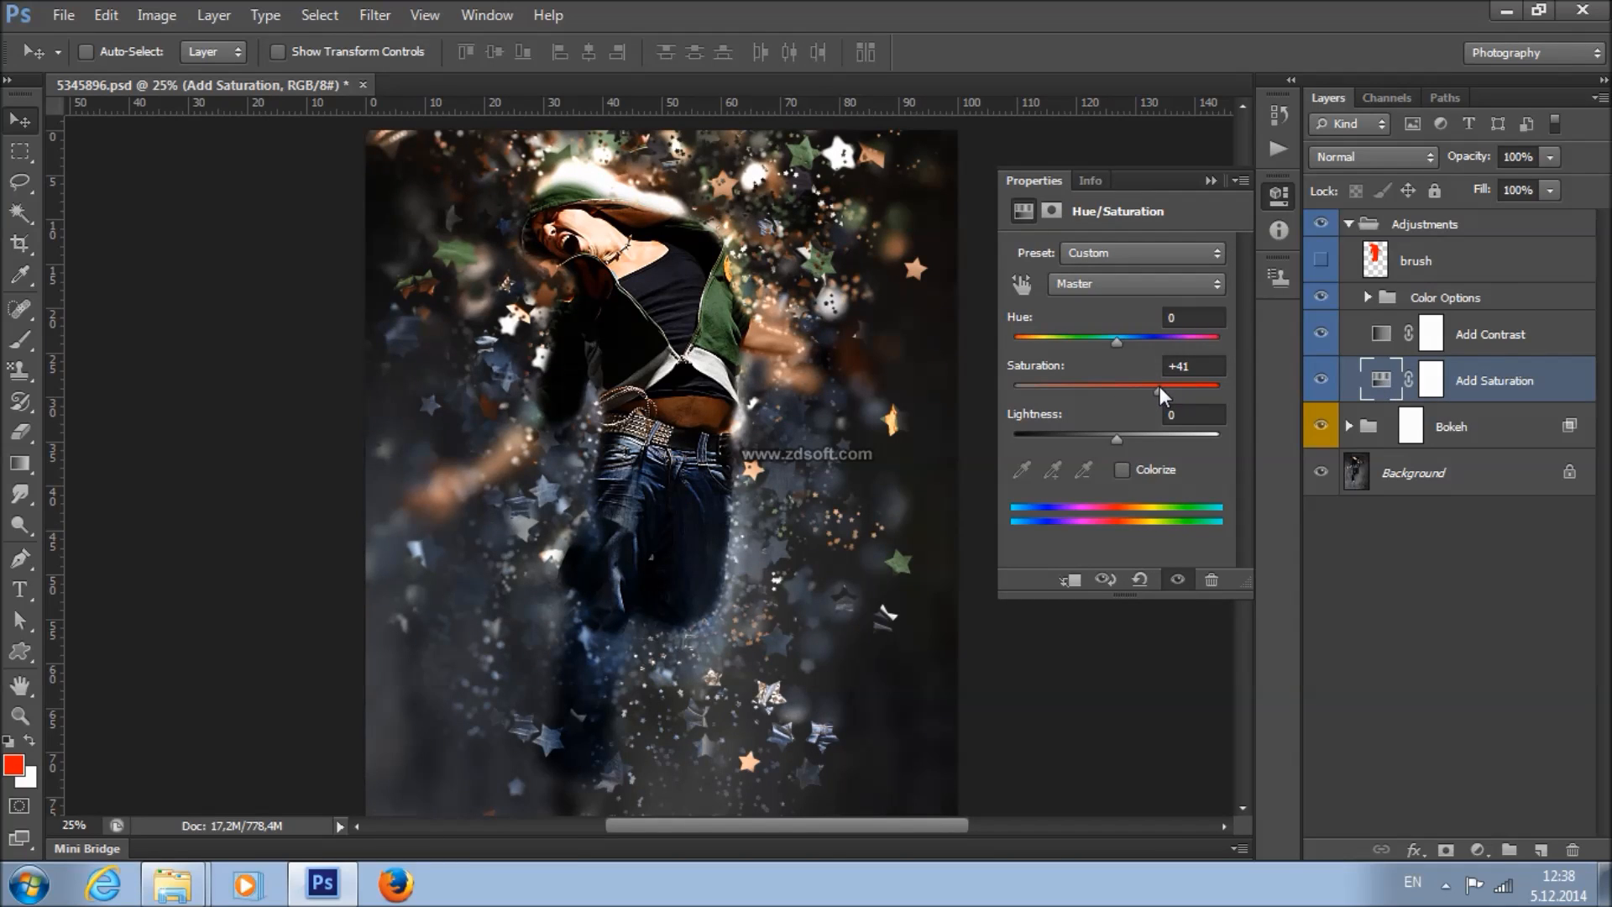
{"action": "left_click", "coordinate": [1211, 181]}
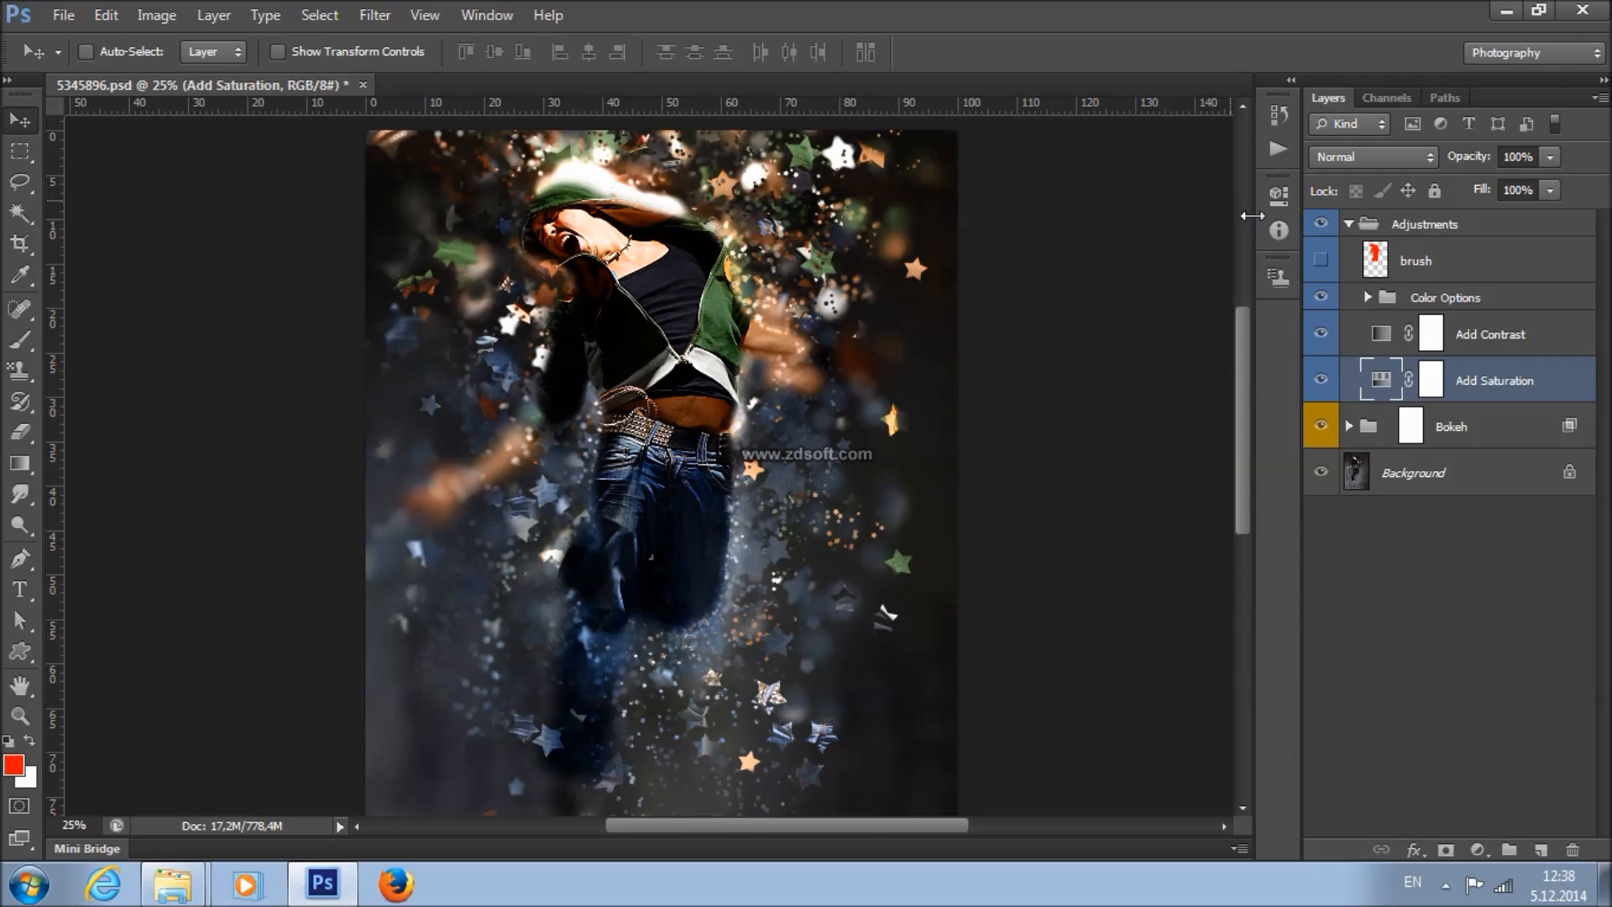
- Expand the Color Options group and preview Color Option 23 and Color Option 22 one at a time
{"action": "left_click", "coordinate": [1451, 301]}
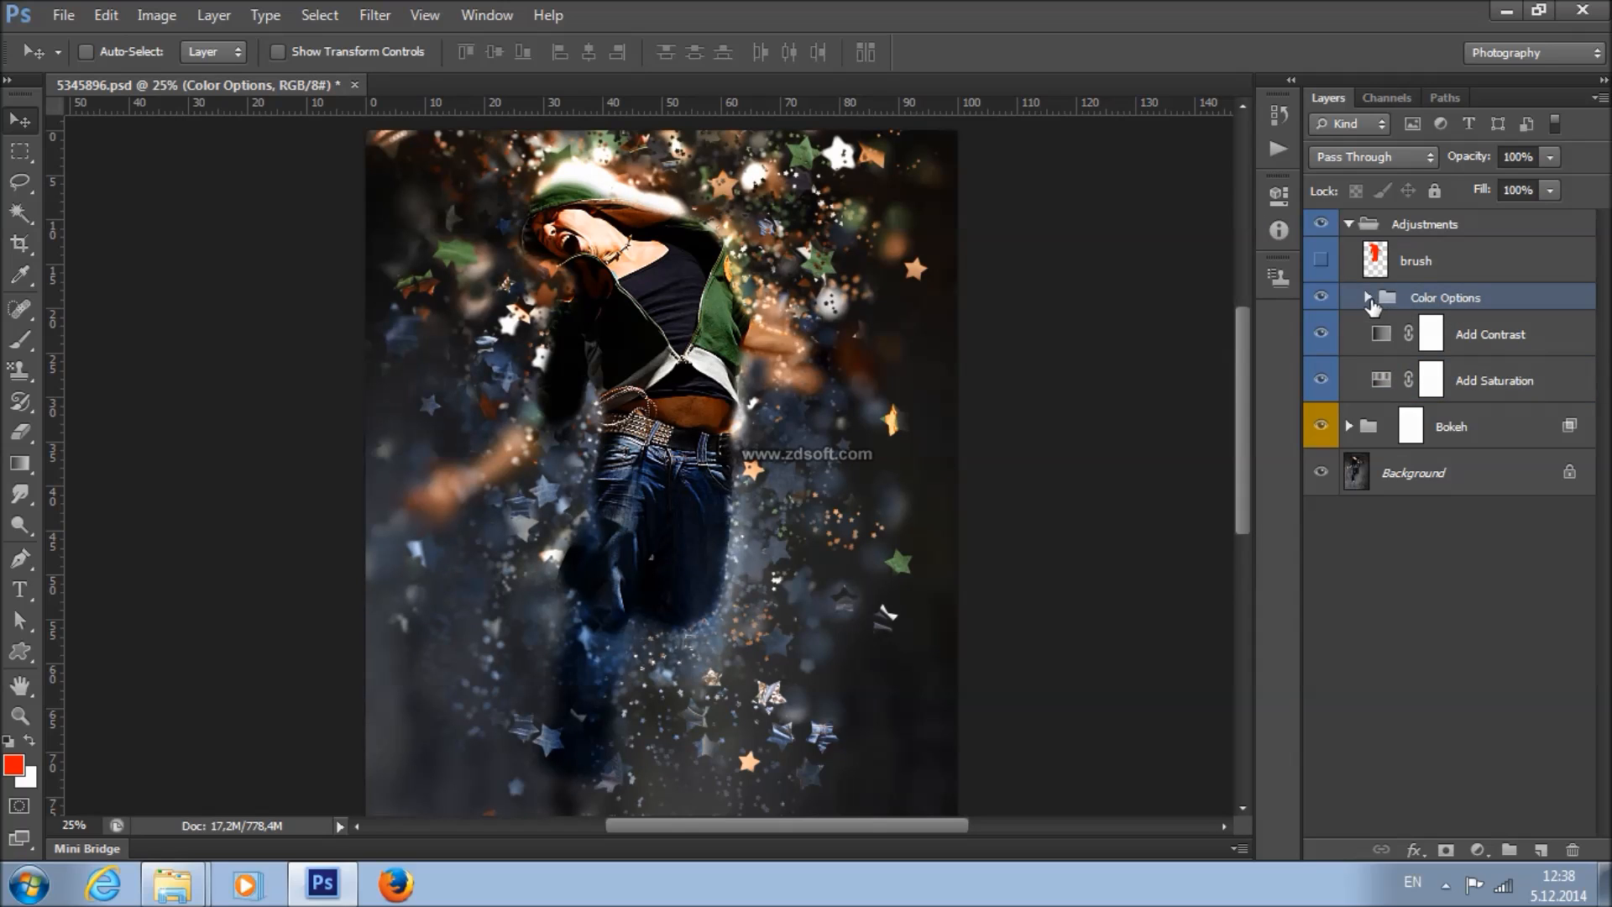
{"action": "left_click", "coordinate": [1368, 298]}
{"action": "mouse_move", "coordinate": [1604, 285]}
{"action": "left_mouse_down"}
{"action": "mouse_move", "coordinate": [1603, 521]}
{"action": "mouse_move", "coordinate": [1603, 285]}
{"action": "left_mouse_up"}
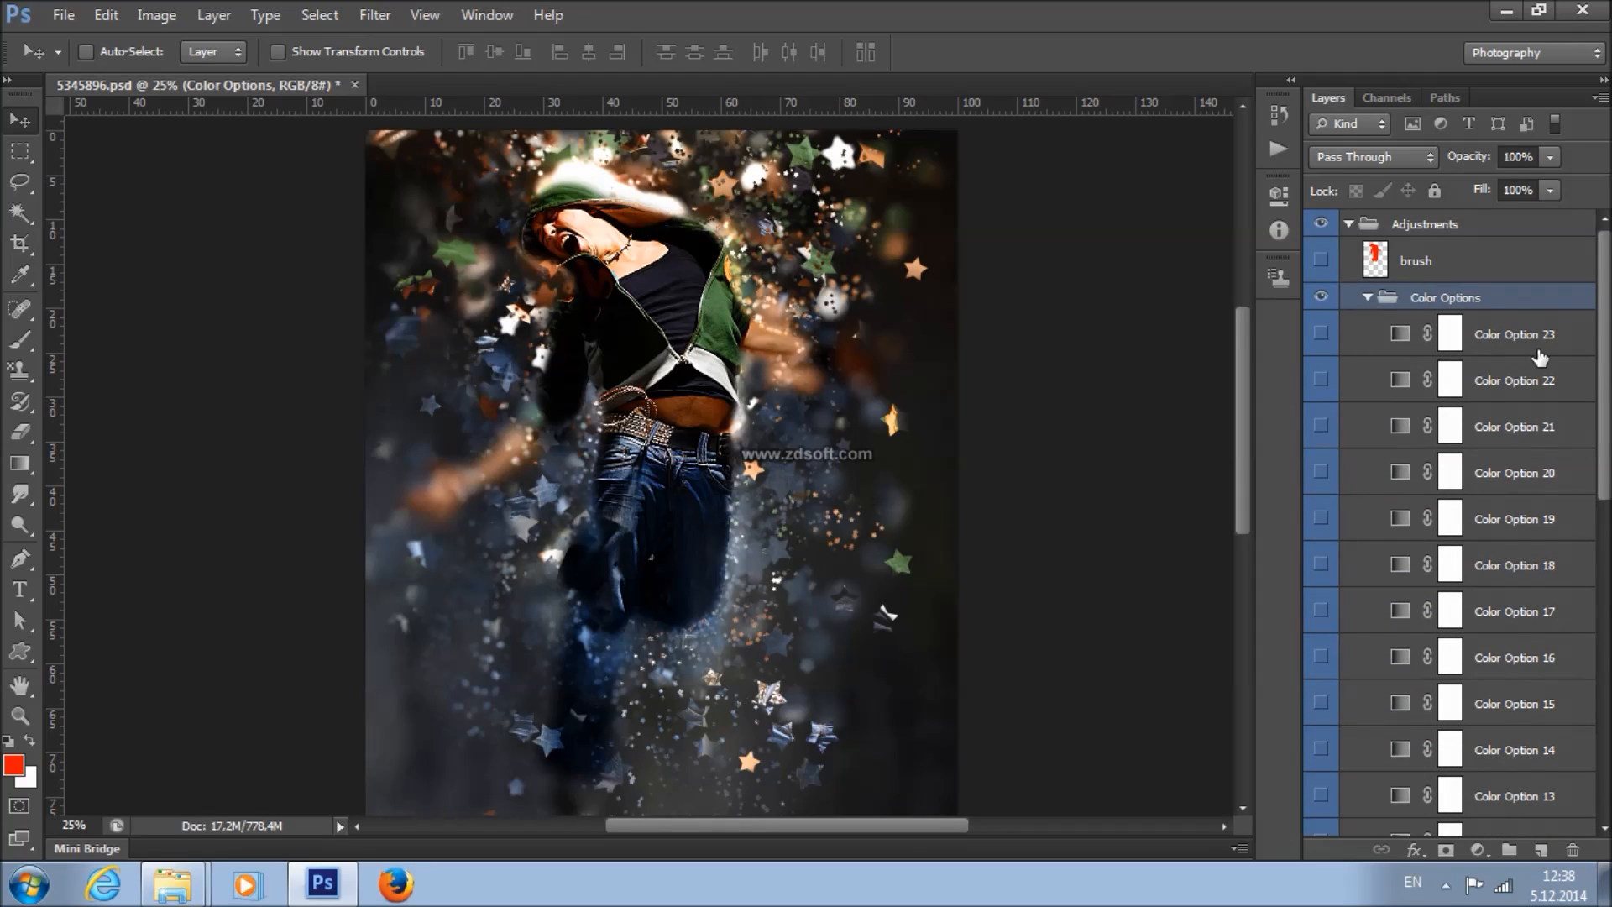
{"action": "left_click", "coordinate": [1541, 350]}
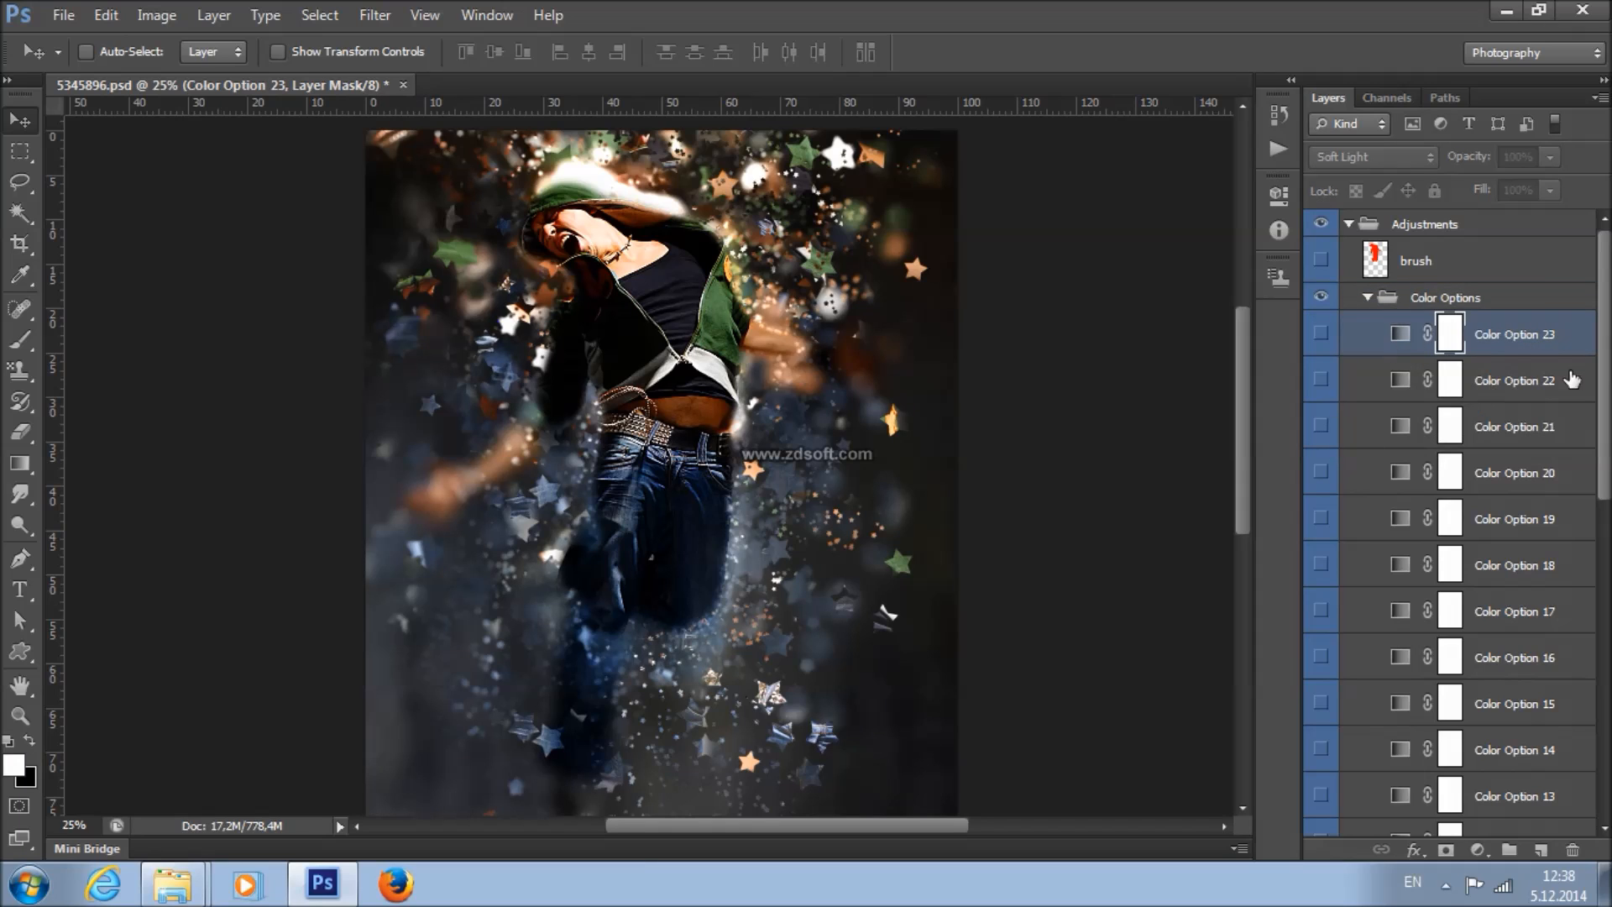
{"action": "left_click", "coordinate": [1320, 333]}
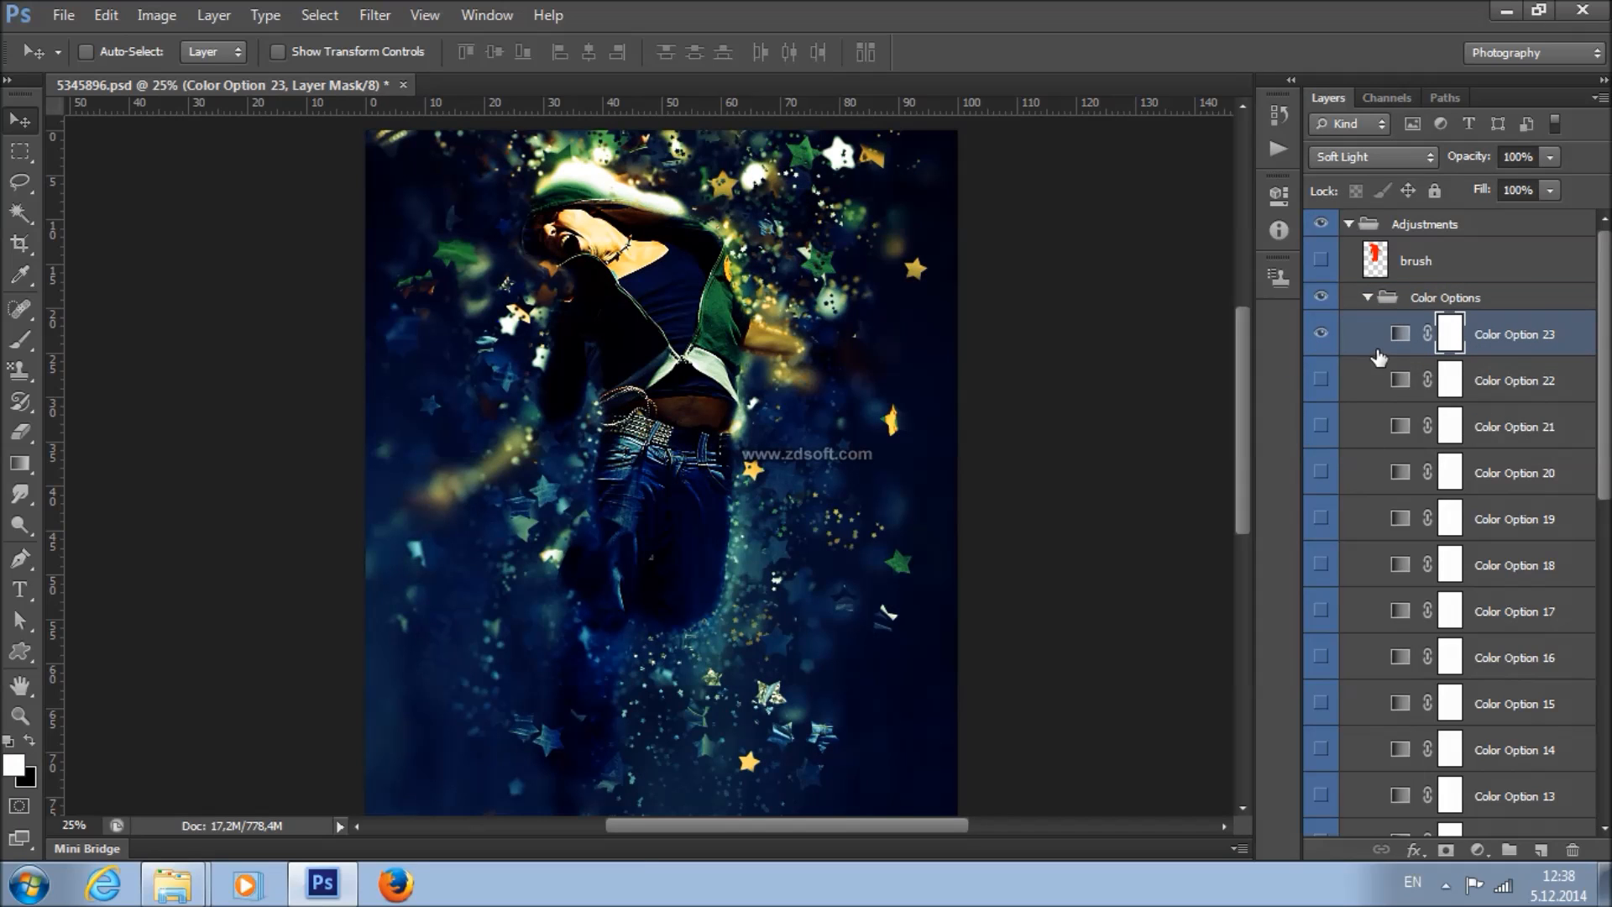
{"action": "left_click", "coordinate": [1322, 335]}
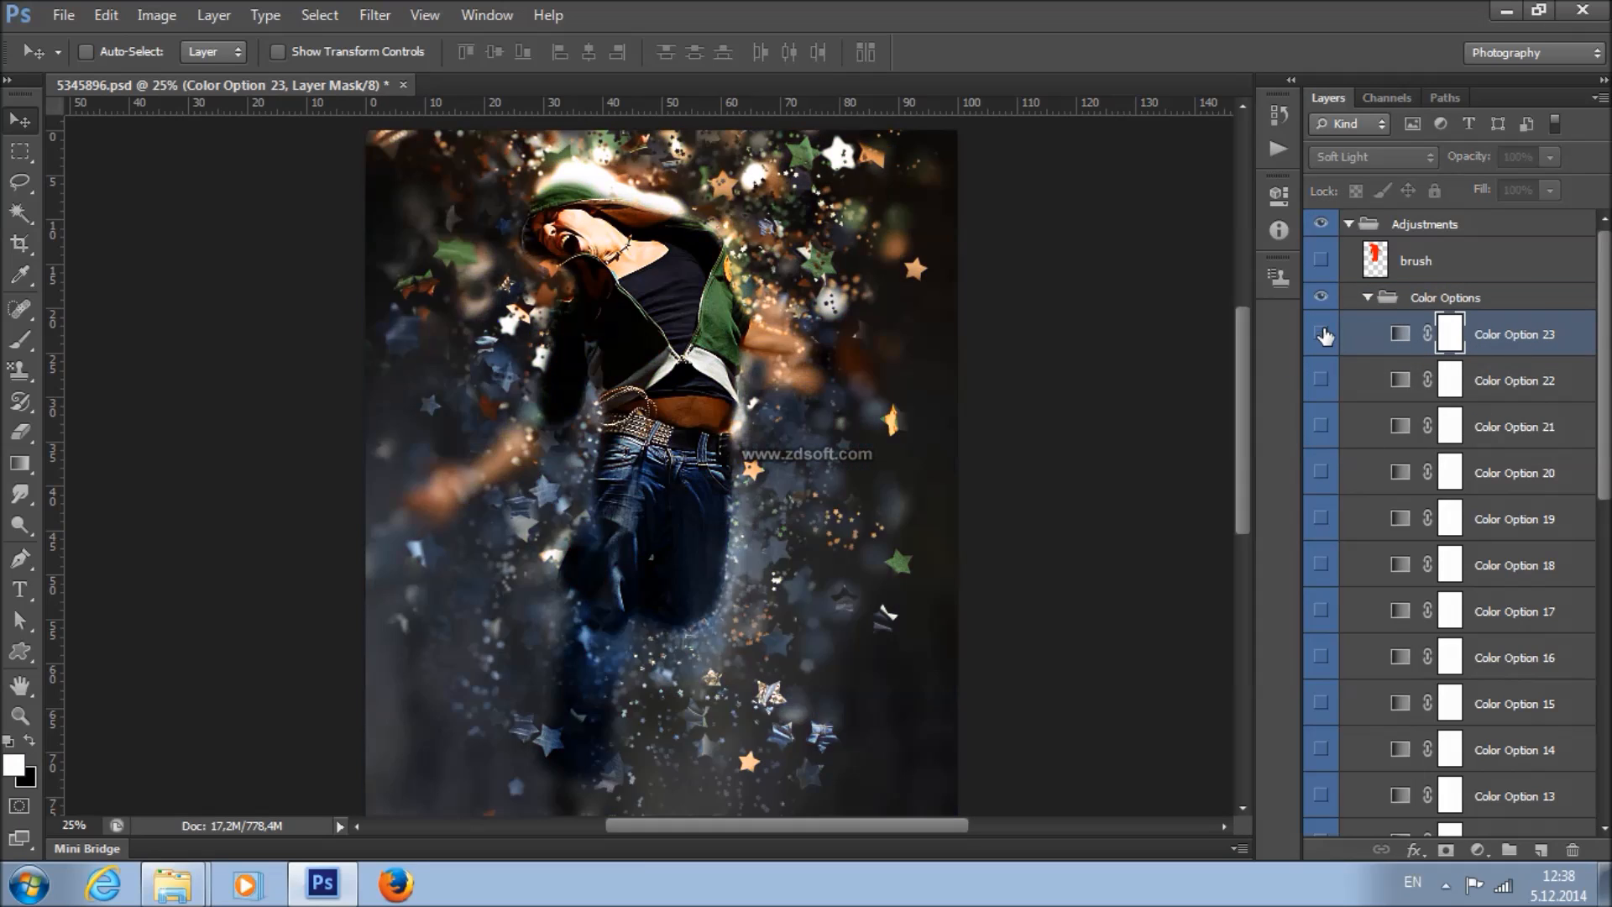
{"action": "left_click", "coordinate": [1517, 381]}
{"action": "left_click", "coordinate": [1323, 381]}
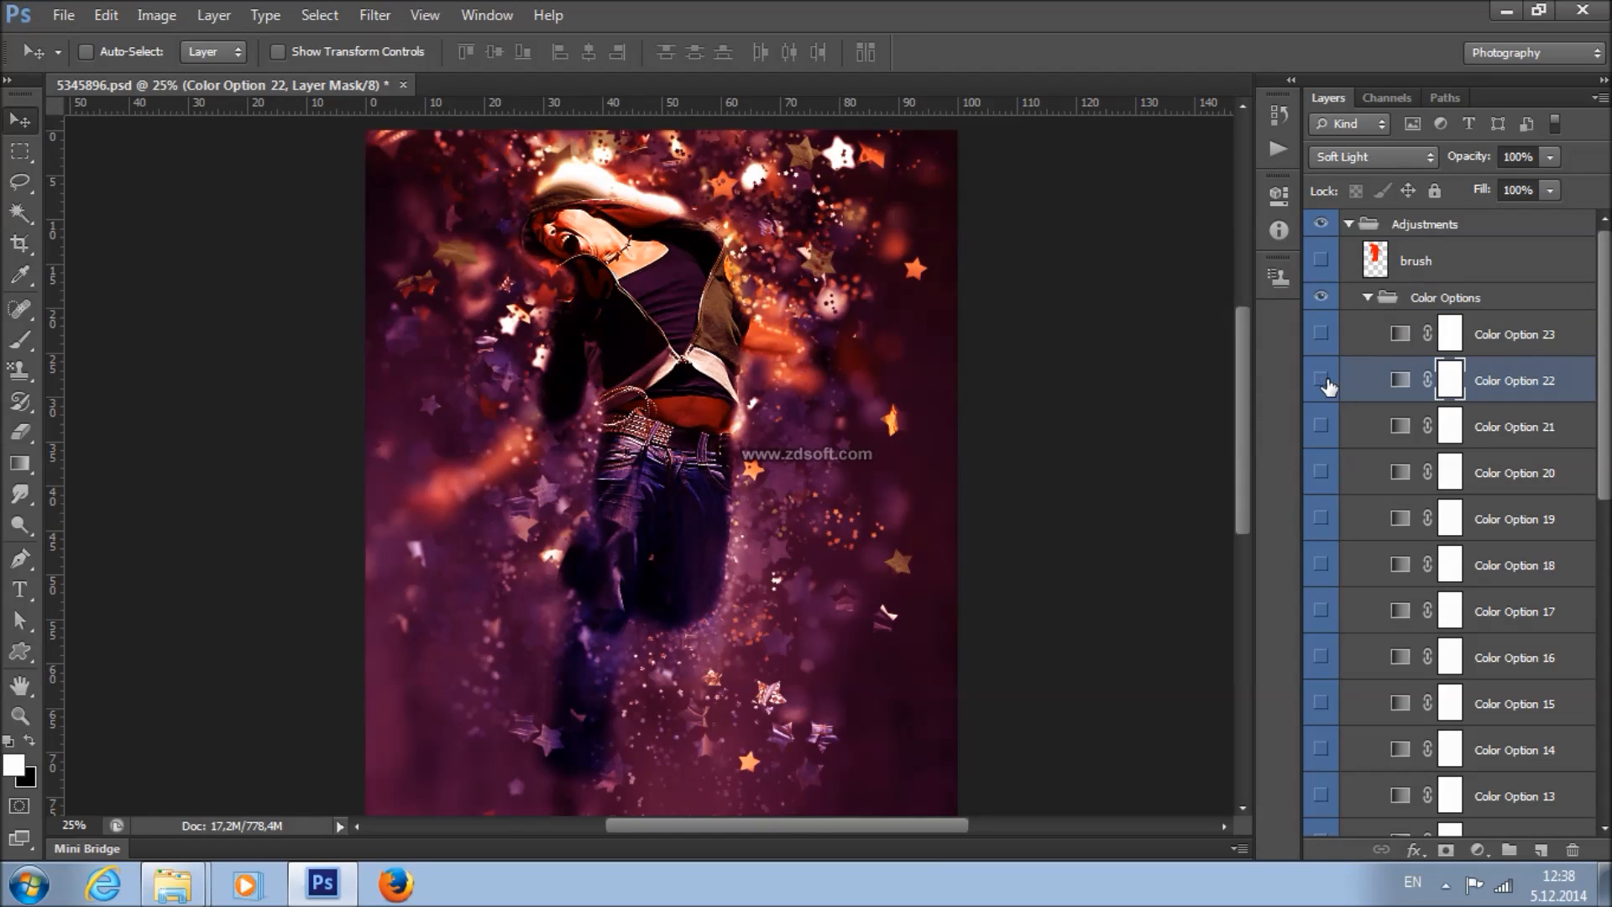
{"action": "left_click", "coordinate": [1322, 382]}
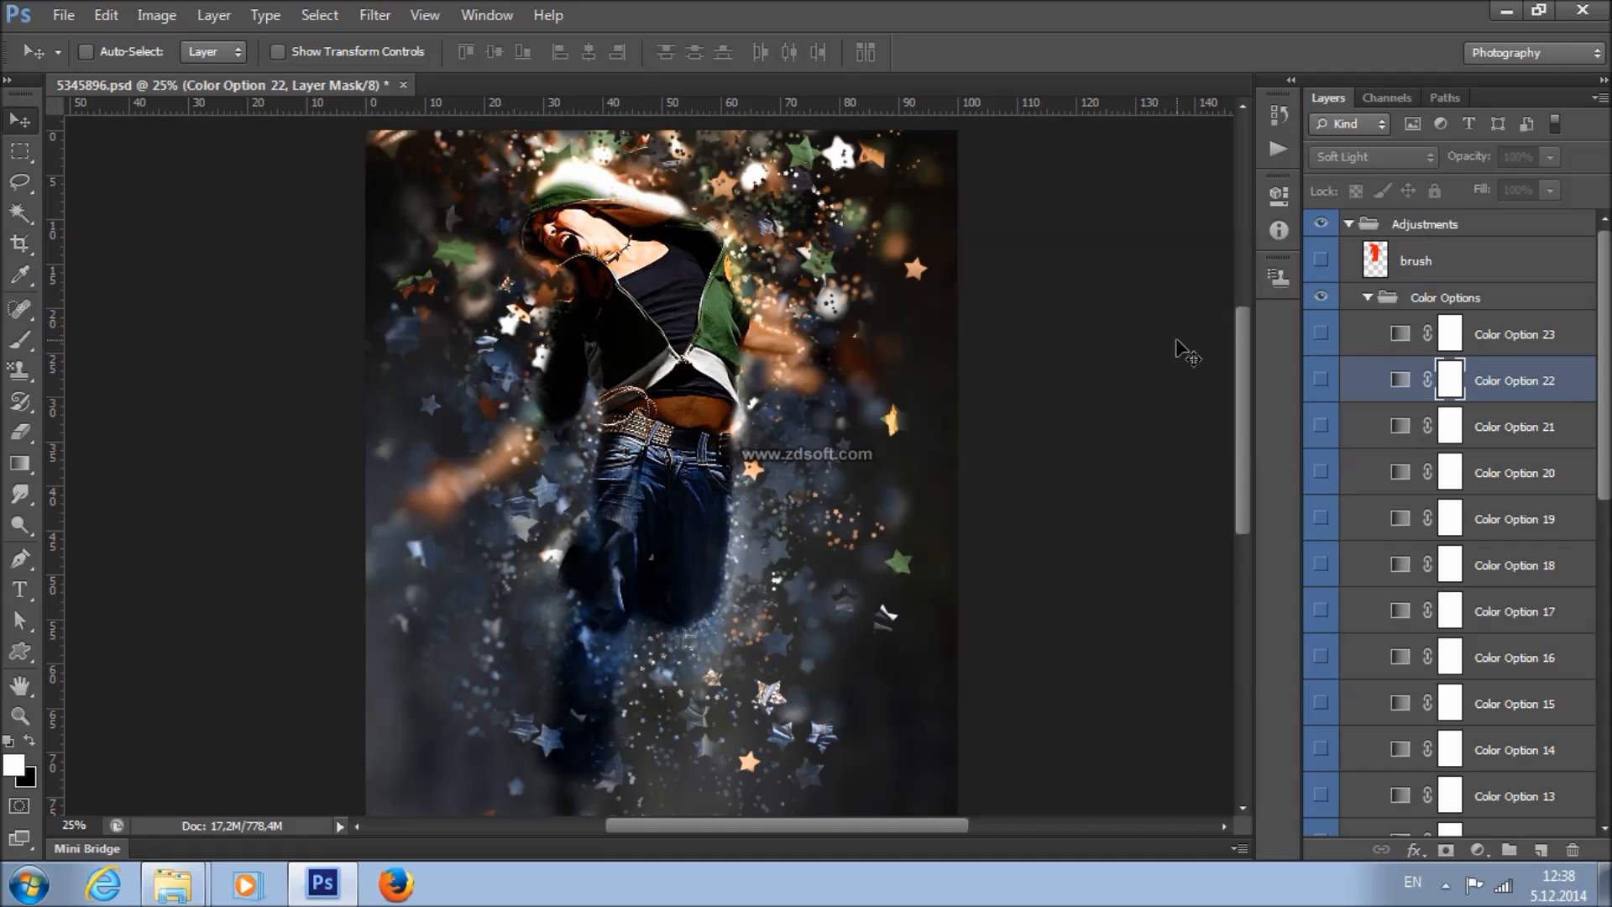
- Turn on Color Option 23 and reduce its opacity to 69%
{"action": "left_click", "coordinate": [1320, 334]}
{"action": "left_click", "coordinate": [1444, 330]}
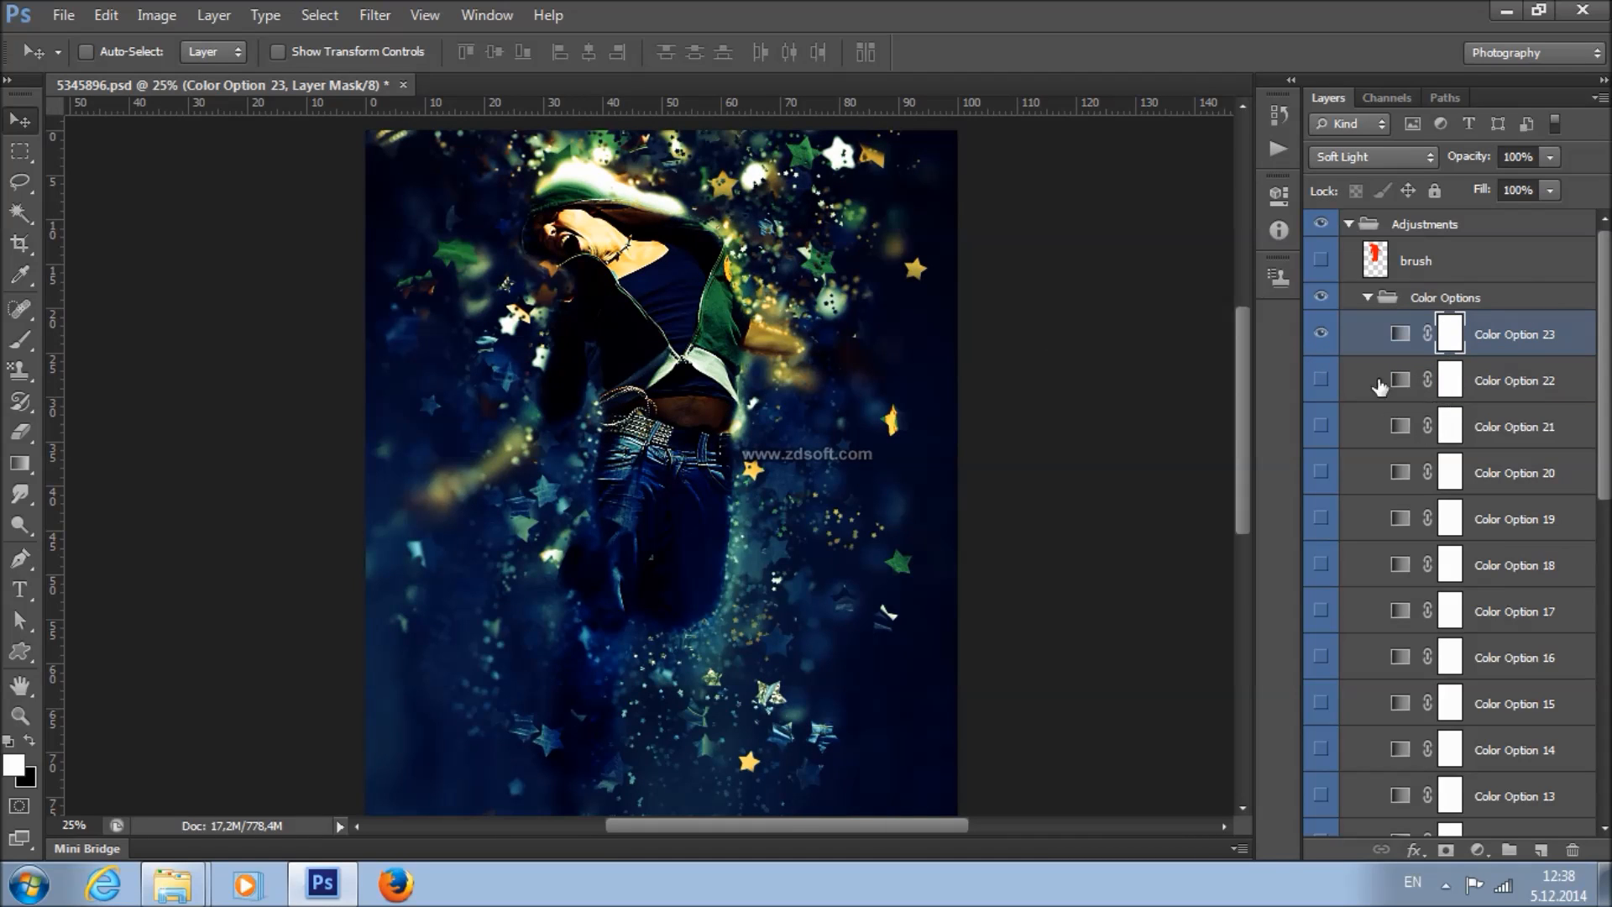
{"action": "left_click", "coordinate": [1549, 158]}
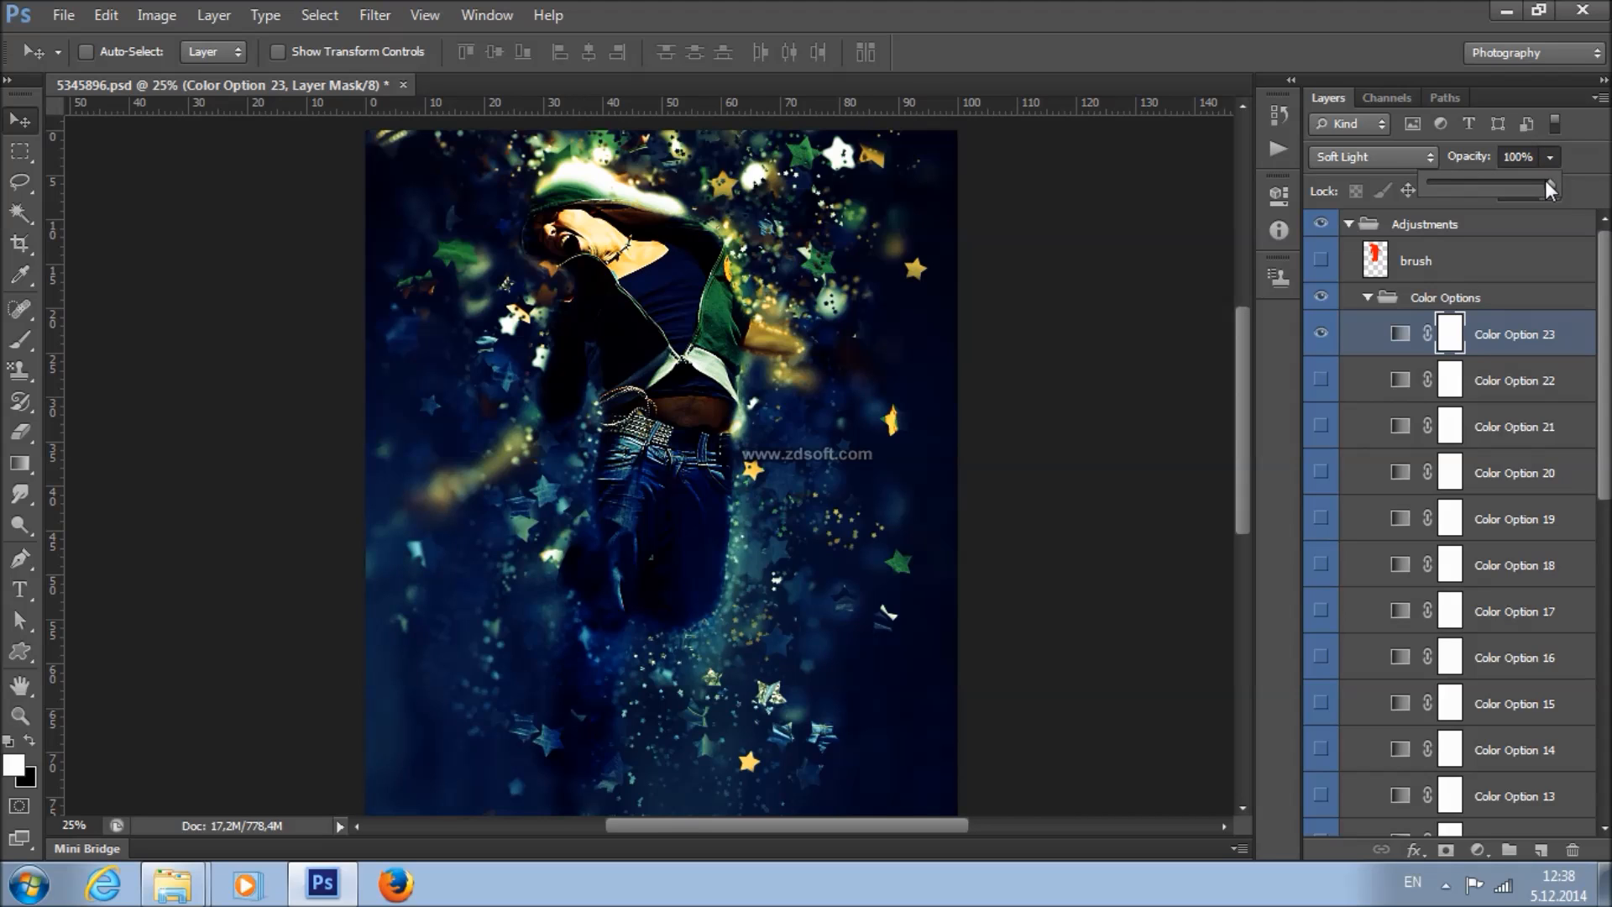
{"action": "left_click_drag", "start_coordinate": [1506, 183], "coordinate": [1521, 180]}
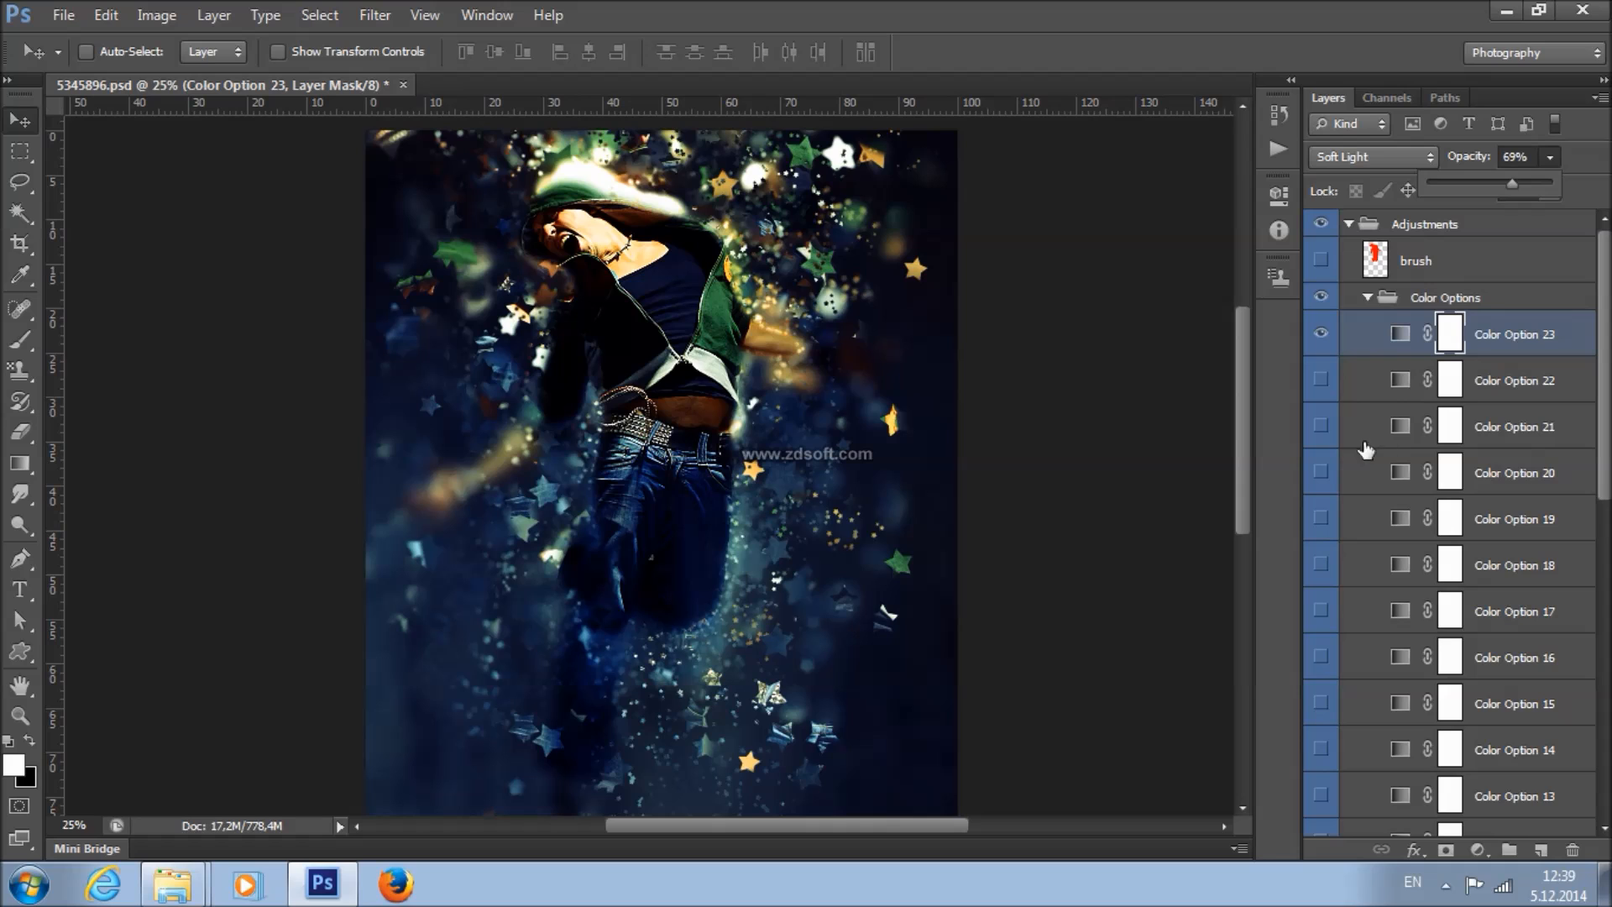
- Try Color Option 21 together with Color Option 23, adjust its opacity and hide it again
{"action": "left_click", "coordinate": [1320, 426]}
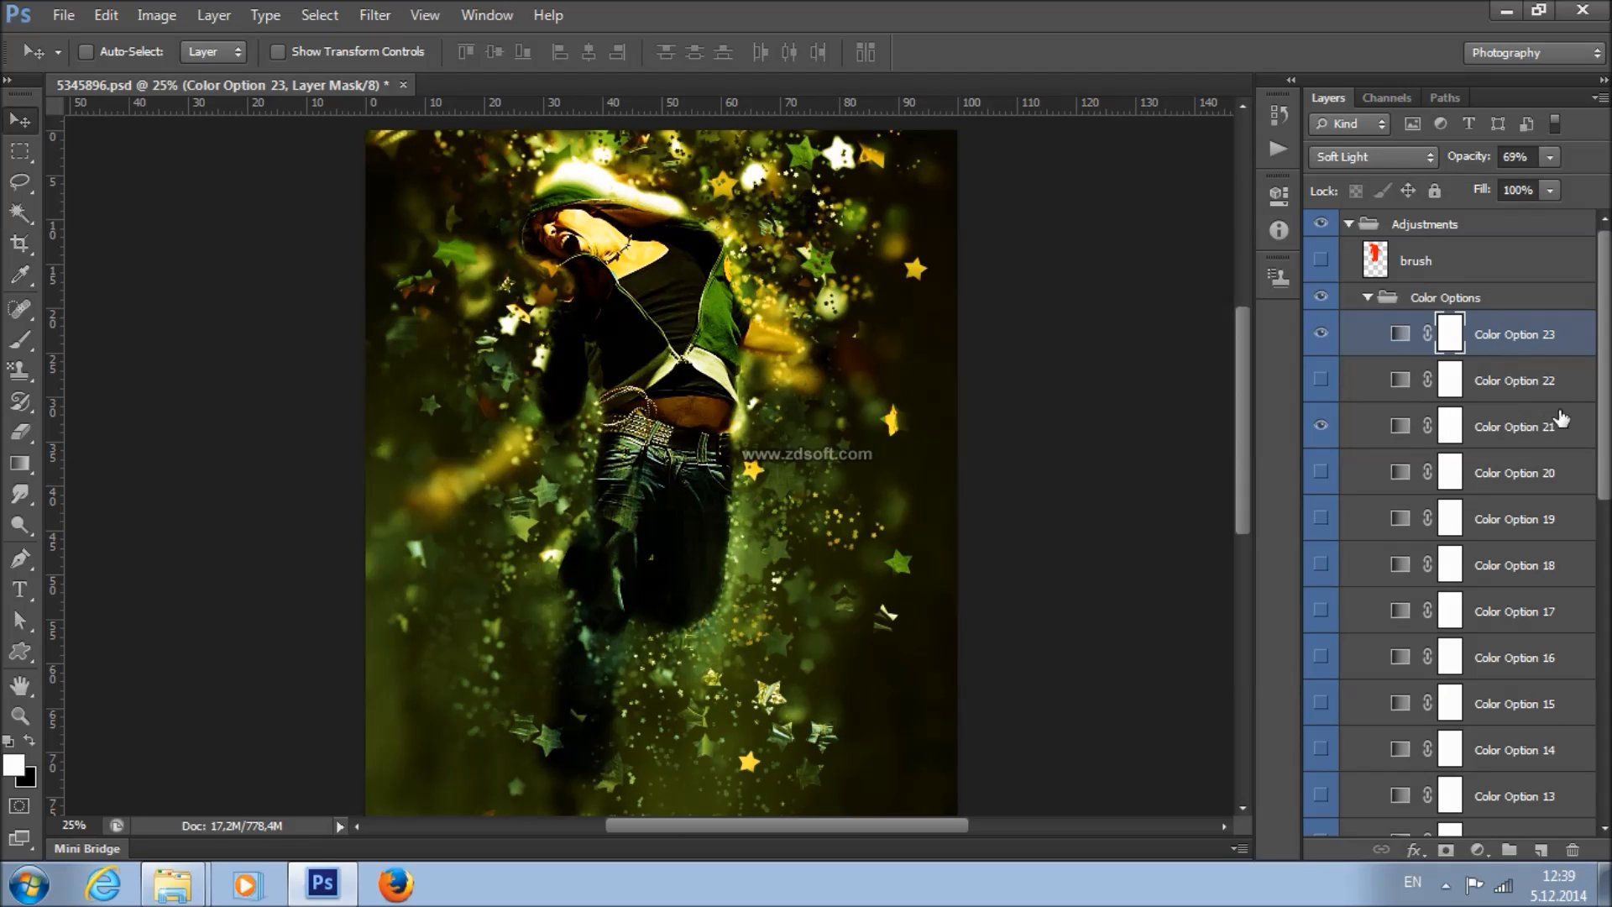
{"action": "left_click", "coordinate": [1557, 420]}
{"action": "left_click", "coordinate": [1549, 157]}
{"action": "left_click_drag", "start_coordinate": [1536, 179], "coordinate": [1454, 177]}
{"action": "left_click", "coordinate": [1400, 426]}
{"action": "left_click", "coordinate": [1320, 426]}
- Set Color Option 23's opacity to 78% and collapse the Color Options and Adjustments groups
{"action": "left_click", "coordinate": [1450, 334]}
{"action": "left_click", "coordinate": [1550, 157]}
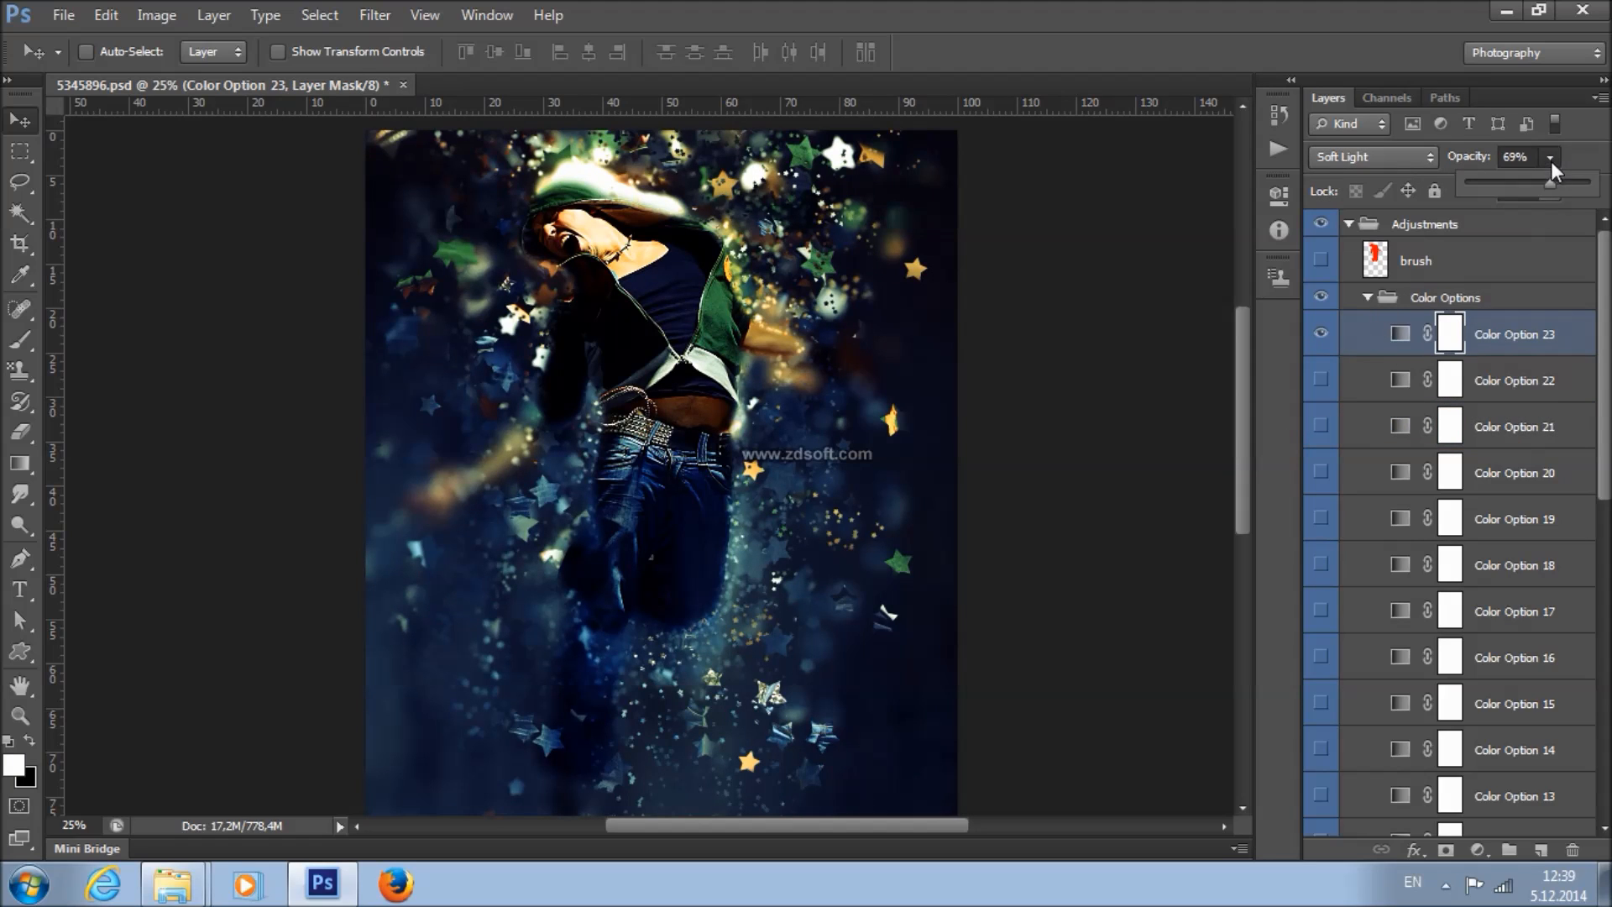
{"action": "left_click_drag", "start_coordinate": [1559, 179], "coordinate": [1563, 179]}
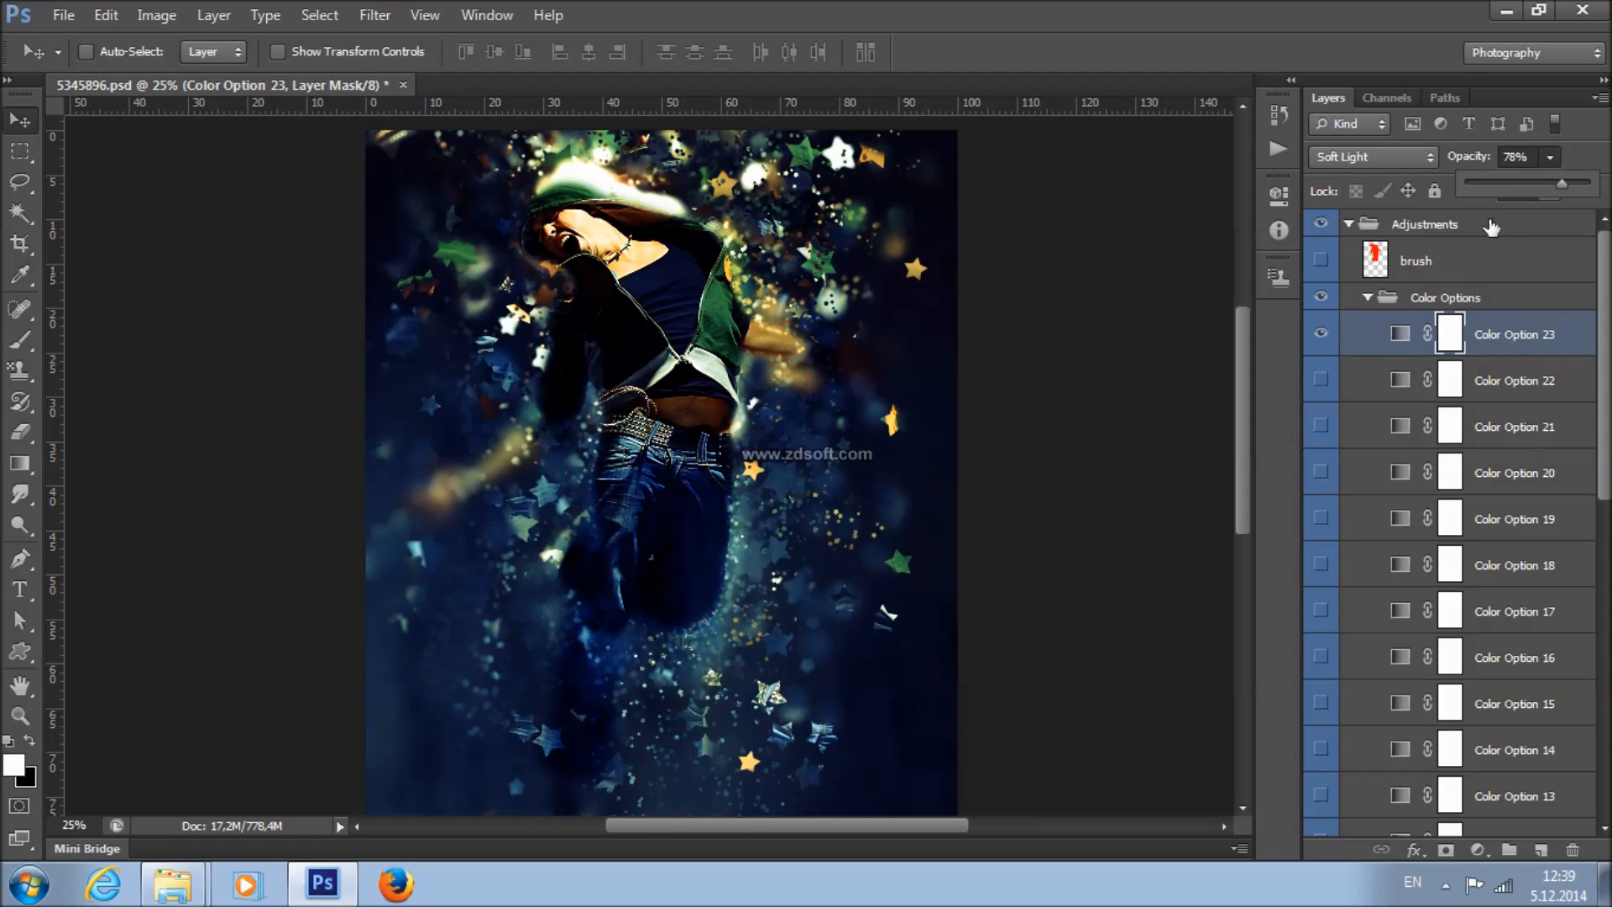
{"action": "left_click", "coordinate": [1367, 298]}
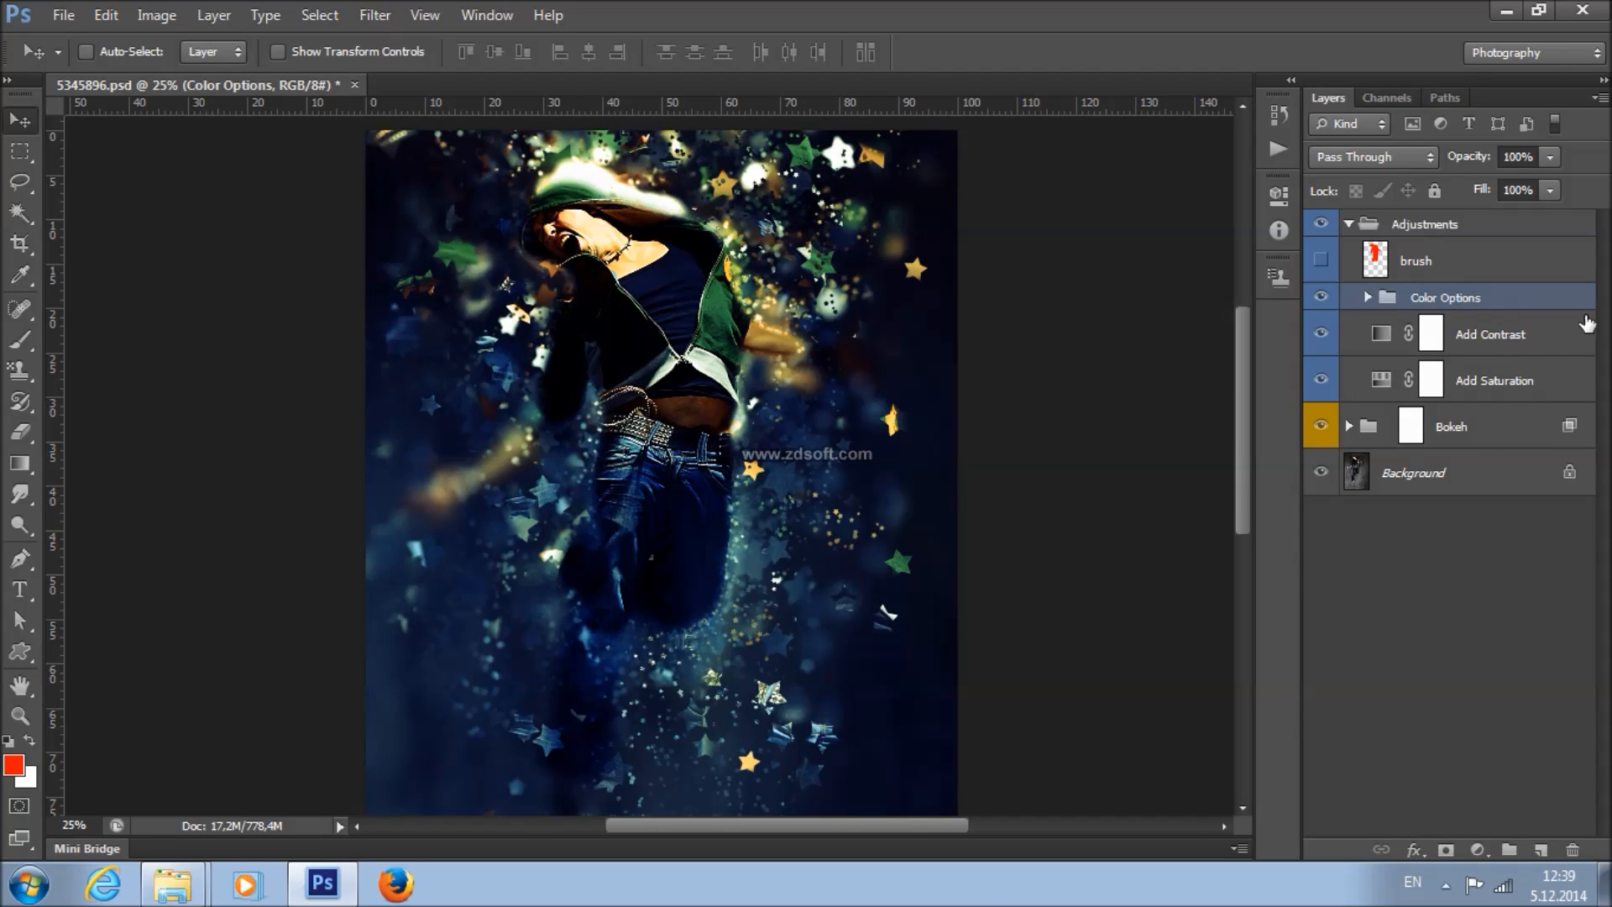
{"action": "left_click", "coordinate": [1349, 223]}
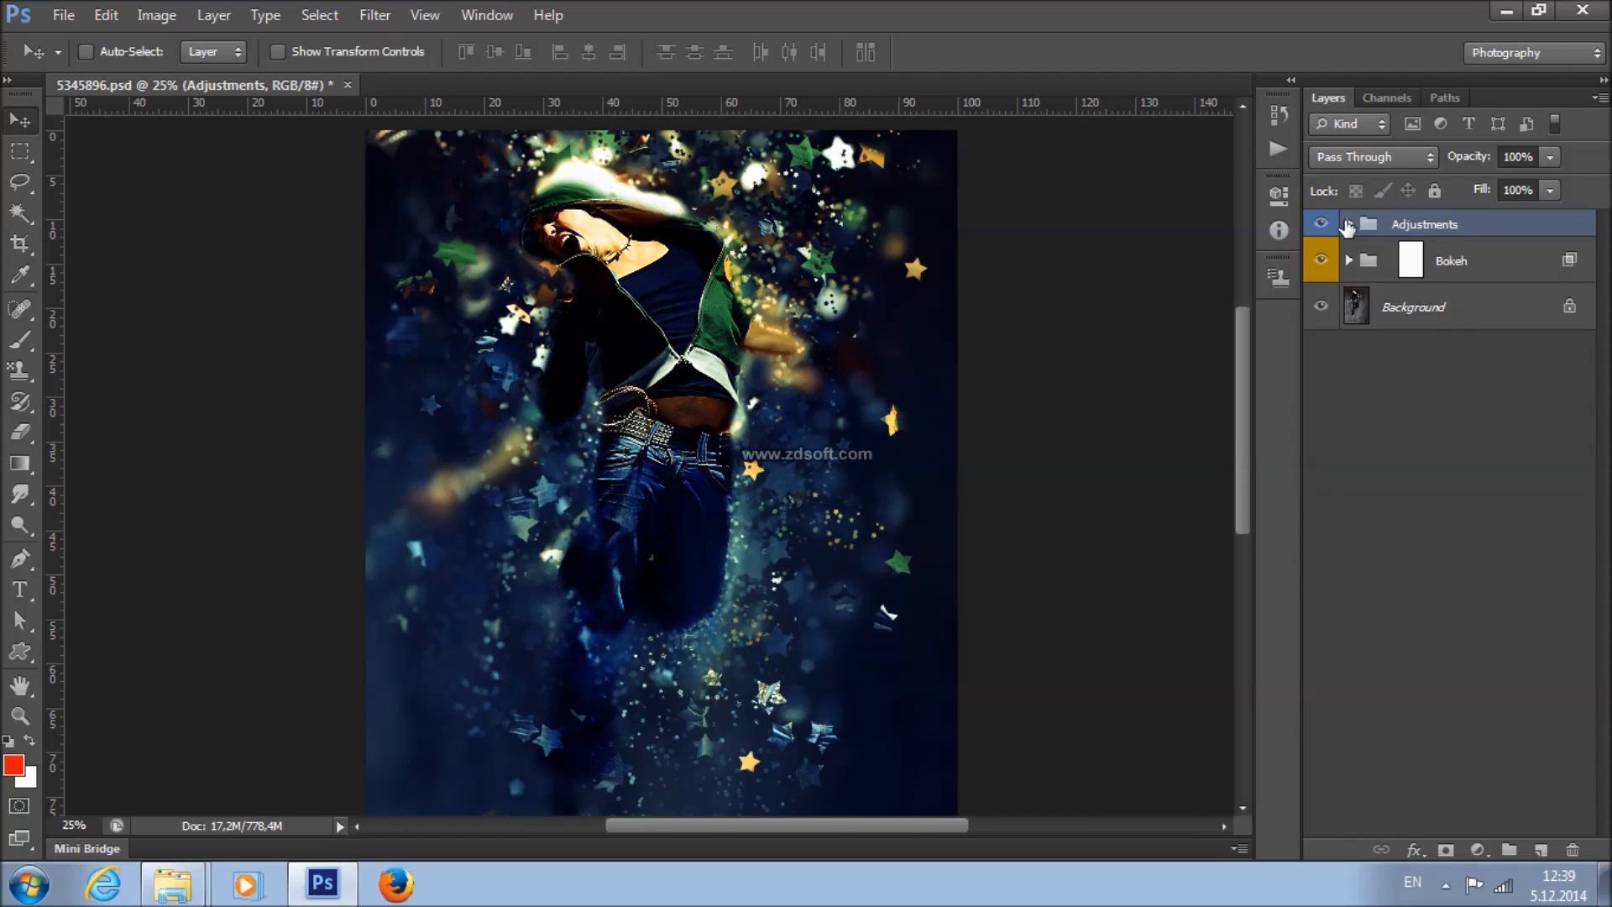
- Paint black on the Bokeh group's mask to hide part of the effect, and paint it back with white
{"action": "left_click", "coordinate": [1448, 262]}
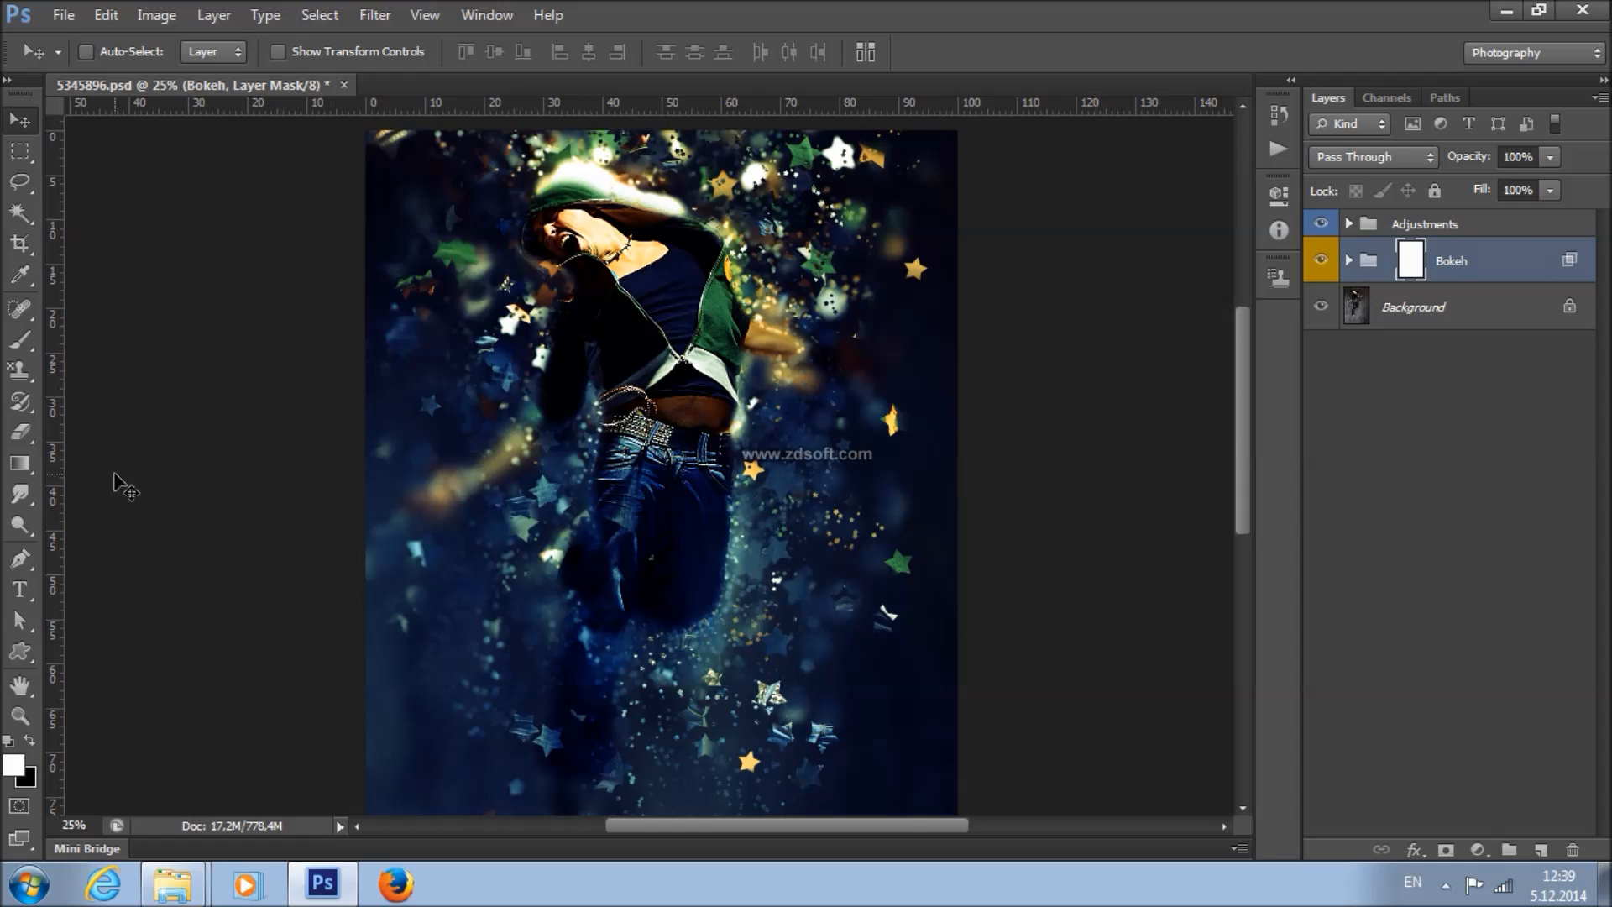
{"action": "left_click", "coordinate": [21, 341]}
{"action": "left_click", "coordinate": [31, 736]}
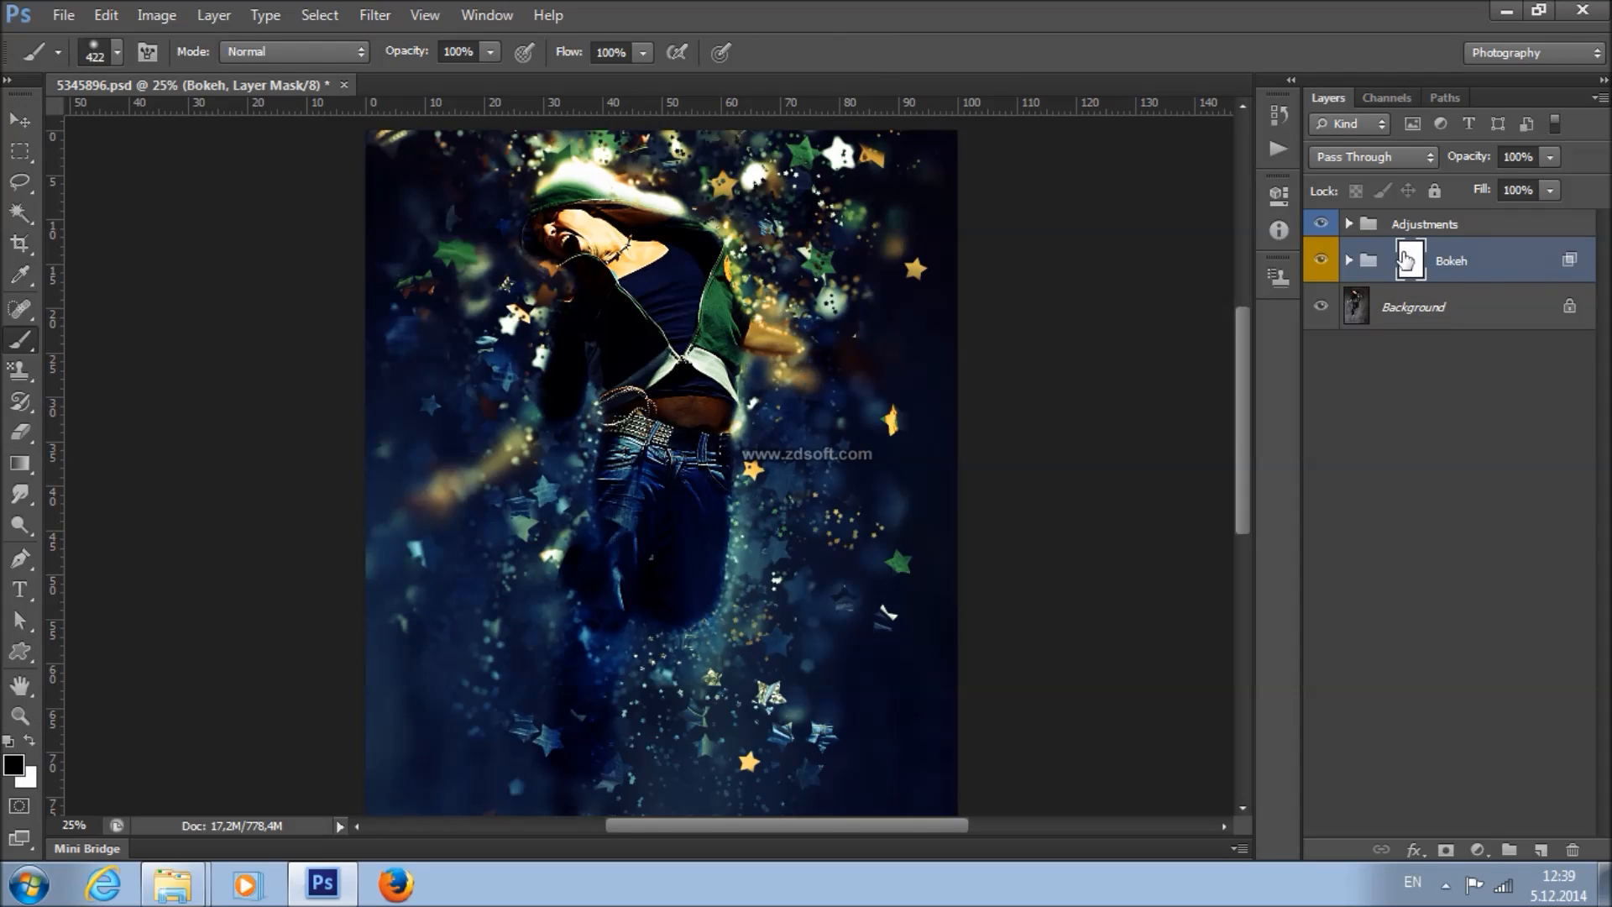
{"action": "mouse_move", "coordinate": [893, 295]}
{"action": "left_mouse_down"}
{"action": "mouse_move", "coordinate": [816, 306]}
{"action": "mouse_move", "coordinate": [789, 273]}
{"action": "mouse_move", "coordinate": [580, 401]}
{"action": "mouse_move", "coordinate": [404, 466]}
{"action": "mouse_move", "coordinate": [420, 509]}
{"action": "mouse_move", "coordinate": [619, 465]}
{"action": "mouse_move", "coordinate": [617, 553]}
{"action": "mouse_move", "coordinate": [835, 520]}
{"action": "mouse_move", "coordinate": [779, 457]}
{"action": "mouse_move", "coordinate": [858, 453]}
{"action": "mouse_move", "coordinate": [872, 560]}
{"action": "mouse_move", "coordinate": [694, 719]}
{"action": "mouse_move", "coordinate": [550, 721]}
{"action": "mouse_move", "coordinate": [479, 671]}
{"action": "mouse_move", "coordinate": [700, 620]}
{"action": "mouse_move", "coordinate": [783, 491]}
{"action": "mouse_move", "coordinate": [591, 220]}
{"action": "mouse_move", "coordinate": [627, 247]}
{"action": "mouse_move", "coordinate": [84, 667]}
{"action": "left_mouse_up"}
{"action": "left_click", "coordinate": [39, 740]}
{"action": "mouse_move", "coordinate": [479, 638]}
{"action": "left_mouse_down"}
{"action": "mouse_move", "coordinate": [414, 677]}
{"action": "mouse_move", "coordinate": [612, 677]}
{"action": "mouse_move", "coordinate": [767, 756]}
{"action": "mouse_move", "coordinate": [1015, 587]}
{"action": "mouse_move", "coordinate": [864, 503]}
{"action": "mouse_move", "coordinate": [479, 467]}
{"action": "mouse_move", "coordinate": [612, 179]}
{"action": "mouse_move", "coordinate": [939, 142]}
{"action": "left_mouse_up"}
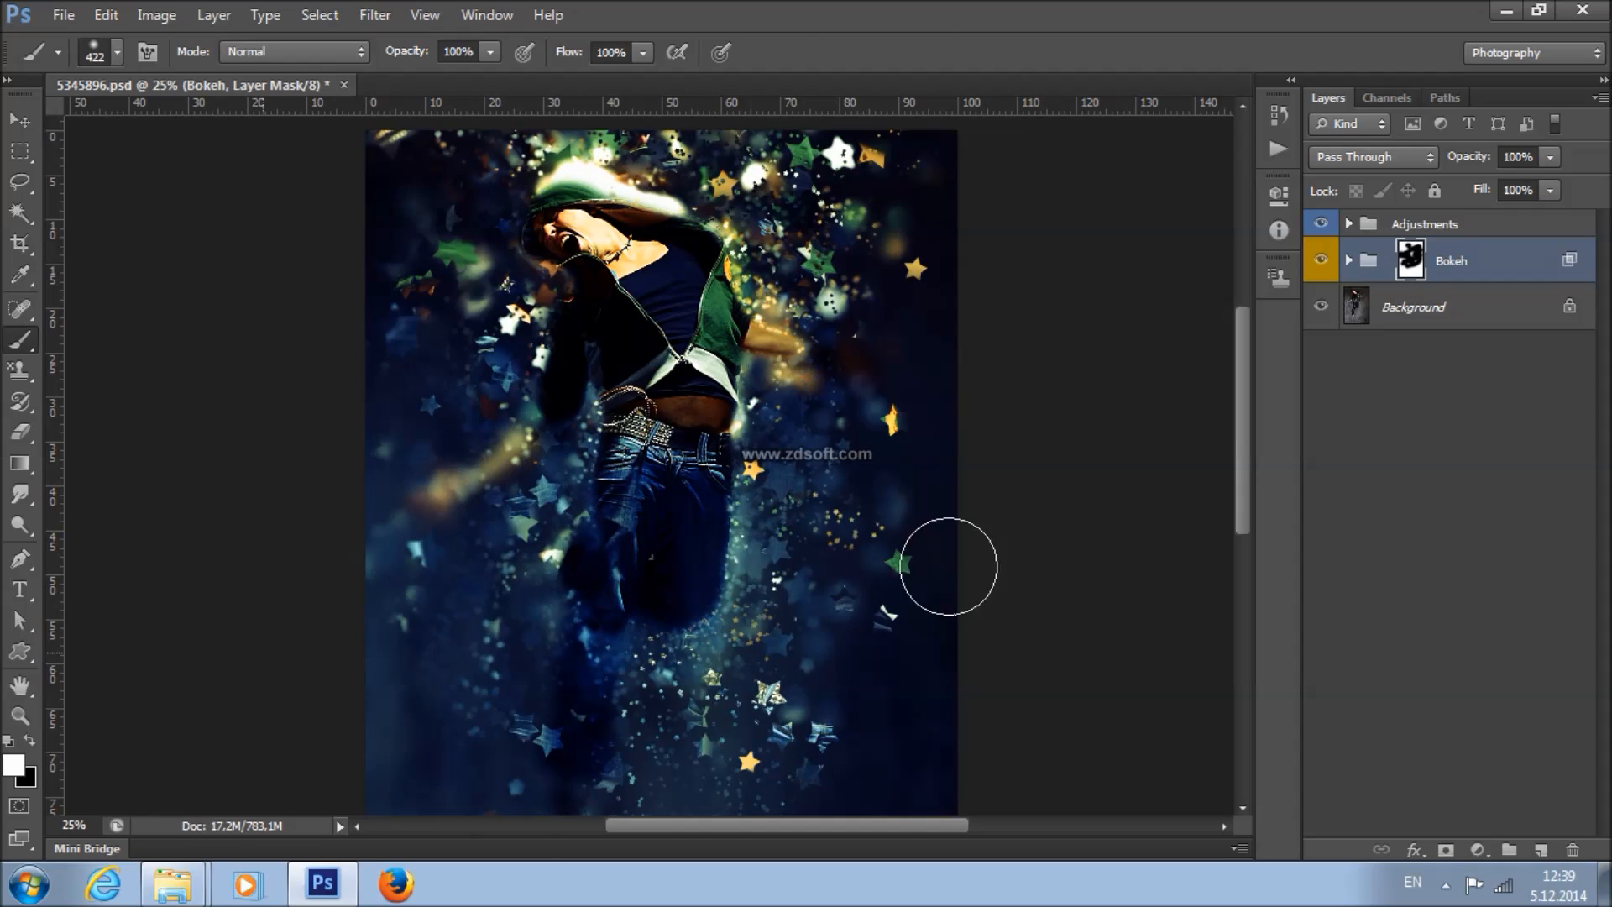
- Expand the Bokeh group and compare the image without and with the Photo group
{"action": "left_click", "coordinate": [1349, 260]}
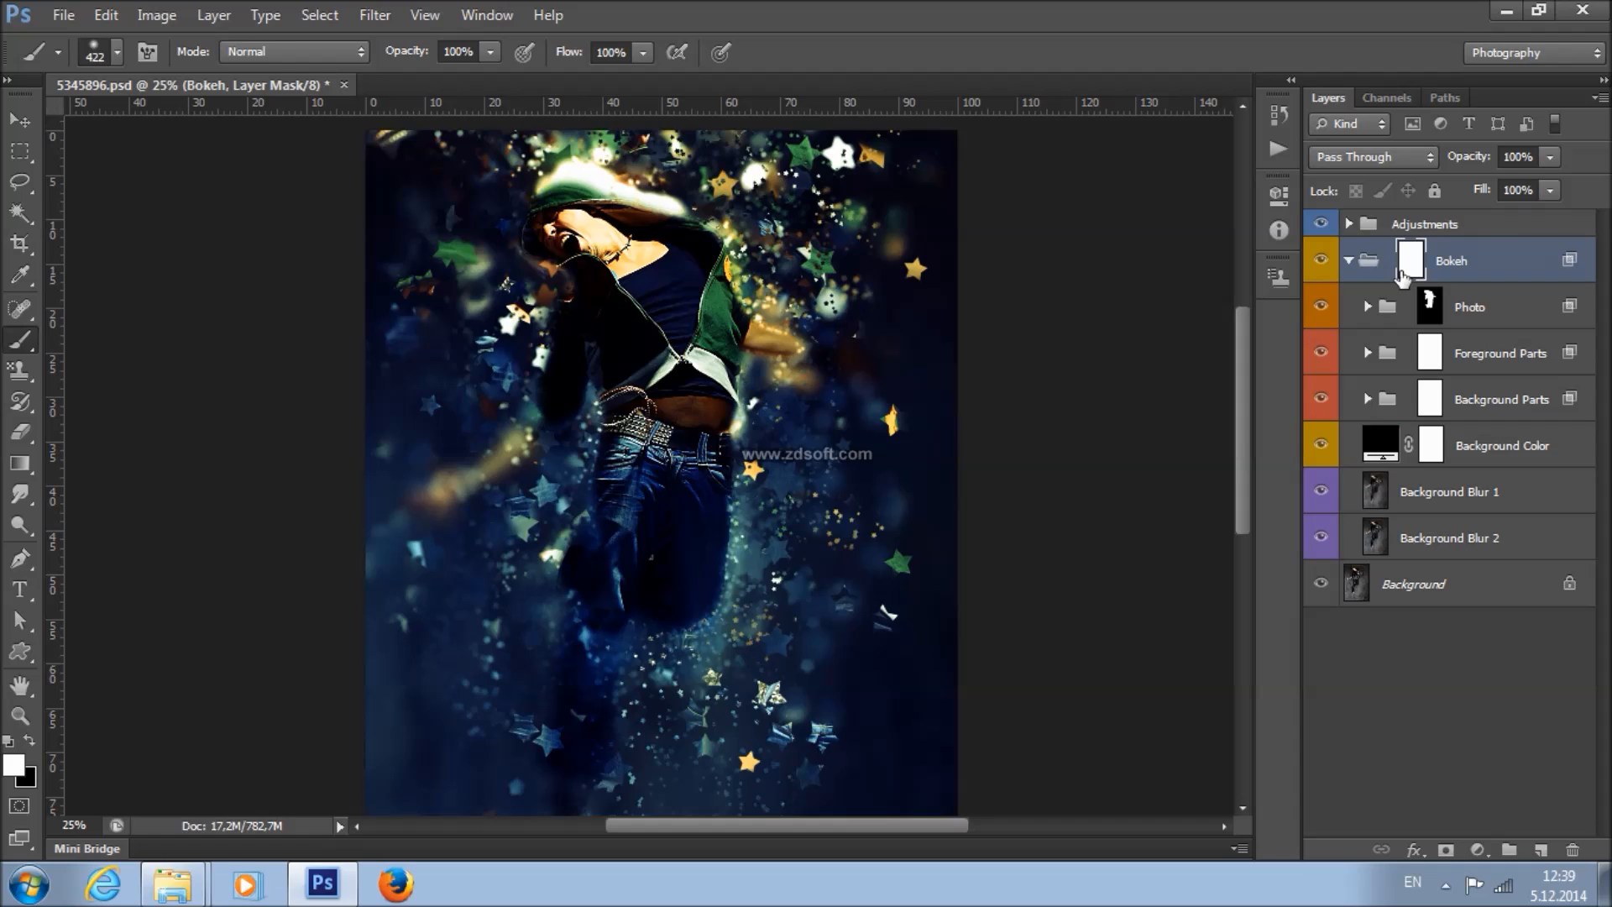
{"action": "left_click", "coordinate": [1519, 307]}
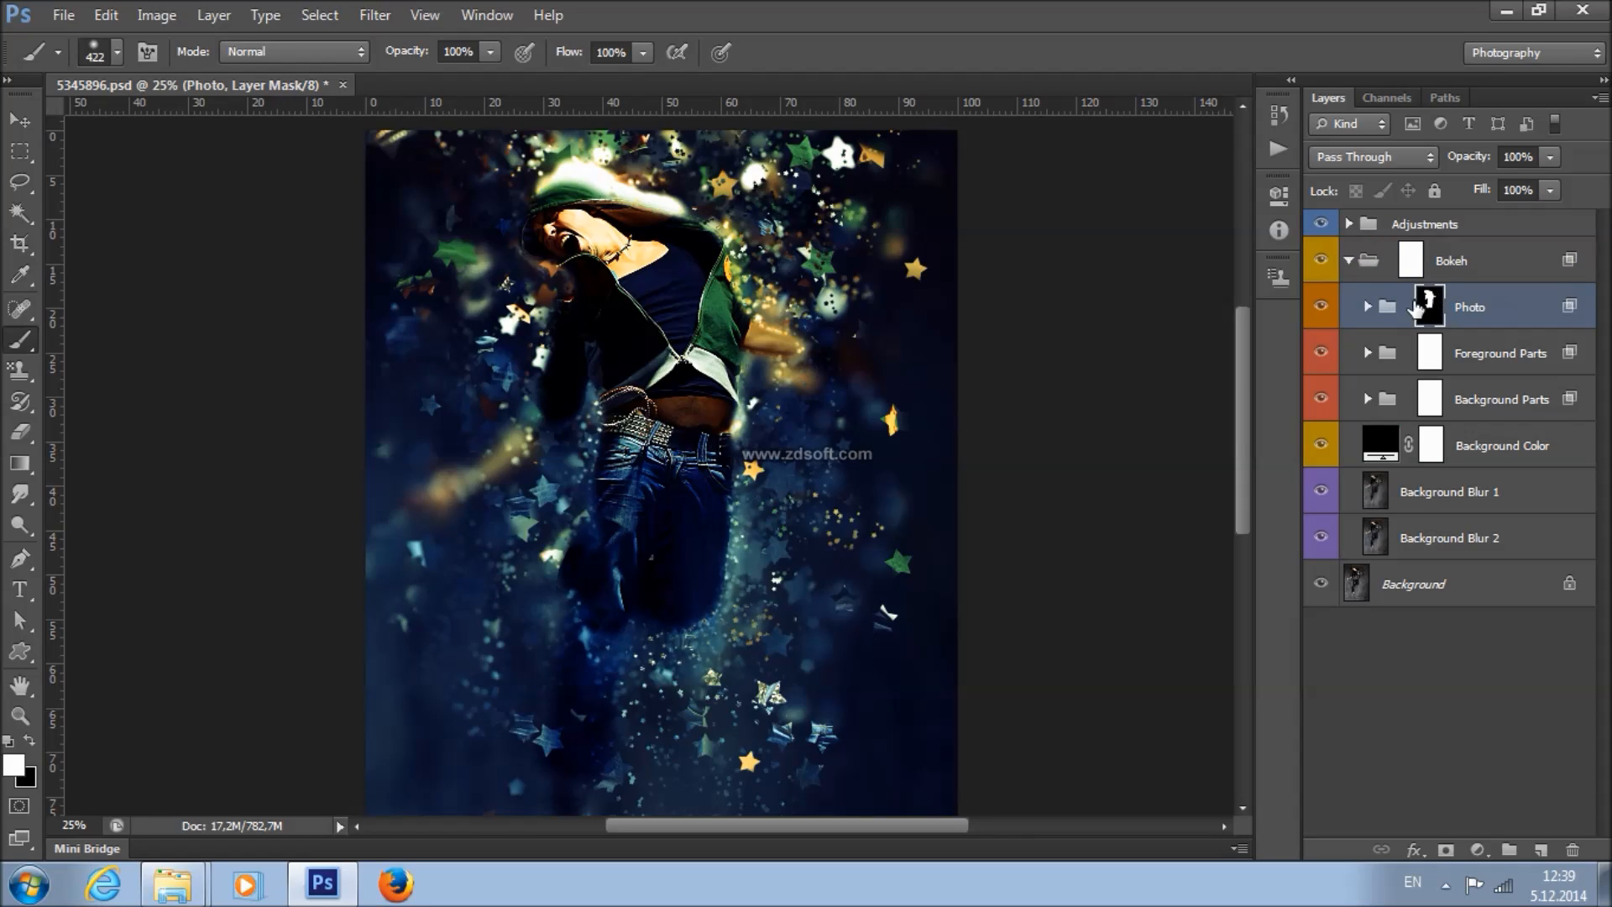
{"action": "left_click", "coordinate": [1320, 309]}
{"action": "left_click", "coordinate": [1321, 309]}
- Expand the Photo group and compare the image without and with the Photo Sharpen layer
{"action": "left_click", "coordinate": [1368, 307]}
{"action": "left_click", "coordinate": [1400, 351]}
{"action": "left_click", "coordinate": [1323, 353]}
{"action": "left_click", "coordinate": [1323, 353]}
{"action": "left_click", "coordinate": [1323, 352]}
{"action": "left_click", "coordinate": [1323, 352]}
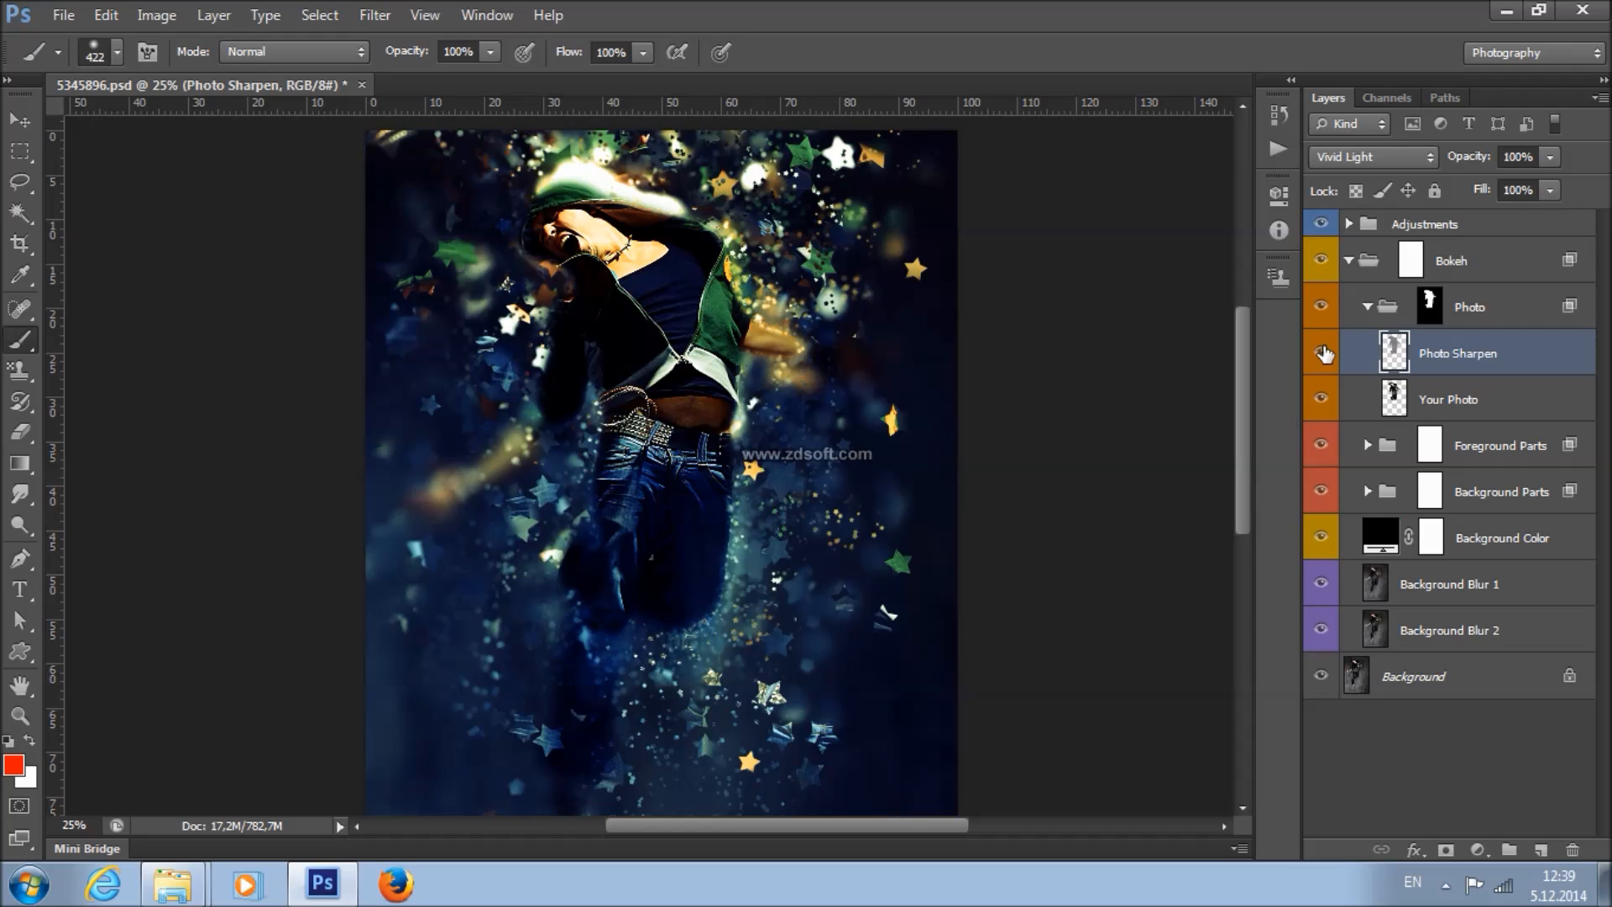
- Compare the image without and with the Your Photo layer, and collapse the Photo group onto its mask
{"action": "left_click", "coordinate": [1453, 392]}
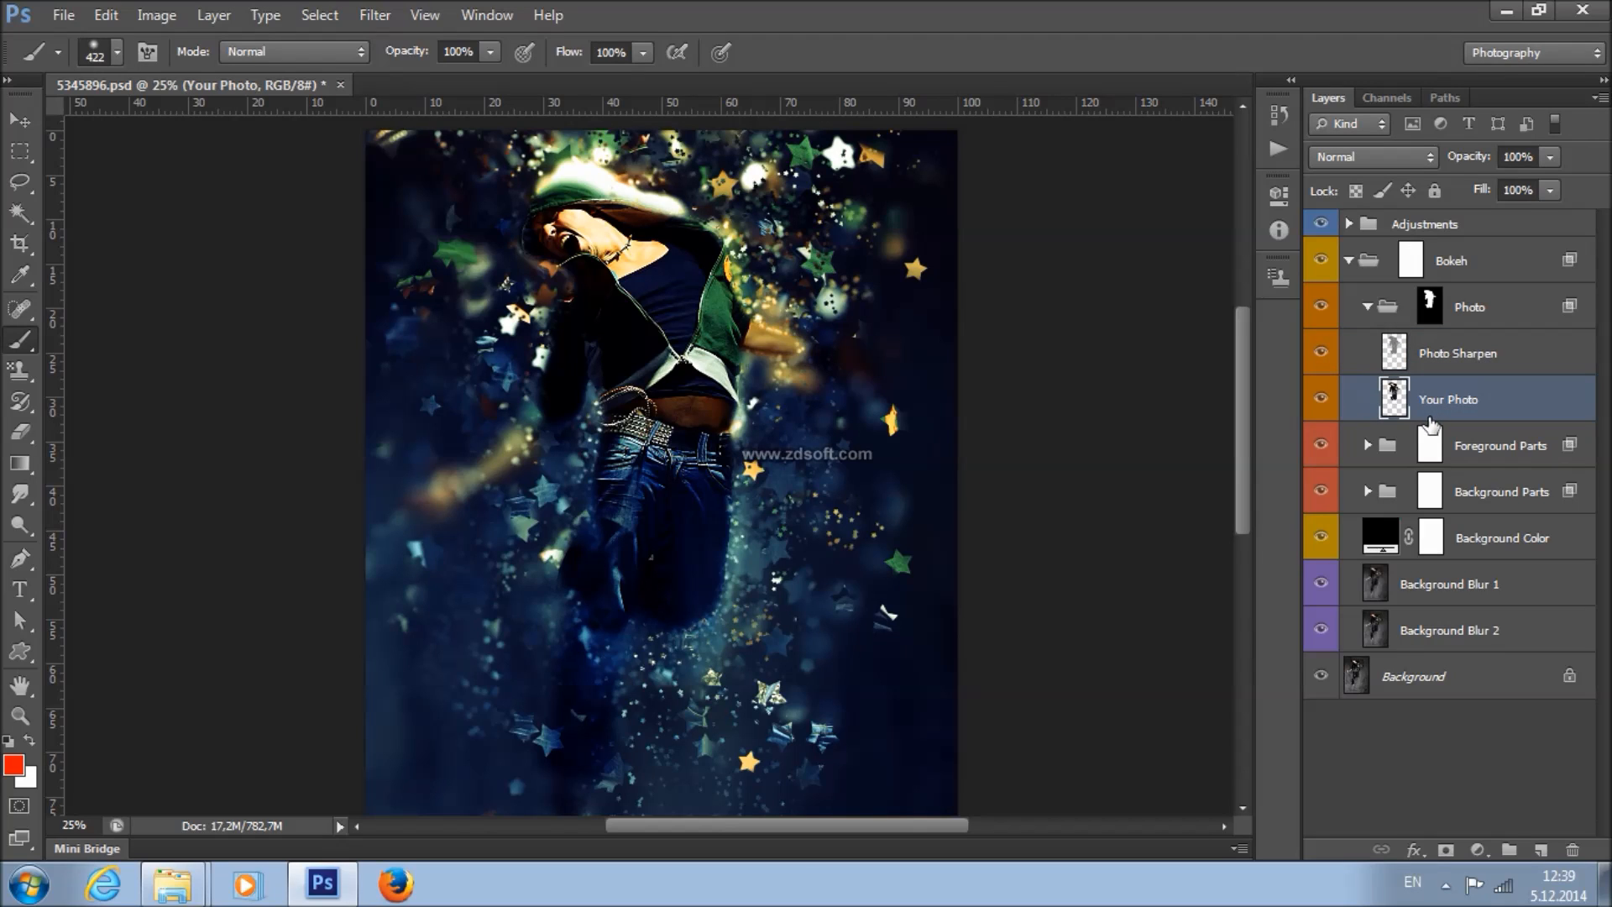
{"action": "left_click", "coordinate": [1323, 399]}
{"action": "left_click", "coordinate": [1323, 400]}
{"action": "left_click", "coordinate": [1384, 317]}
{"action": "left_click", "coordinate": [1368, 307]}
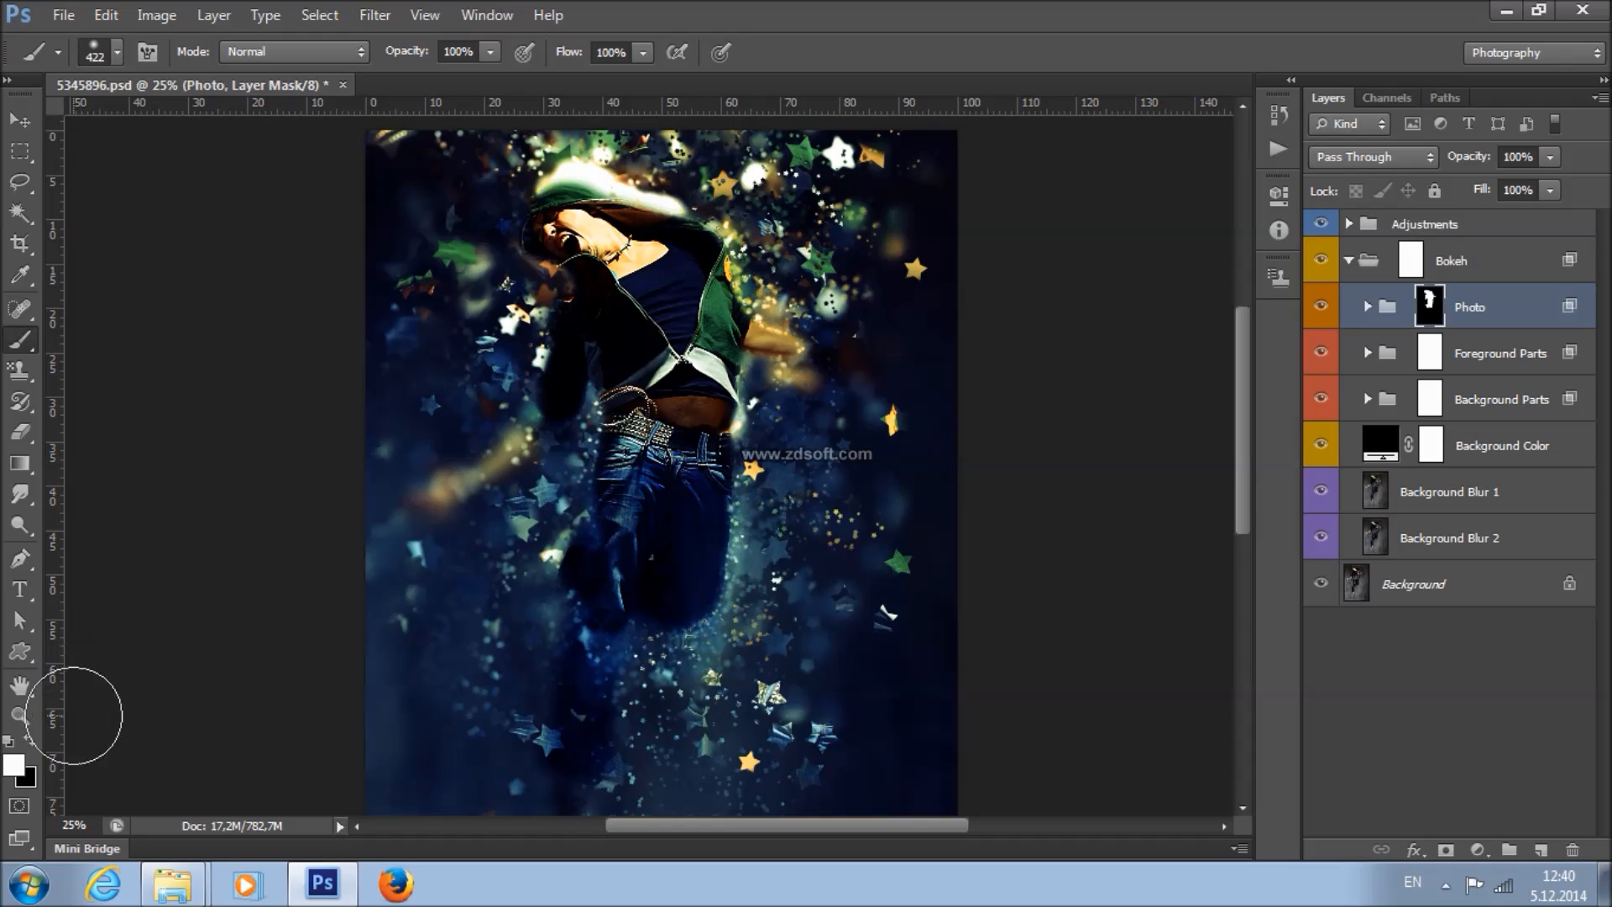
- Using a soft 277 px brush, paint the Photo group's mask black over the trouser leg, arm and jacket, and restore the arm and jacket with white
{"action": "key", "text": "x"}
{"action": "right_click", "coordinate": [663, 498]}
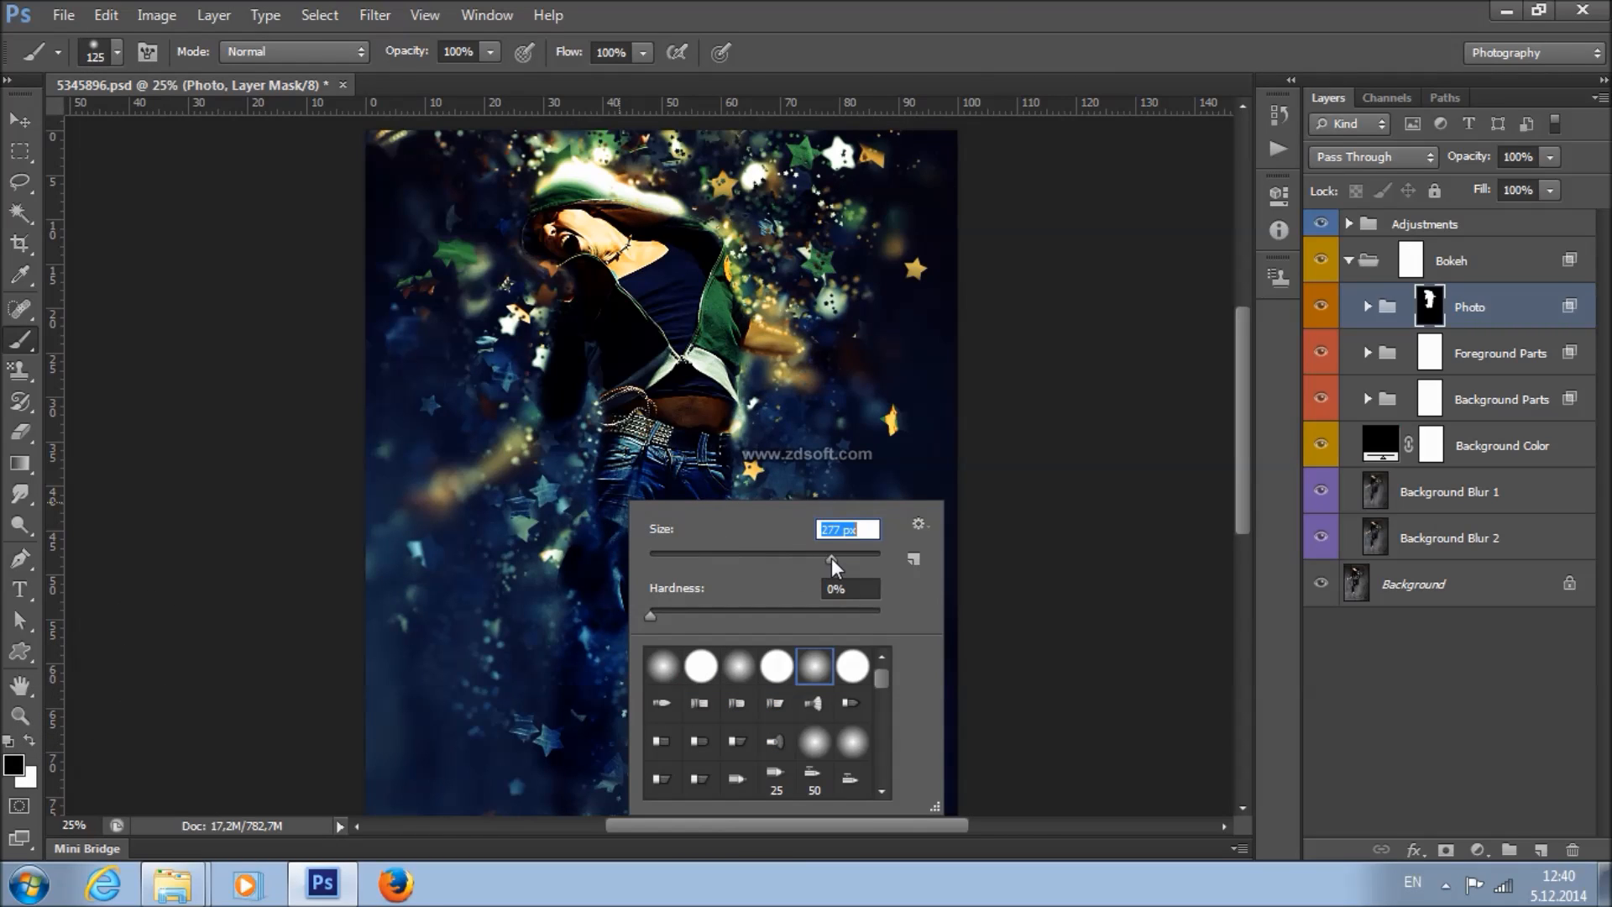
{"action": "key", "text": "Return"}
{"action": "mouse_move", "coordinate": [601, 576]}
{"action": "left_mouse_down"}
{"action": "mouse_move", "coordinate": [621, 449]}
{"action": "mouse_move", "coordinate": [572, 597]}
{"action": "mouse_move", "coordinate": [576, 640]}
{"action": "left_mouse_up"}
{"action": "mouse_move", "coordinate": [838, 346]}
{"action": "left_mouse_down"}
{"action": "mouse_move", "coordinate": [785, 328]}
{"action": "mouse_move", "coordinate": [676, 223]}
{"action": "left_mouse_up"}
{"action": "left_click", "coordinate": [29, 740]}
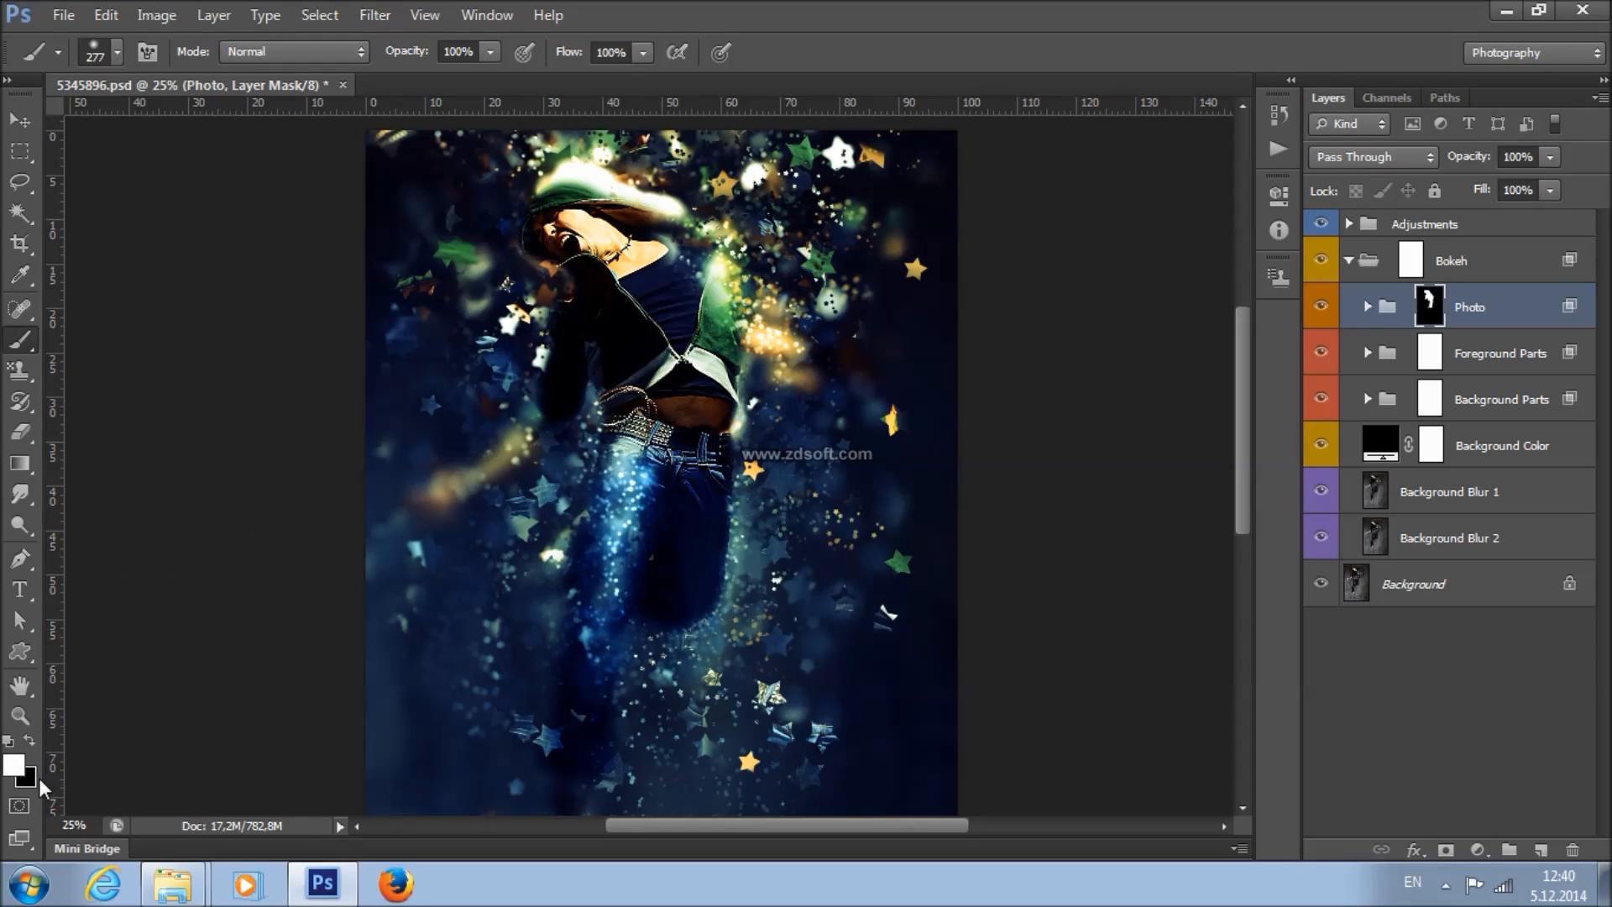
{"action": "mouse_move", "coordinate": [810, 357]}
{"action": "left_mouse_down"}
{"action": "mouse_move", "coordinate": [751, 338]}
{"action": "mouse_move", "coordinate": [727, 269]}
{"action": "mouse_move", "coordinate": [658, 220]}
{"action": "mouse_move", "coordinate": [742, 290]}
{"action": "mouse_move", "coordinate": [759, 341]}
{"action": "mouse_move", "coordinate": [820, 347]}
{"action": "mouse_move", "coordinate": [705, 314]}
{"action": "mouse_move", "coordinate": [702, 332]}
{"action": "mouse_move", "coordinate": [724, 320]}
{"action": "mouse_move", "coordinate": [693, 252]}
{"action": "left_mouse_up"}
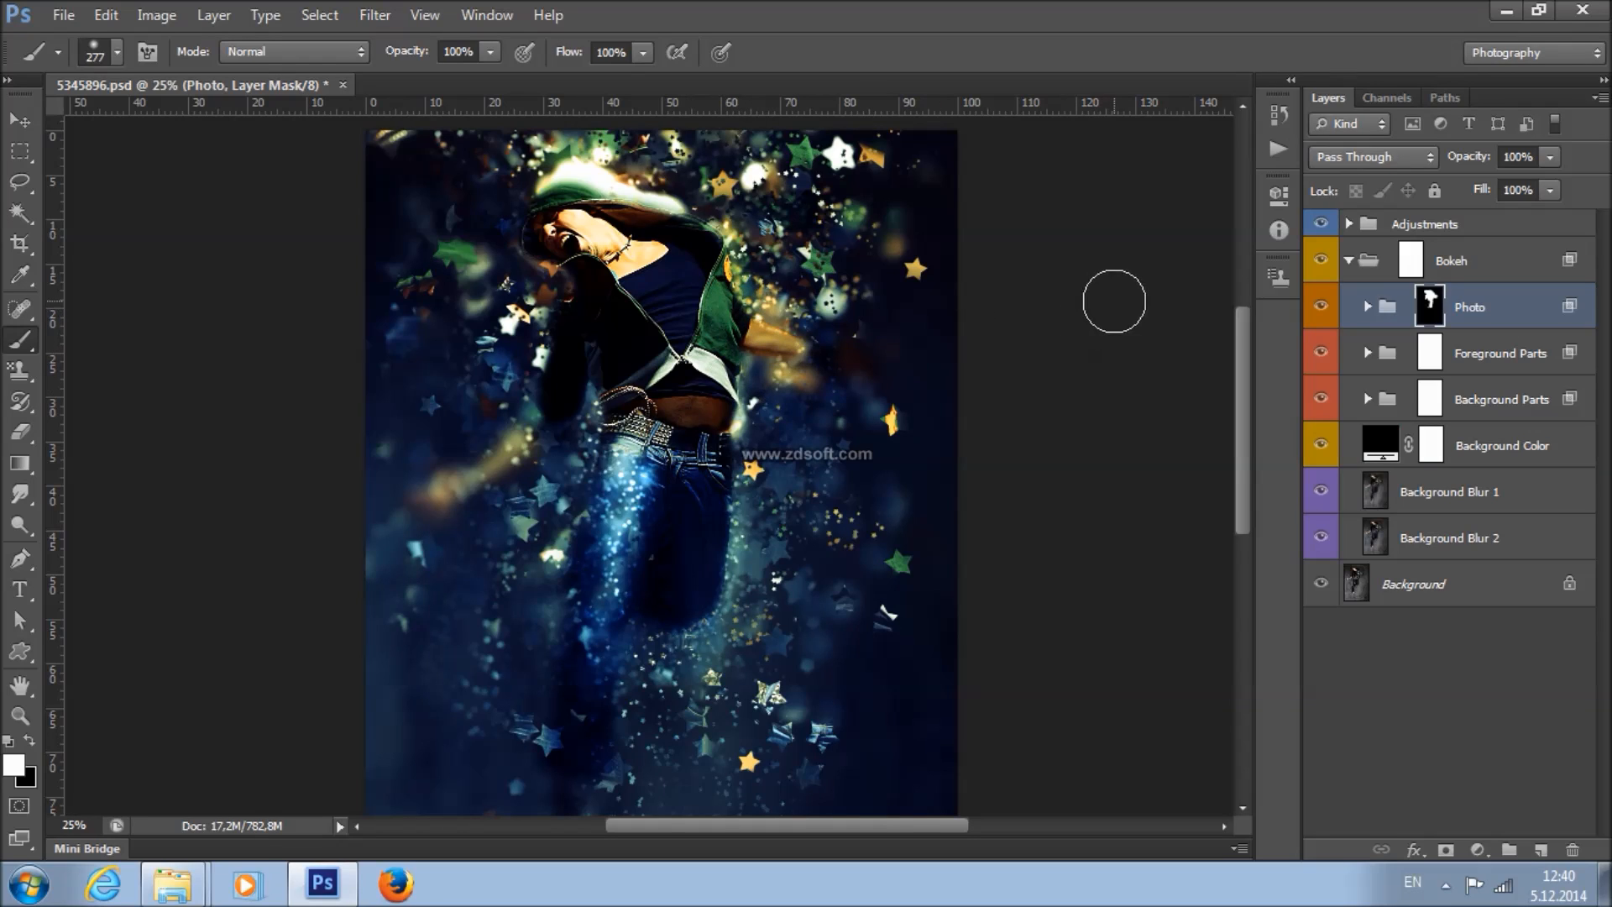
- Expand the Foreground Parts group and look through its numbered layers, including which ones around layer 47 are visible or hidden
{"action": "left_click", "coordinate": [1483, 361]}
{"action": "left_click", "coordinate": [1367, 352]}
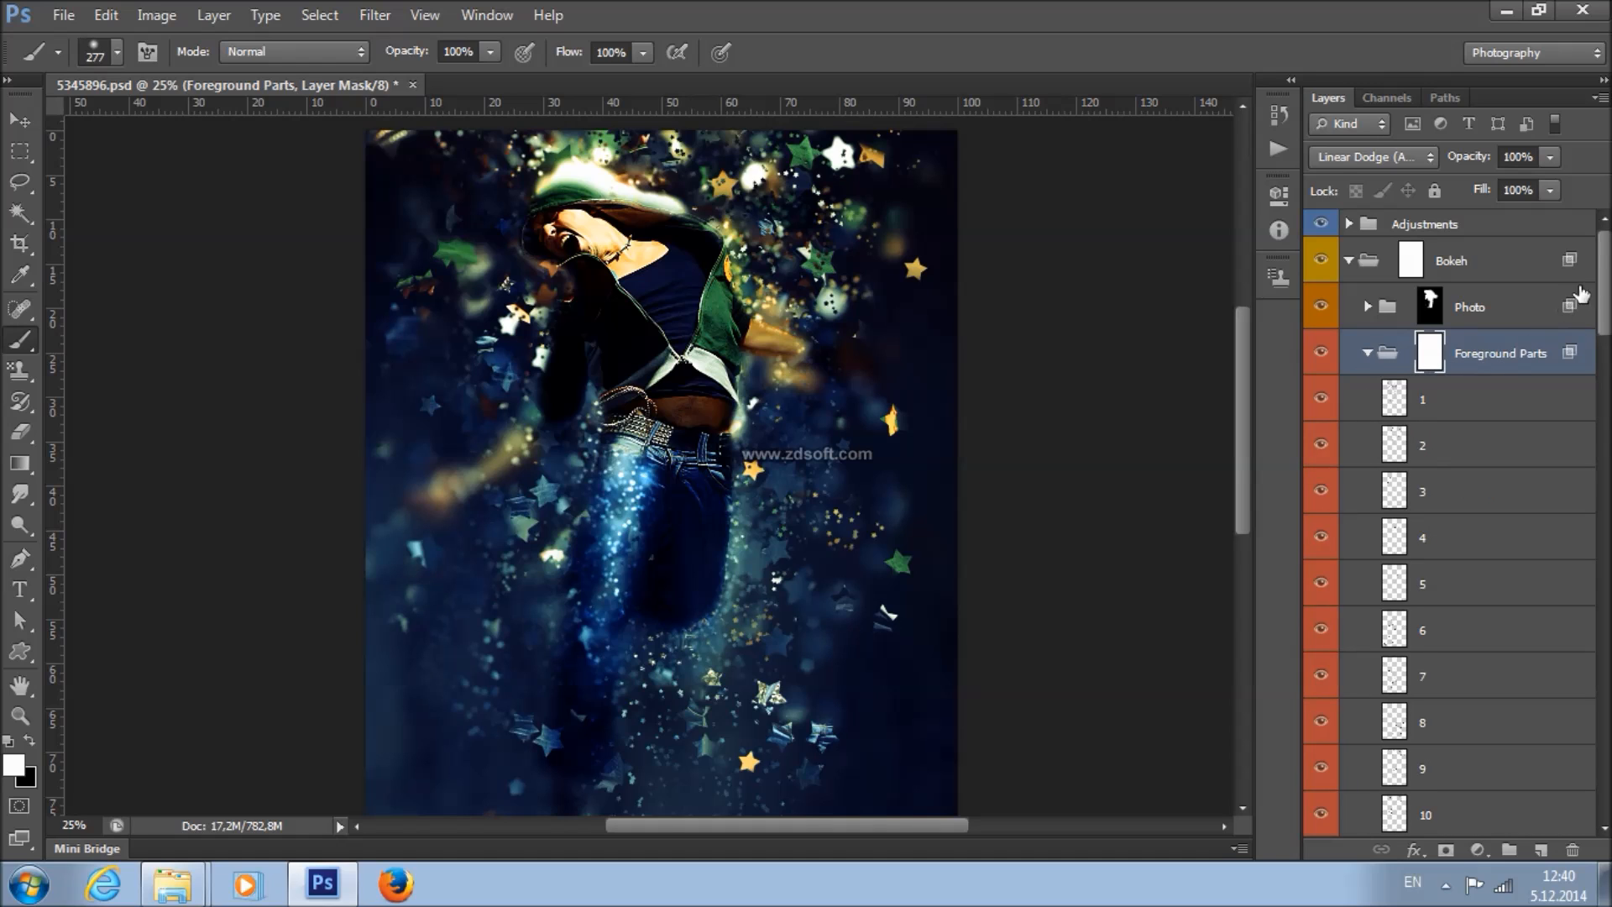
{"action": "scroll", "coordinate": [1449, 520], "scroll_direction": "down", "scroll_amount": 10}
{"action": "scroll", "coordinate": [1339, 317], "scroll_direction": "down", "scroll_amount": 12}
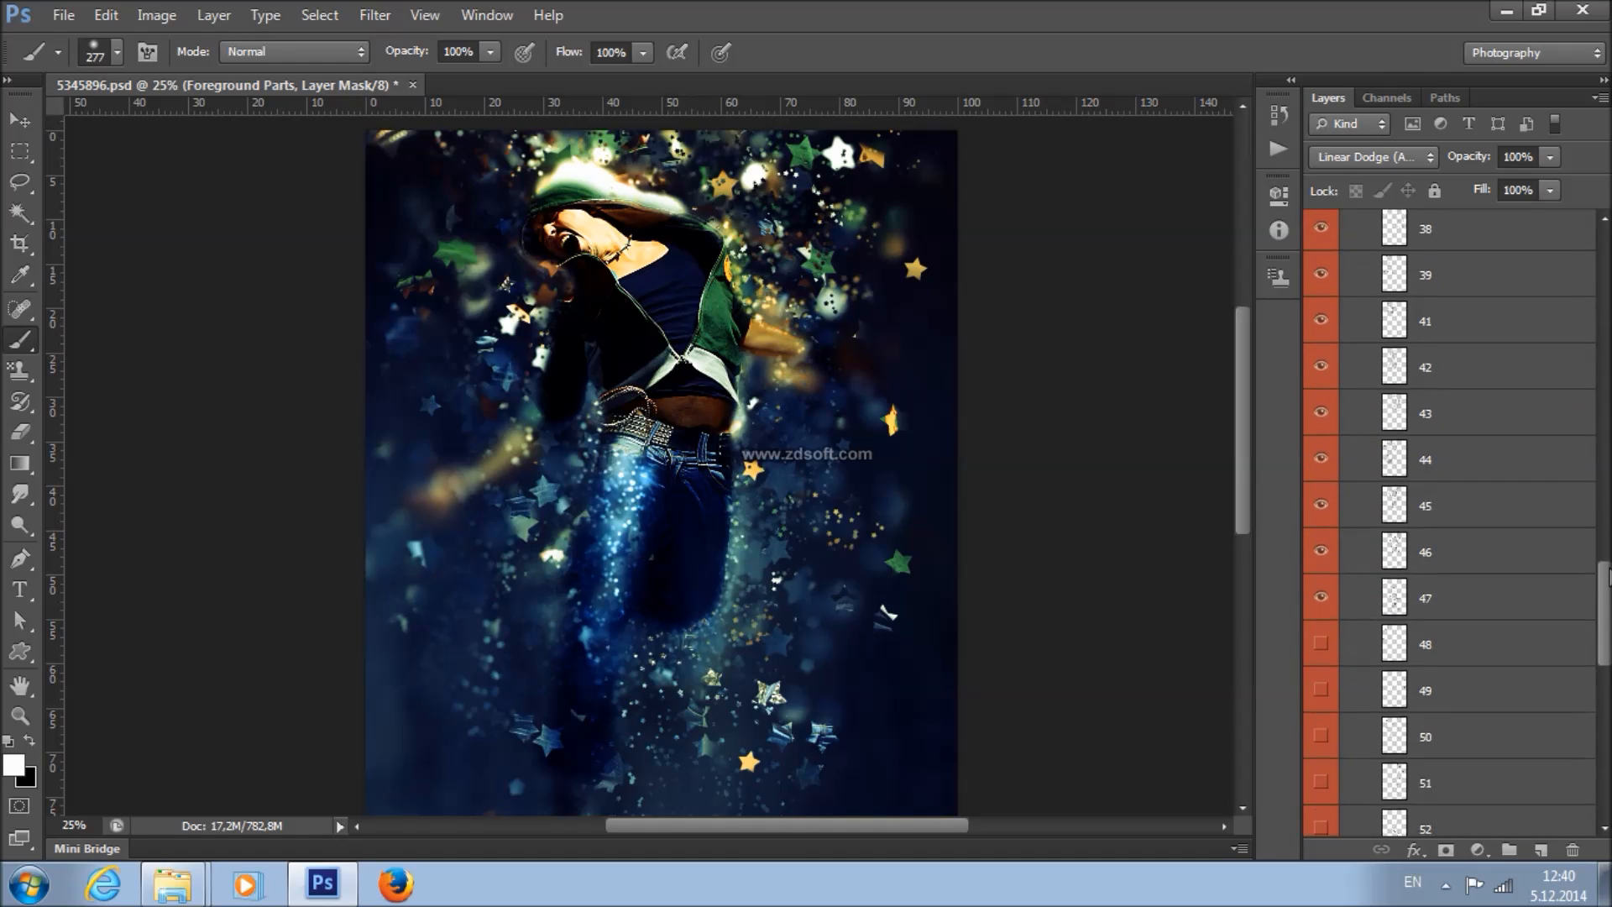
{"action": "scroll", "coordinate": [1344, 476], "scroll_direction": "up", "scroll_amount": 3}
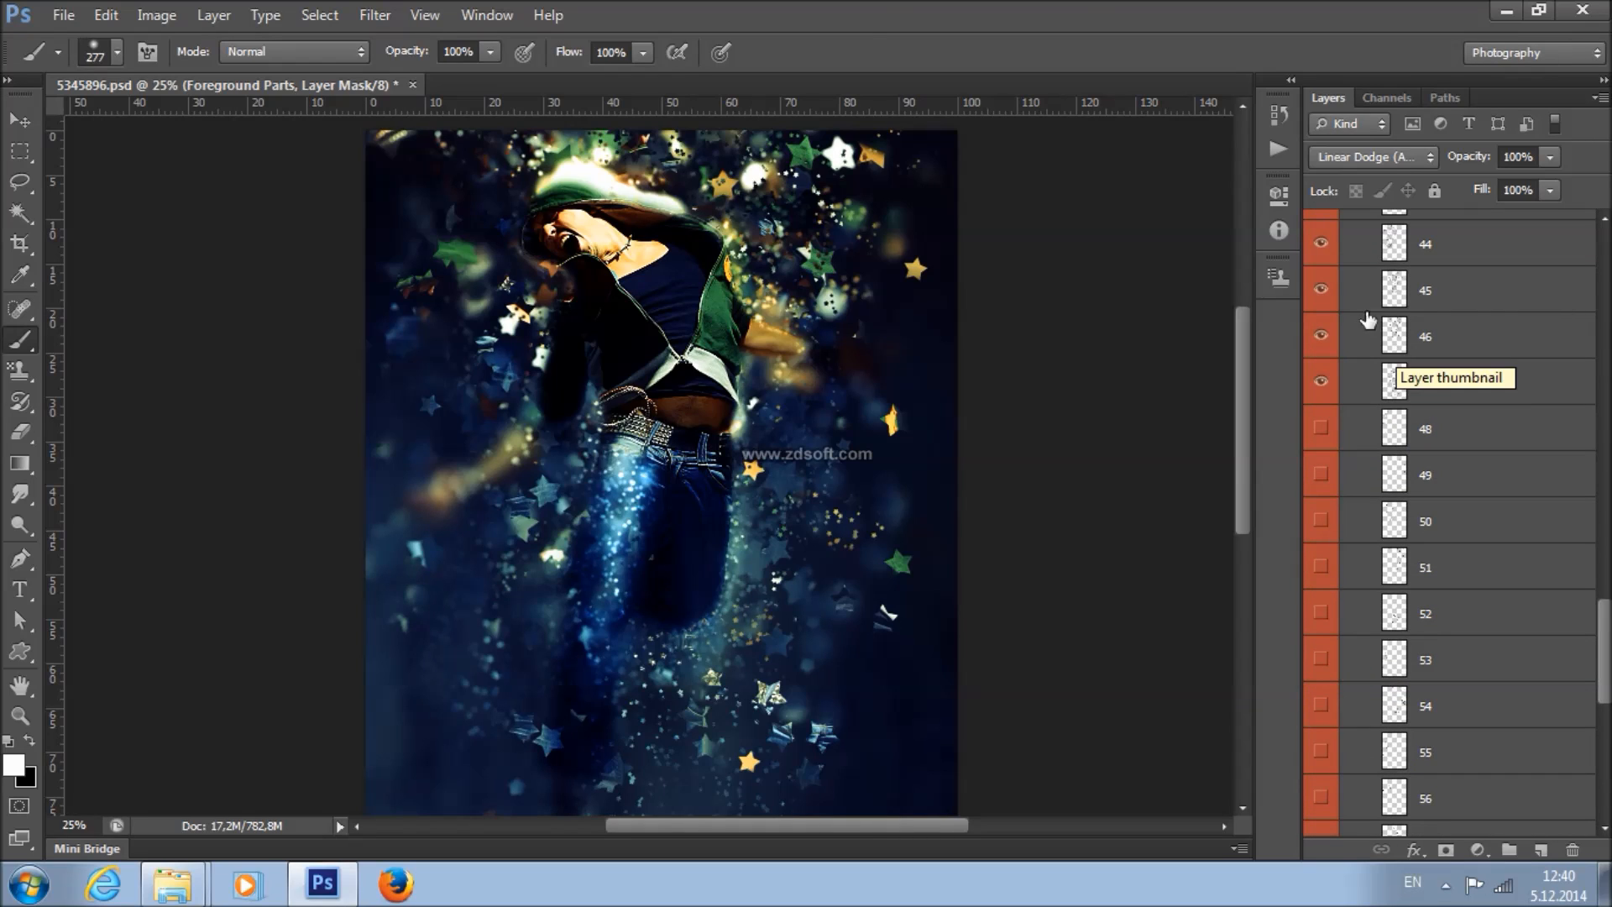
{"action": "left_click", "coordinate": [1469, 379]}
{"action": "scroll", "coordinate": [1465, 336], "scroll_direction": "up", "scroll_amount": 3}
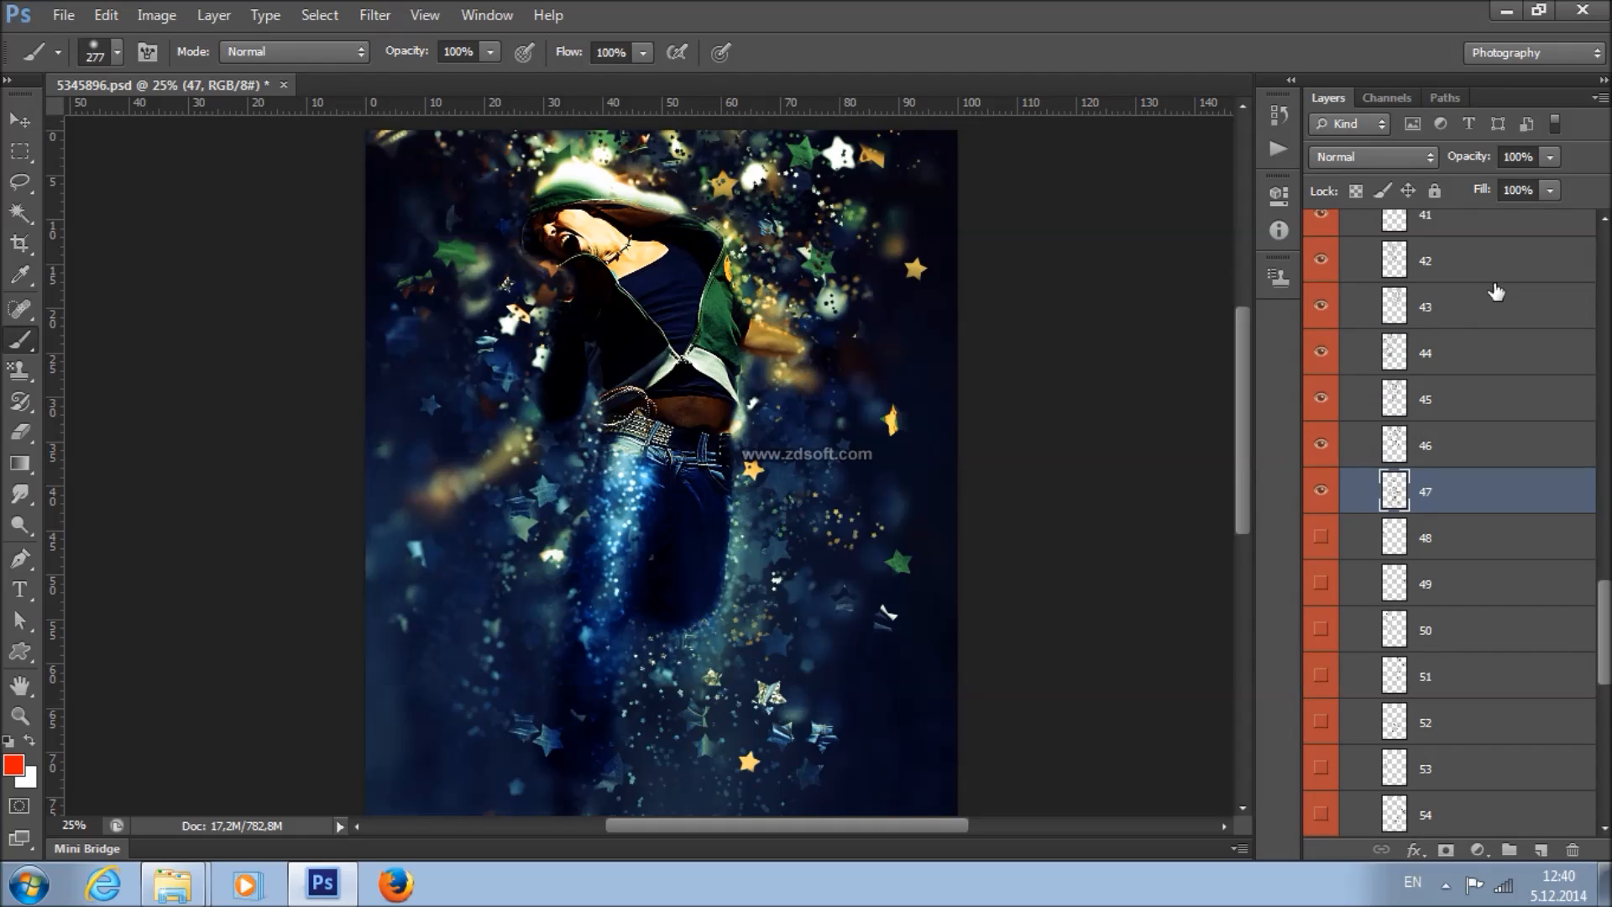
{"action": "scroll", "coordinate": [1432, 352], "scroll_direction": "down", "scroll_amount": 3}
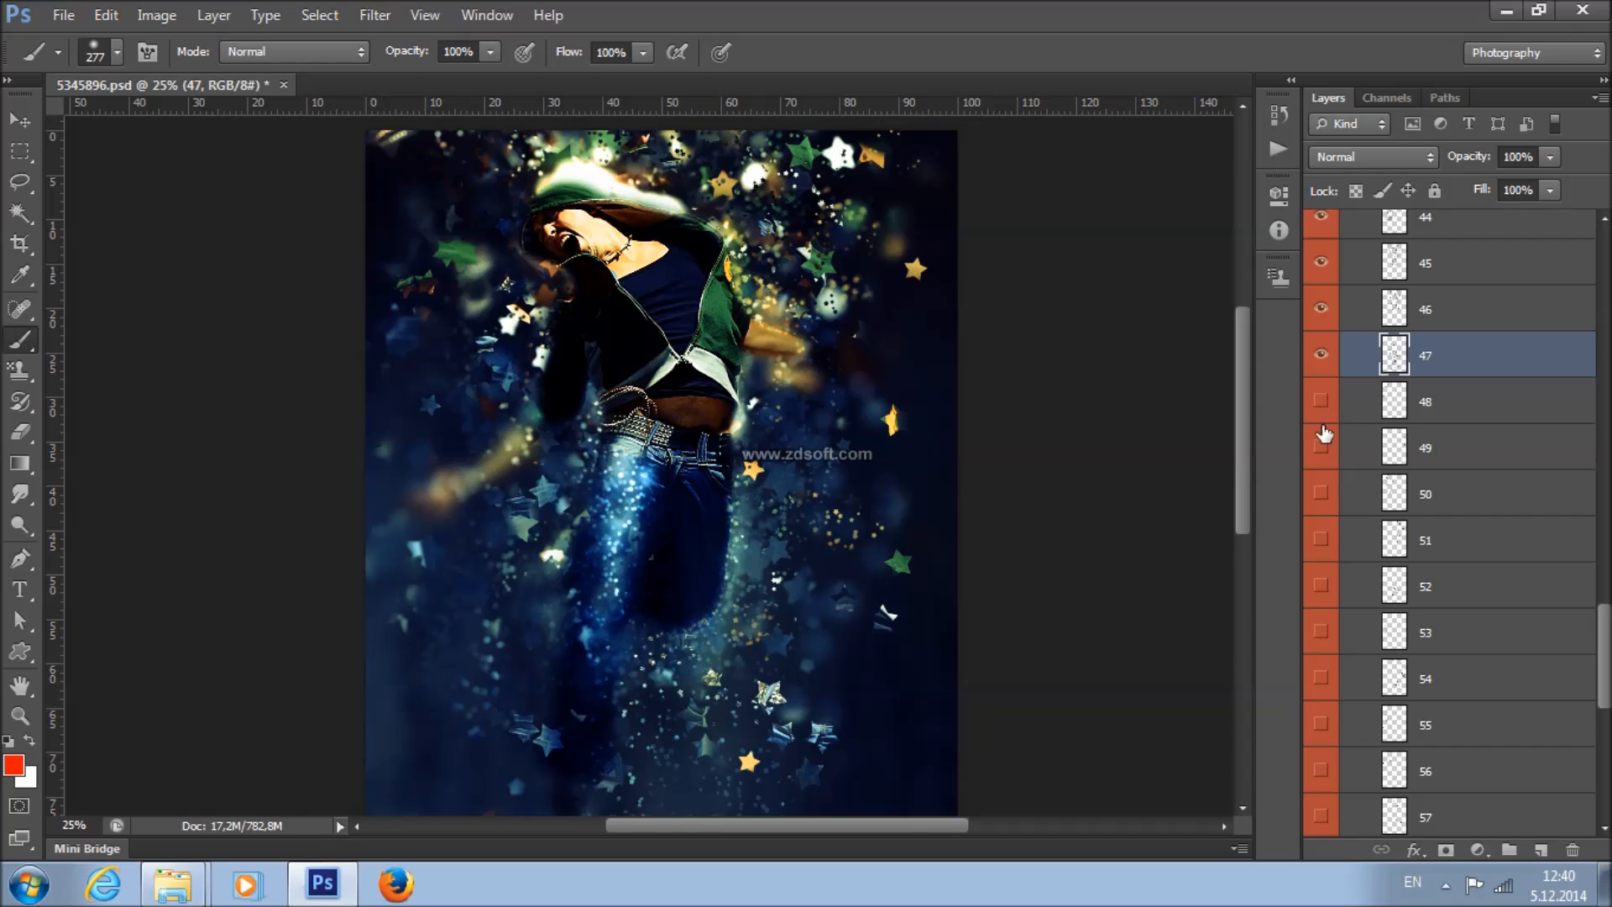
{"action": "scroll", "coordinate": [1335, 432], "scroll_direction": "down", "scroll_amount": 2}
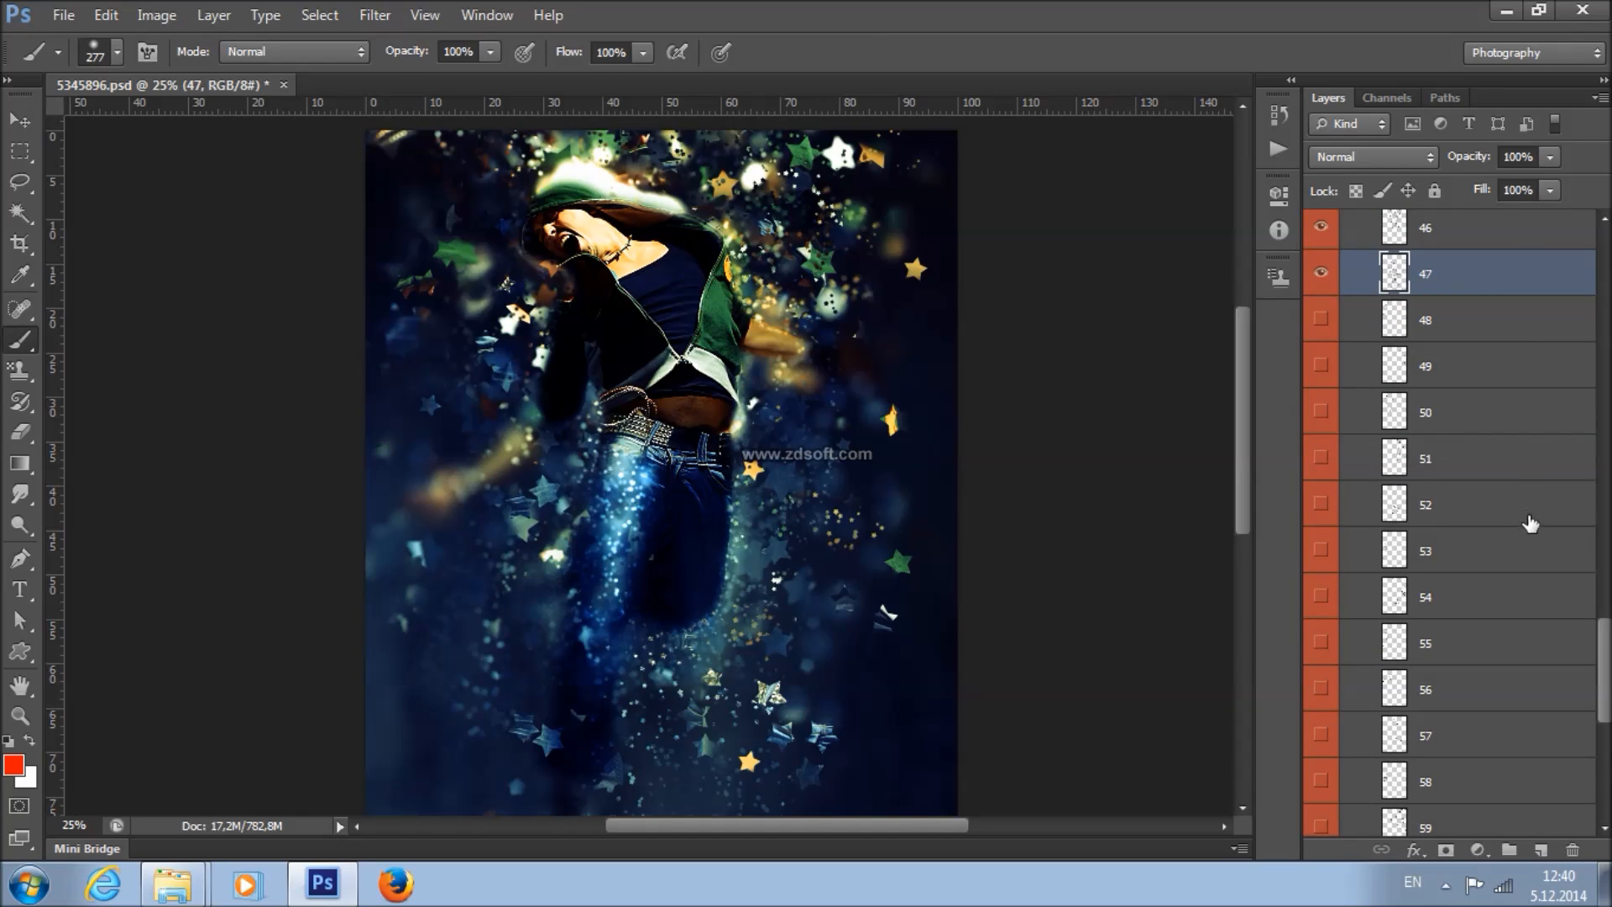
- Select layer 3 of the Foreground Parts group and move its stars slightly down and to the left with the Move tool
{"action": "left_click_drag", "start_coordinate": [1603, 657], "coordinate": [1606, 287]}
{"action": "left_click", "coordinate": [1477, 327]}
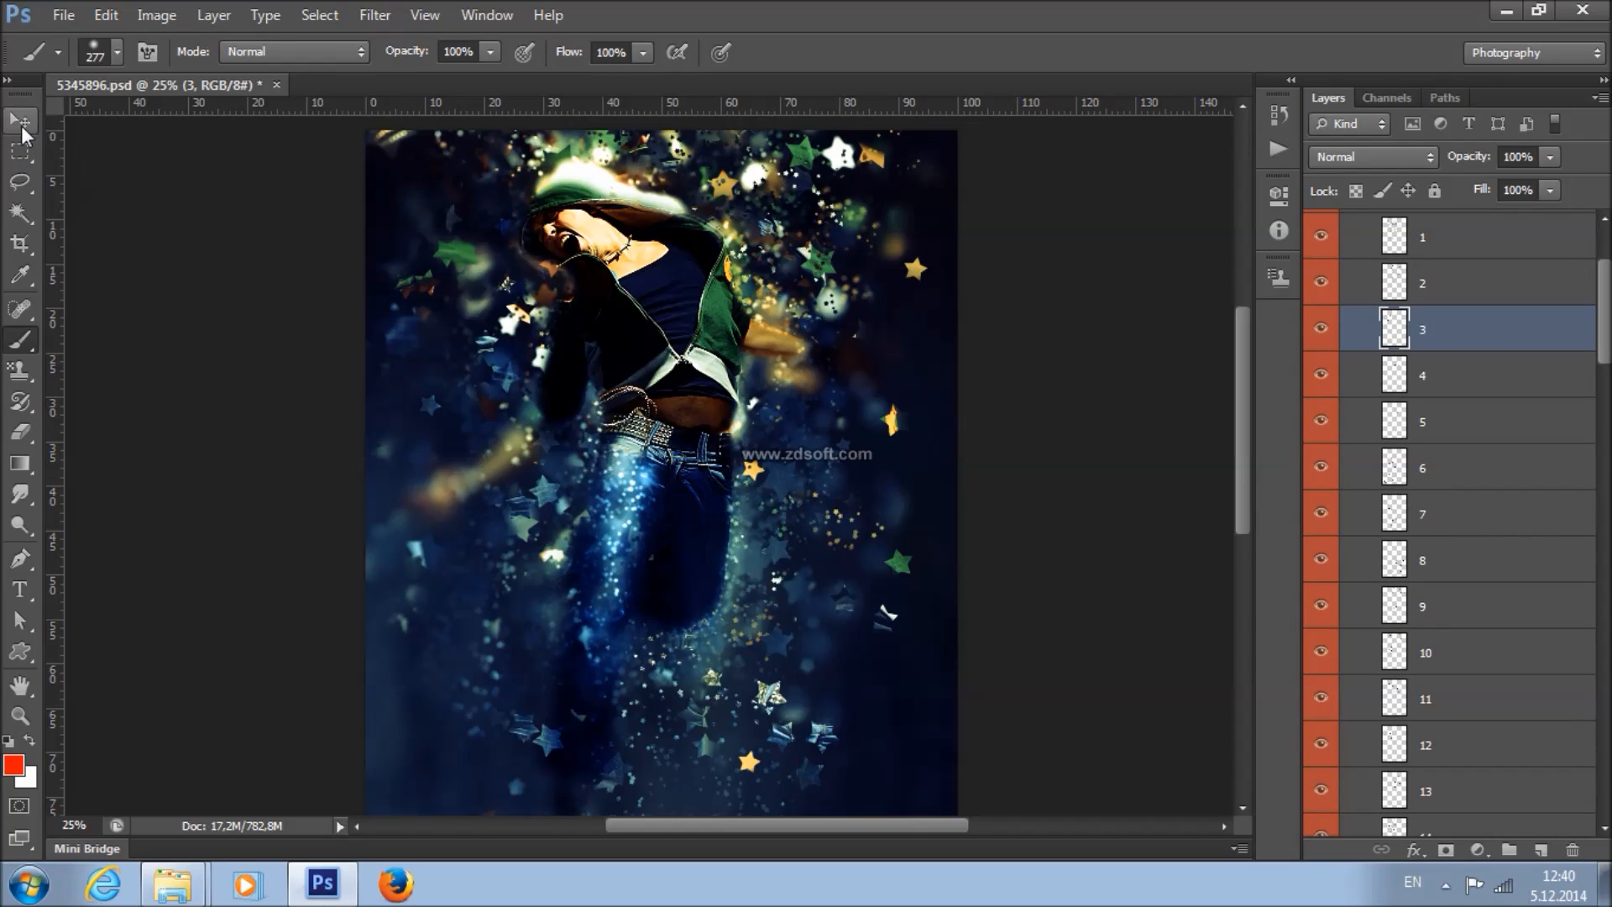
{"action": "key", "text": "v"}
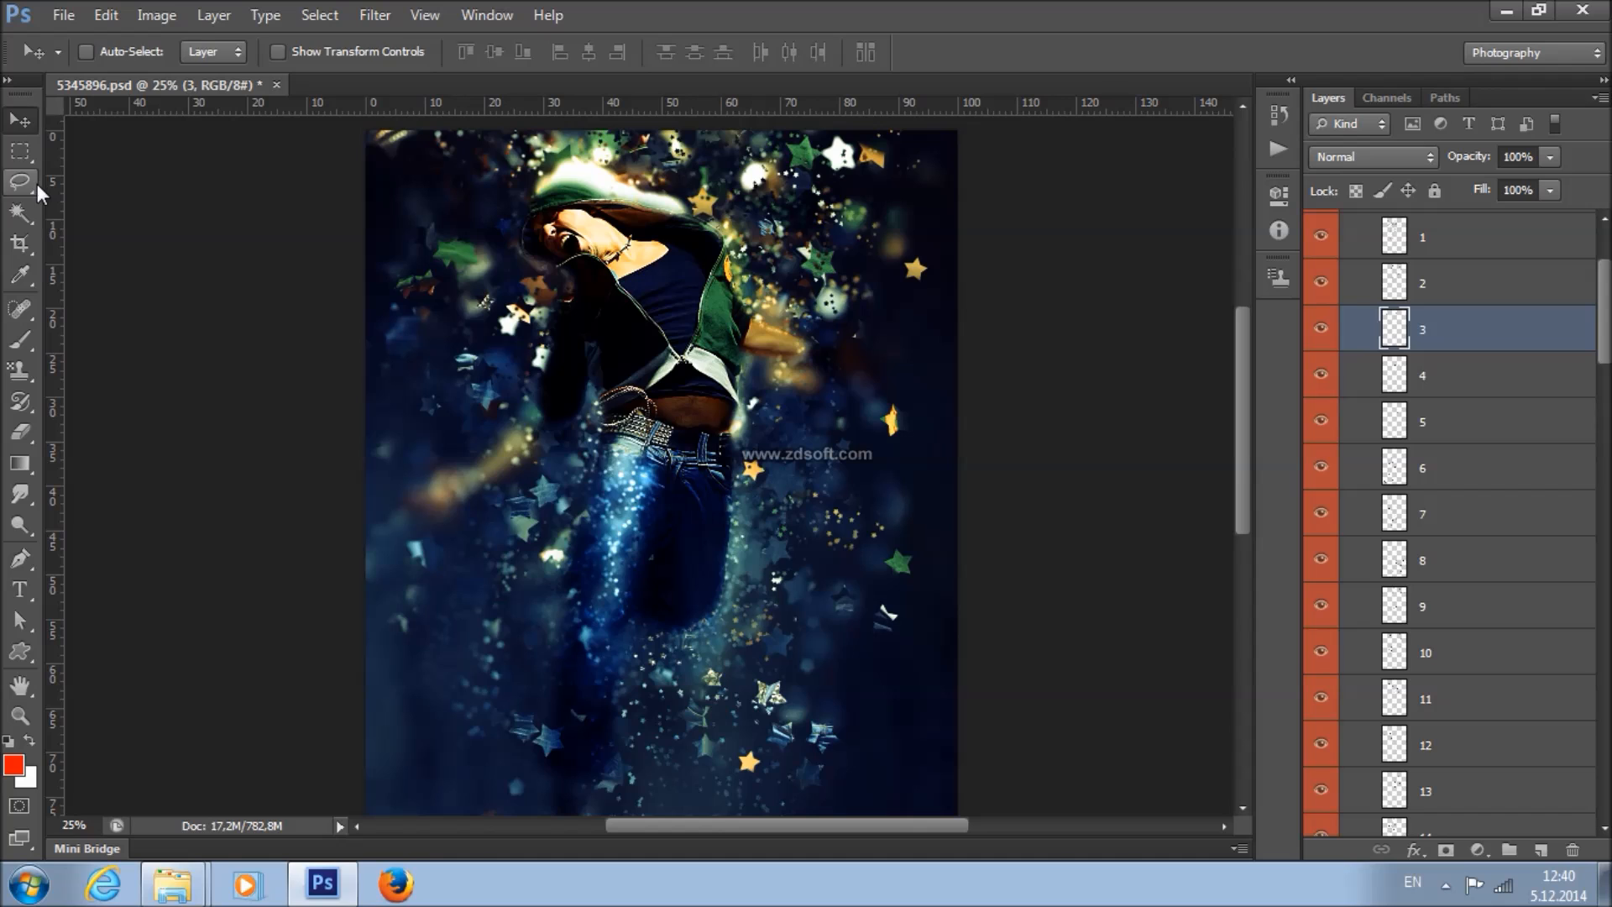
- Try a Free Transform on layer 3, scaling it to about 110.46% and rotating it about -1.81°
{"action": "left_click", "coordinate": [35, 183]}
{"action": "right_click", "coordinate": [441, 259]}
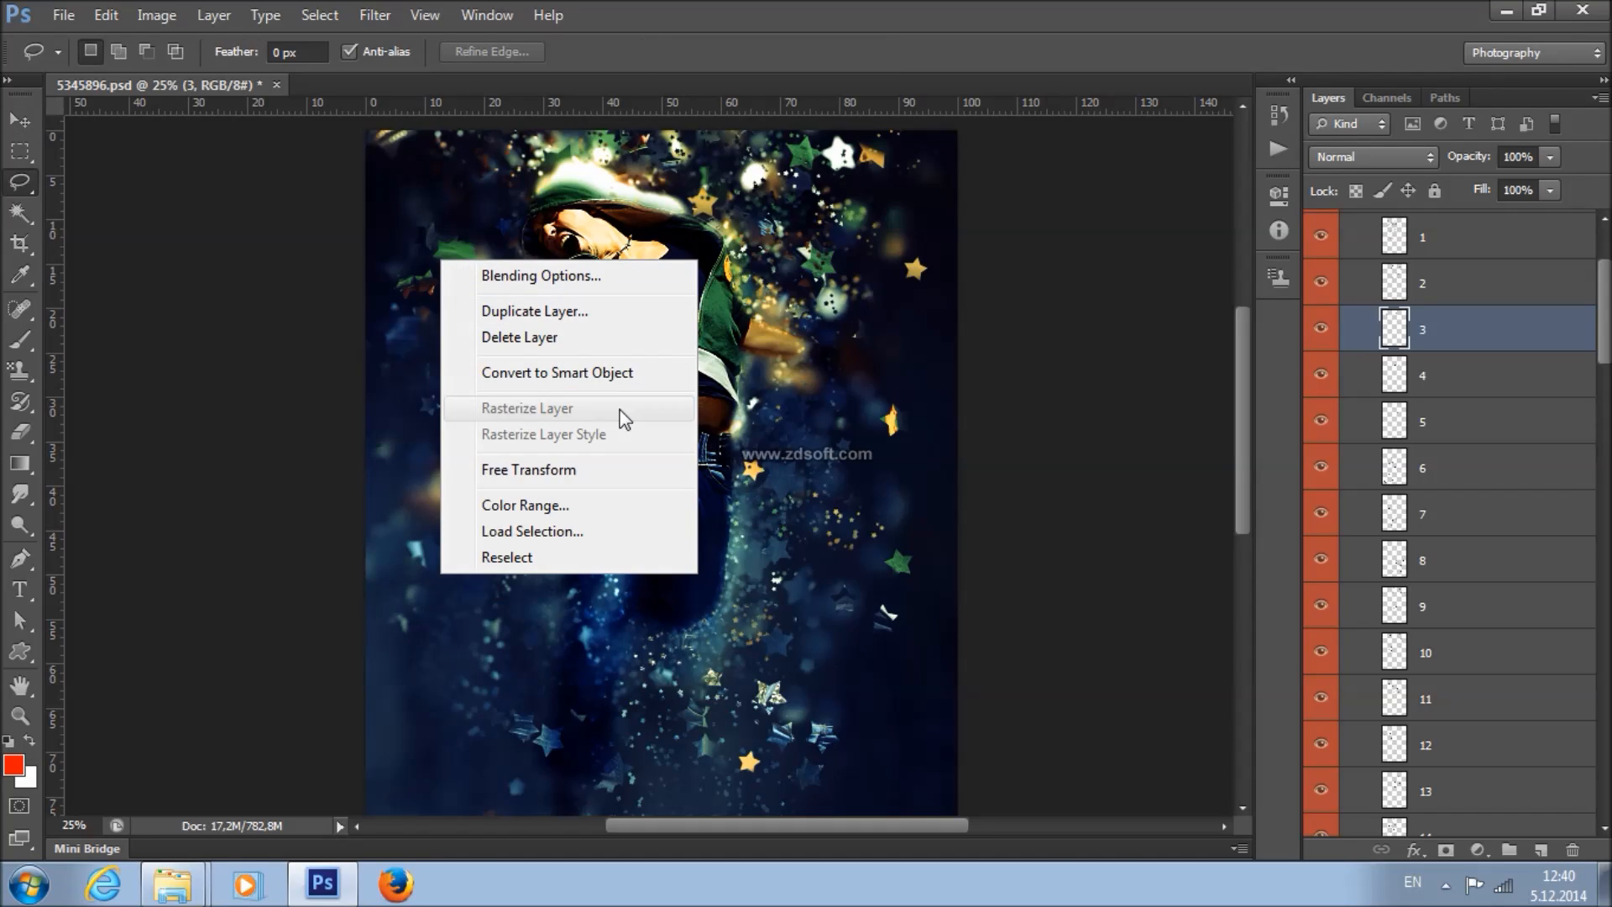
{"action": "left_click", "coordinate": [617, 468]}
{"action": "mouse_move", "coordinate": [789, 389]}
{"action": "left_mouse_down"}
{"action": "mouse_move", "coordinate": [795, 366]}
{"action": "mouse_move", "coordinate": [791, 379]}
{"action": "left_mouse_up"}
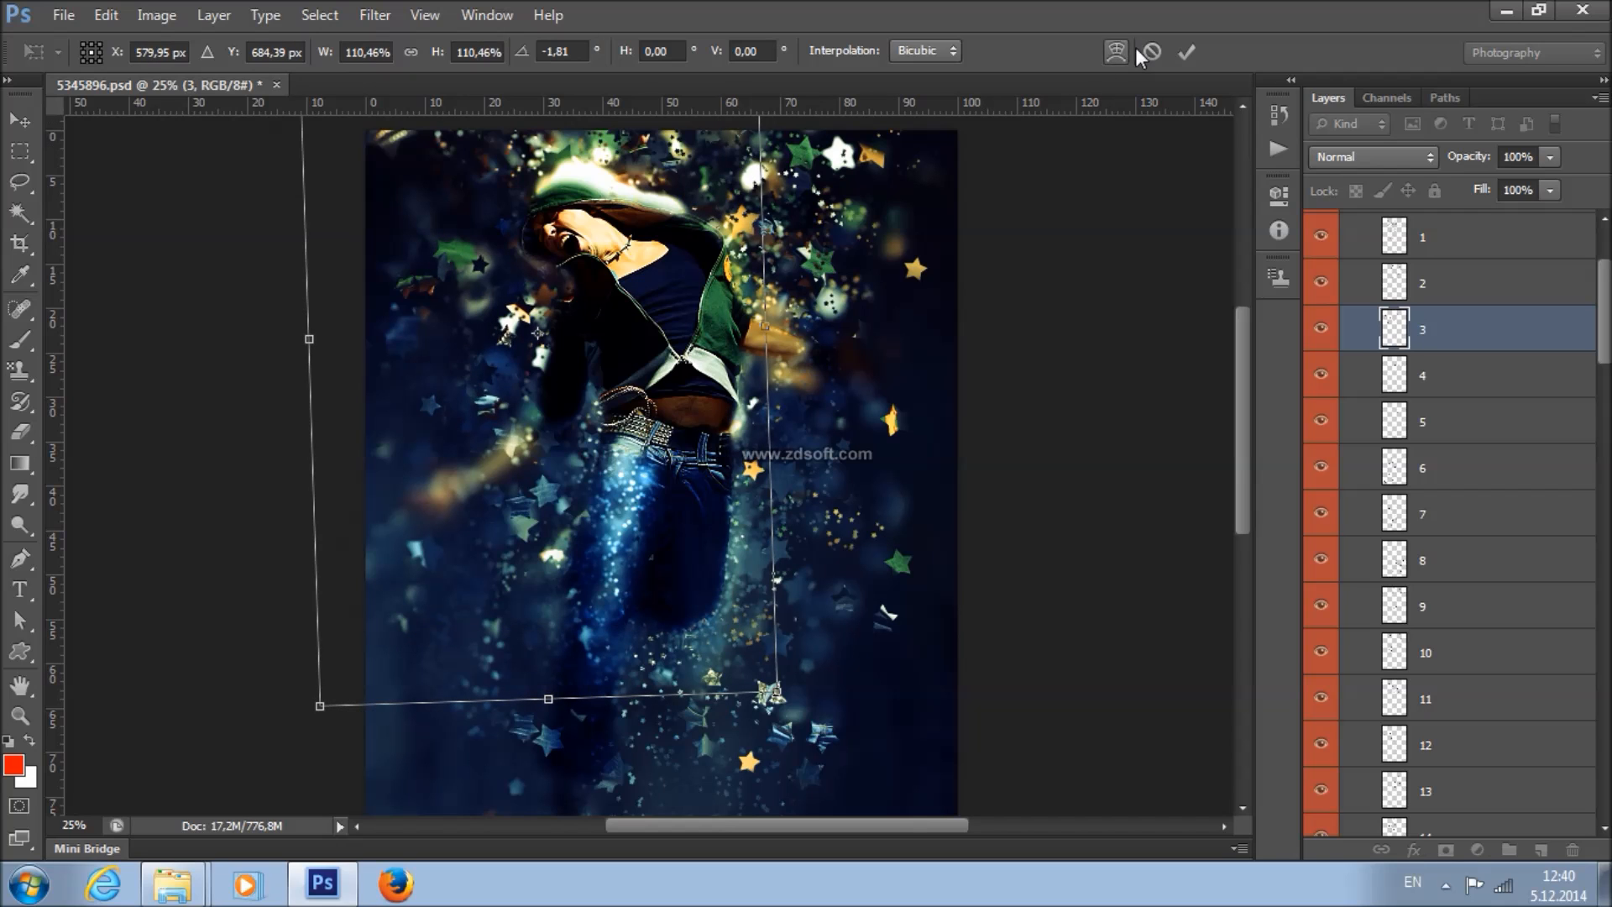
{"action": "left_click", "coordinate": [1186, 51]}
- Look through the available blur filters and compare the image without and with layer 3
{"action": "left_click", "coordinate": [375, 14]}
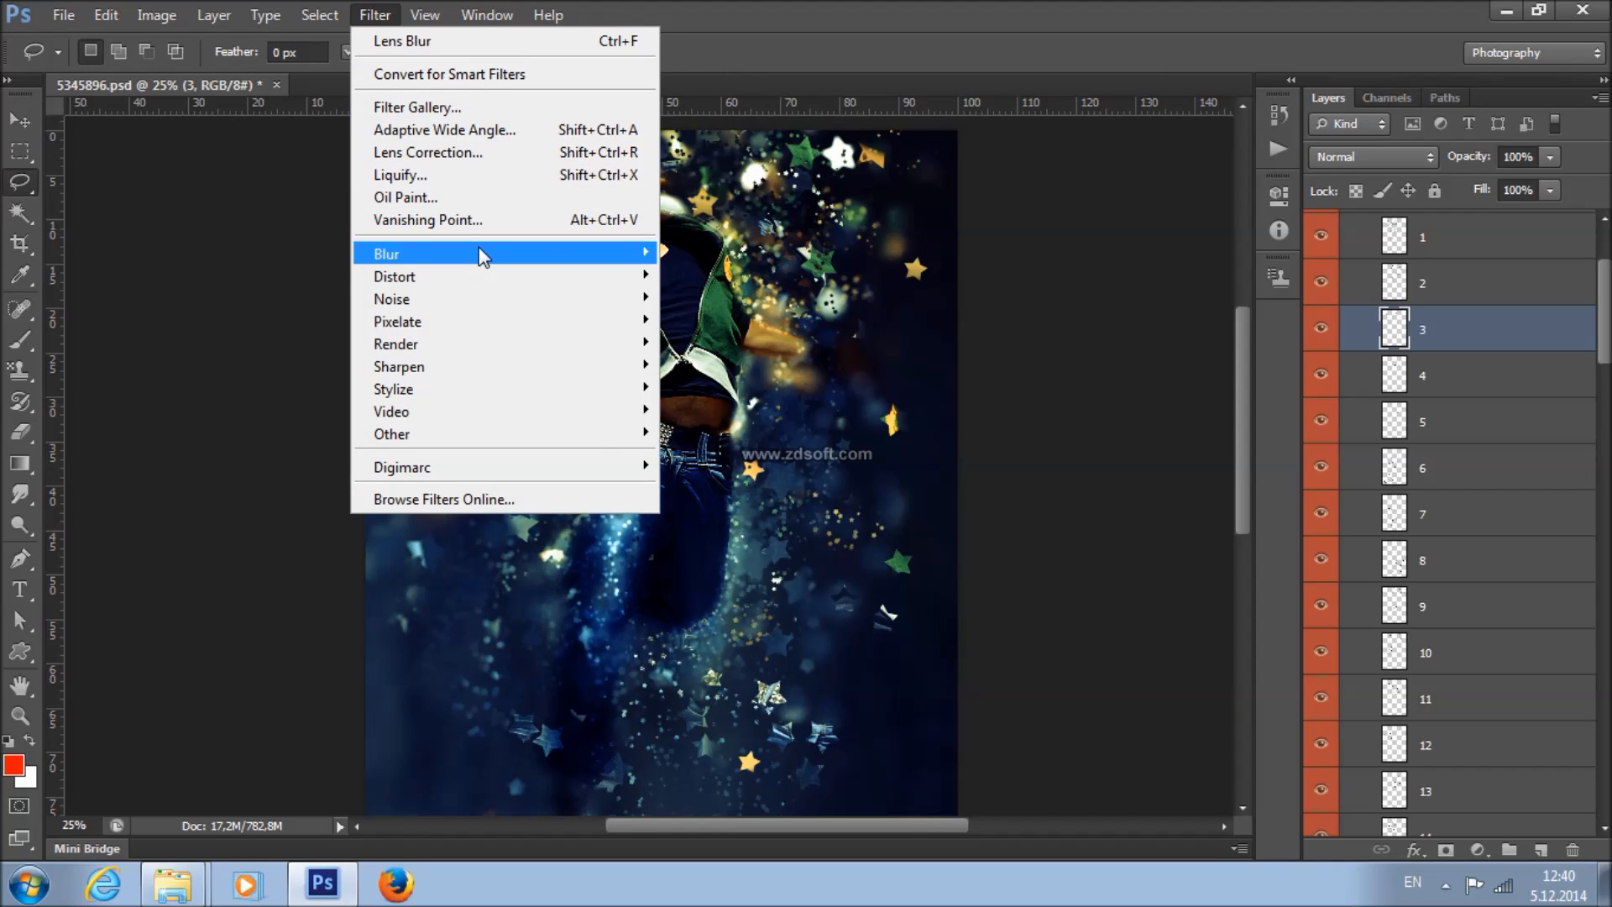
{"action": "mouse_move", "coordinate": [588, 253]}
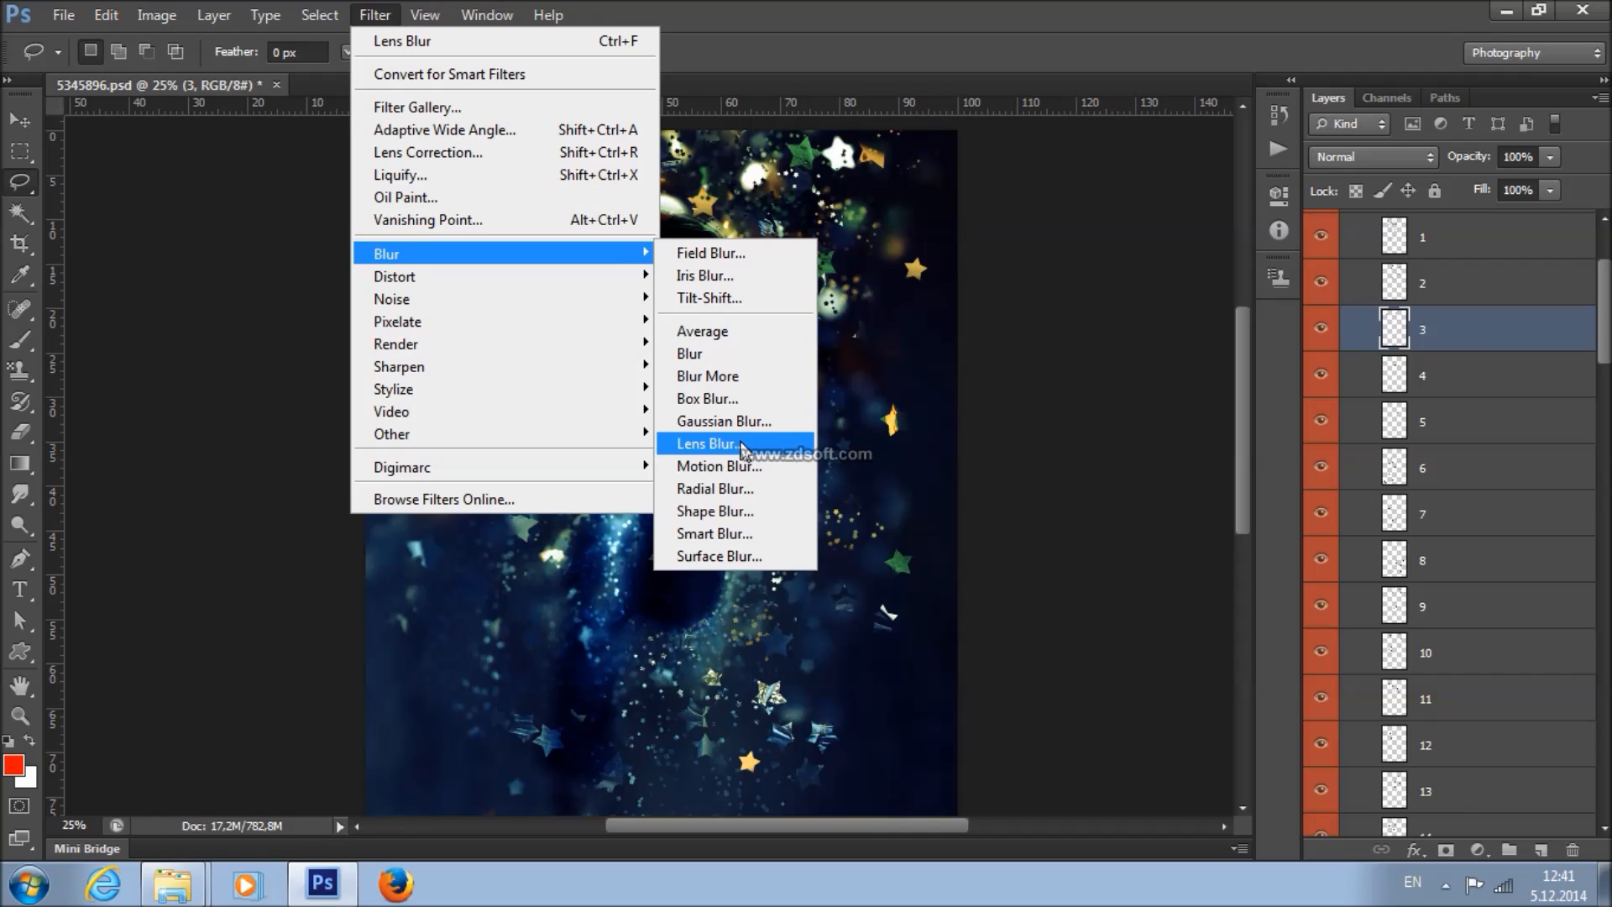
{"action": "left_click", "coordinate": [982, 43]}
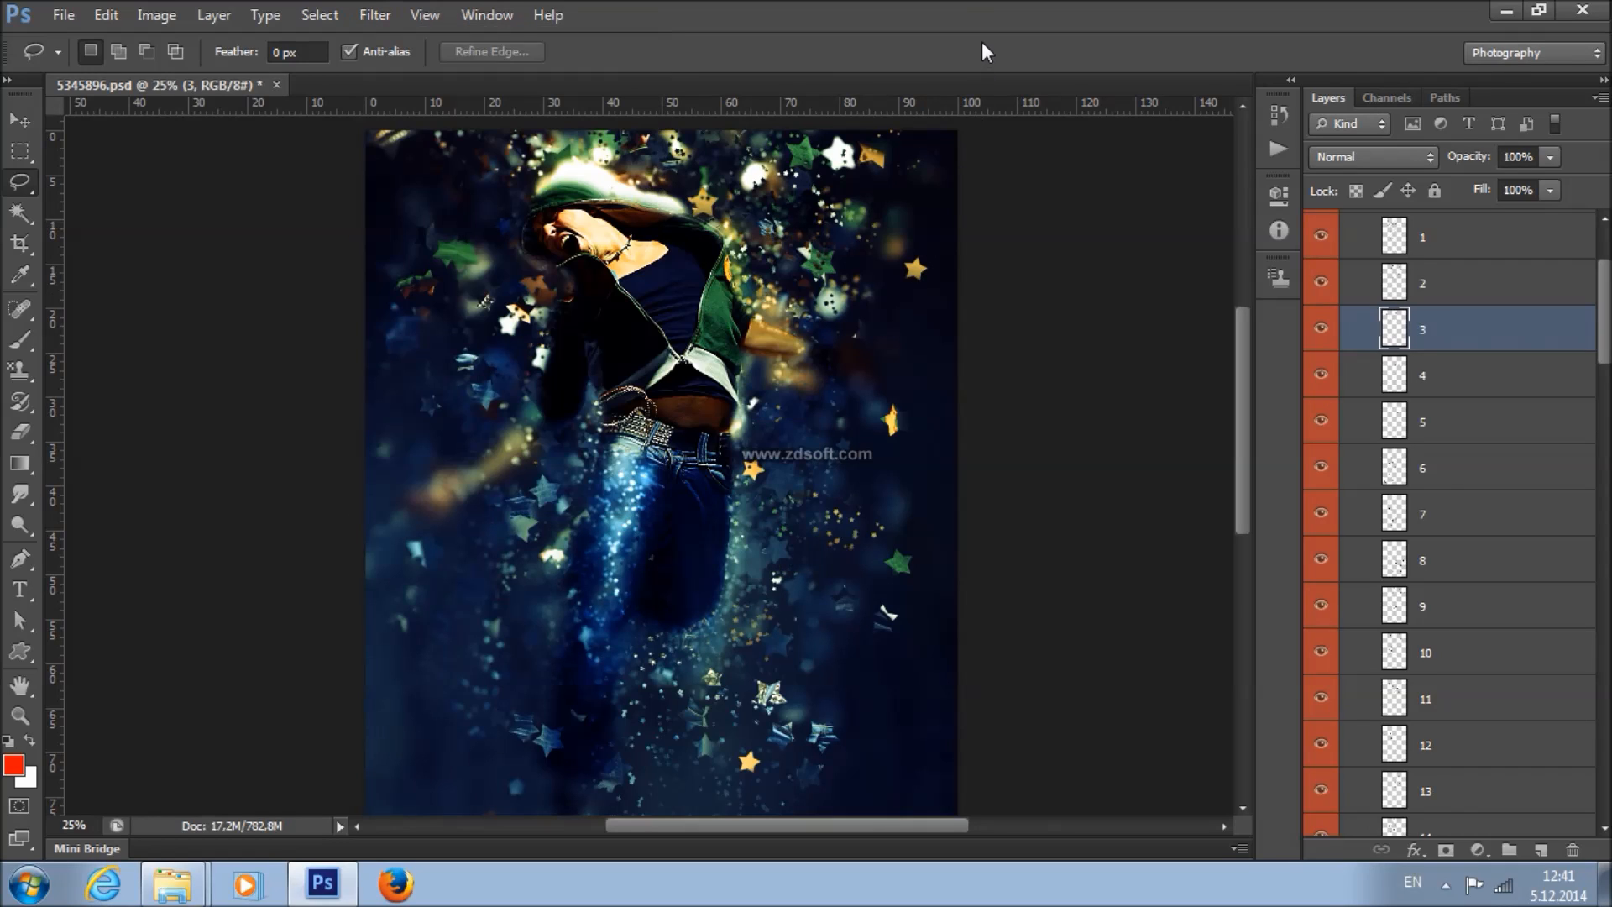
{"action": "left_click", "coordinate": [1318, 335]}
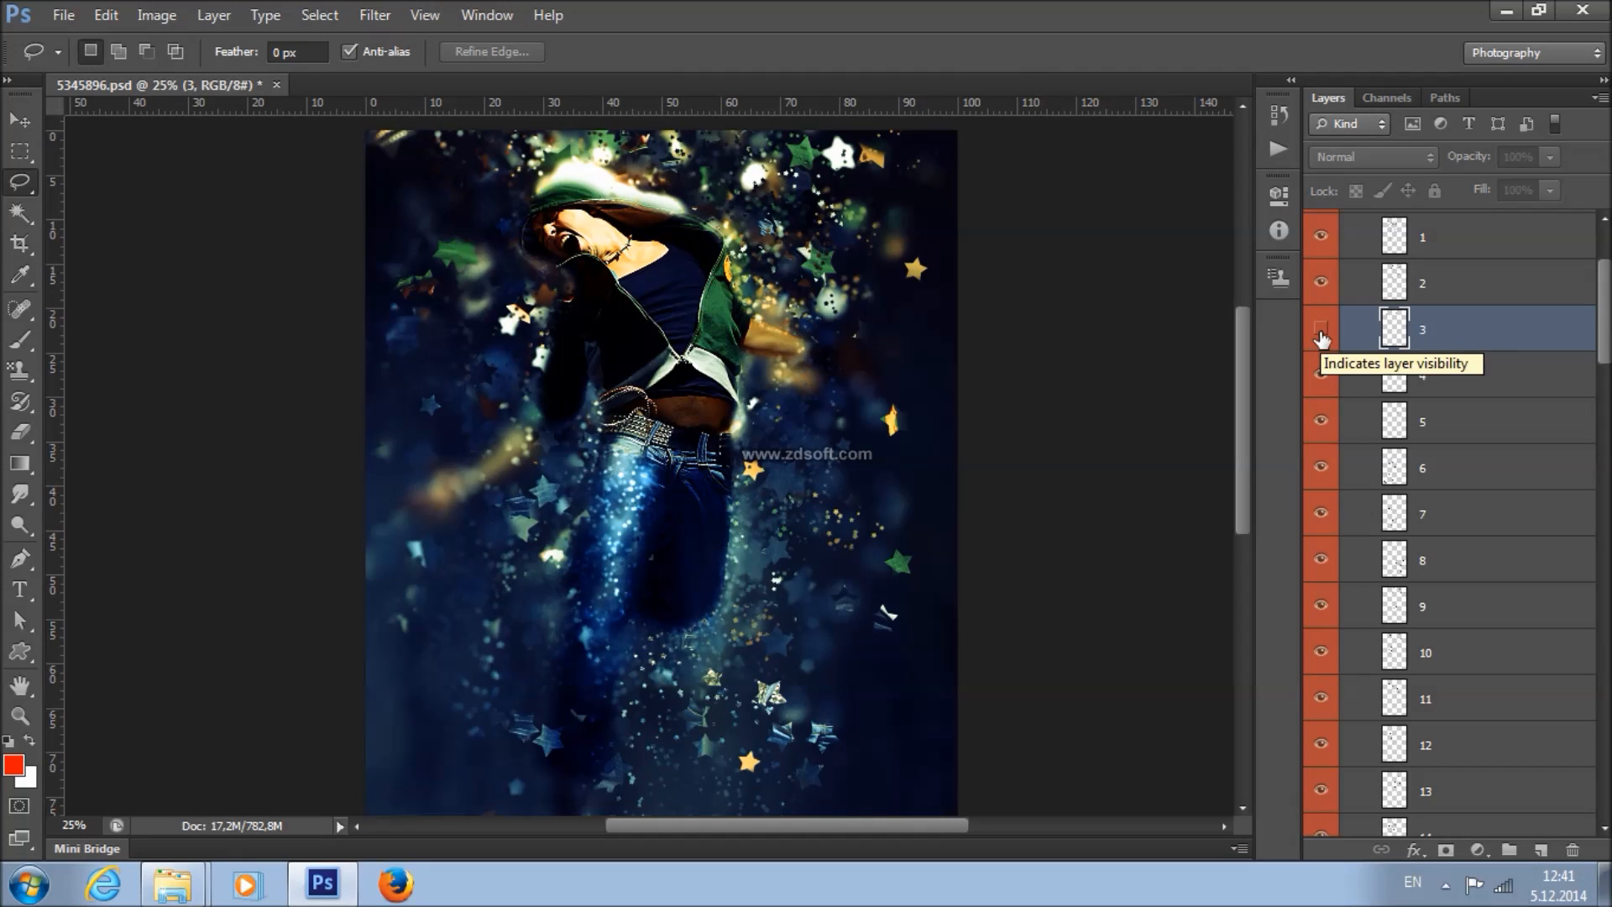
{"action": "left_click", "coordinate": [1321, 336]}
- With Auto-Select enabled on the Move tool, shift layer 9's gold star slightly down and left, and compare the image without and with it
{"action": "left_click", "coordinate": [20, 120]}
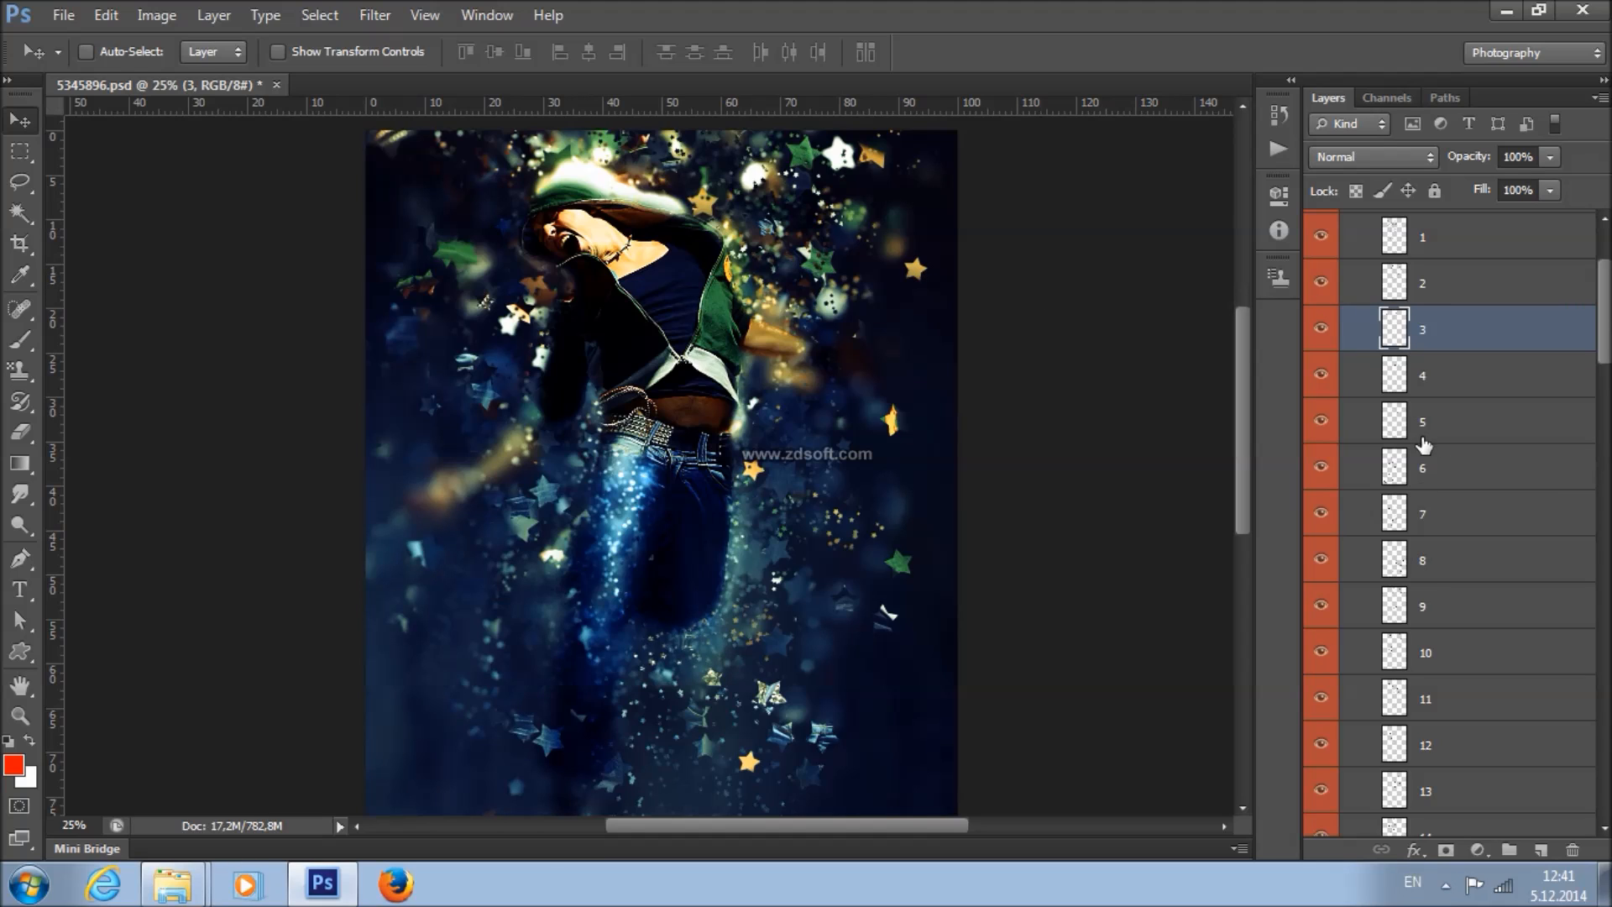
{"action": "scroll", "coordinate": [1464, 420], "scroll_direction": "up", "scroll_amount": 3}
{"action": "left_click", "coordinate": [1474, 349]}
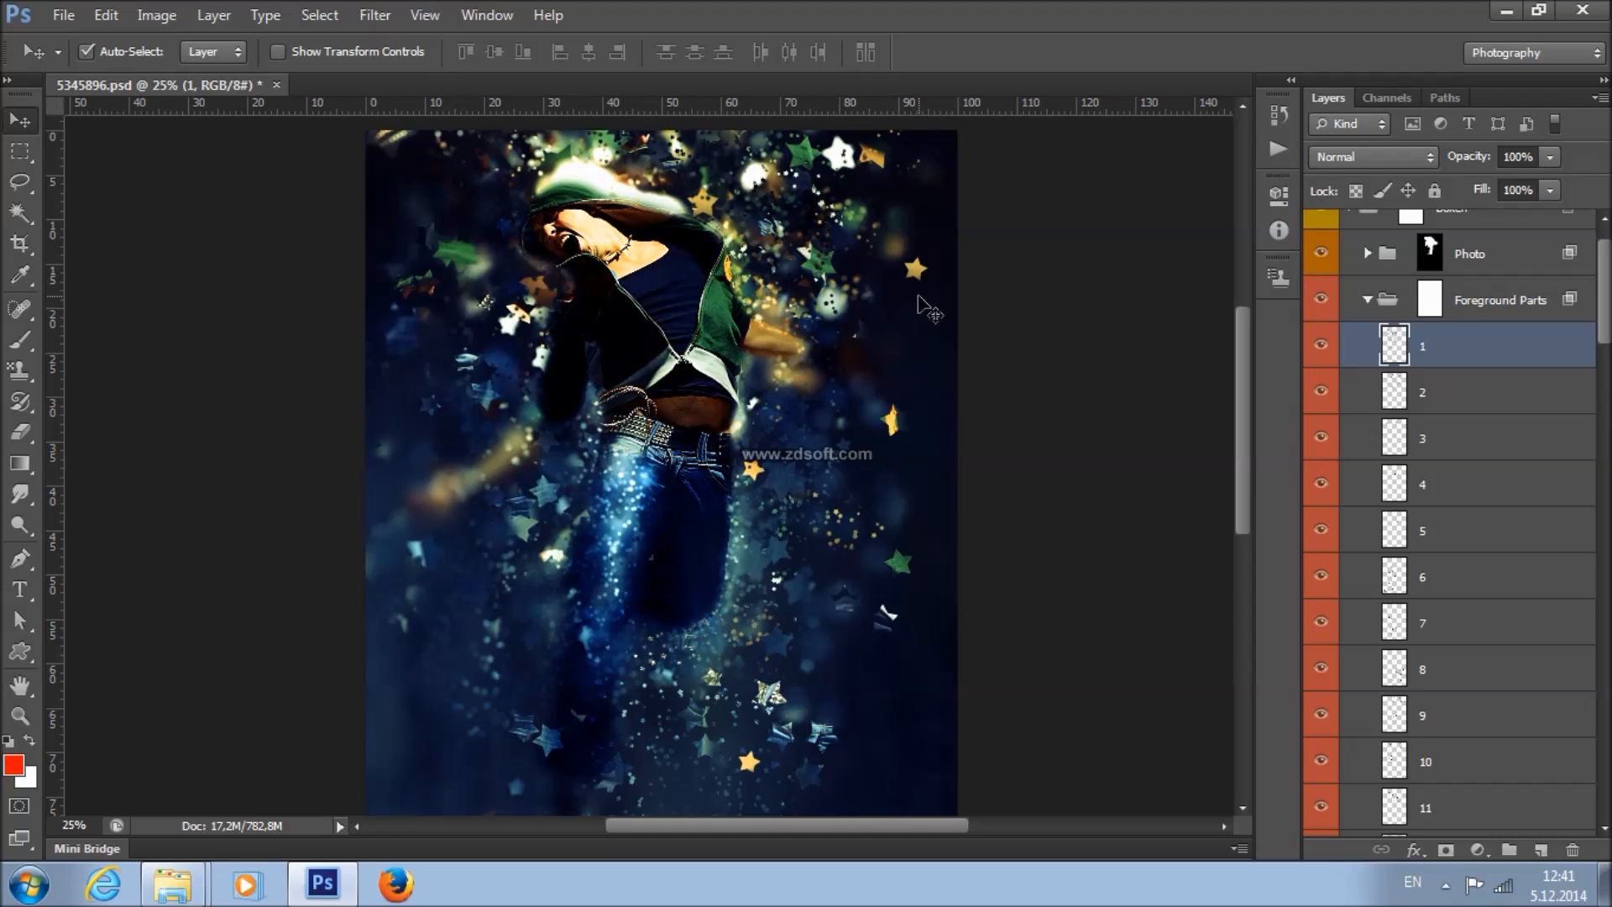
{"action": "left_click", "coordinate": [915, 267]}
{"action": "mouse_move", "coordinate": [913, 267]}
{"action": "left_mouse_down"}
{"action": "mouse_move", "coordinate": [807, 276]}
{"action": "mouse_move", "coordinate": [904, 276]}
{"action": "left_mouse_up"}
{"action": "left_click", "coordinate": [1320, 714]}
{"action": "left_click", "coordinate": [1320, 714]}
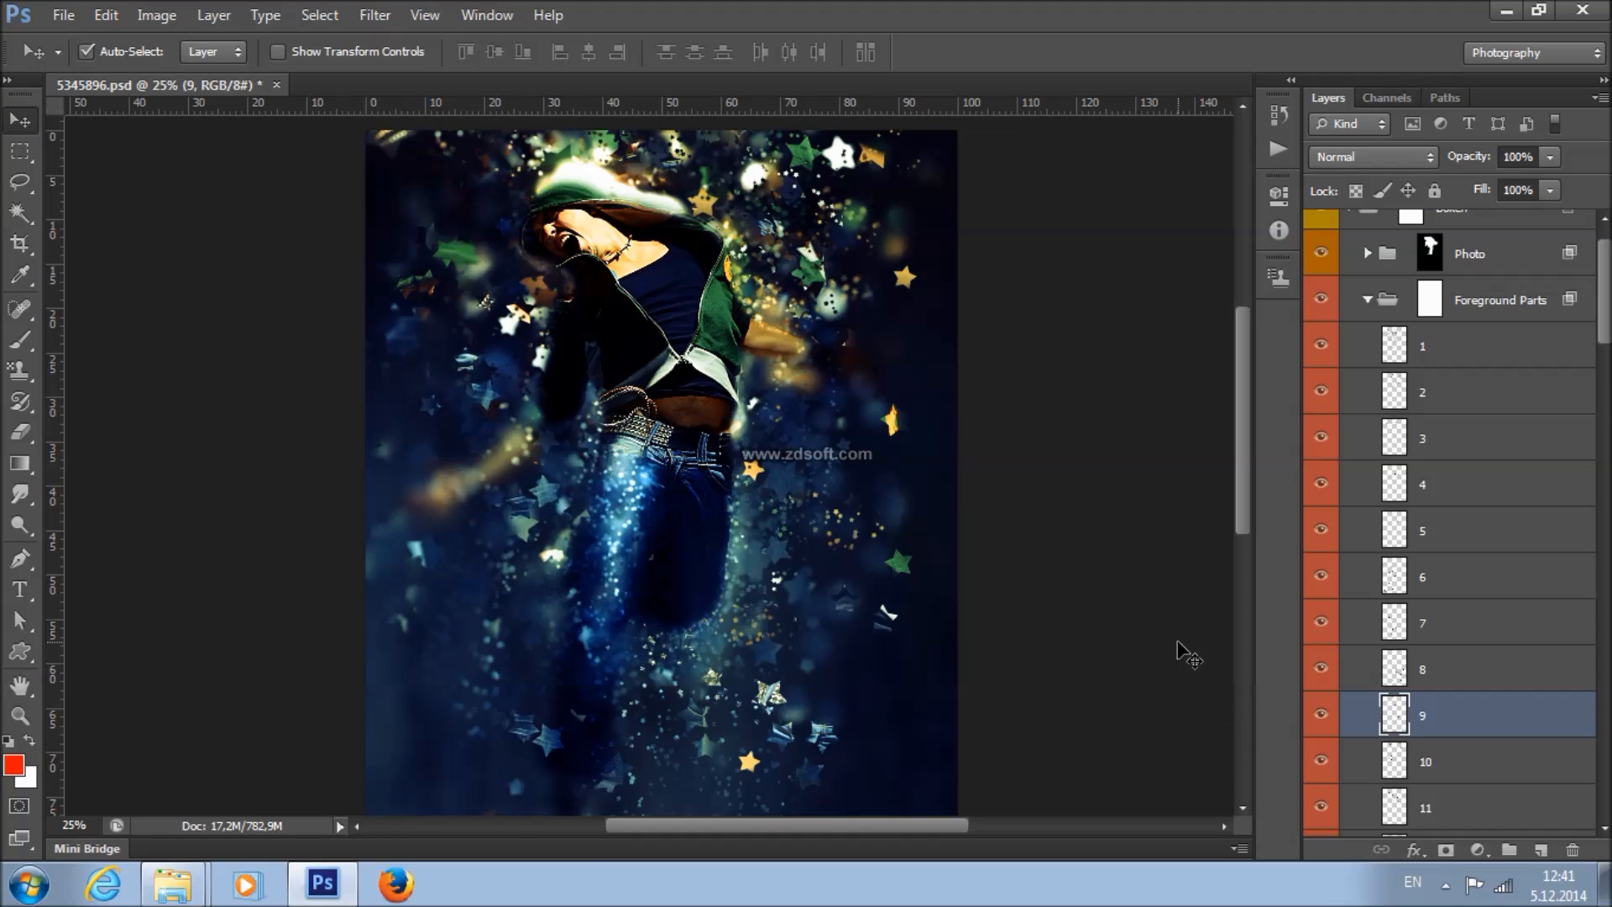
- Hide layers 2, 3, 4, 6 and 7 of the Foreground Parts group
{"action": "scroll", "coordinate": [1448, 499], "scroll_direction": "down", "scroll_amount": 3}
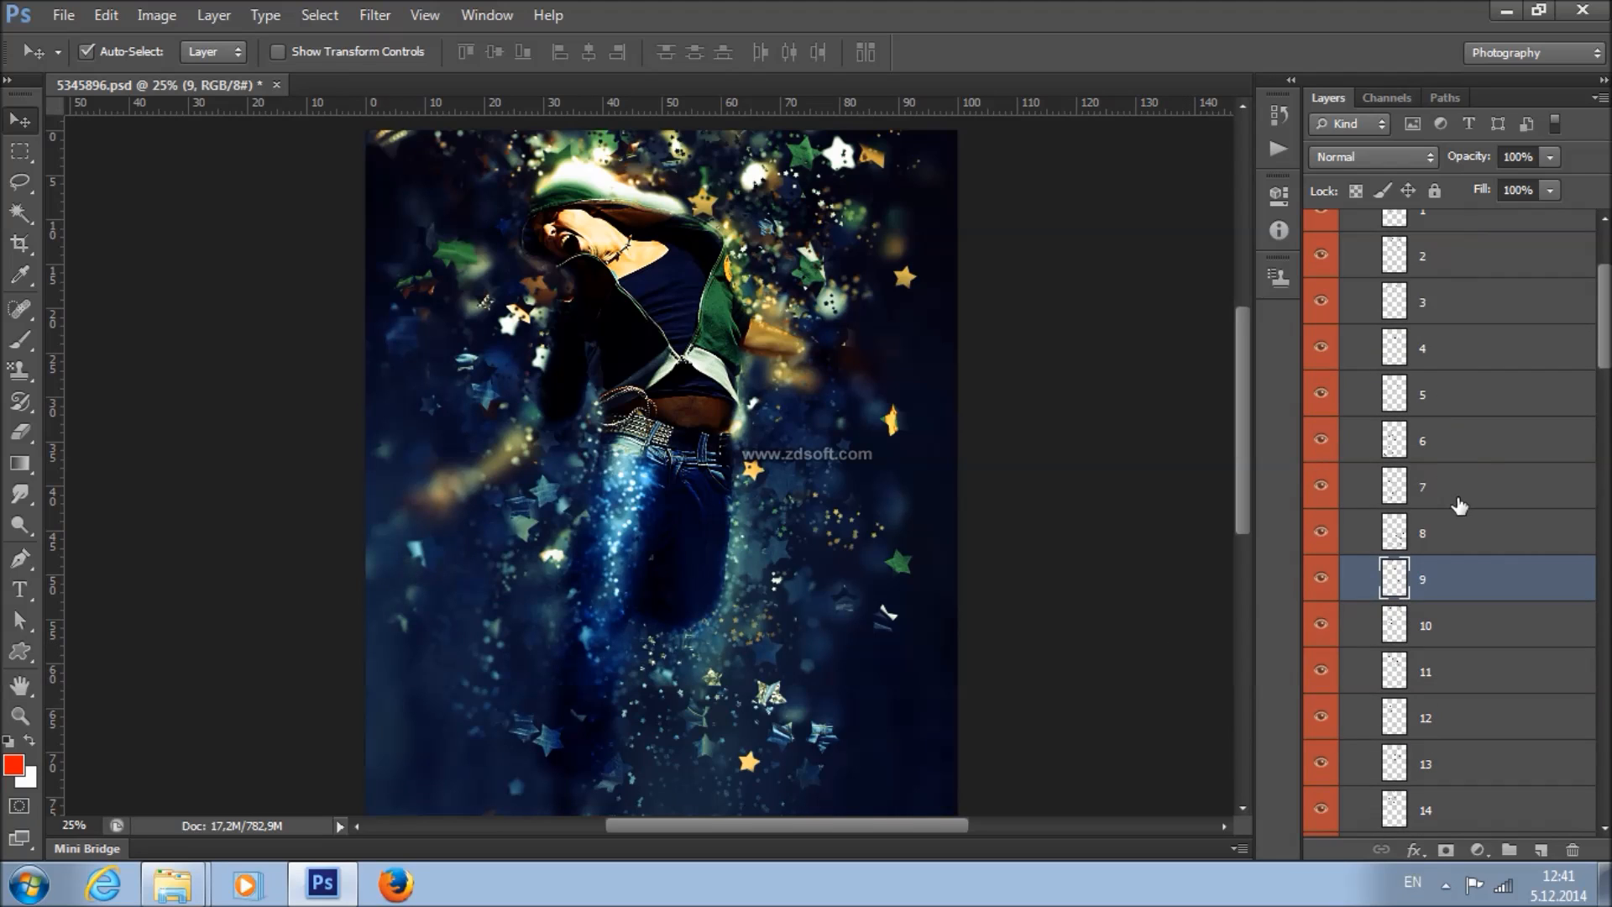
{"action": "scroll", "coordinate": [1477, 385], "scroll_direction": "down", "scroll_amount": 2}
{"action": "scroll", "coordinate": [1464, 380], "scroll_direction": "up", "scroll_amount": 2}
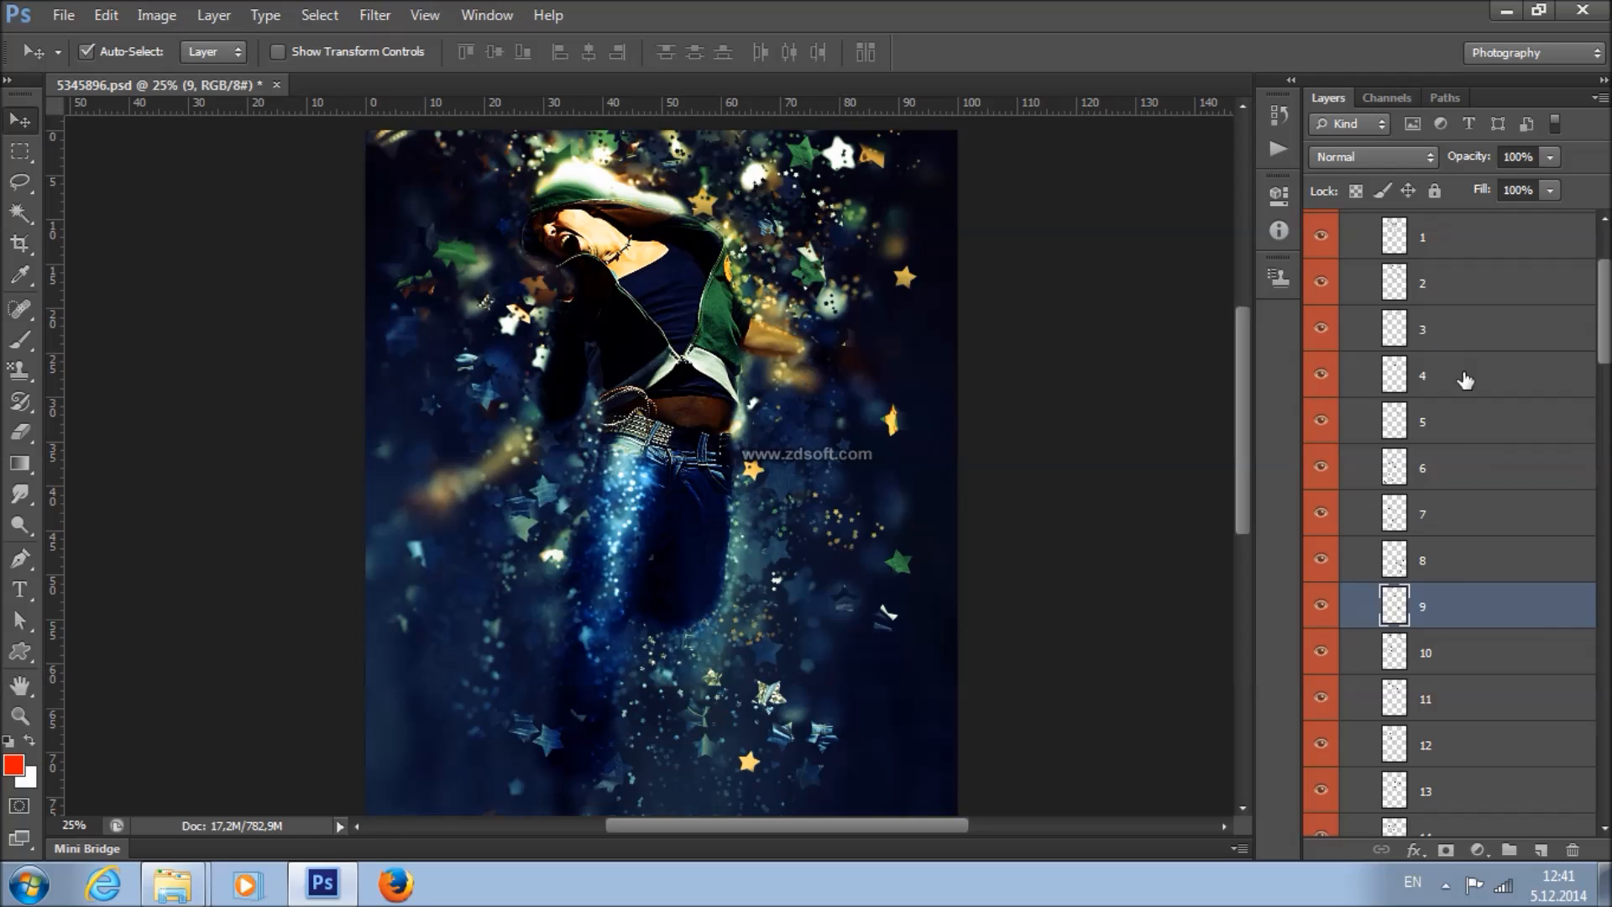
{"action": "left_click", "coordinate": [1324, 328]}
{"action": "left_click", "coordinate": [1320, 466]}
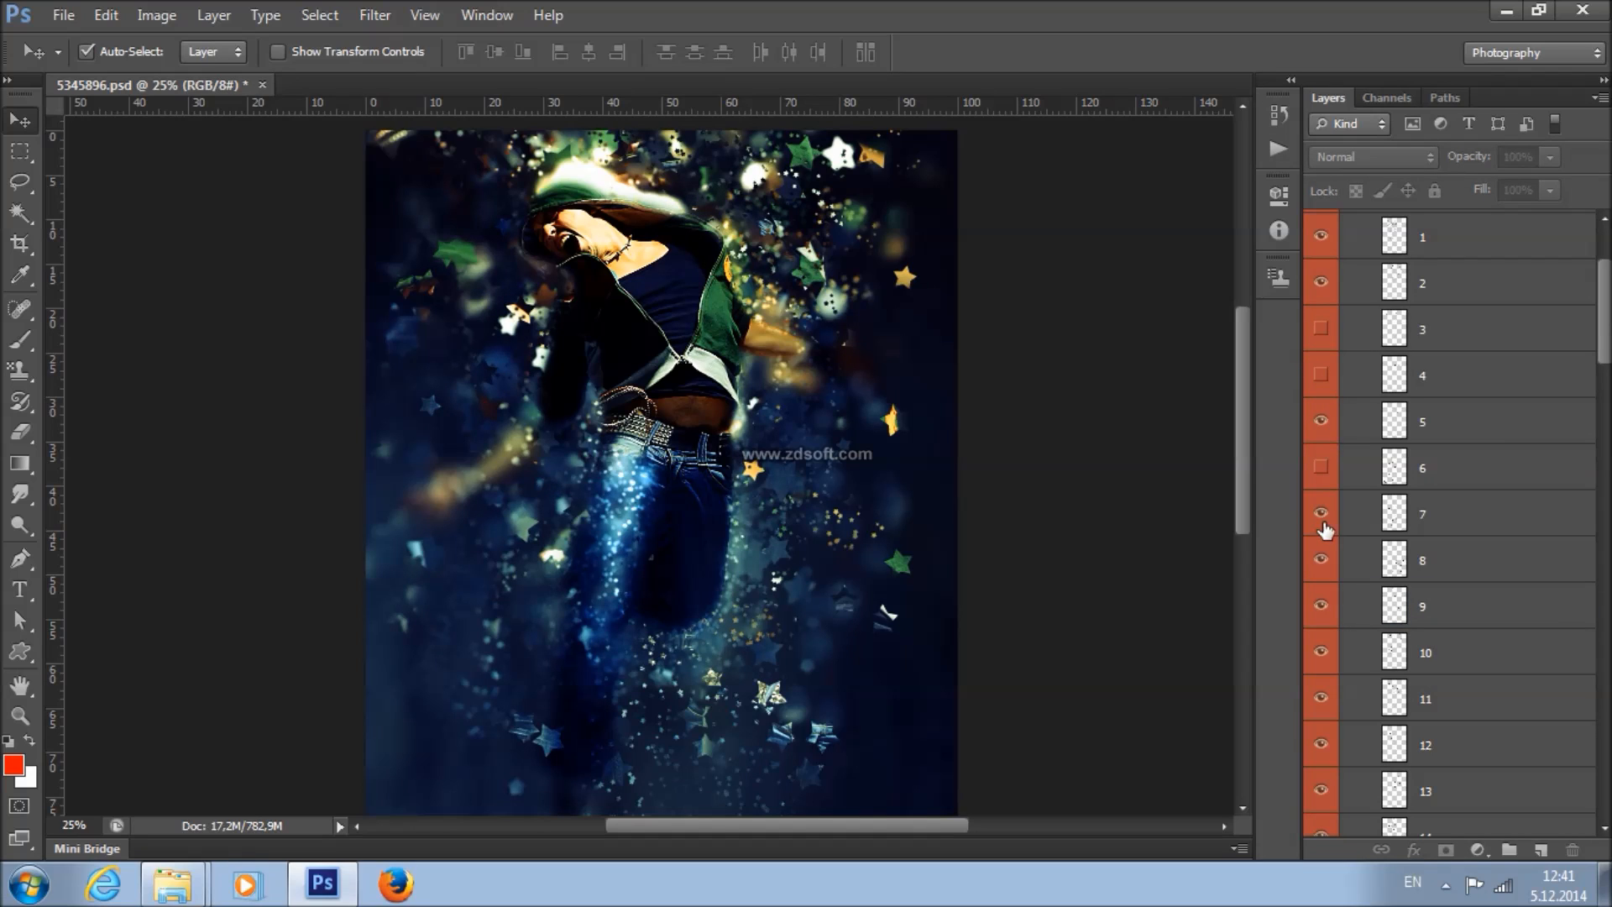
{"action": "left_click", "coordinate": [1321, 512]}
{"action": "left_click", "coordinate": [1321, 283]}
- Hide layers 17, 19, 21, 23, 24 and 26 of the Foreground Parts group
{"action": "left_click_drag", "start_coordinate": [1606, 317], "coordinate": [1511, 420]}
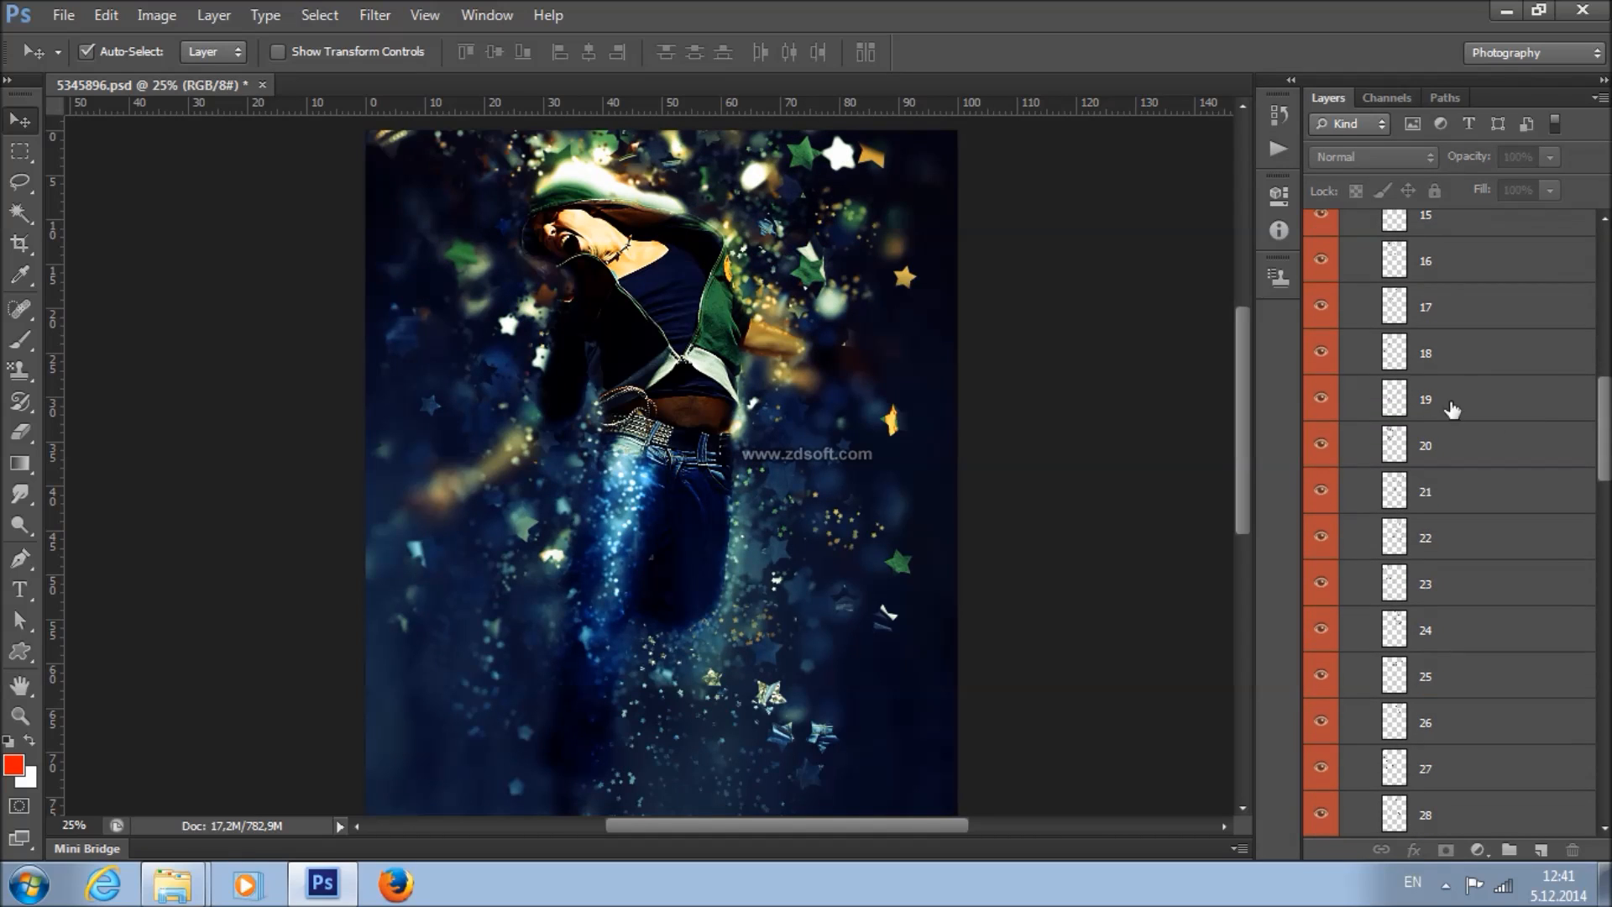
{"action": "left_click", "coordinate": [1321, 399]}
{"action": "left_click", "coordinate": [1320, 491]}
{"action": "left_click", "coordinate": [1321, 583]}
{"action": "left_click", "coordinate": [1321, 630]}
{"action": "left_click", "coordinate": [1321, 722]}
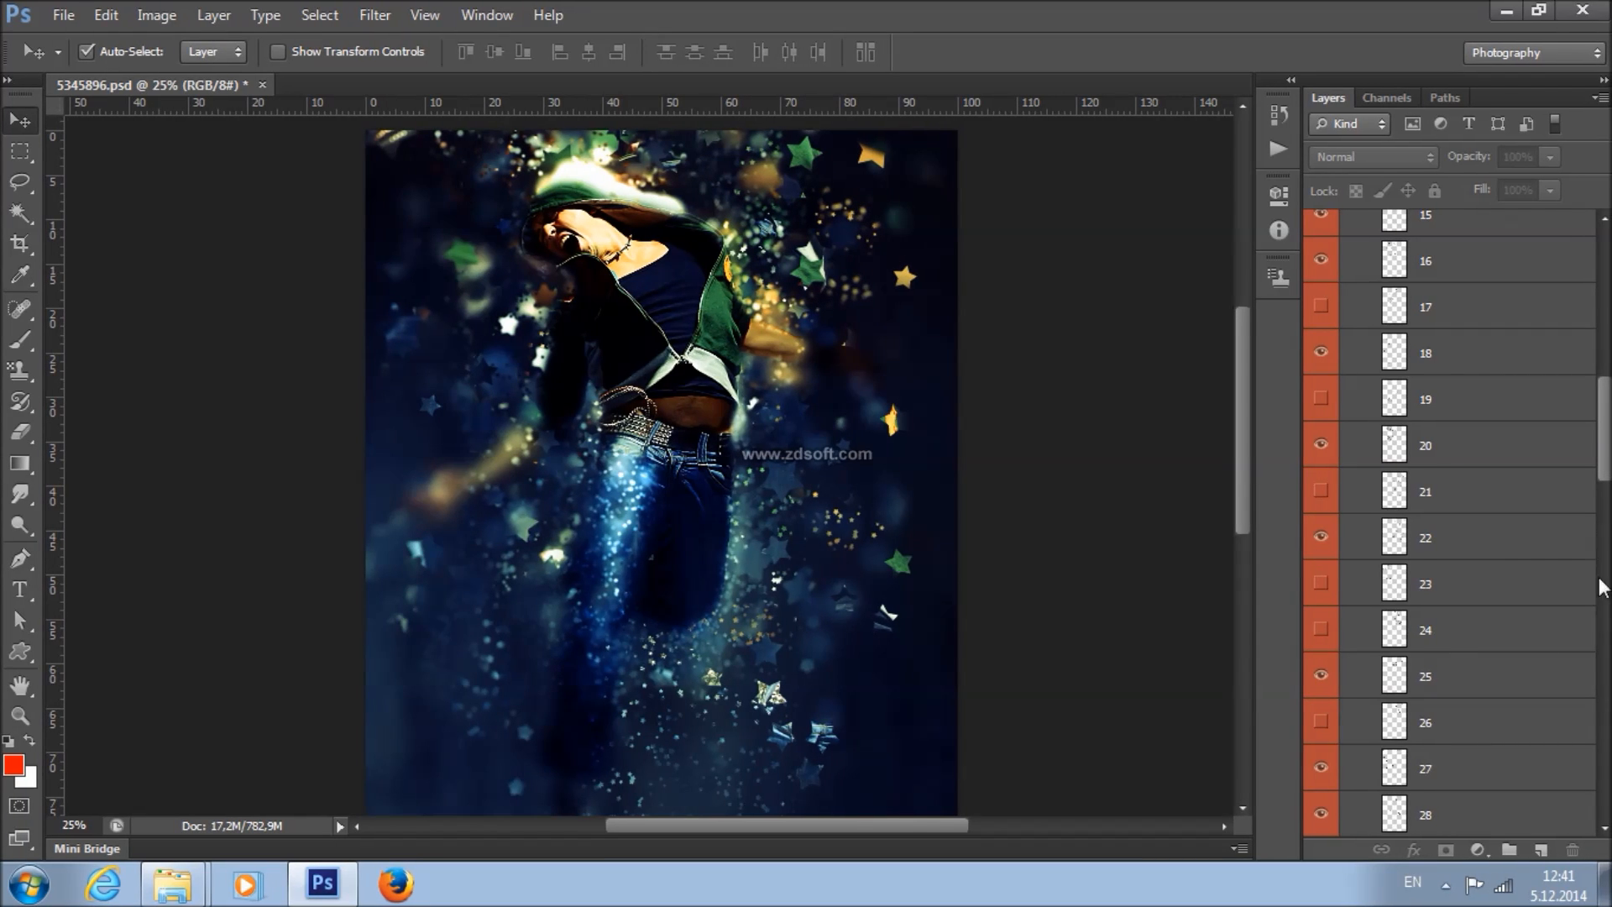
- Show the hidden layers 59, 60 and 61 at the end of the Foreground Parts group
{"action": "left_click_drag", "start_coordinate": [1606, 439], "coordinate": [1417, 712]}
{"action": "left_click", "coordinate": [1320, 560]}
{"action": "left_click", "coordinate": [1321, 515]}
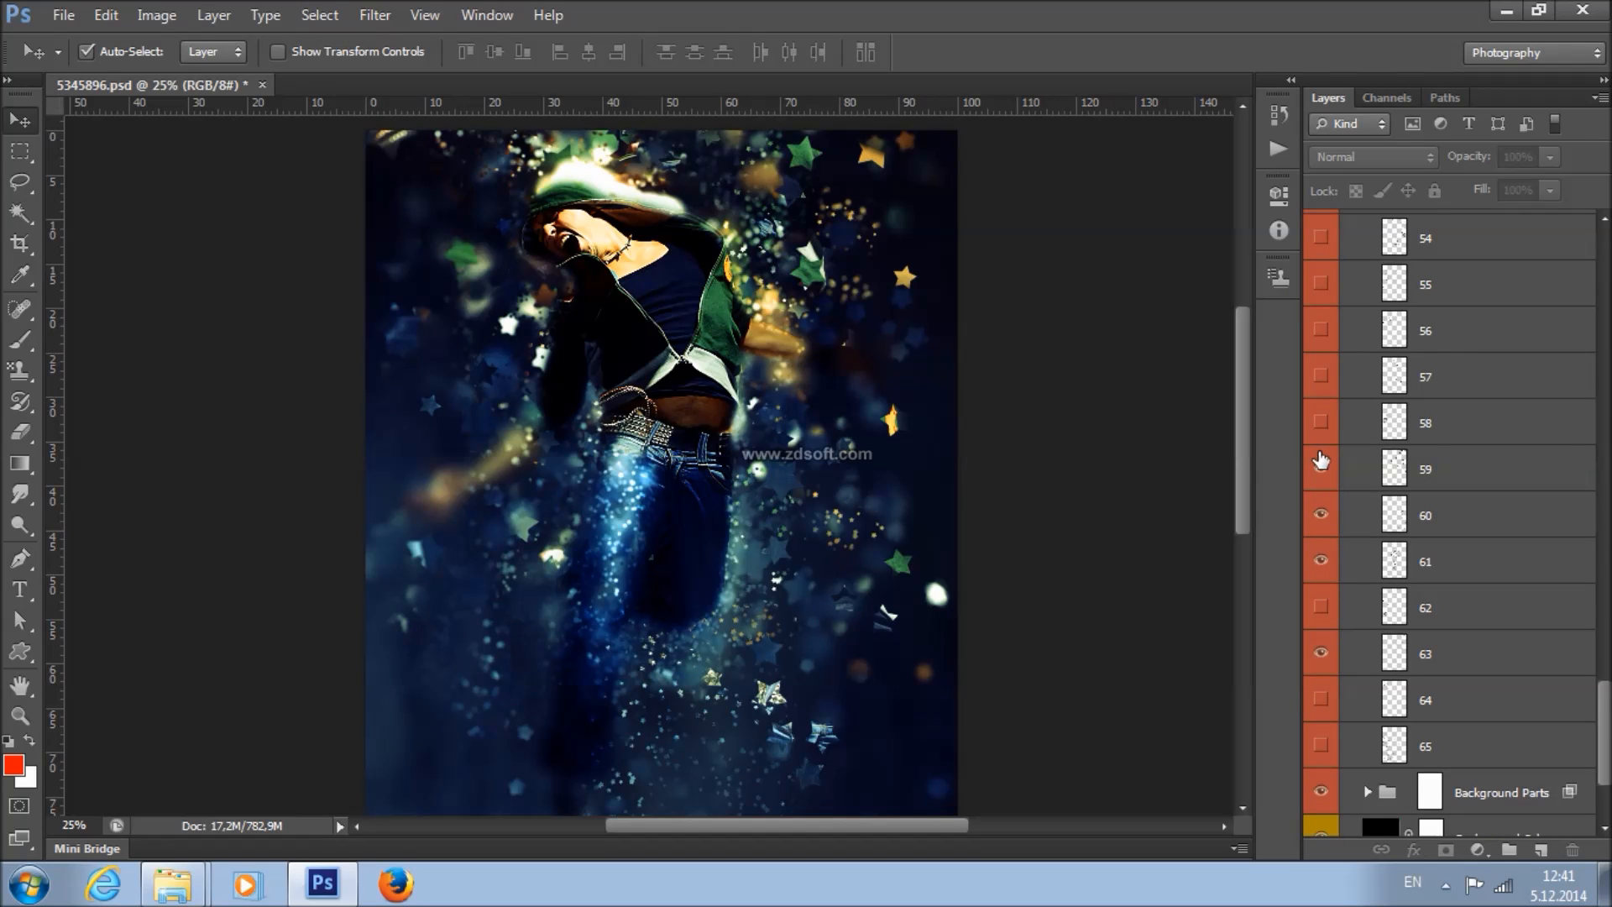
{"action": "left_click", "coordinate": [1320, 468]}
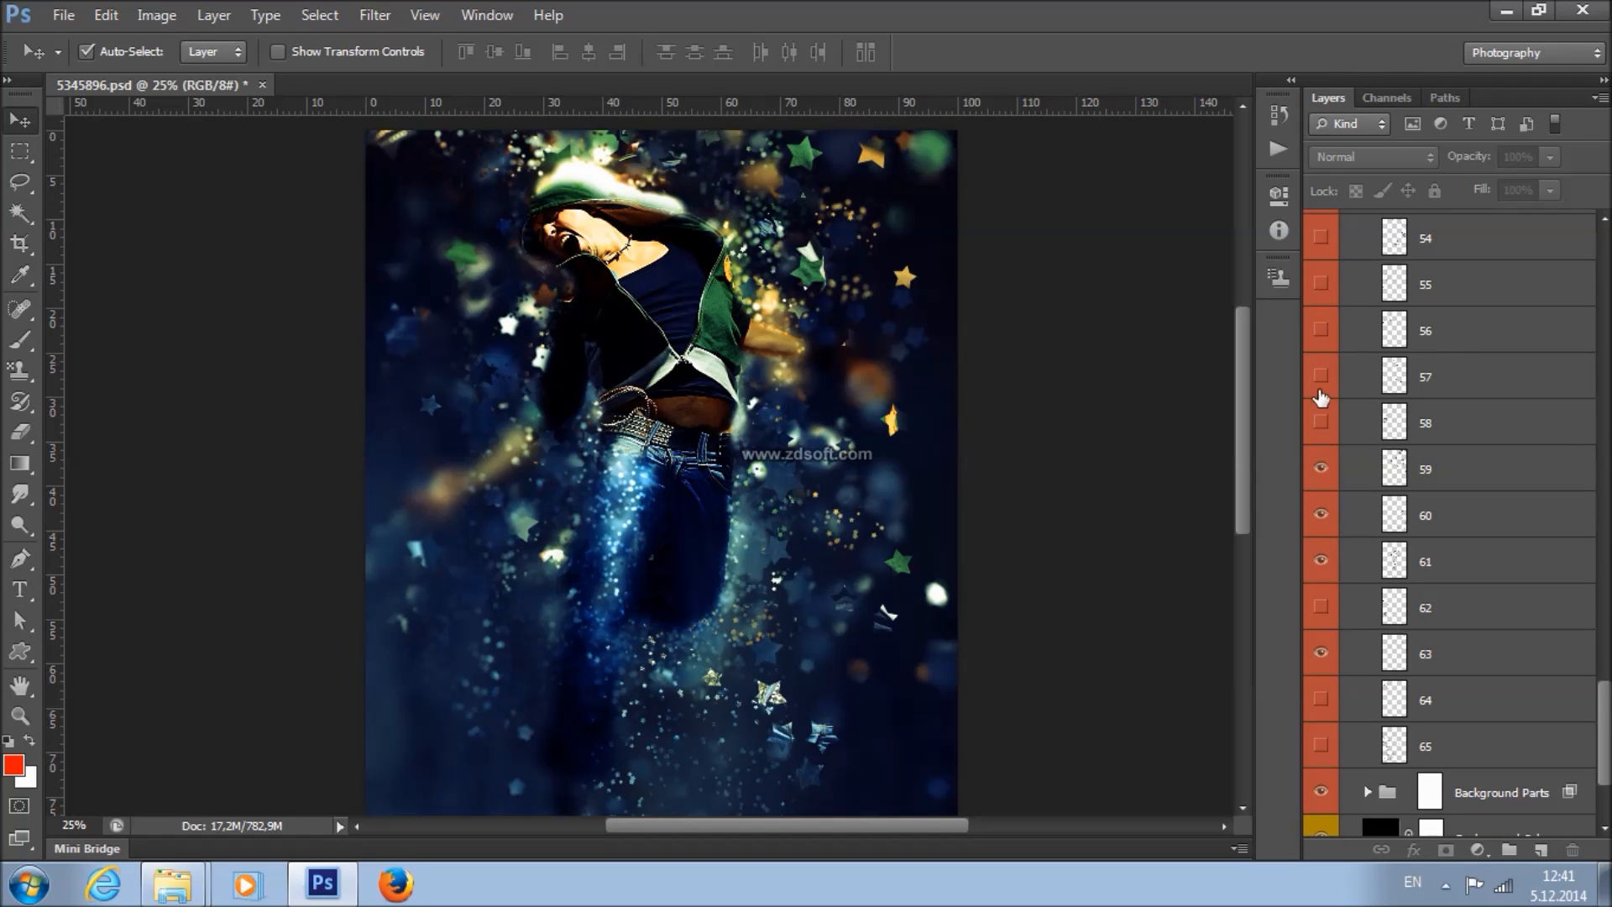
- Show layers 55, 56 and 57, and shift layer 56's bokeh slightly down and to the left
{"action": "left_click", "coordinate": [1438, 346]}
{"action": "mouse_move", "coordinate": [727, 361]}
{"action": "left_mouse_down"}
{"action": "mouse_move", "coordinate": [637, 470]}
{"action": "mouse_move", "coordinate": [706, 382]}
{"action": "left_mouse_up"}
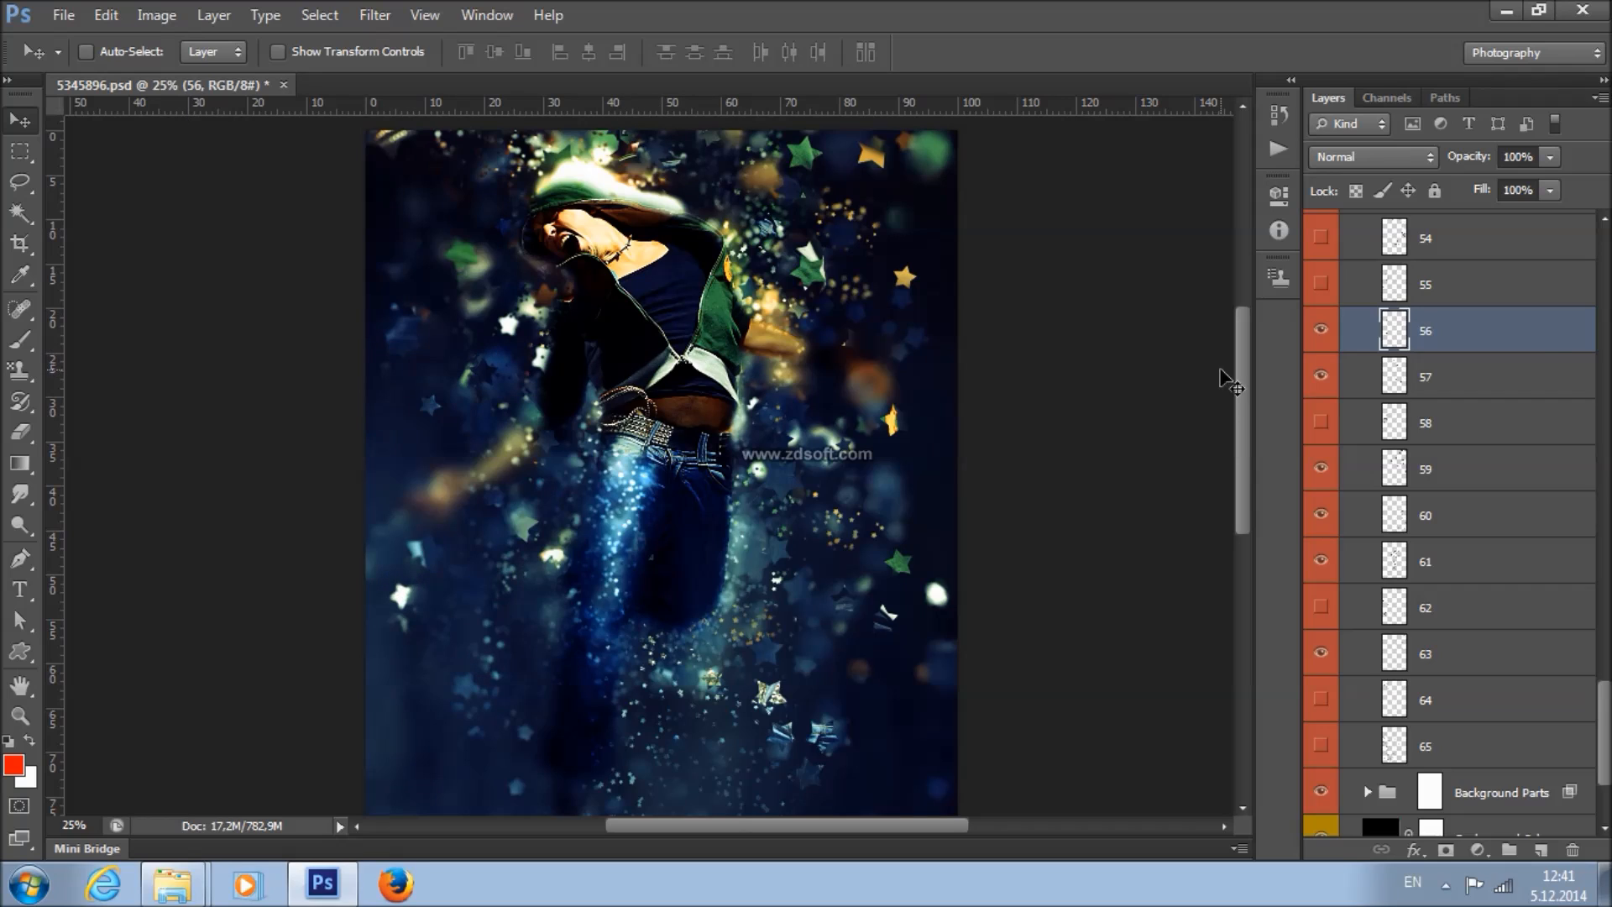
{"action": "left_click", "coordinate": [1446, 303]}
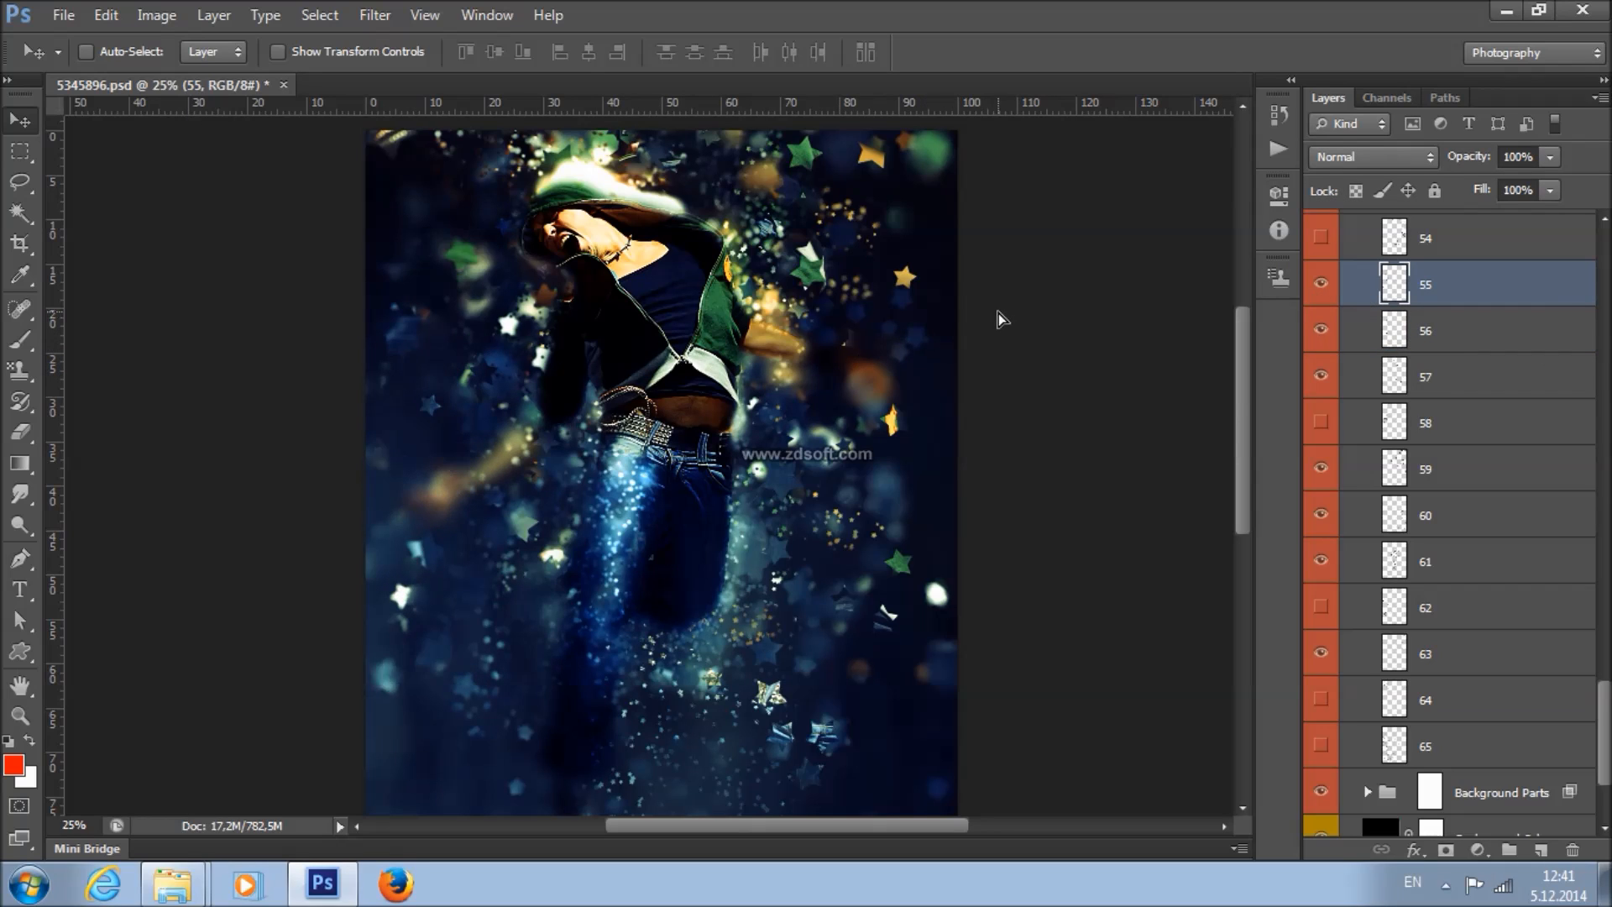
- Show layers 48, 50 and 51 of the Foreground Parts group and reposition their bokeh over the photo
{"action": "scroll", "coordinate": [1475, 432], "scroll_direction": "up", "scroll_amount": 8}
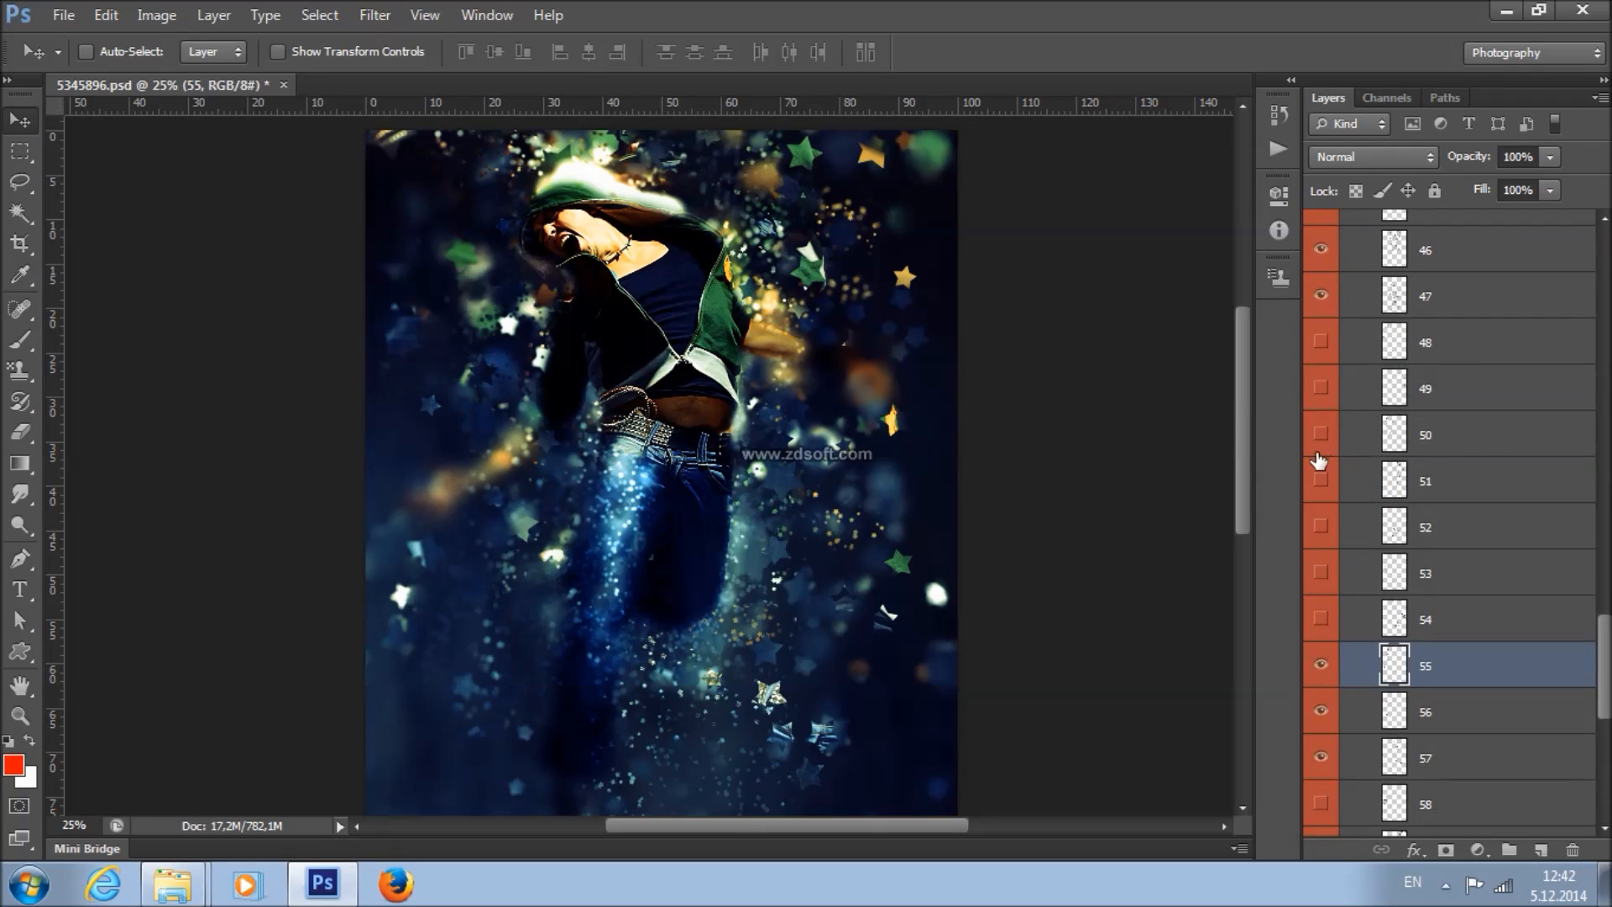
{"action": "left_click", "coordinate": [1400, 445]}
{"action": "left_click", "coordinate": [1321, 479]}
{"action": "left_click", "coordinate": [1352, 479]}
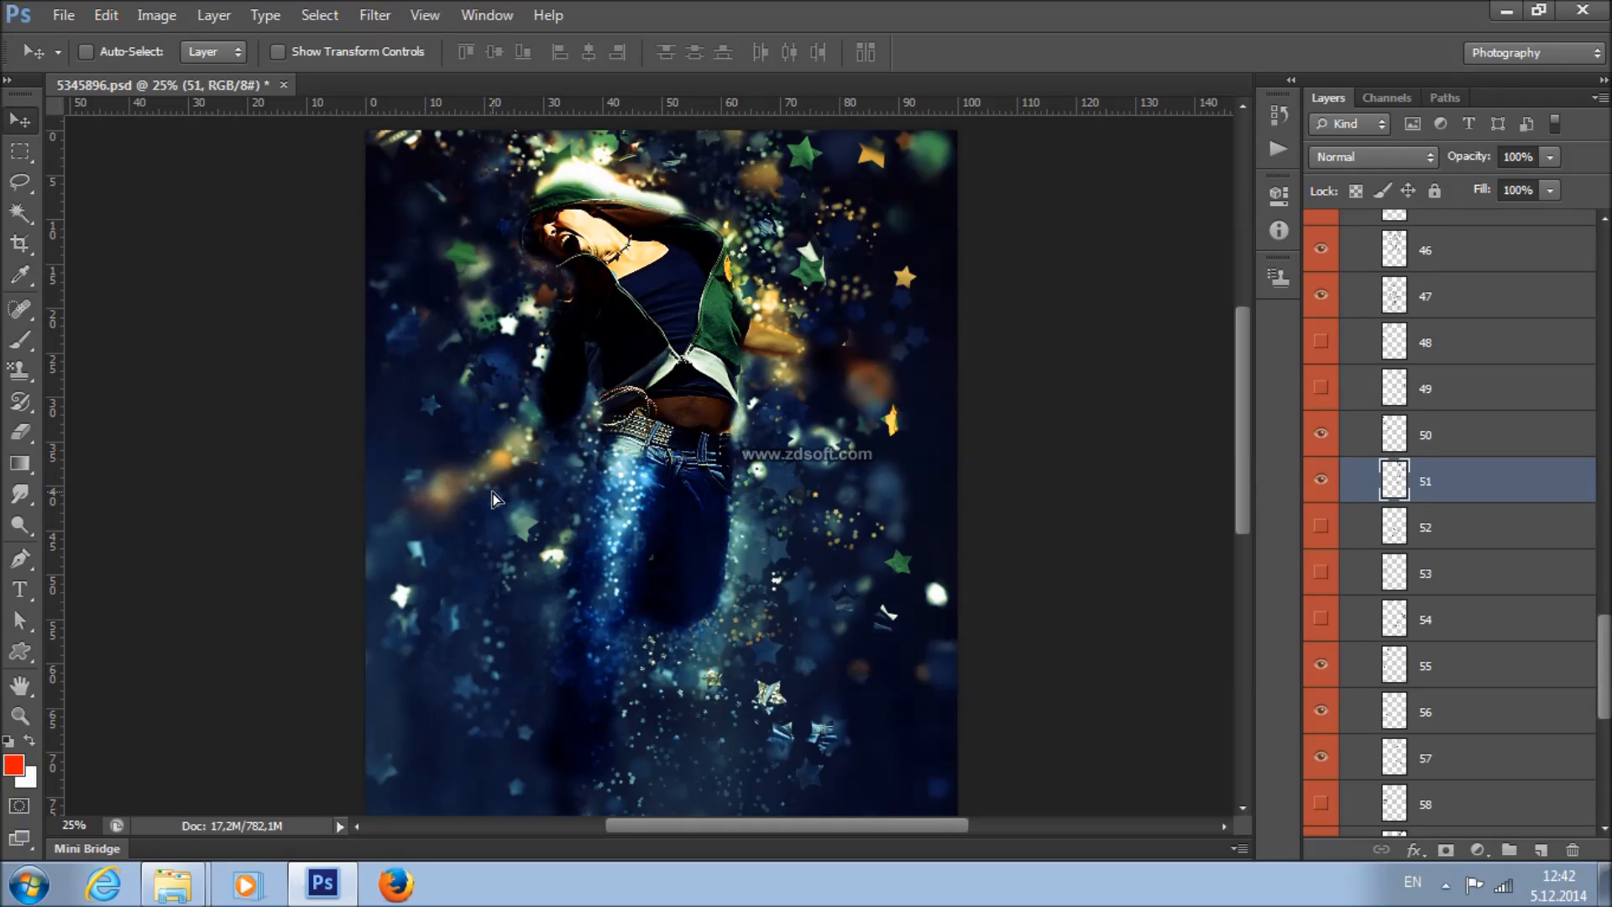
{"action": "left_click", "coordinate": [1356, 345]}
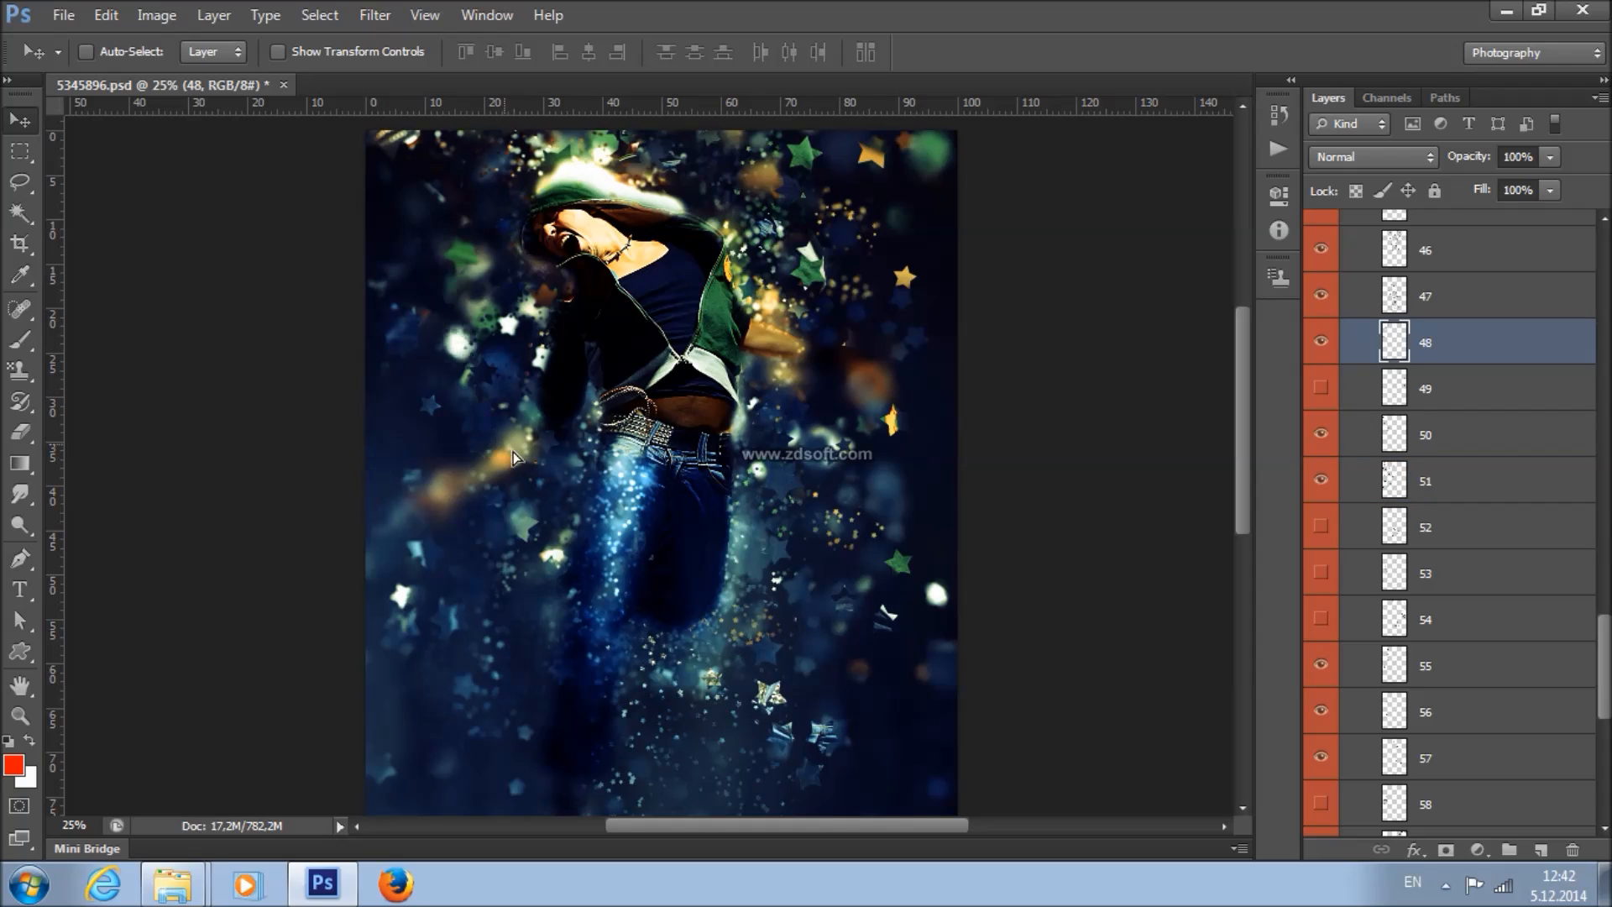
- Show layers 52, 53 and 54, selecting each in turn to reposition its stars over the photo
{"action": "left_click", "coordinate": [1320, 526]}
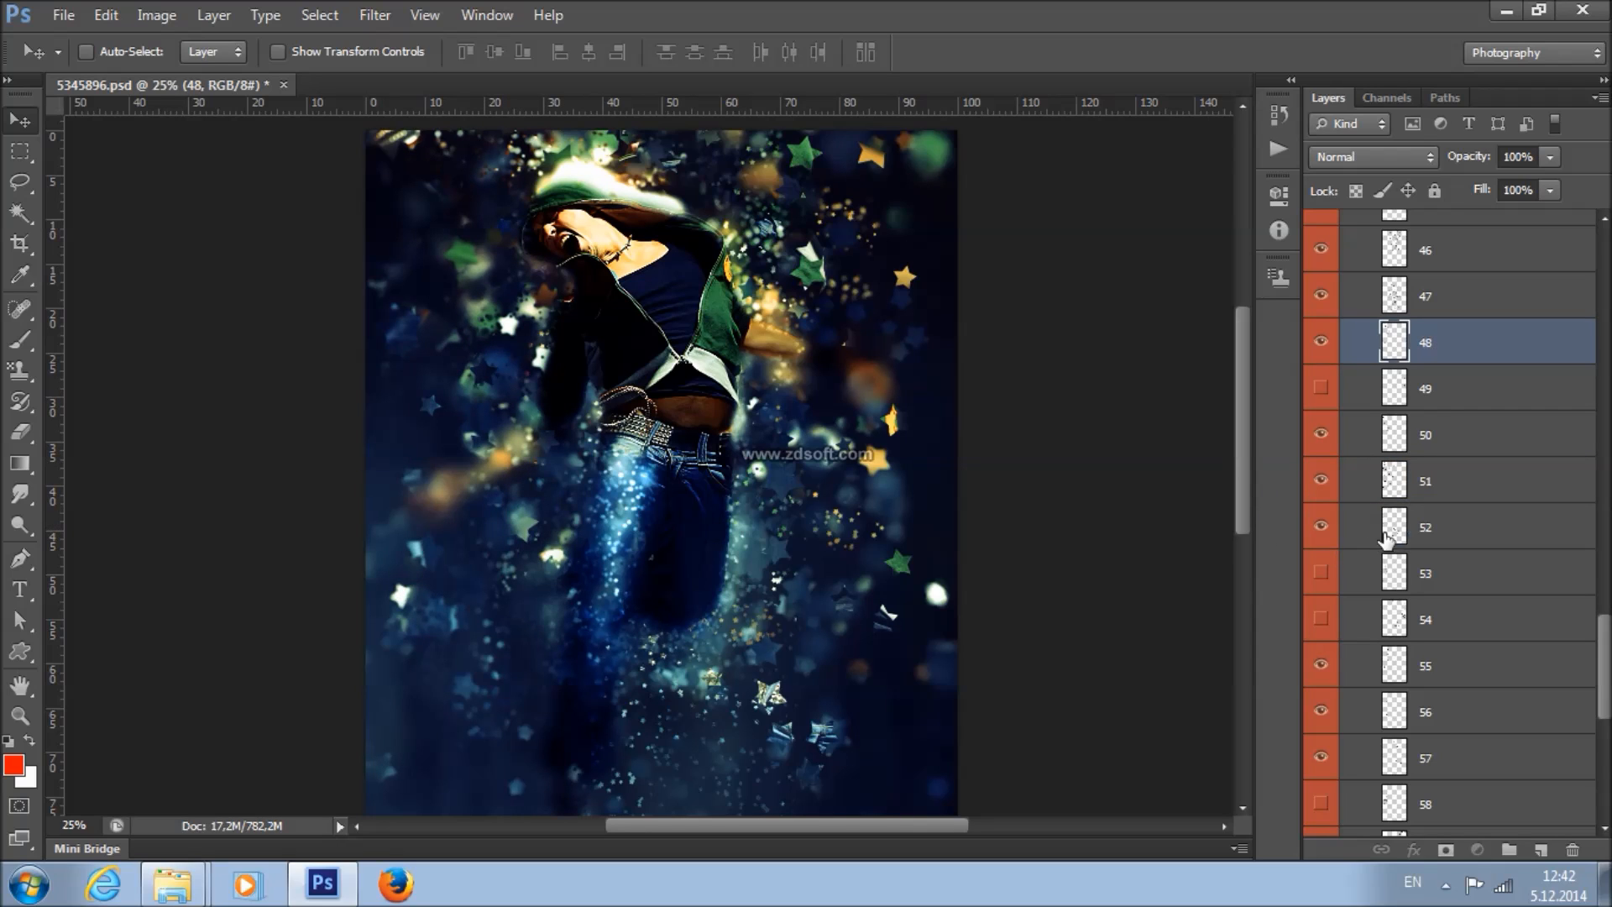
{"action": "left_click", "coordinate": [1352, 527]}
{"action": "left_click", "coordinate": [1321, 573]}
{"action": "left_click", "coordinate": [1352, 573]}
{"action": "left_click", "coordinate": [1321, 619]}
{"action": "left_click", "coordinate": [1353, 619]}
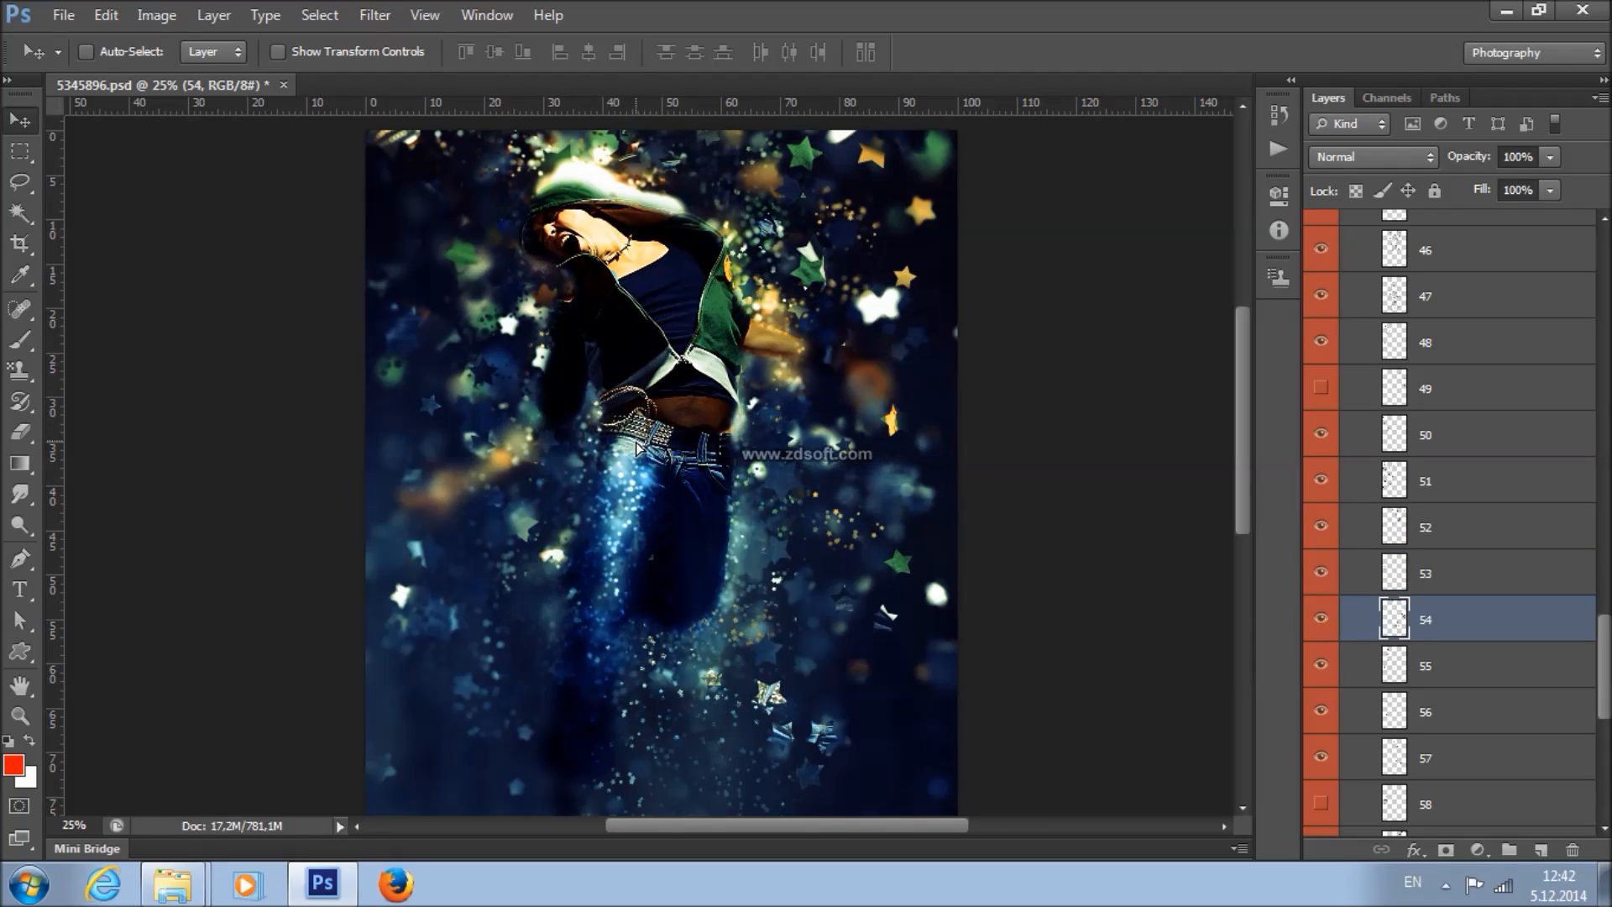
- Show layers 58 and 65 of the Foreground Parts group, and reposition layer 65's bokeh
{"action": "scroll", "coordinate": [1302, 620], "scroll_direction": "down", "scroll_amount": 4}
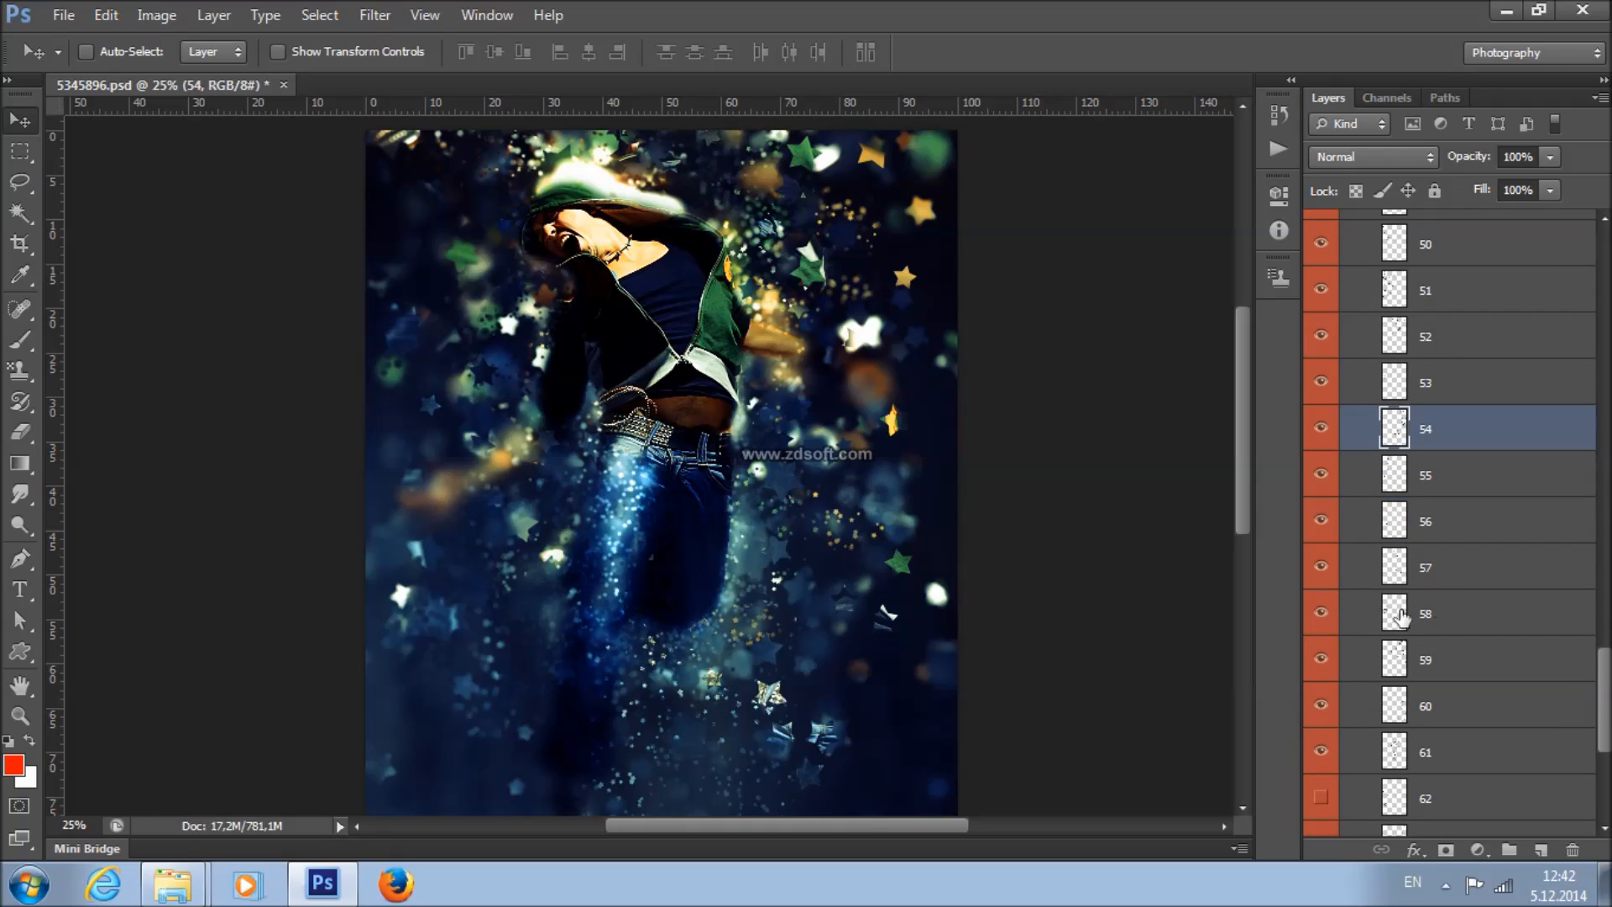
{"action": "left_click", "coordinate": [1352, 618]}
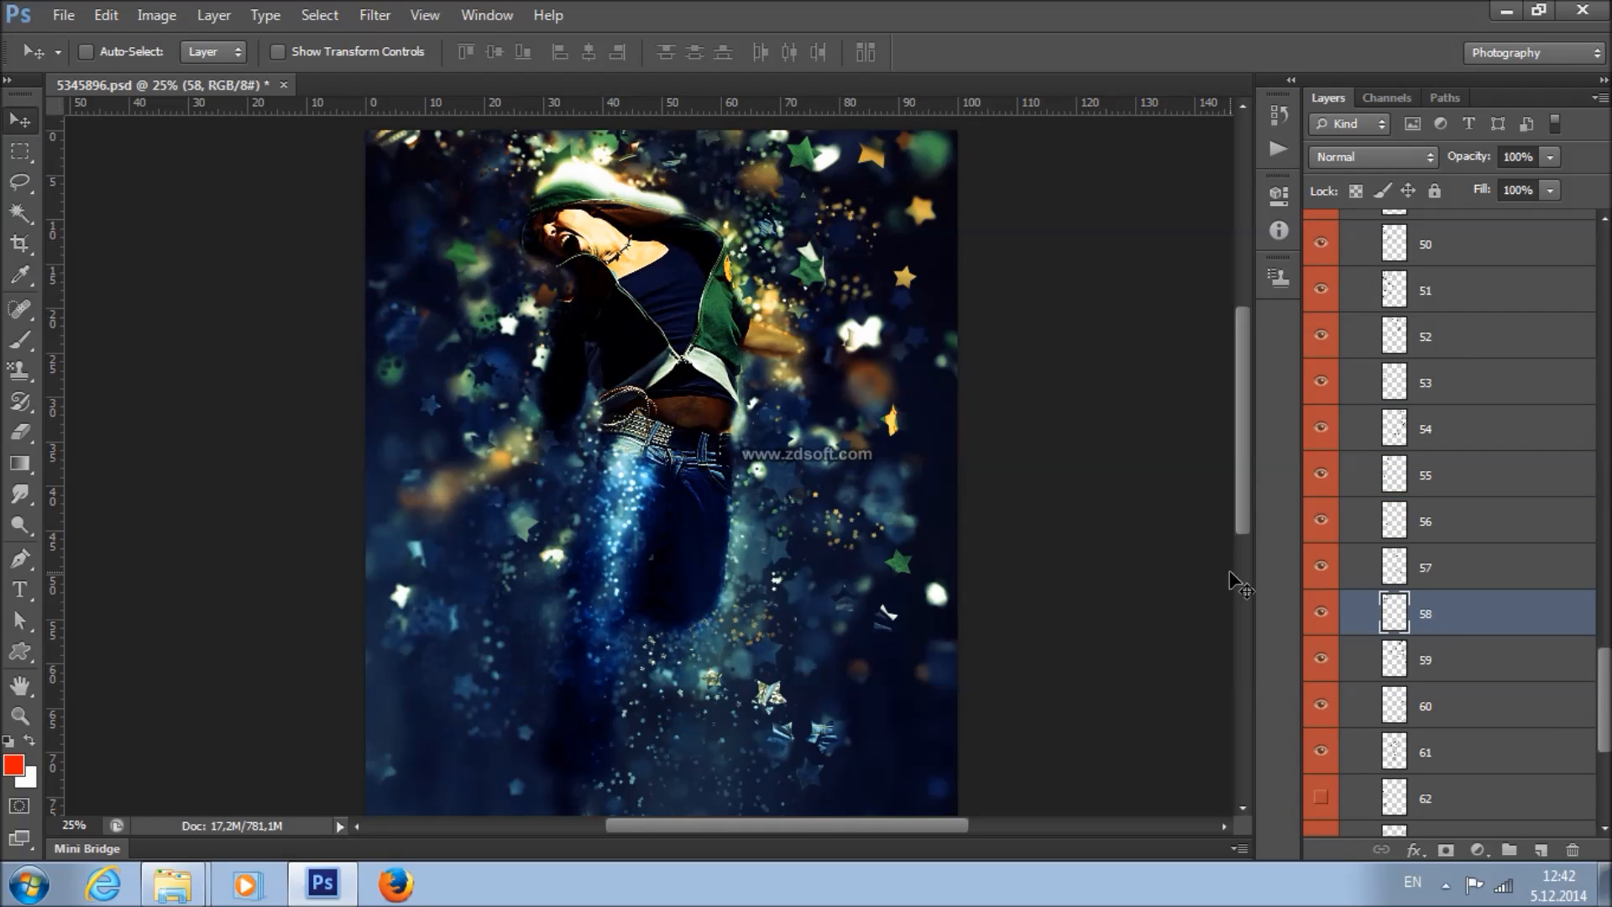
{"action": "scroll", "coordinate": [1423, 659], "scroll_direction": "down", "scroll_amount": 5}
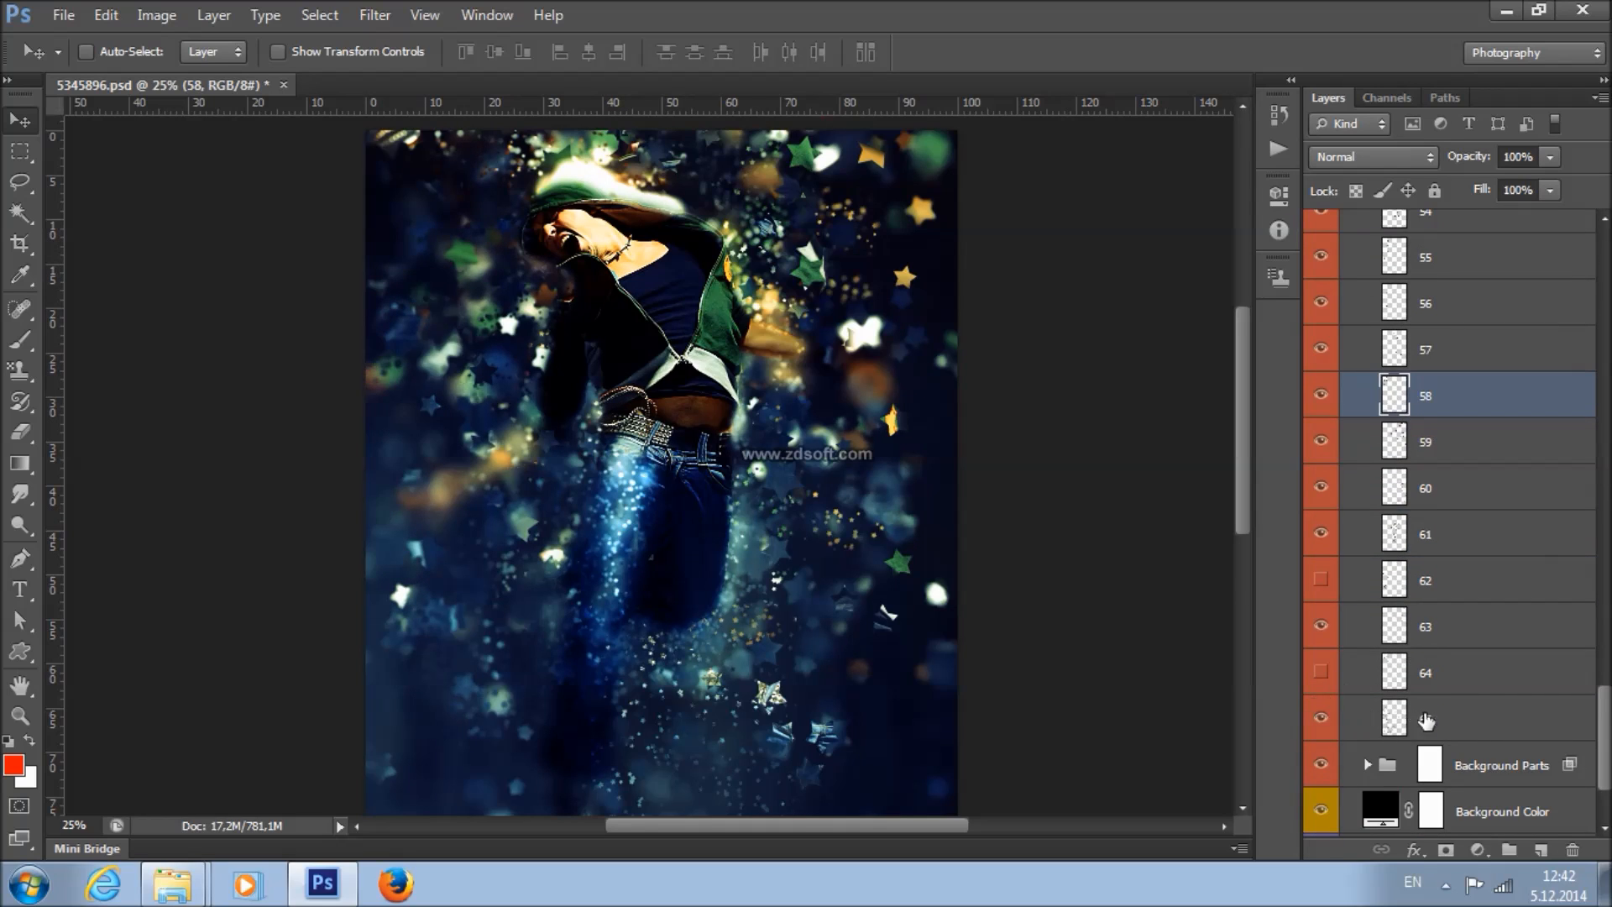
{"action": "left_click", "coordinate": [1425, 719]}
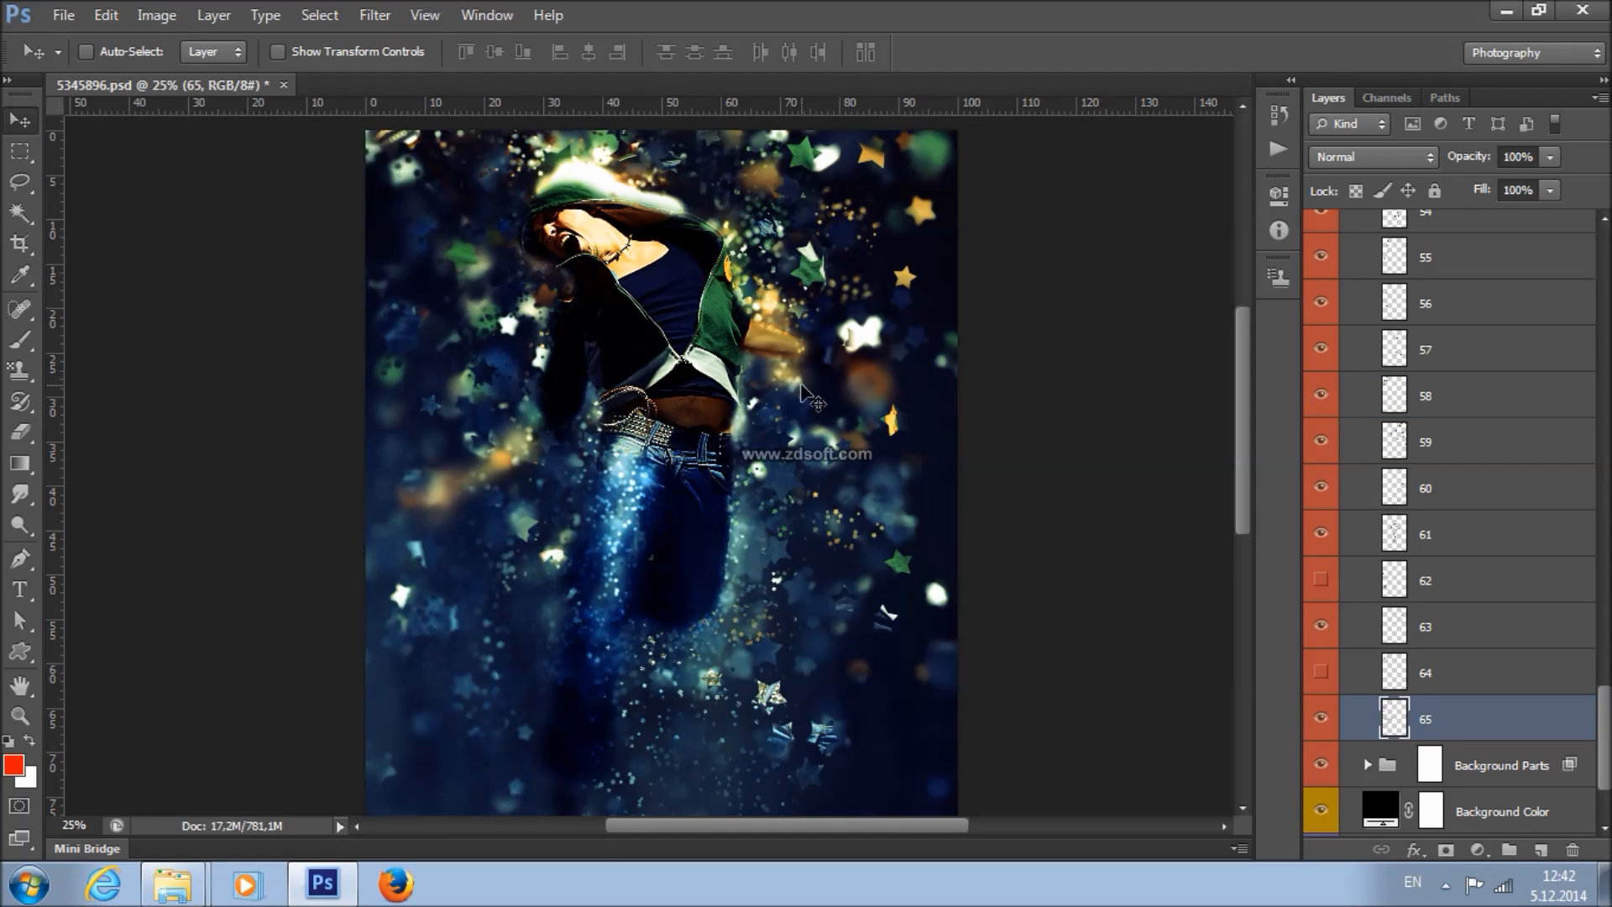
- Collapse the Foreground Parts group in the layer stack after checking the bokeh over the whole photo
{"action": "scroll", "coordinate": [546, 366], "scroll_direction": "down", "scroll_amount": 5}
{"action": "scroll", "coordinate": [1054, 416], "scroll_direction": "up", "scroll_amount": 7}
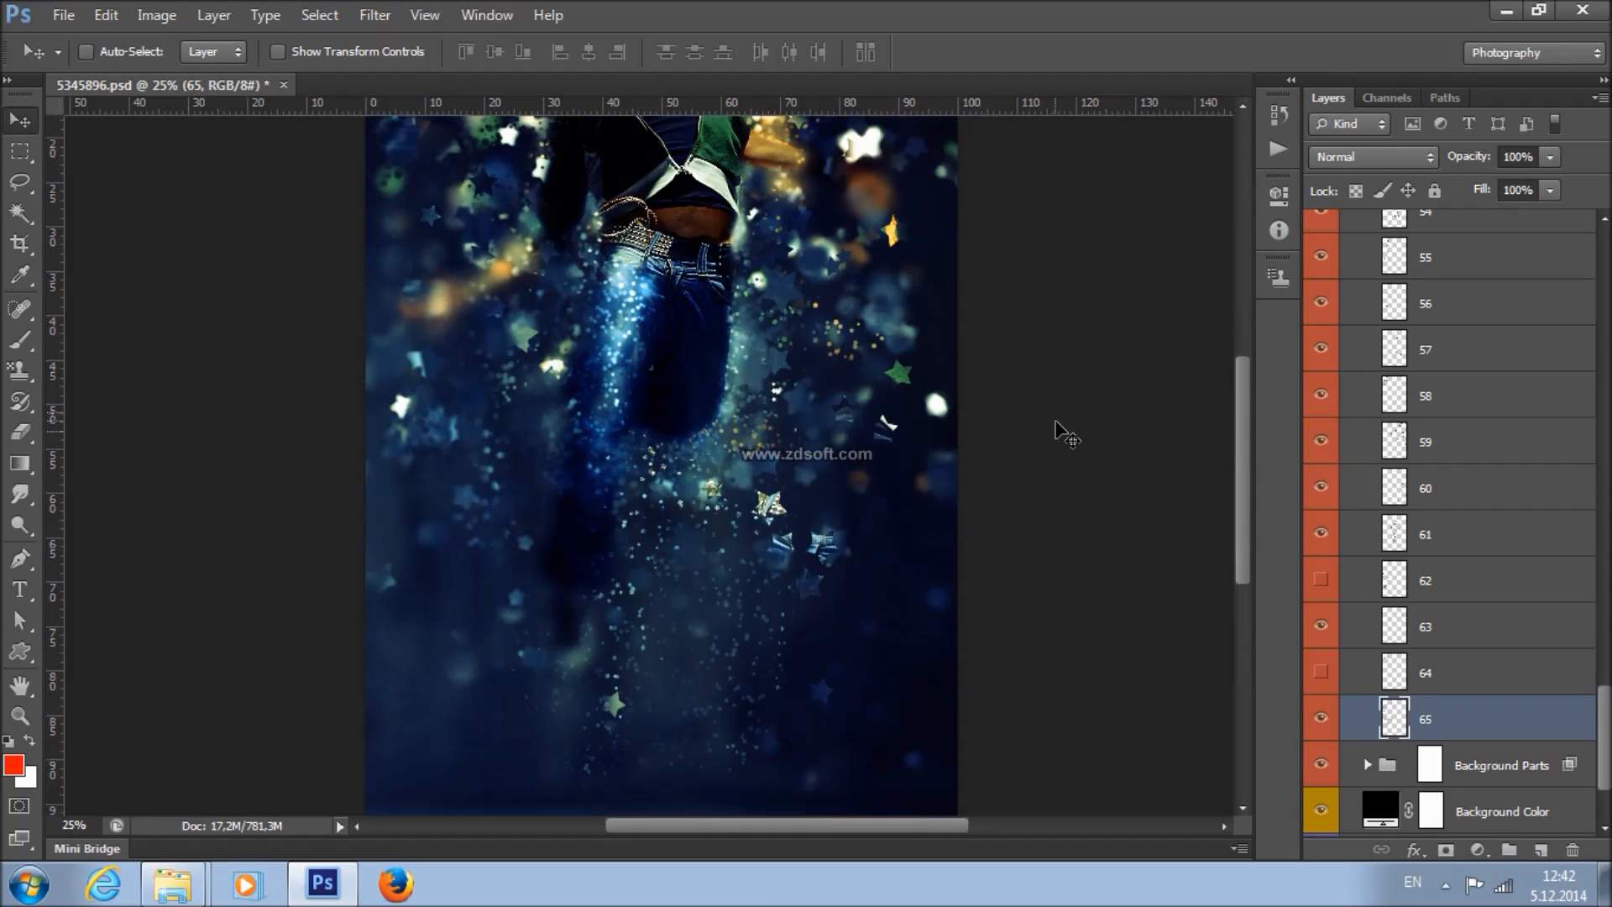
{"action": "scroll", "coordinate": [1441, 439], "scroll_direction": "up", "scroll_amount": 8}
{"action": "scroll", "coordinate": [1442, 440], "scroll_direction": "up", "scroll_amount": 15}
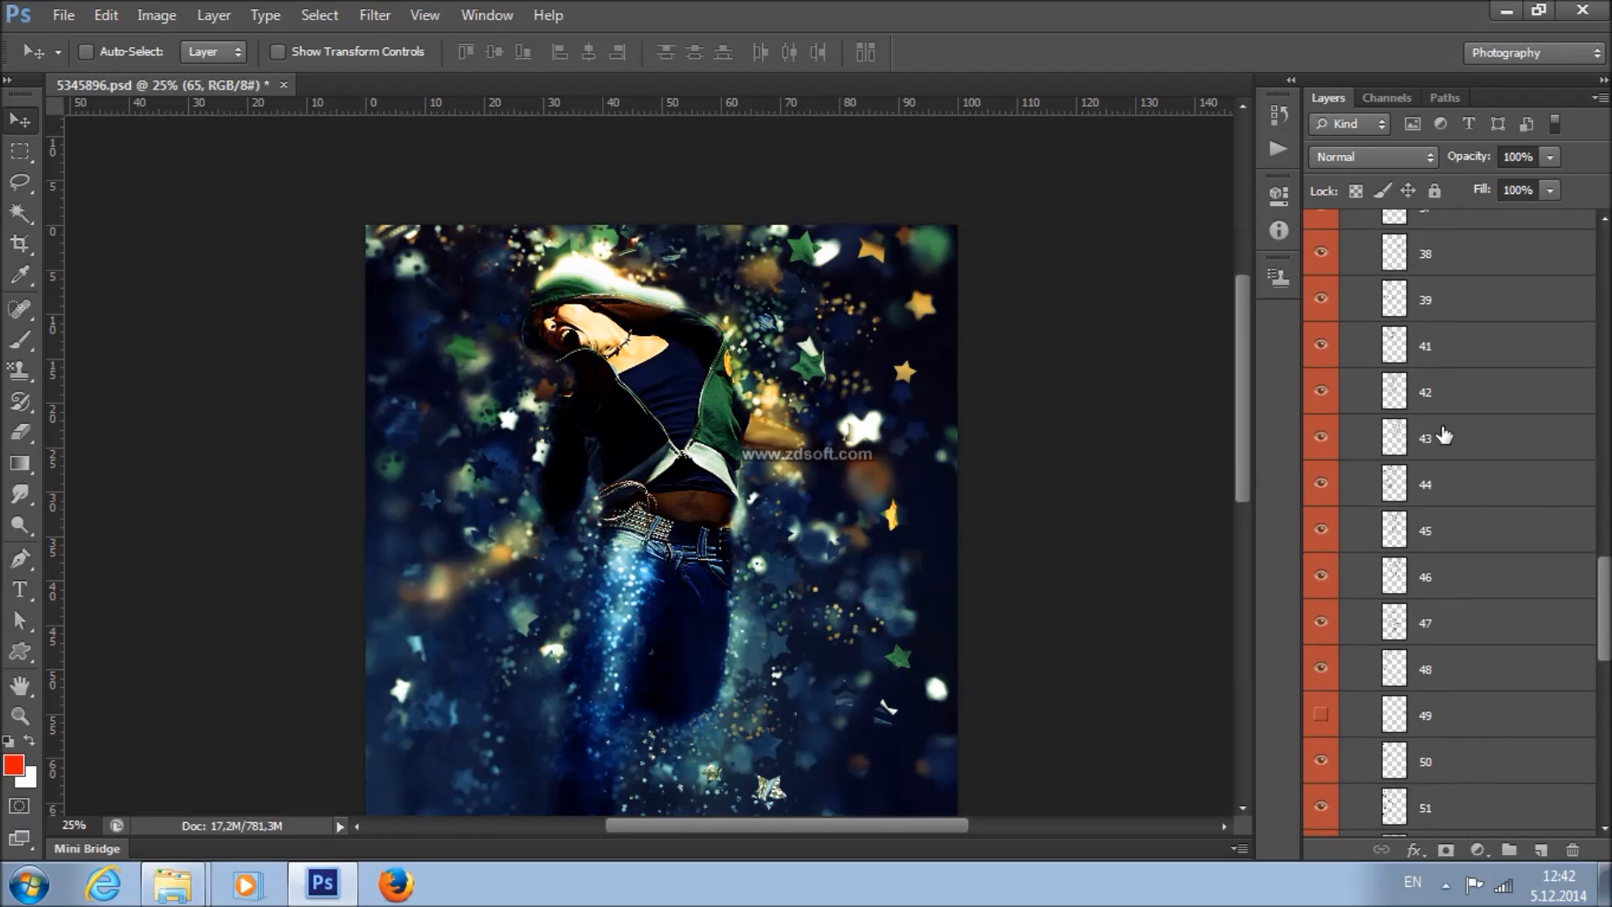
{"action": "scroll", "coordinate": [1449, 417], "scroll_direction": "up", "scroll_amount": 6}
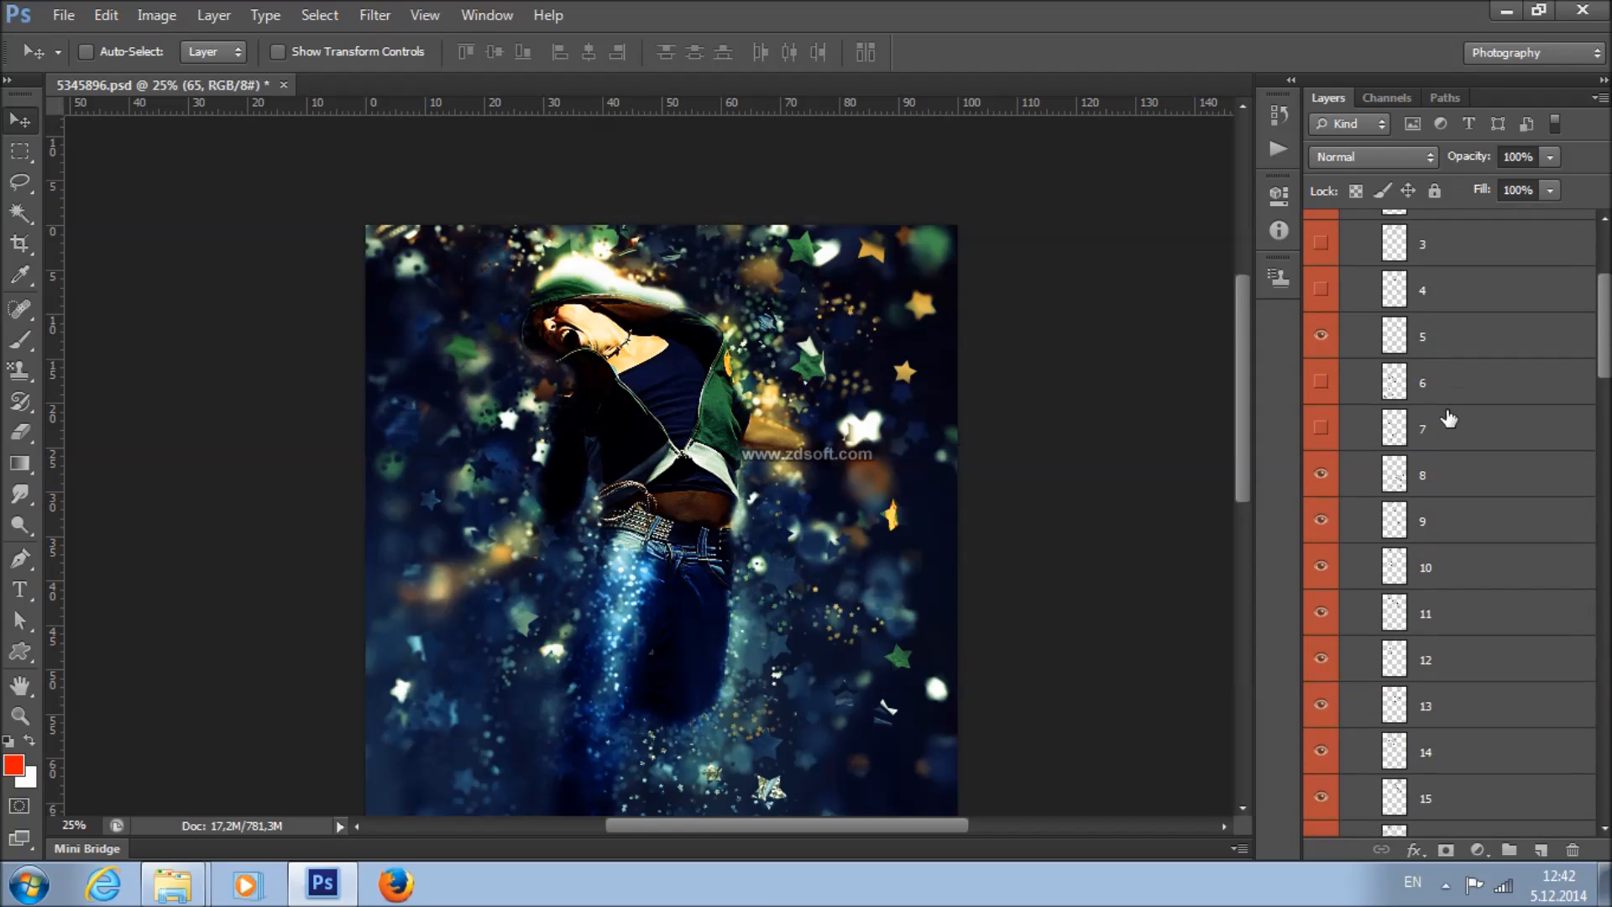
{"action": "left_click", "coordinate": [1366, 299]}
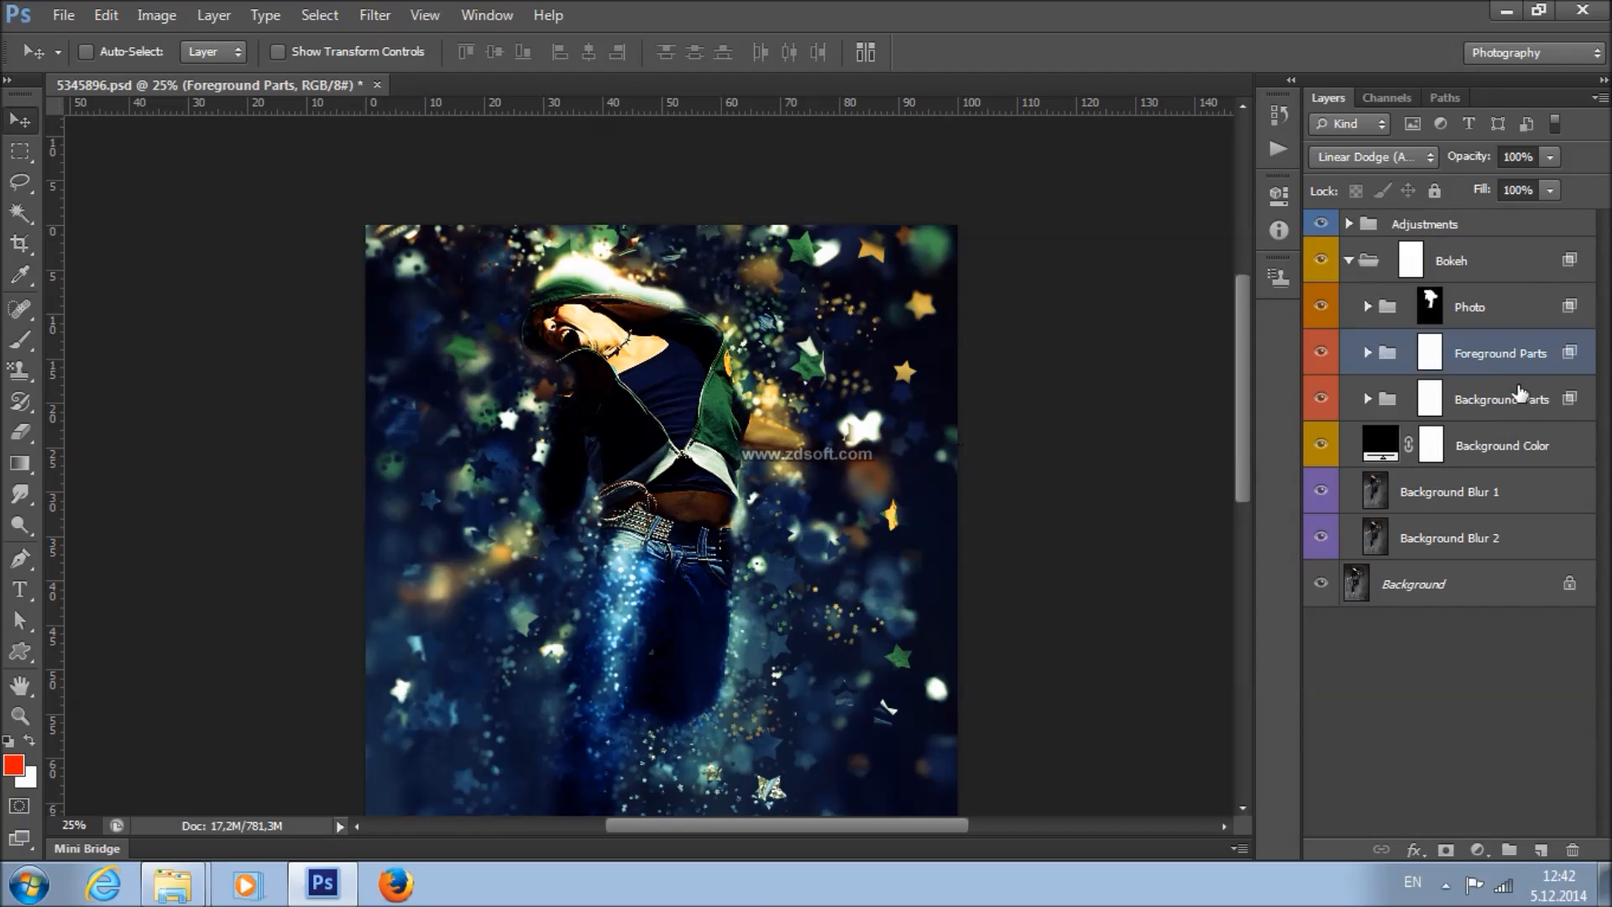
- Expand the Background Parts group to inspect the layers inside it, and collapse it again
{"action": "left_click", "coordinate": [1525, 400]}
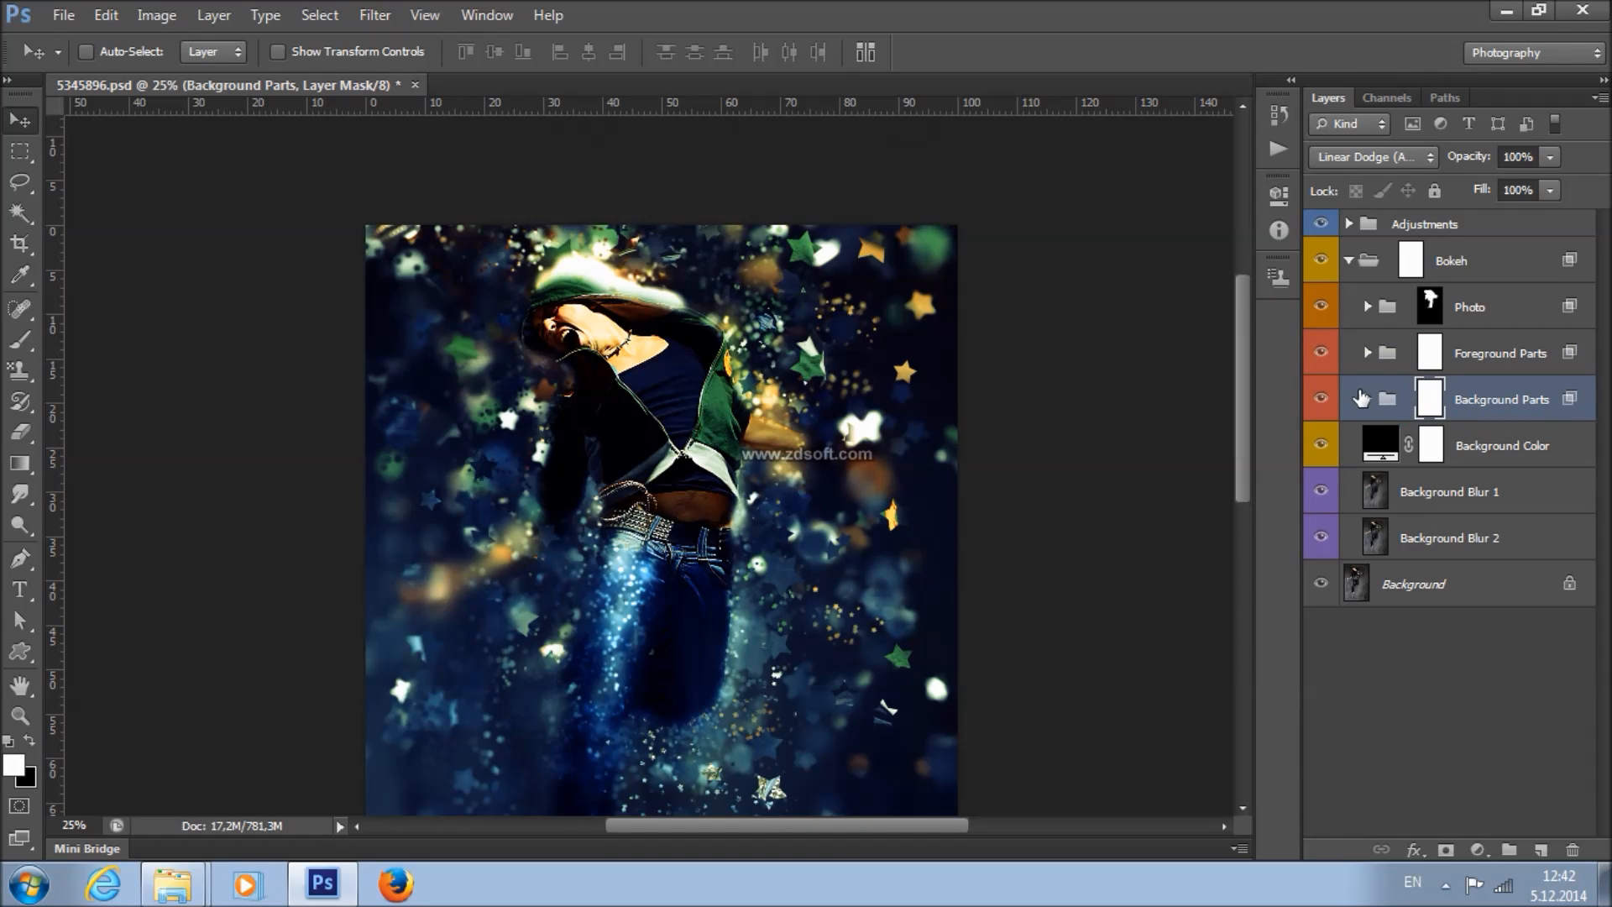
{"action": "left_click", "coordinate": [1368, 400]}
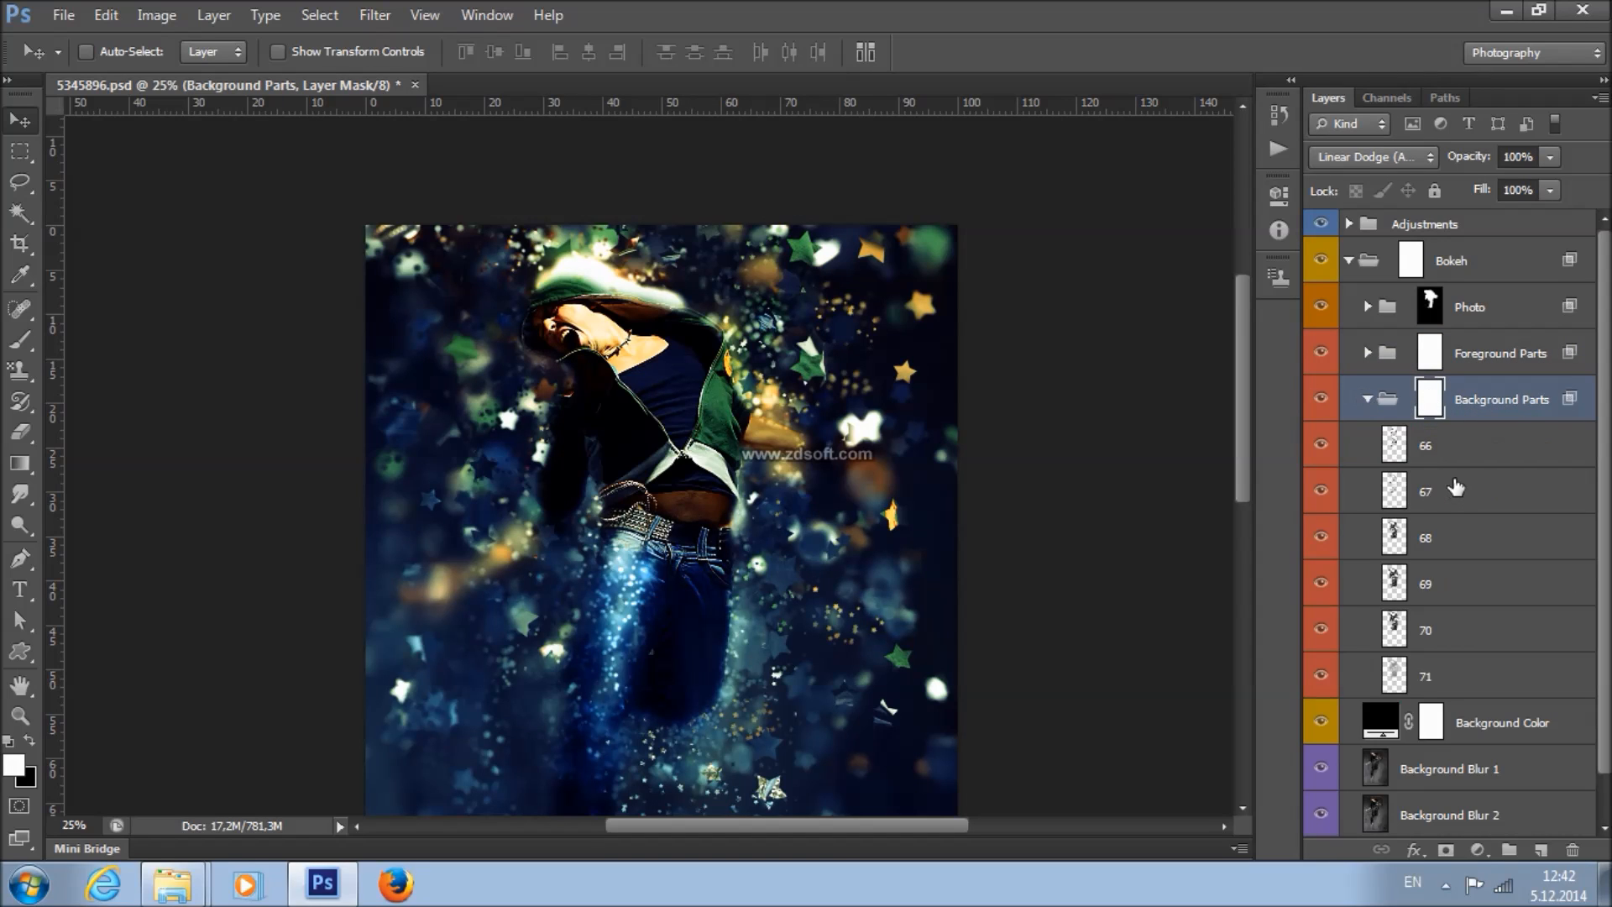
{"action": "left_click", "coordinate": [1364, 400]}
{"action": "left_click", "coordinate": [1512, 363]}
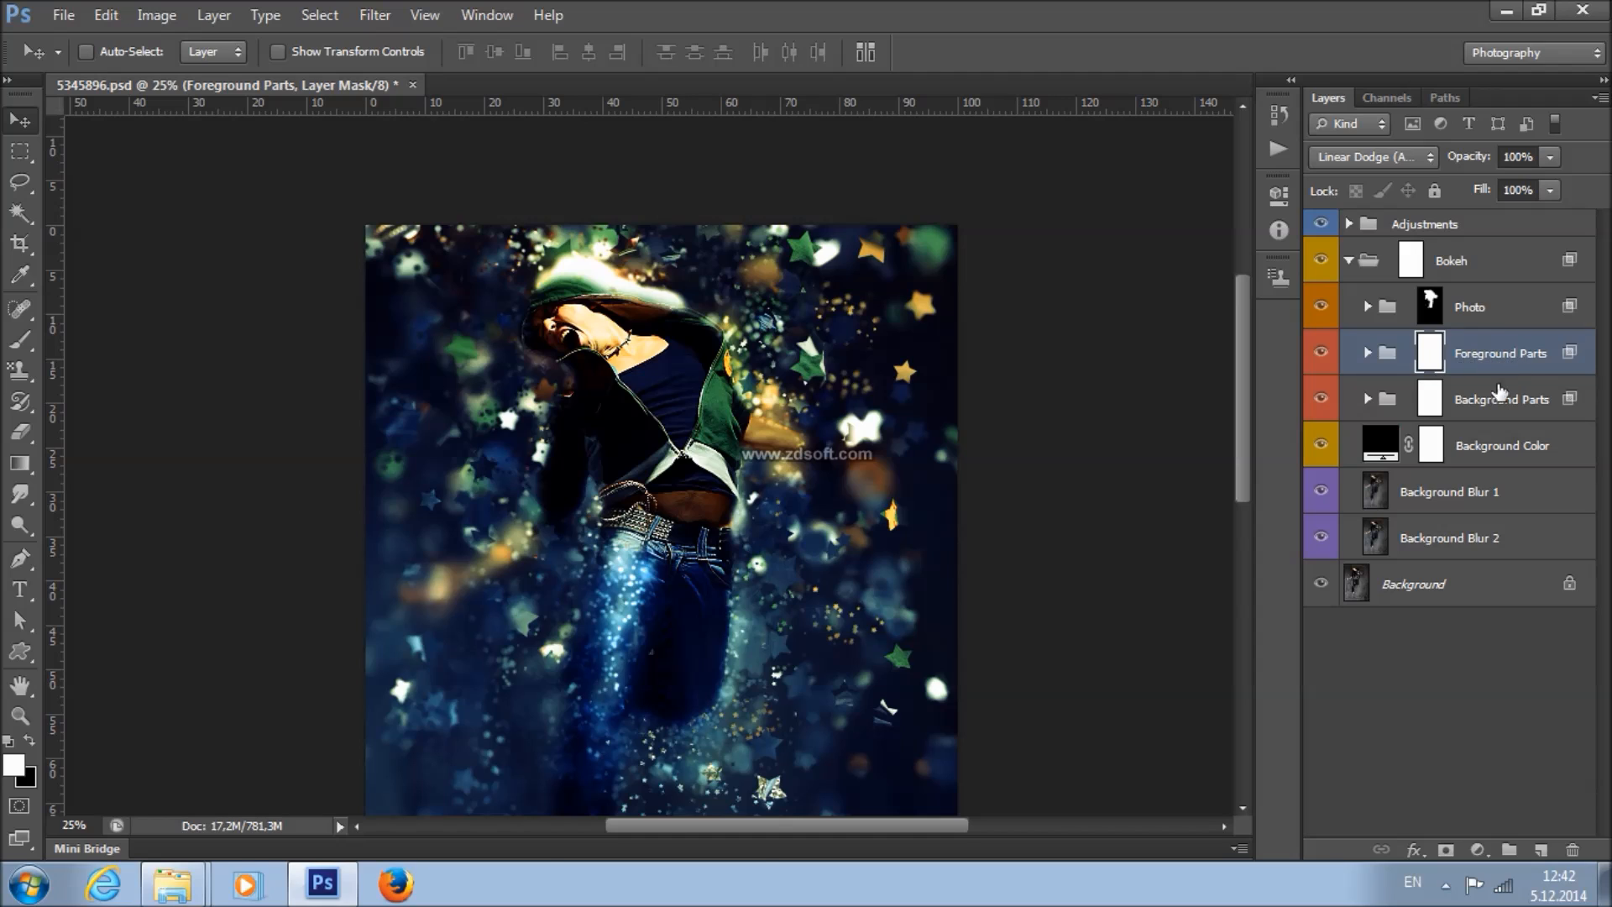
{"action": "left_click", "coordinate": [1492, 398]}
- Brush black on the Foreground Parts mask to hide the bokeh beside the dancer's raised arm, and restore it with white
{"action": "left_click", "coordinate": [1429, 356]}
{"action": "left_click", "coordinate": [24, 342]}
{"action": "left_click", "coordinate": [29, 740]}
{"action": "mouse_move", "coordinate": [777, 345]}
{"action": "left_mouse_down"}
{"action": "mouse_move", "coordinate": [753, 267]}
{"action": "mouse_move", "coordinate": [952, 245]}
{"action": "mouse_move", "coordinate": [802, 324]}
{"action": "mouse_move", "coordinate": [756, 402]}
{"action": "mouse_move", "coordinate": [963, 395]}
{"action": "mouse_move", "coordinate": [798, 455]}
{"action": "mouse_move", "coordinate": [851, 454]}
{"action": "left_mouse_up"}
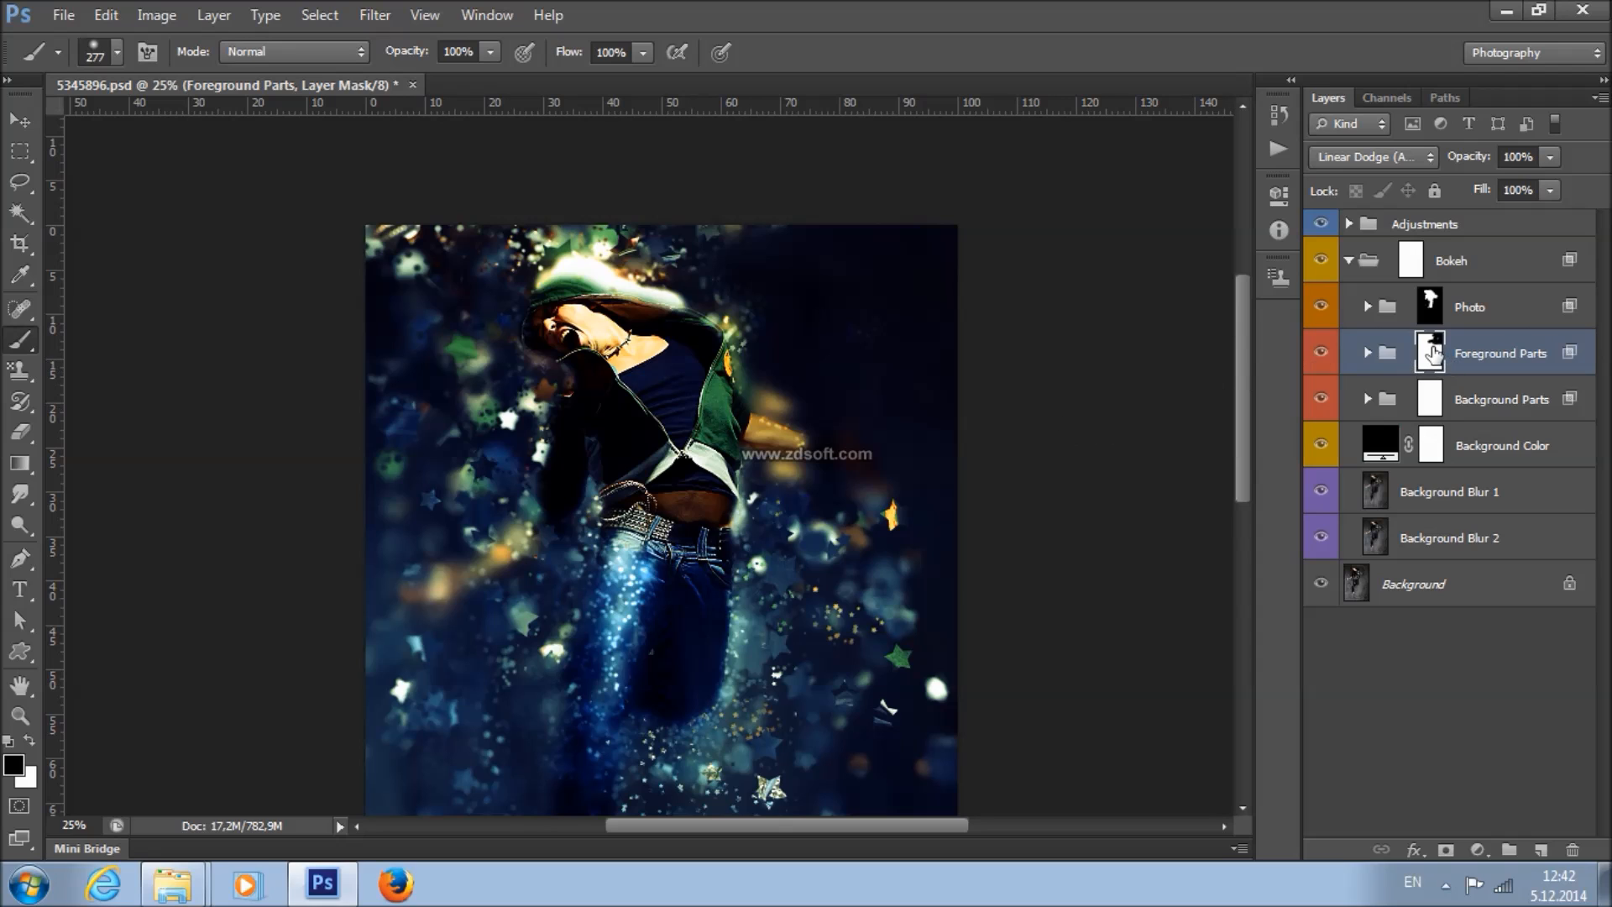
{"action": "left_click", "coordinate": [28, 741]}
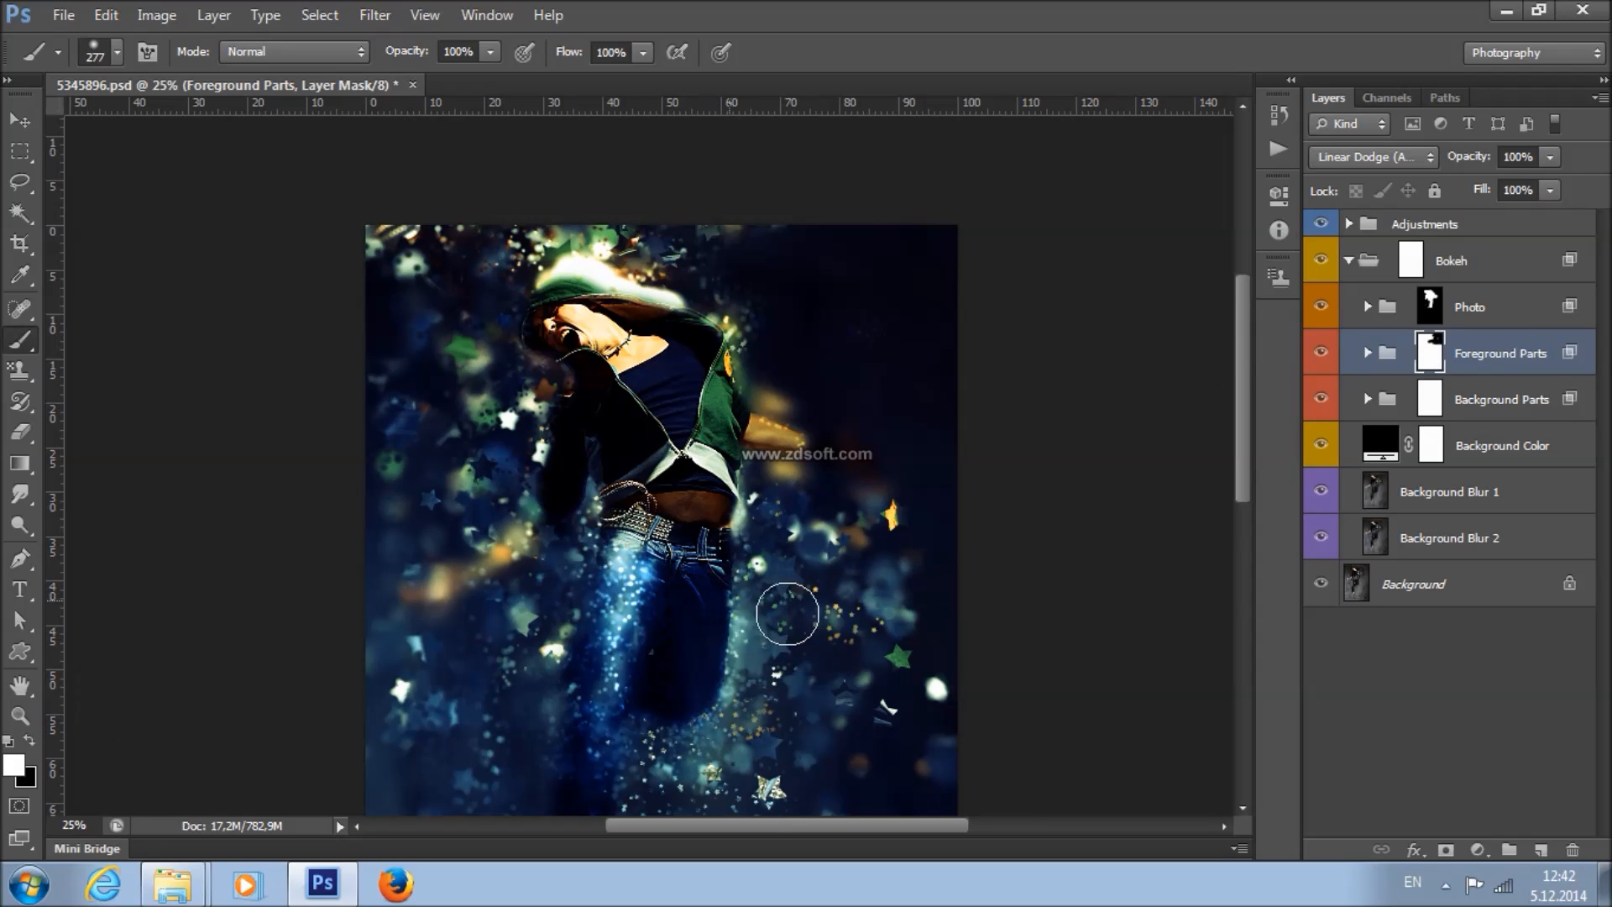
{"action": "mouse_move", "coordinate": [899, 486]}
{"action": "left_mouse_down"}
{"action": "mouse_move", "coordinate": [957, 381]}
{"action": "mouse_move", "coordinate": [701, 324]}
{"action": "mouse_move", "coordinate": [752, 230]}
{"action": "mouse_move", "coordinate": [931, 252]}
{"action": "left_mouse_up"}
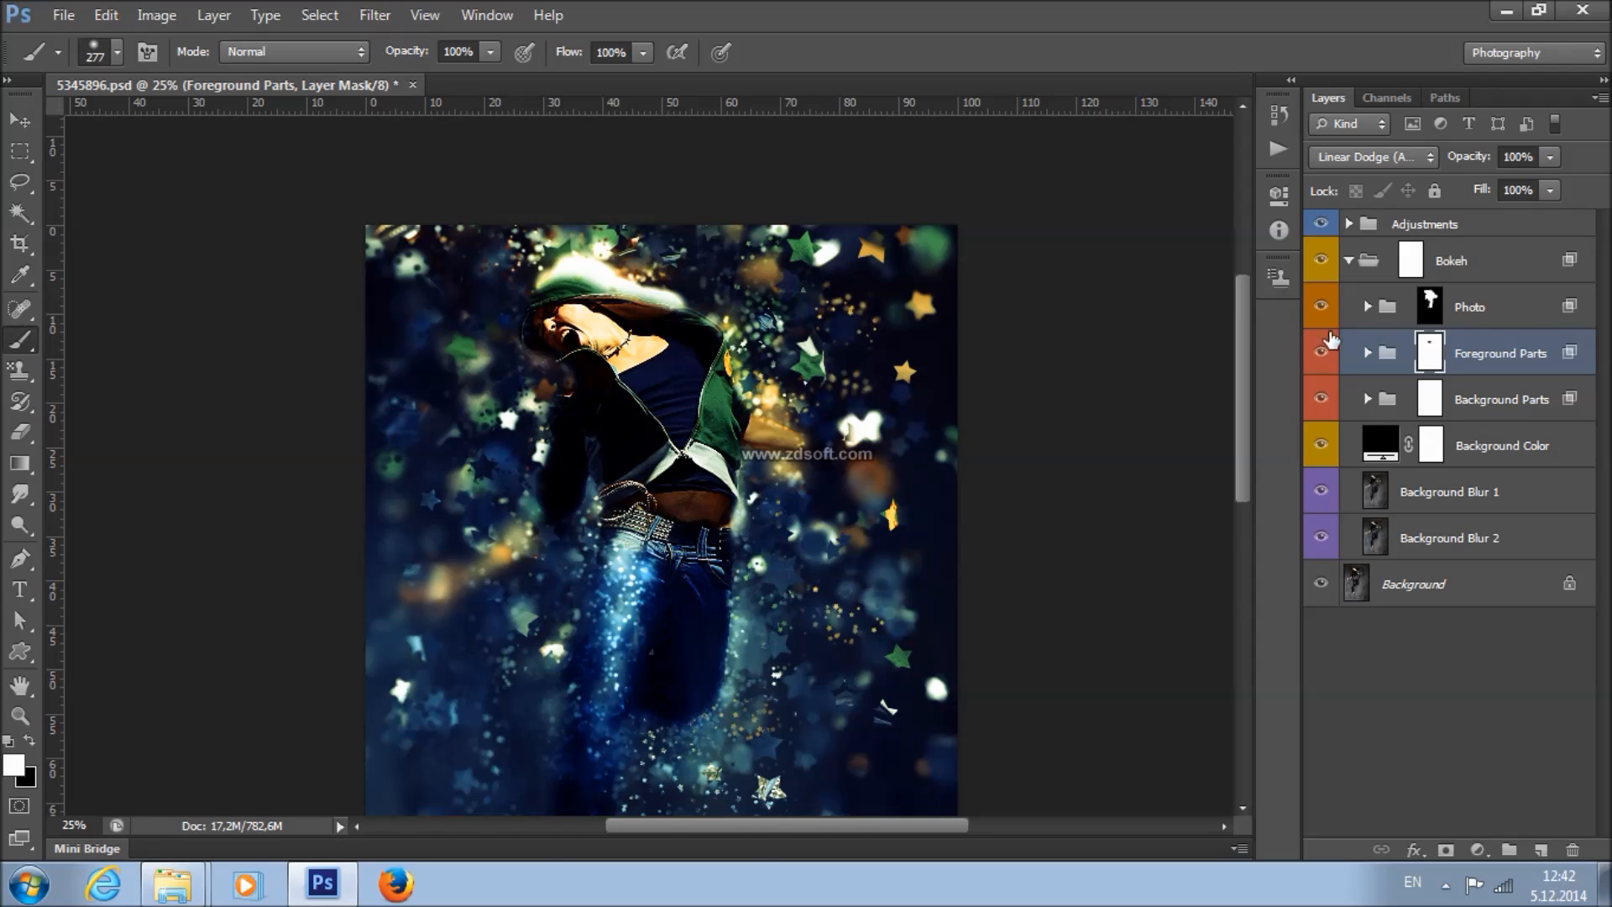
- Set the opacity of the Background Color layer to 28%
{"action": "left_click", "coordinate": [1501, 444]}
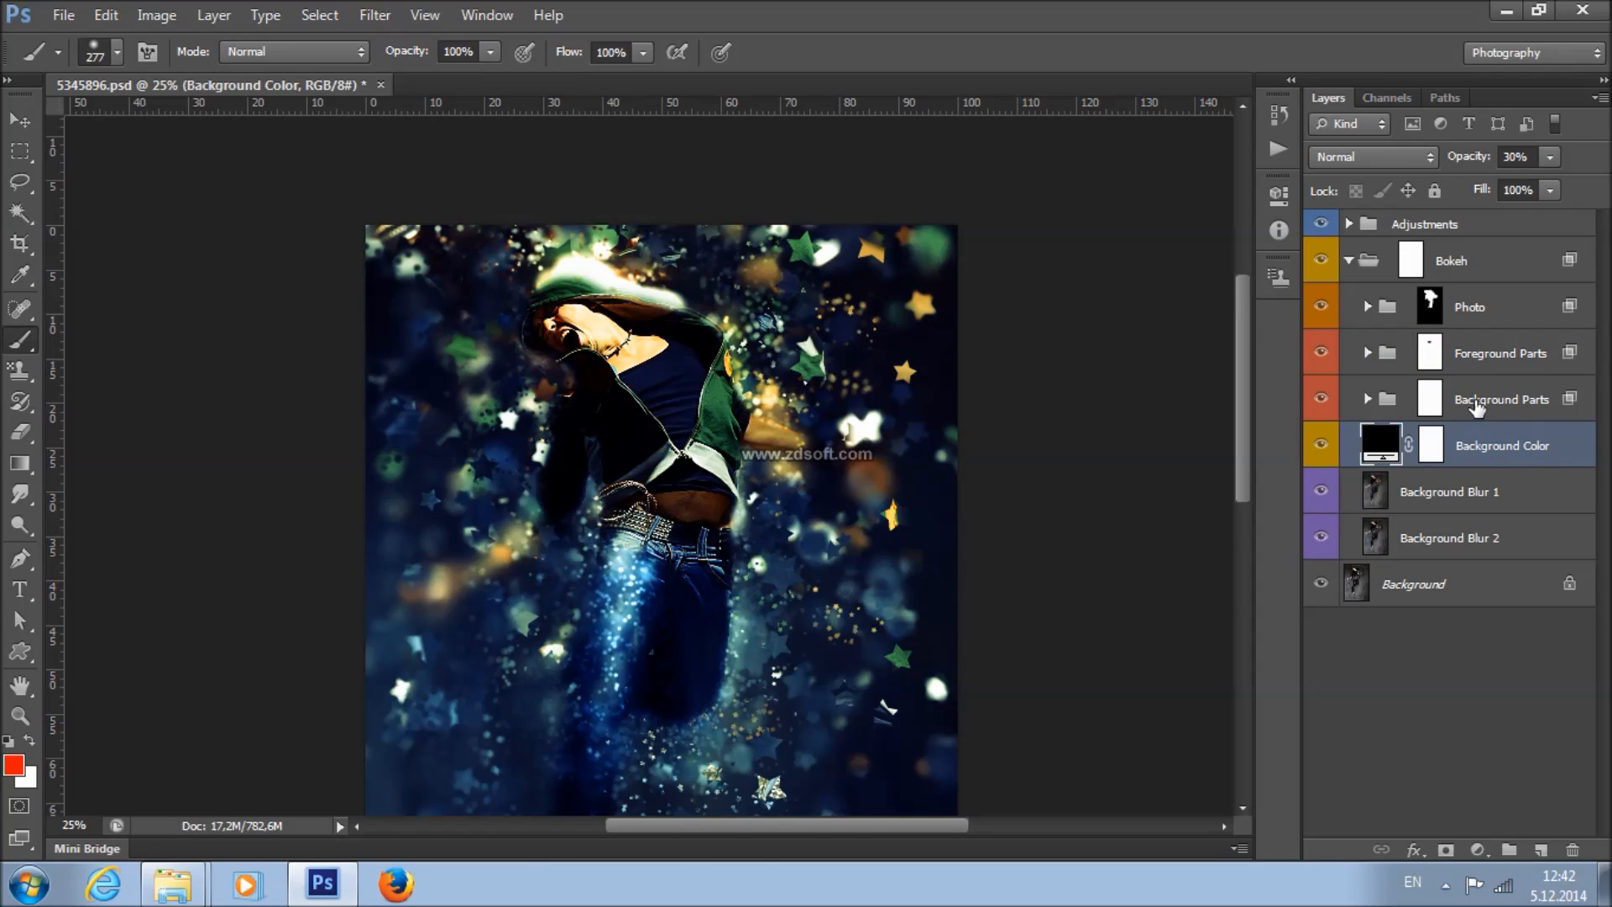
{"action": "double_click", "coordinate": [1516, 157]}
{"action": "left_click", "coordinate": [1521, 158]}
{"action": "left_click", "coordinate": [1544, 158]}
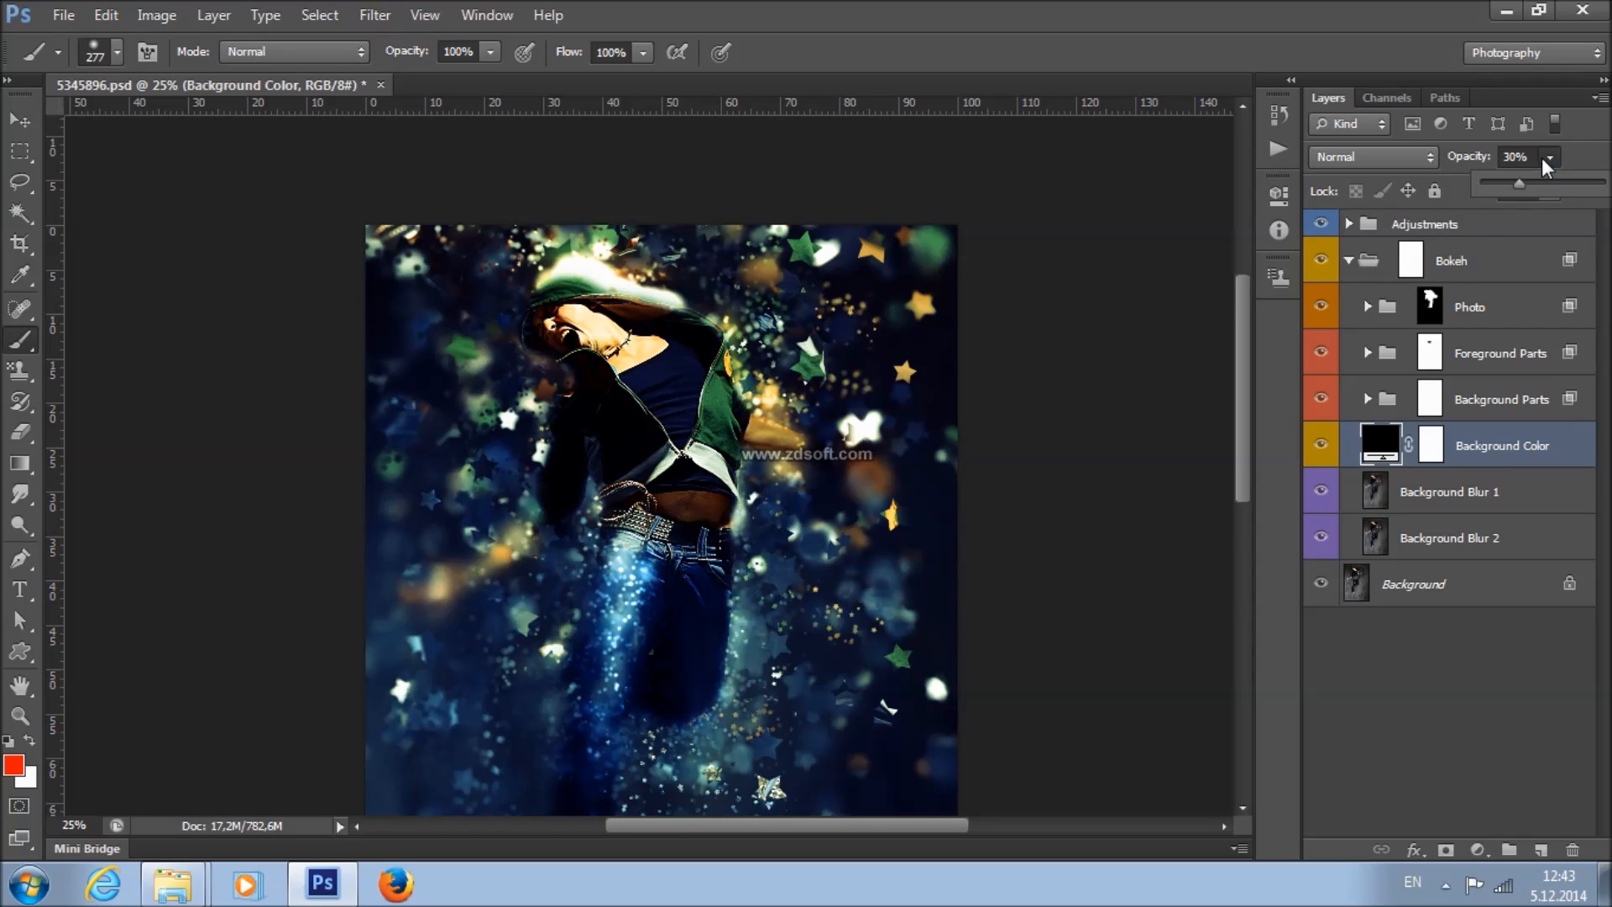
{"action": "left_click_drag", "start_coordinate": [1506, 191], "coordinate": [1516, 183]}
- Try several fill hues for the Background Color layer and apply the dark green 184909
{"action": "double_click", "coordinate": [1383, 452]}
{"action": "left_click", "coordinate": [1266, 420]}
{"action": "left_click", "coordinate": [1239, 462]}
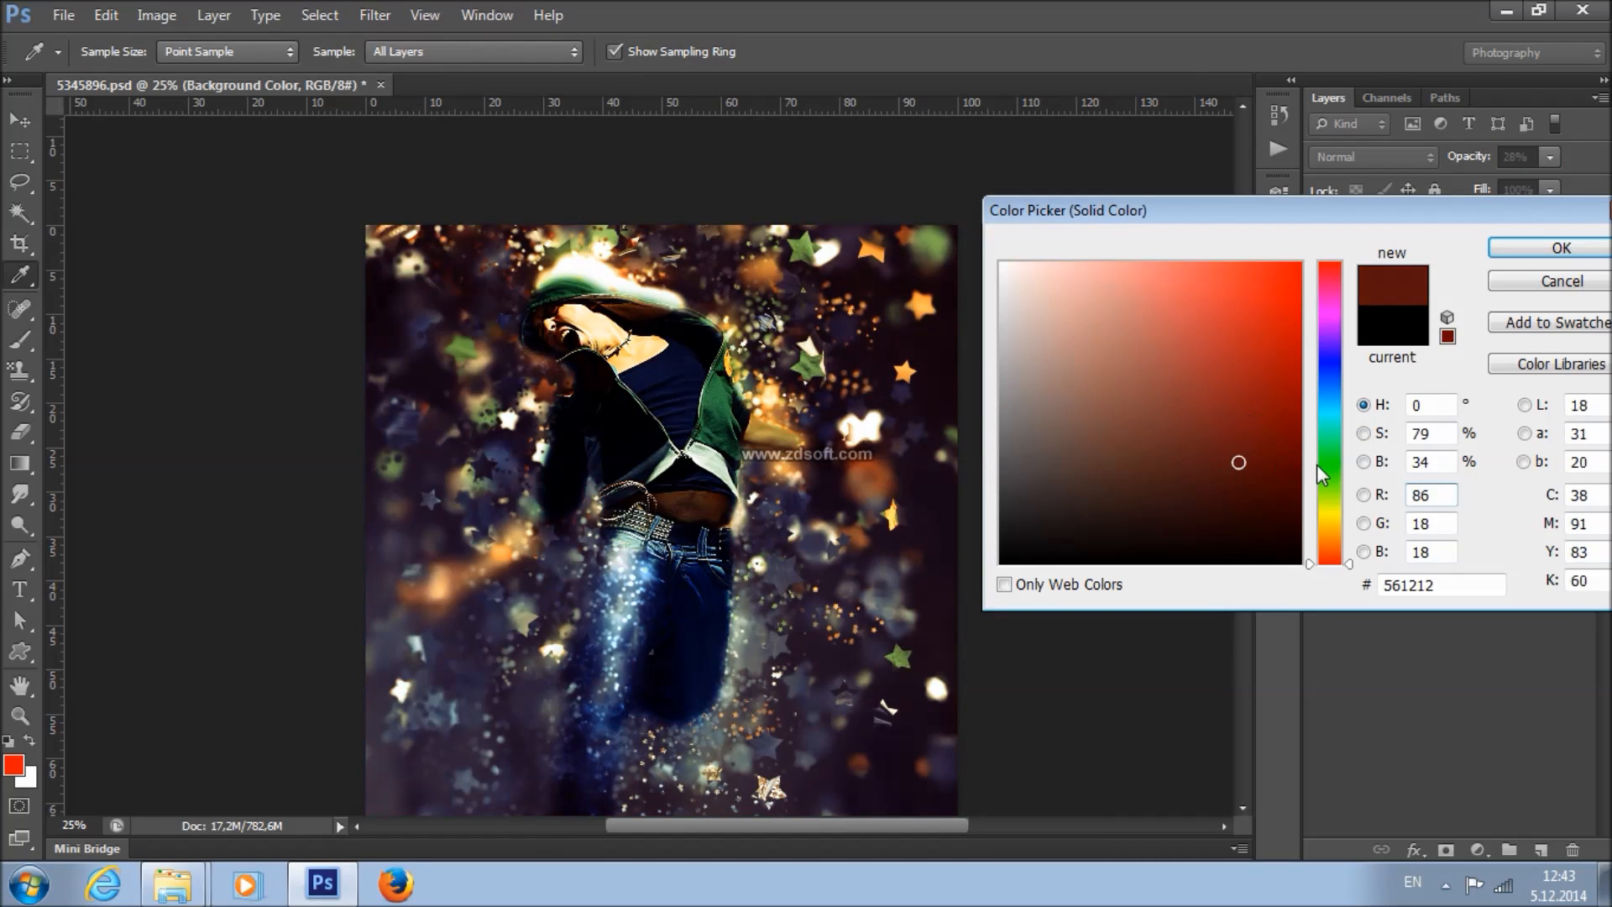
{"action": "mouse_move", "coordinate": [1325, 497]}
{"action": "left_mouse_down"}
{"action": "mouse_move", "coordinate": [1326, 515]}
{"action": "mouse_move", "coordinate": [1328, 280]}
{"action": "left_mouse_up"}
{"action": "mouse_move", "coordinate": [1240, 319]}
{"action": "left_mouse_down"}
{"action": "mouse_move", "coordinate": [1284, 374]}
{"action": "mouse_move", "coordinate": [1287, 428]}
{"action": "mouse_move", "coordinate": [1329, 474]}
{"action": "left_mouse_up"}
{"action": "left_click_drag", "start_coordinate": [1235, 456], "coordinate": [1316, 478]}
{"action": "left_click", "coordinate": [1329, 491]}
{"action": "mouse_move", "coordinate": [1276, 449]}
{"action": "left_mouse_down"}
{"action": "mouse_move", "coordinate": [1256, 461]}
{"action": "mouse_move", "coordinate": [1267, 490]}
{"action": "mouse_move", "coordinate": [1266, 472]}
{"action": "left_mouse_up"}
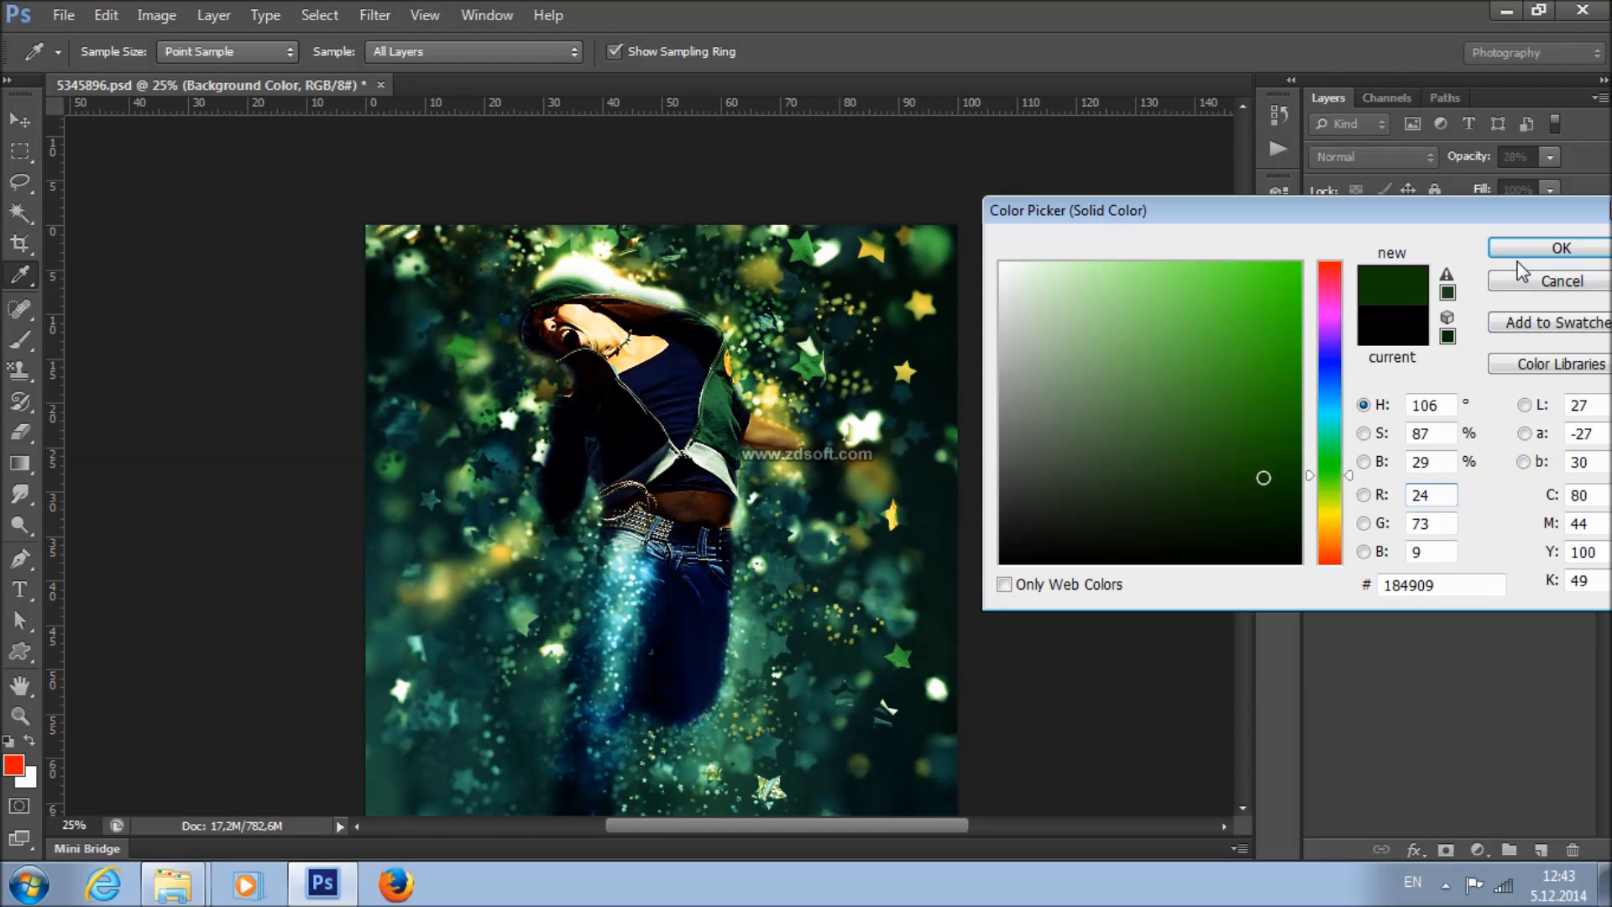
{"action": "left_click", "coordinate": [1544, 249]}
{"action": "scroll", "coordinate": [1038, 220], "scroll_direction": "down", "scroll_amount": 3}
{"action": "scroll", "coordinate": [1011, 221], "scroll_direction": "down", "scroll_amount": 3}
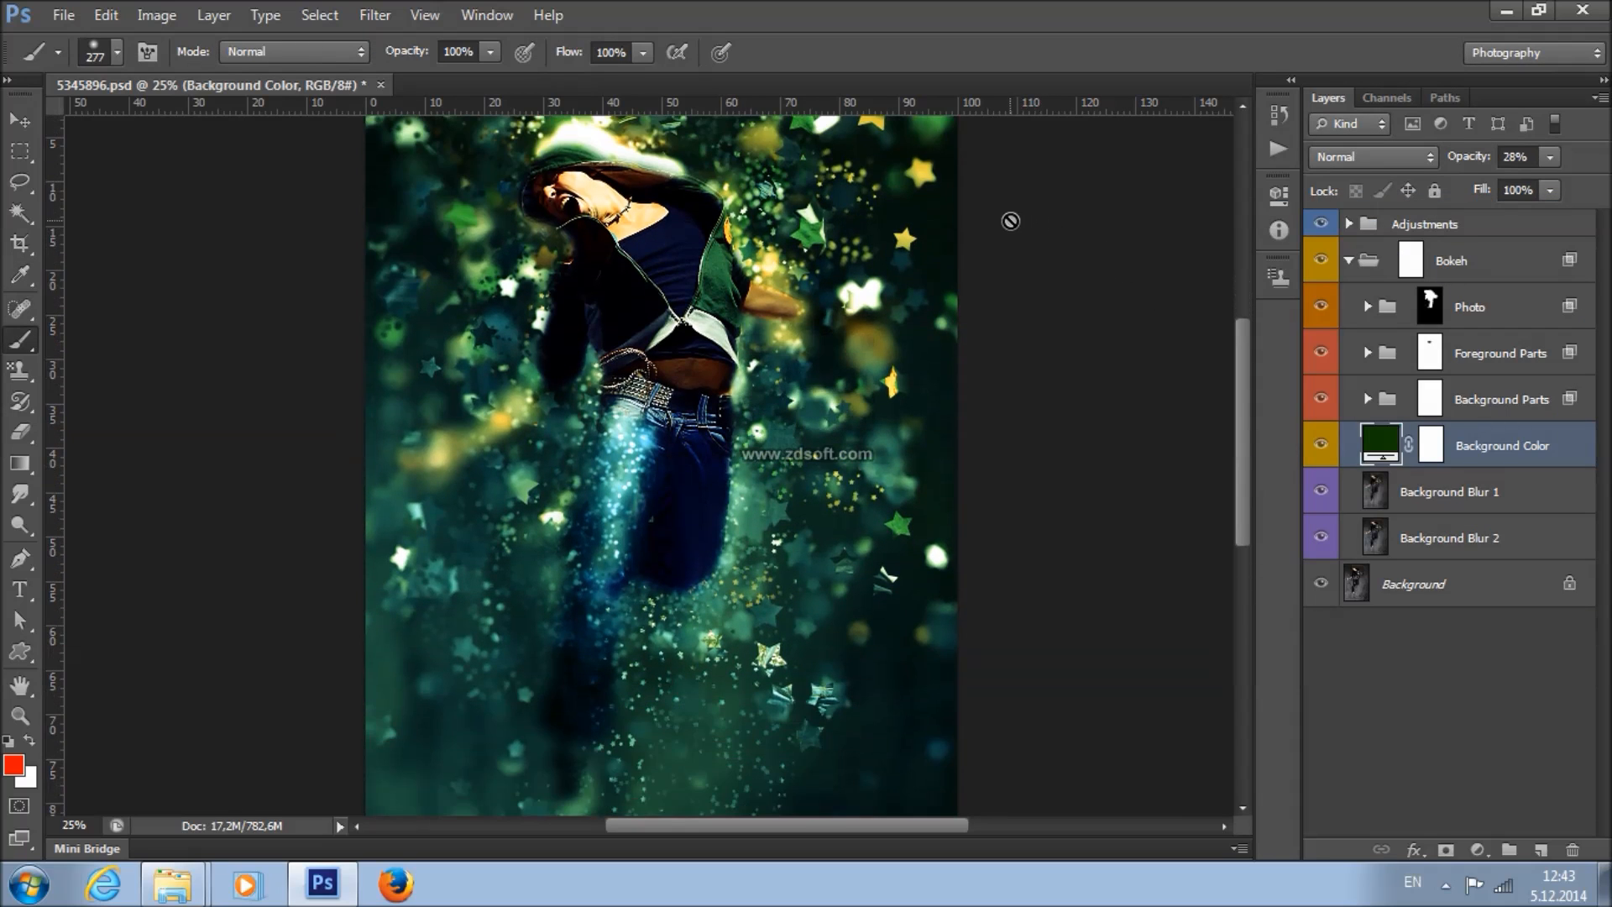
{"action": "scroll", "coordinate": [992, 204], "scroll_direction": "up", "scroll_amount": 2}
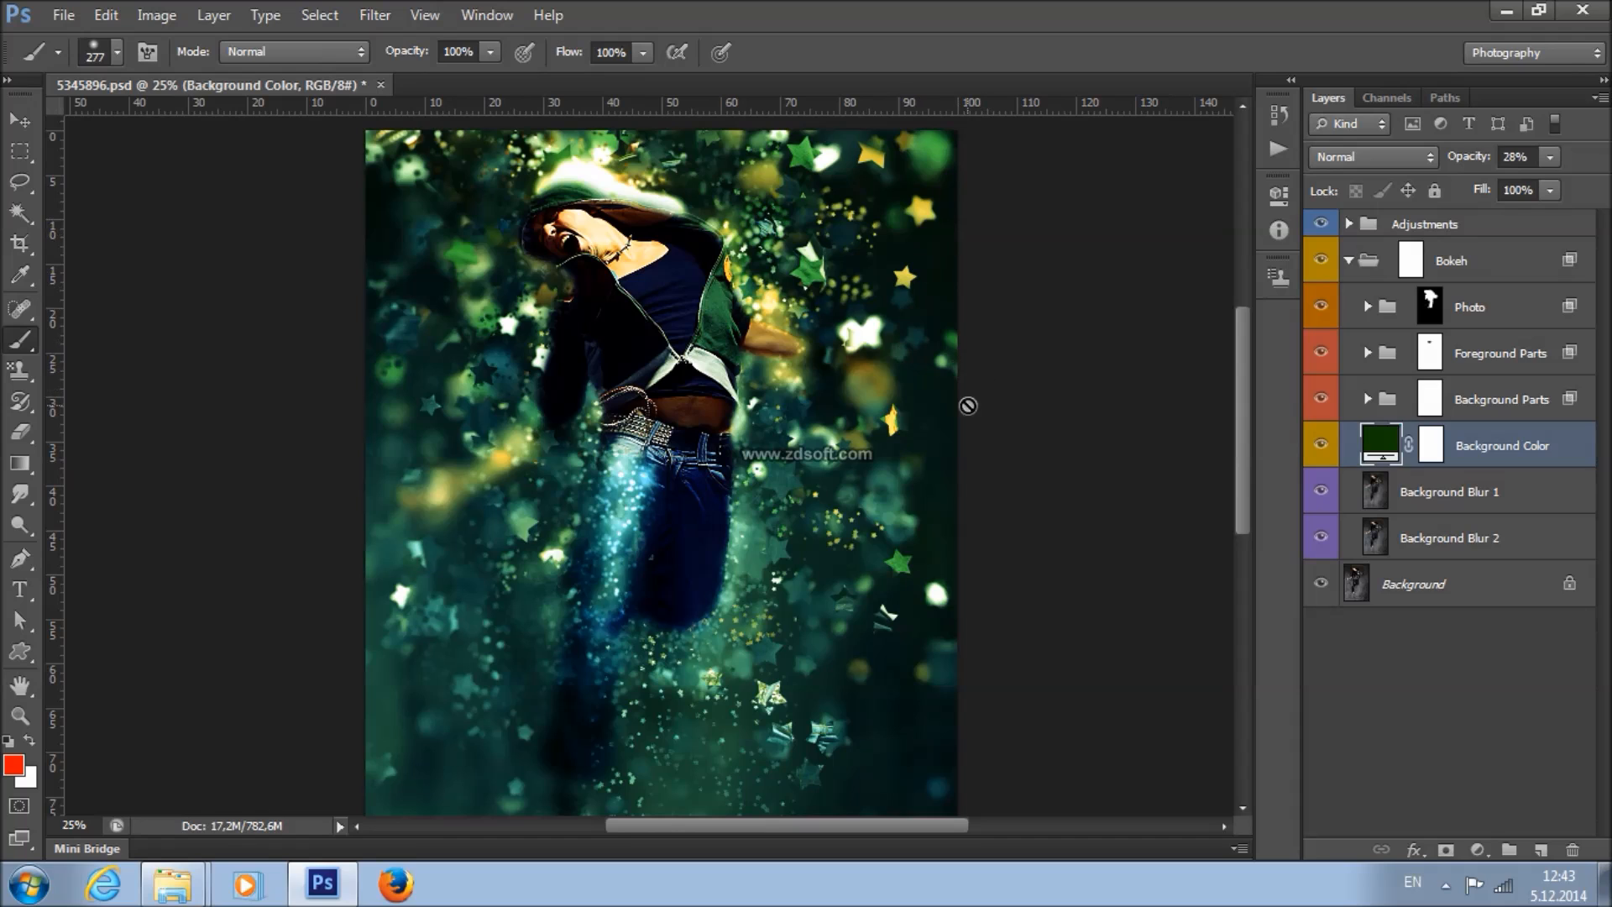
- Try the Background Blur 1 layer at 63% opacity, return it to 100%, and hide the layer
{"action": "left_click", "coordinate": [1515, 491]}
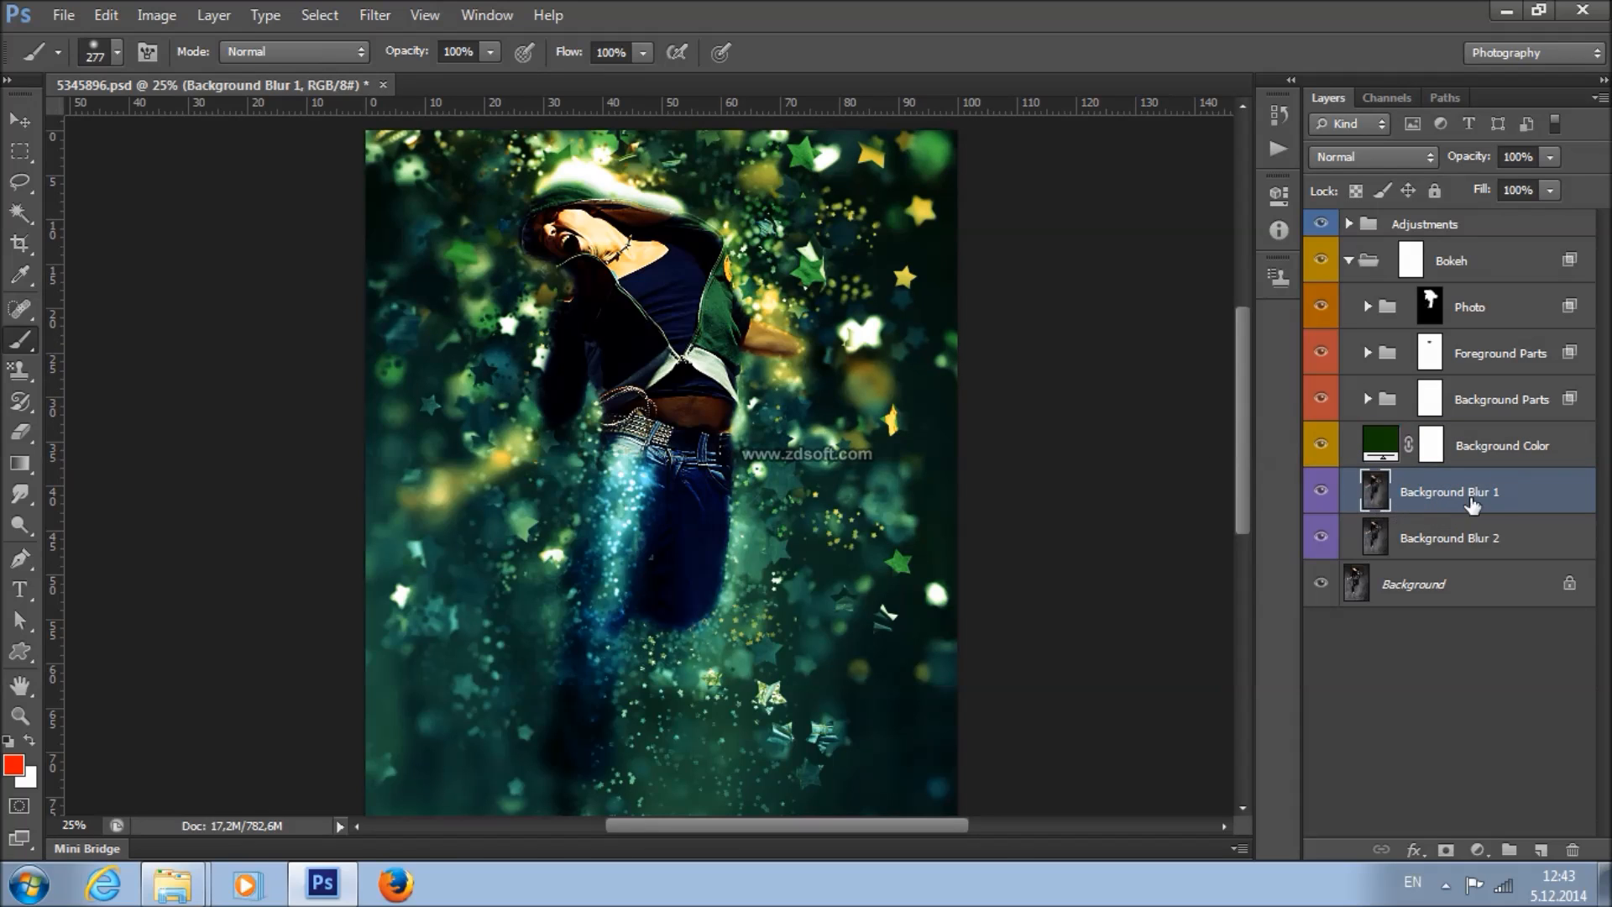
{"action": "left_click", "coordinate": [1499, 548]}
{"action": "left_click", "coordinate": [1486, 495]}
{"action": "mouse_move", "coordinate": [1320, 493]}
{"action": "left_mouse_down"}
{"action": "mouse_move", "coordinate": [1322, 550]}
{"action": "mouse_move", "coordinate": [1320, 493]}
{"action": "left_mouse_up"}
{"action": "left_click", "coordinate": [1550, 156]}
{"action": "left_click_drag", "start_coordinate": [1516, 183], "coordinate": [1450, 192]}
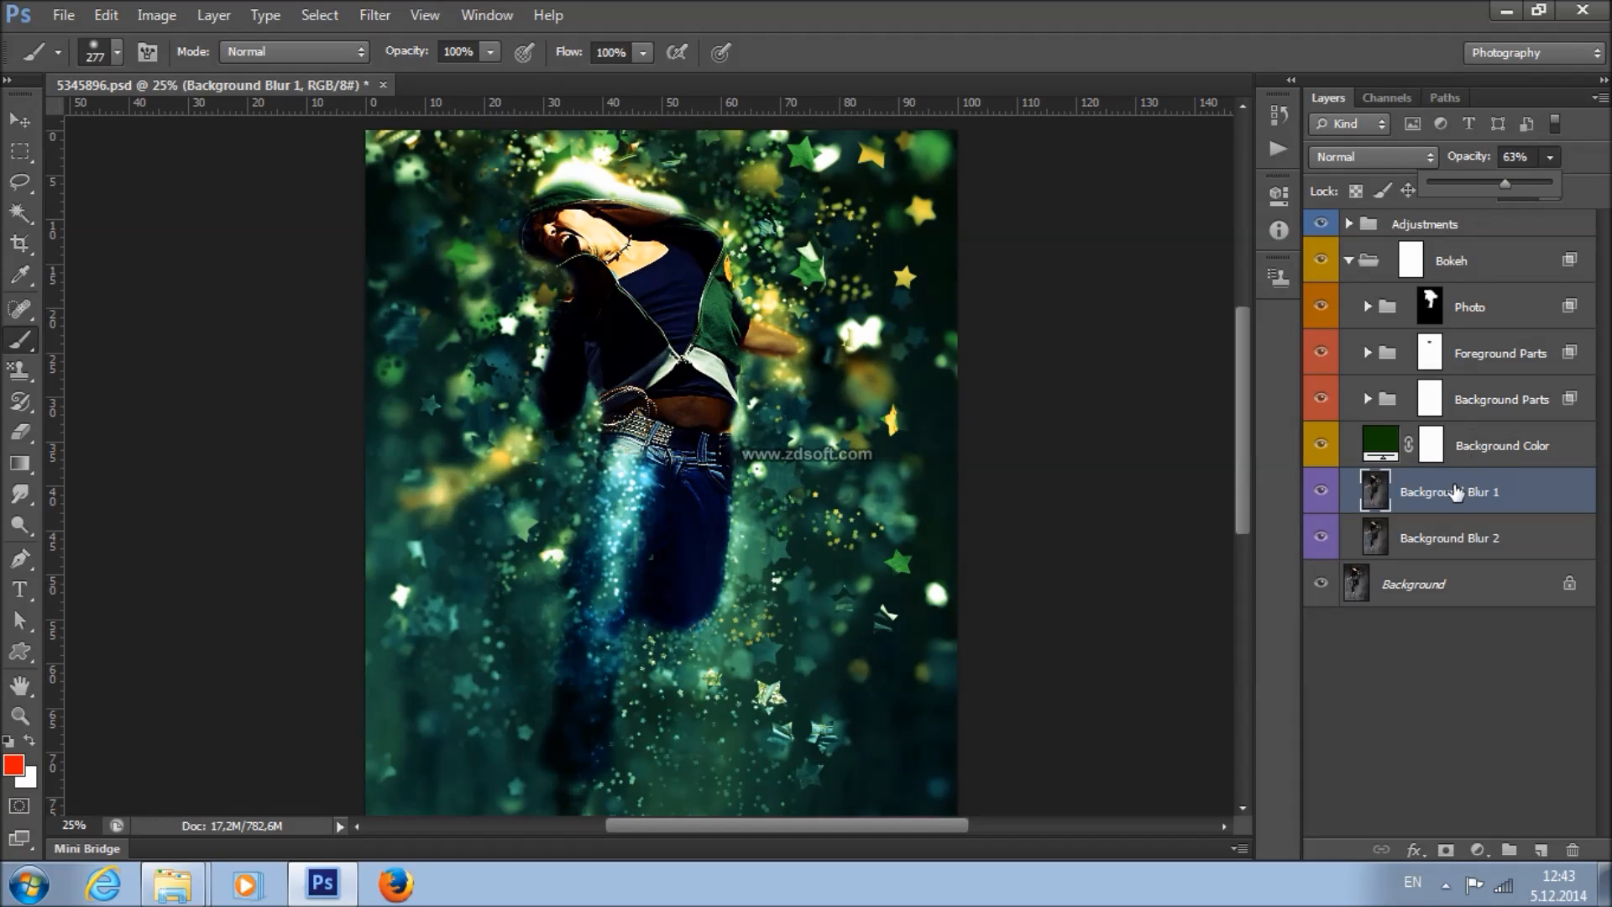
{"action": "mouse_move", "coordinate": [1504, 183]}
{"action": "left_mouse_down"}
{"action": "mouse_move", "coordinate": [1471, 183]}
{"action": "mouse_move", "coordinate": [1518, 190]}
{"action": "left_mouse_up"}
{"action": "left_click", "coordinate": [1323, 491]}
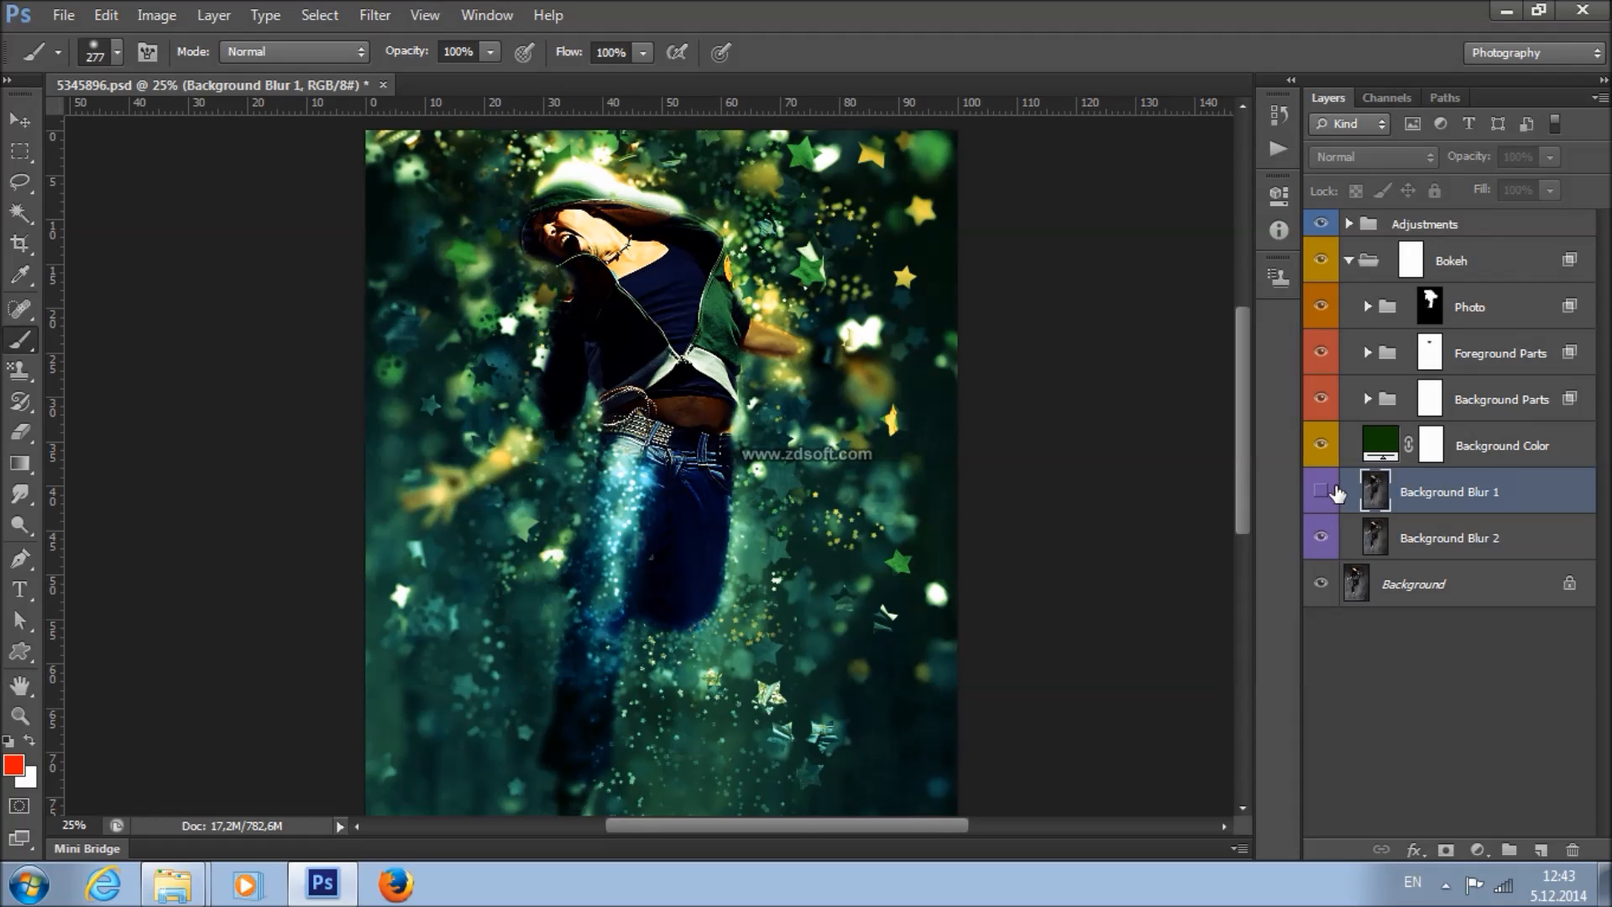
- Lower the opacity of the Background Blur 2 layer to about 83%
{"action": "left_click", "coordinate": [1421, 534]}
{"action": "left_click", "coordinate": [1549, 157]}
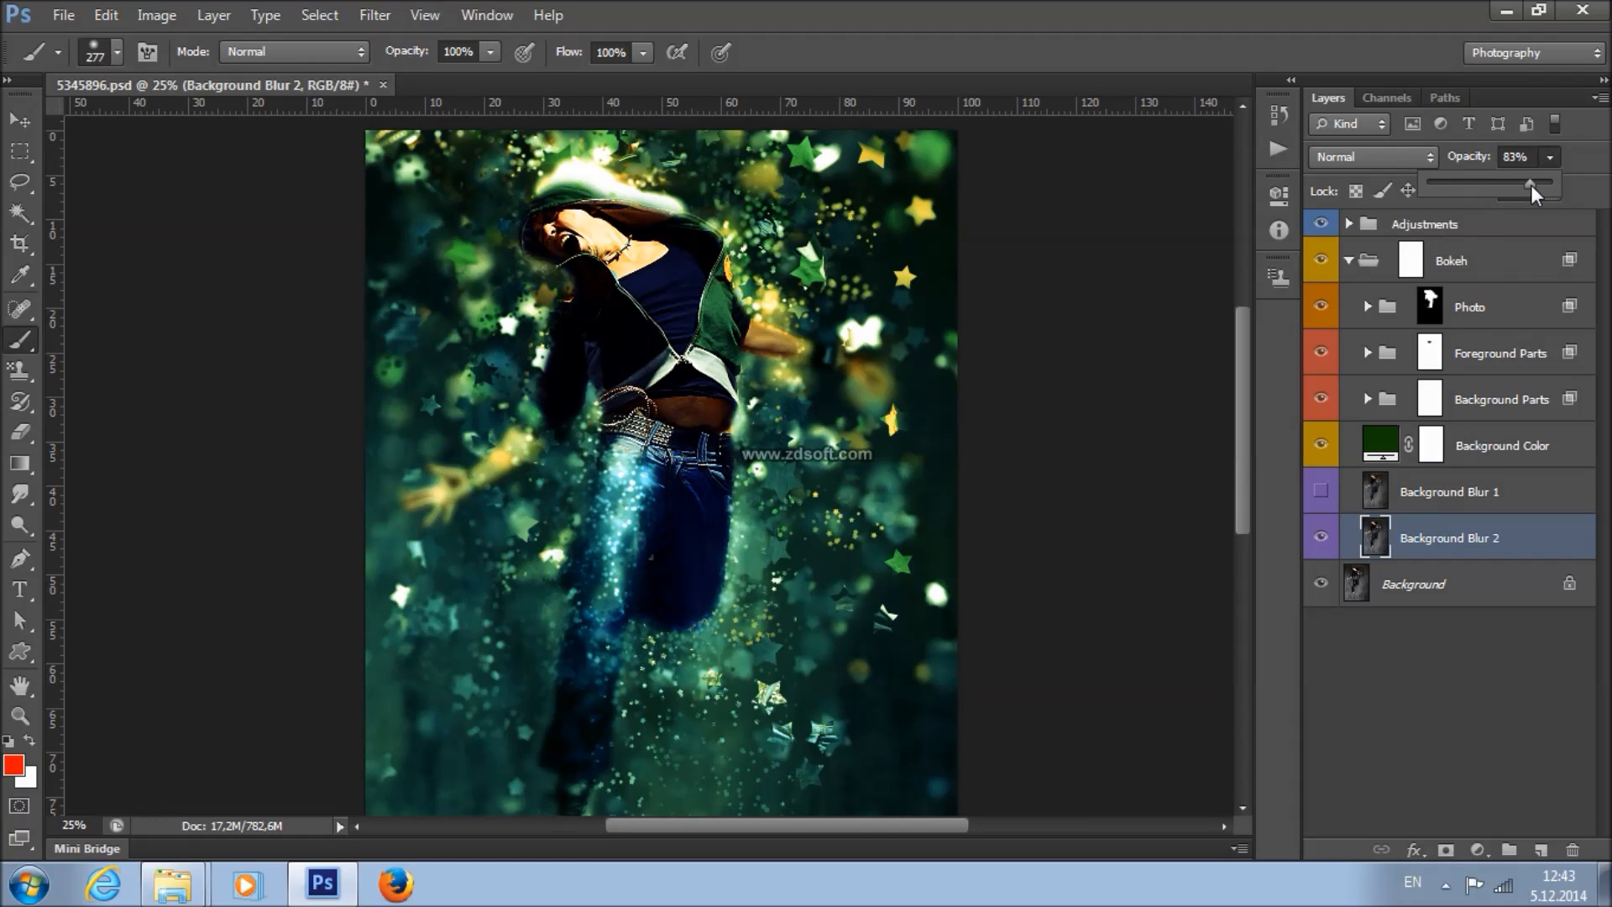
{"action": "left_click_drag", "start_coordinate": [1461, 188], "coordinate": [1525, 181]}
- Show the Background Blur 1 layer again and set its opacity to 79%
{"action": "left_click", "coordinate": [1326, 497]}
{"action": "left_click", "coordinate": [1323, 496]}
{"action": "left_click", "coordinate": [1448, 492]}
{"action": "left_click", "coordinate": [1549, 157]}
{"action": "left_click", "coordinate": [1603, 172]}
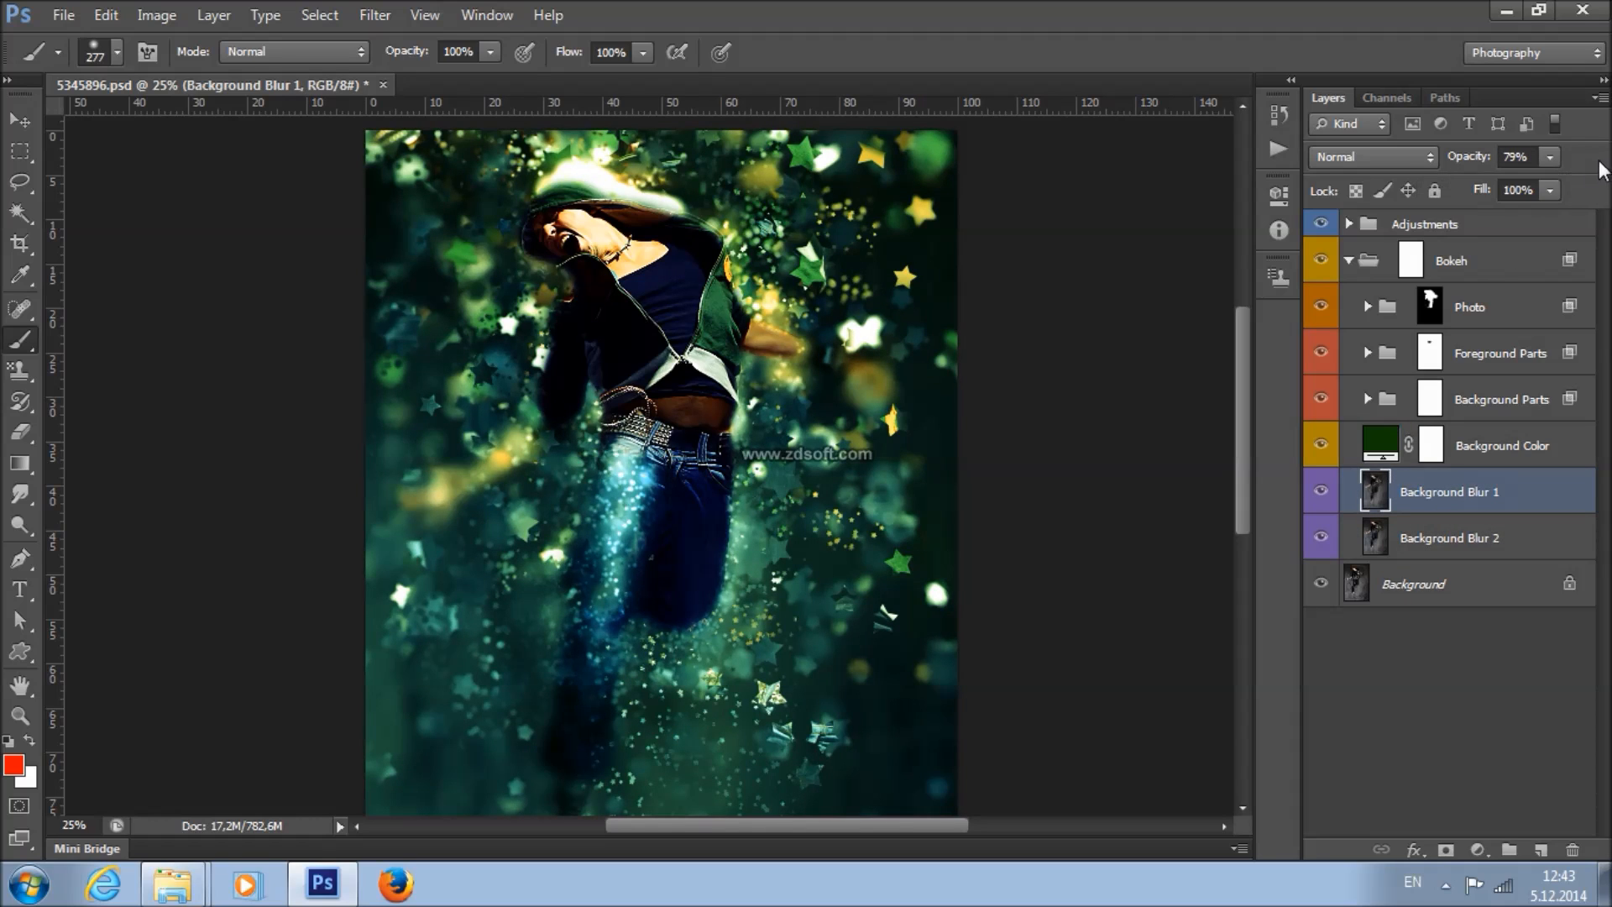
{"action": "scroll", "coordinate": [991, 359], "scroll_direction": "down", "scroll_amount": 1}
{"action": "scroll", "coordinate": [993, 349], "scroll_direction": "up", "scroll_amount": 3}
{"action": "scroll", "coordinate": [979, 428], "scroll_direction": "down", "scroll_amount": 3}
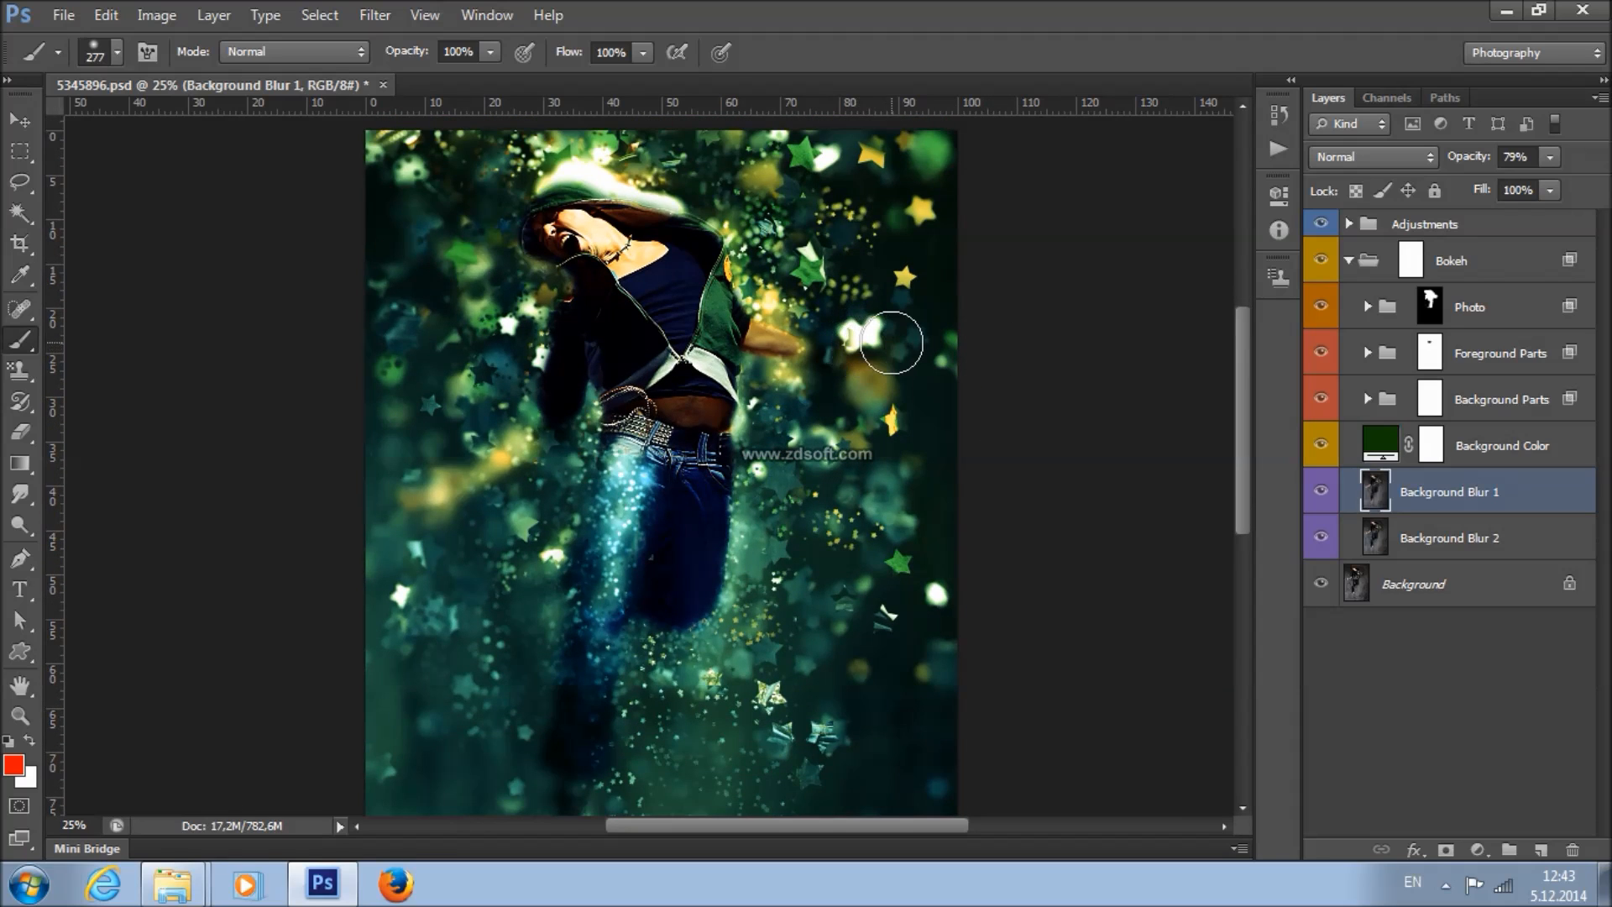